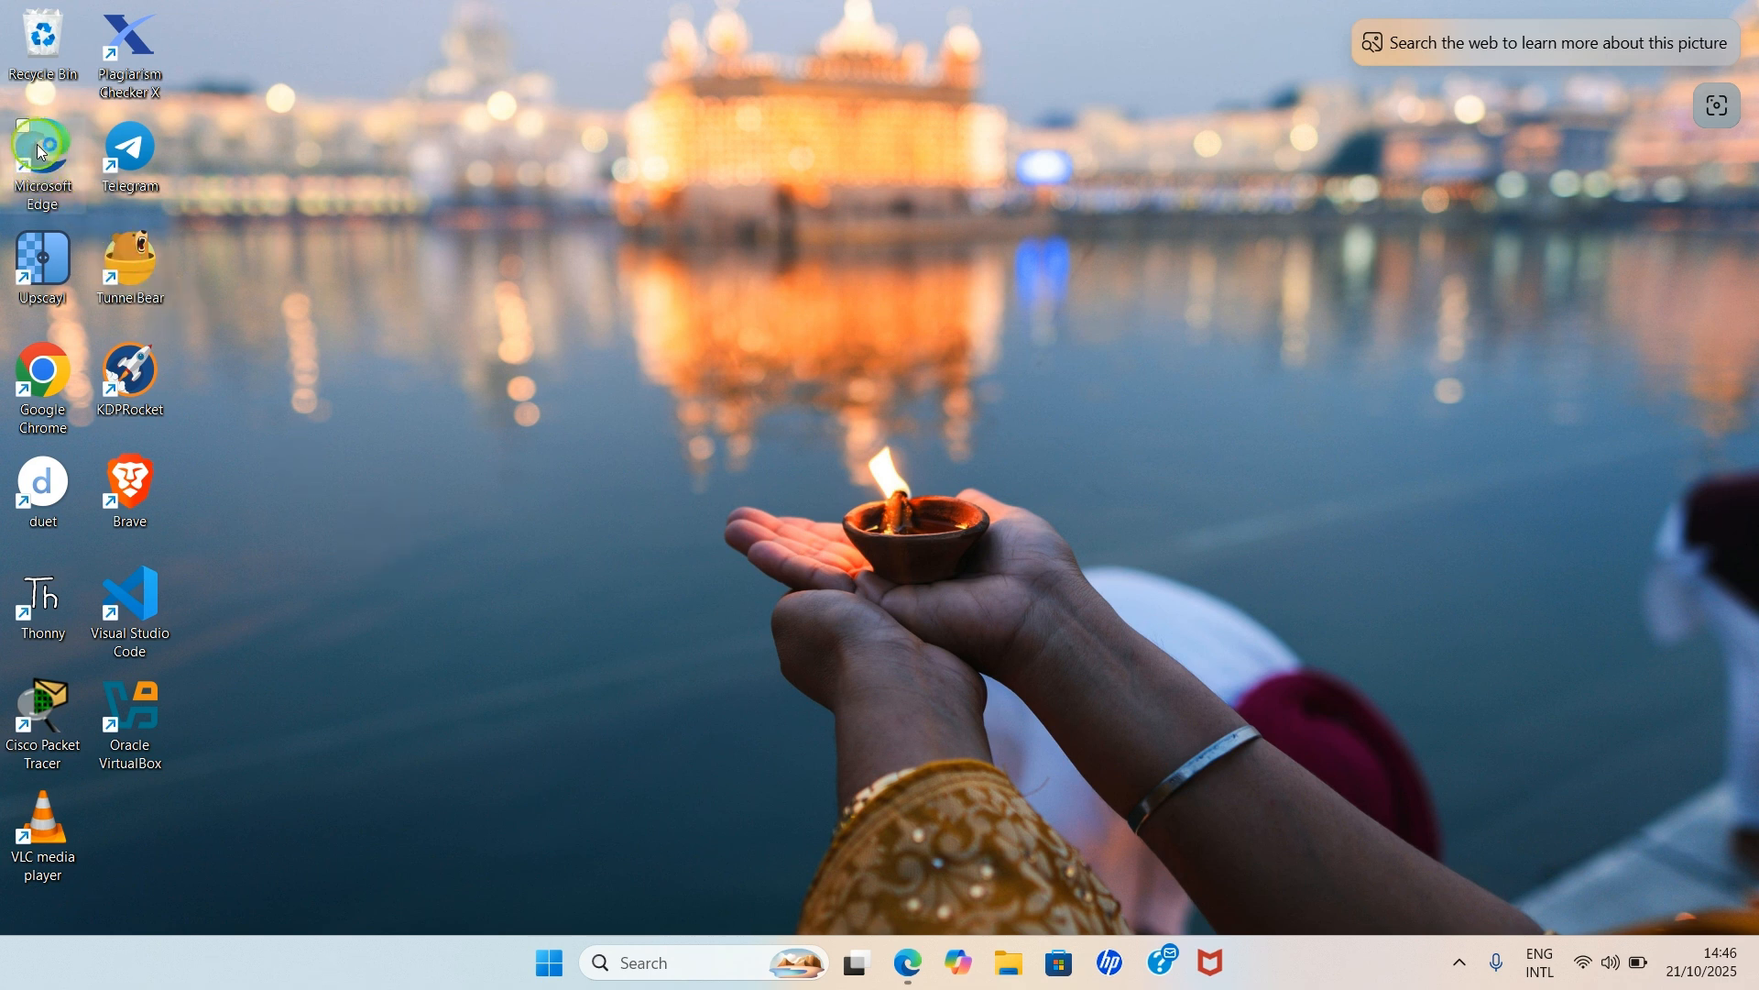
# - Launch Microsoft Edge from its desktop shortcut
pyautogui.doubleClick(42, 166)
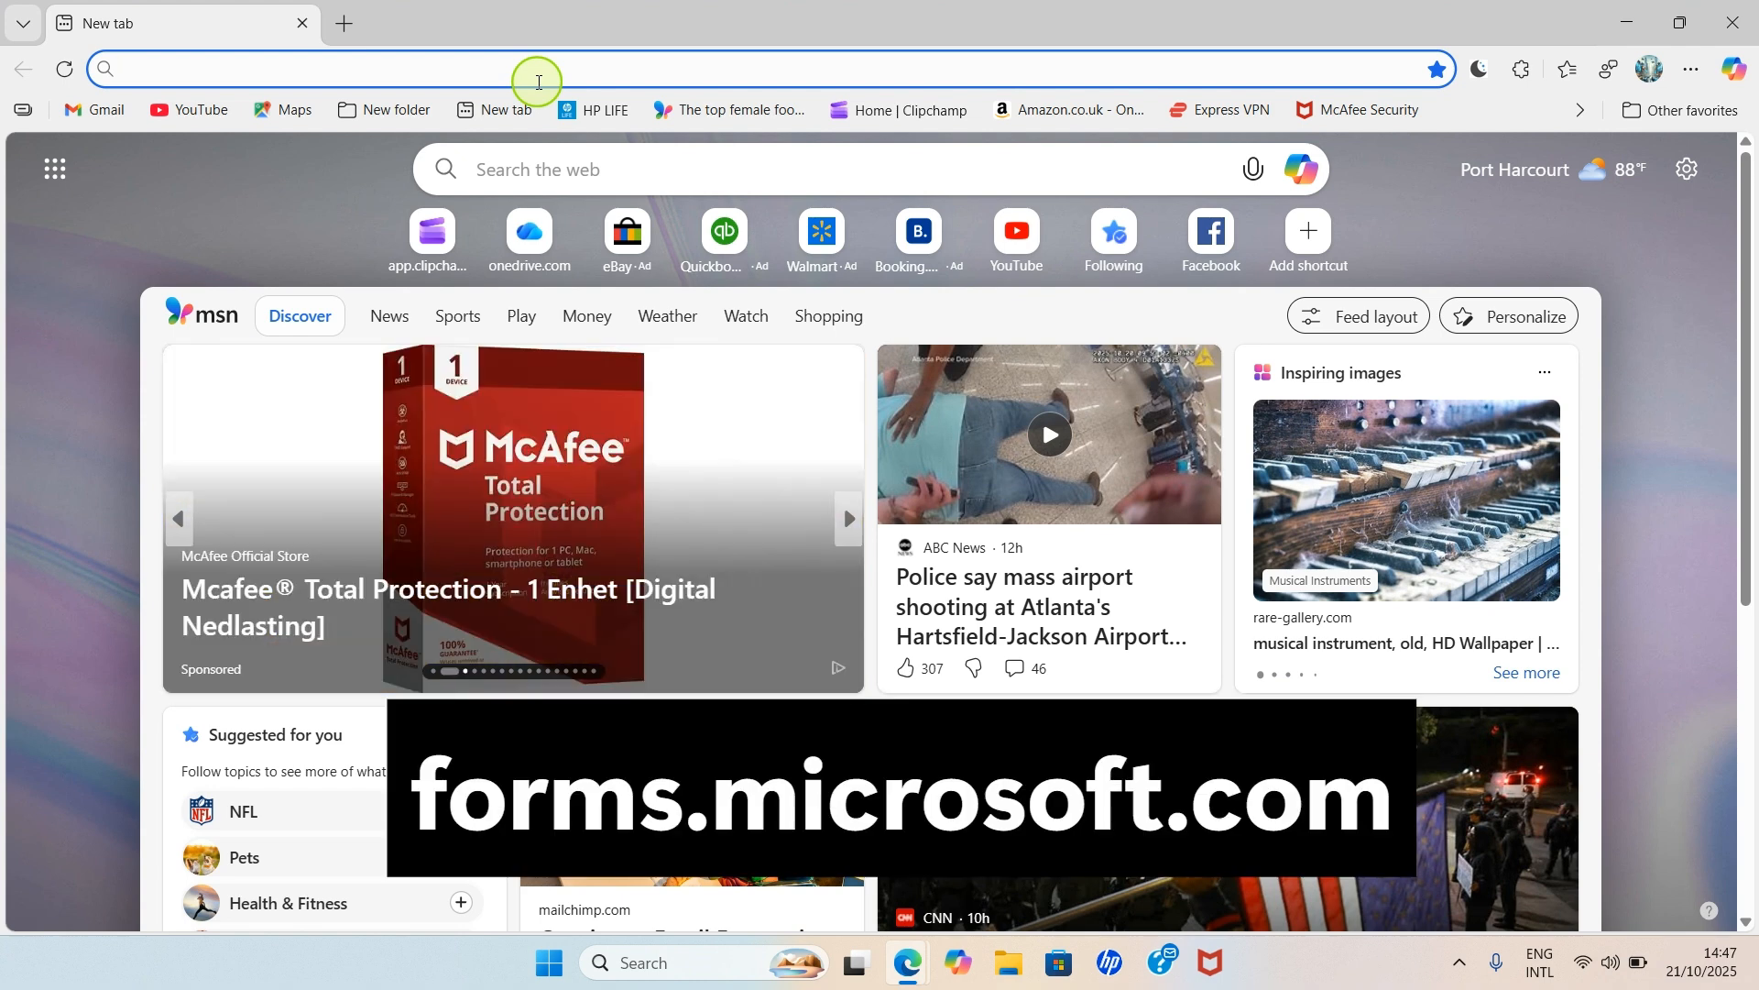
# - Load forms.microsoft.com in Edge to reach a new untitled quiz
pyautogui.write('forms.microsoft.com')
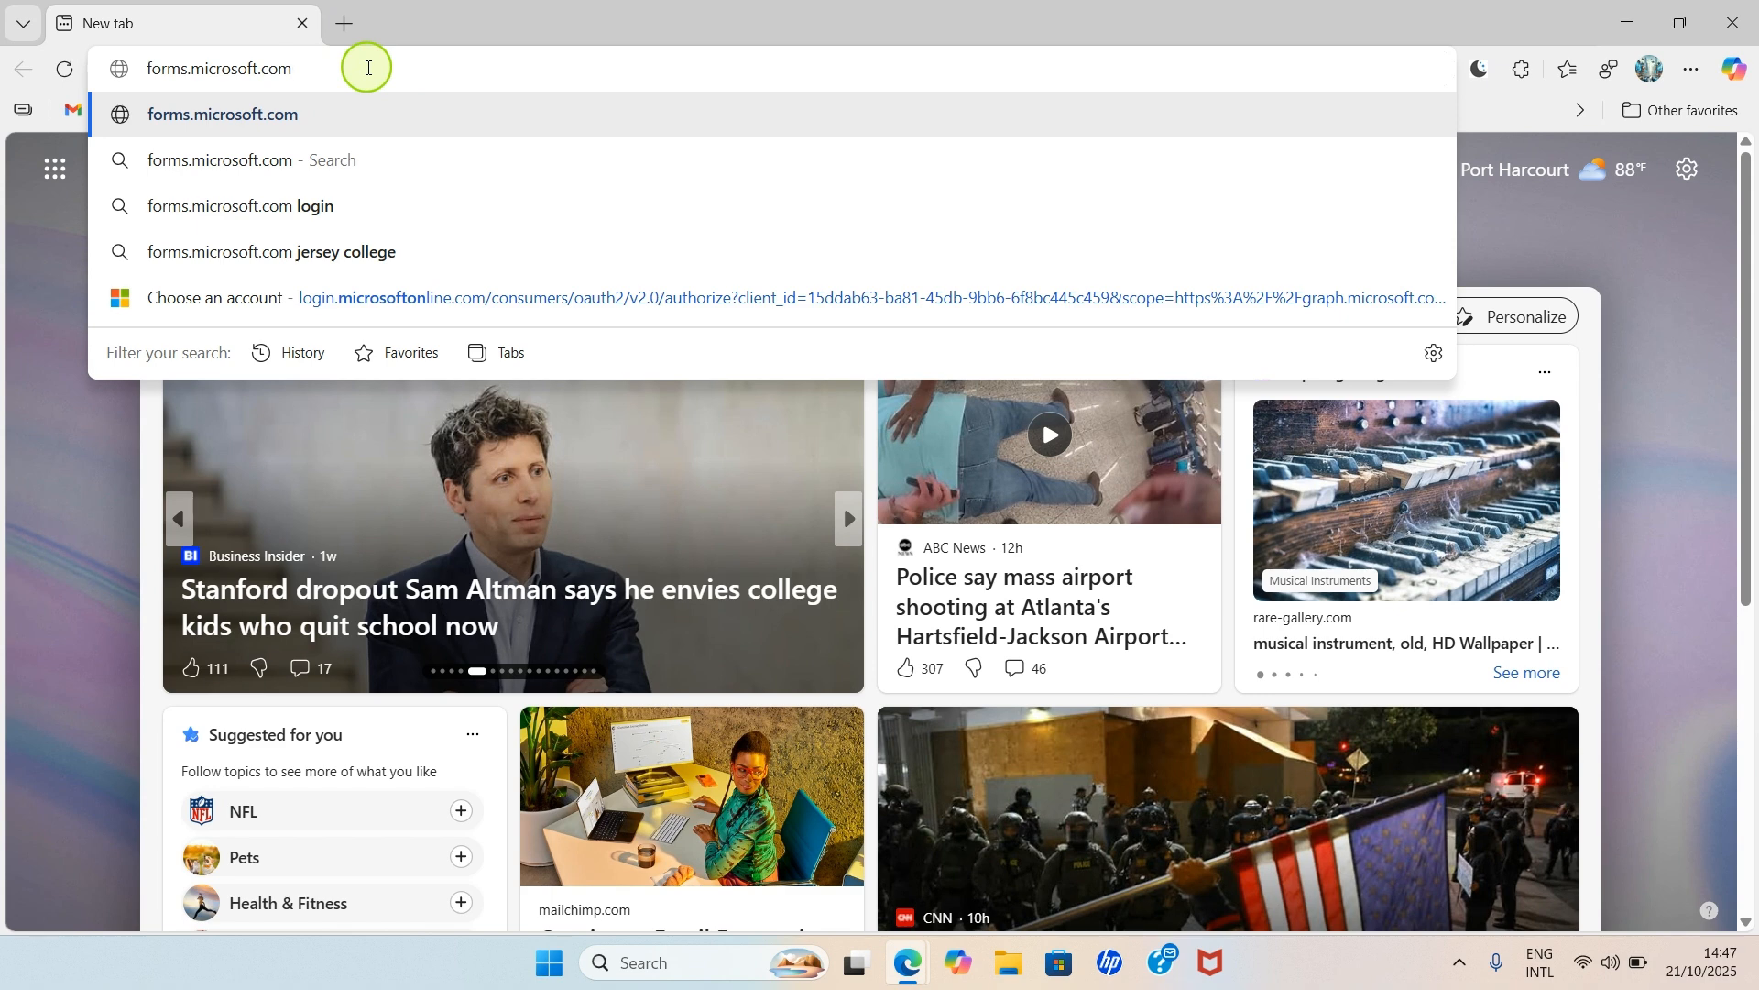
pyautogui.press('Return')
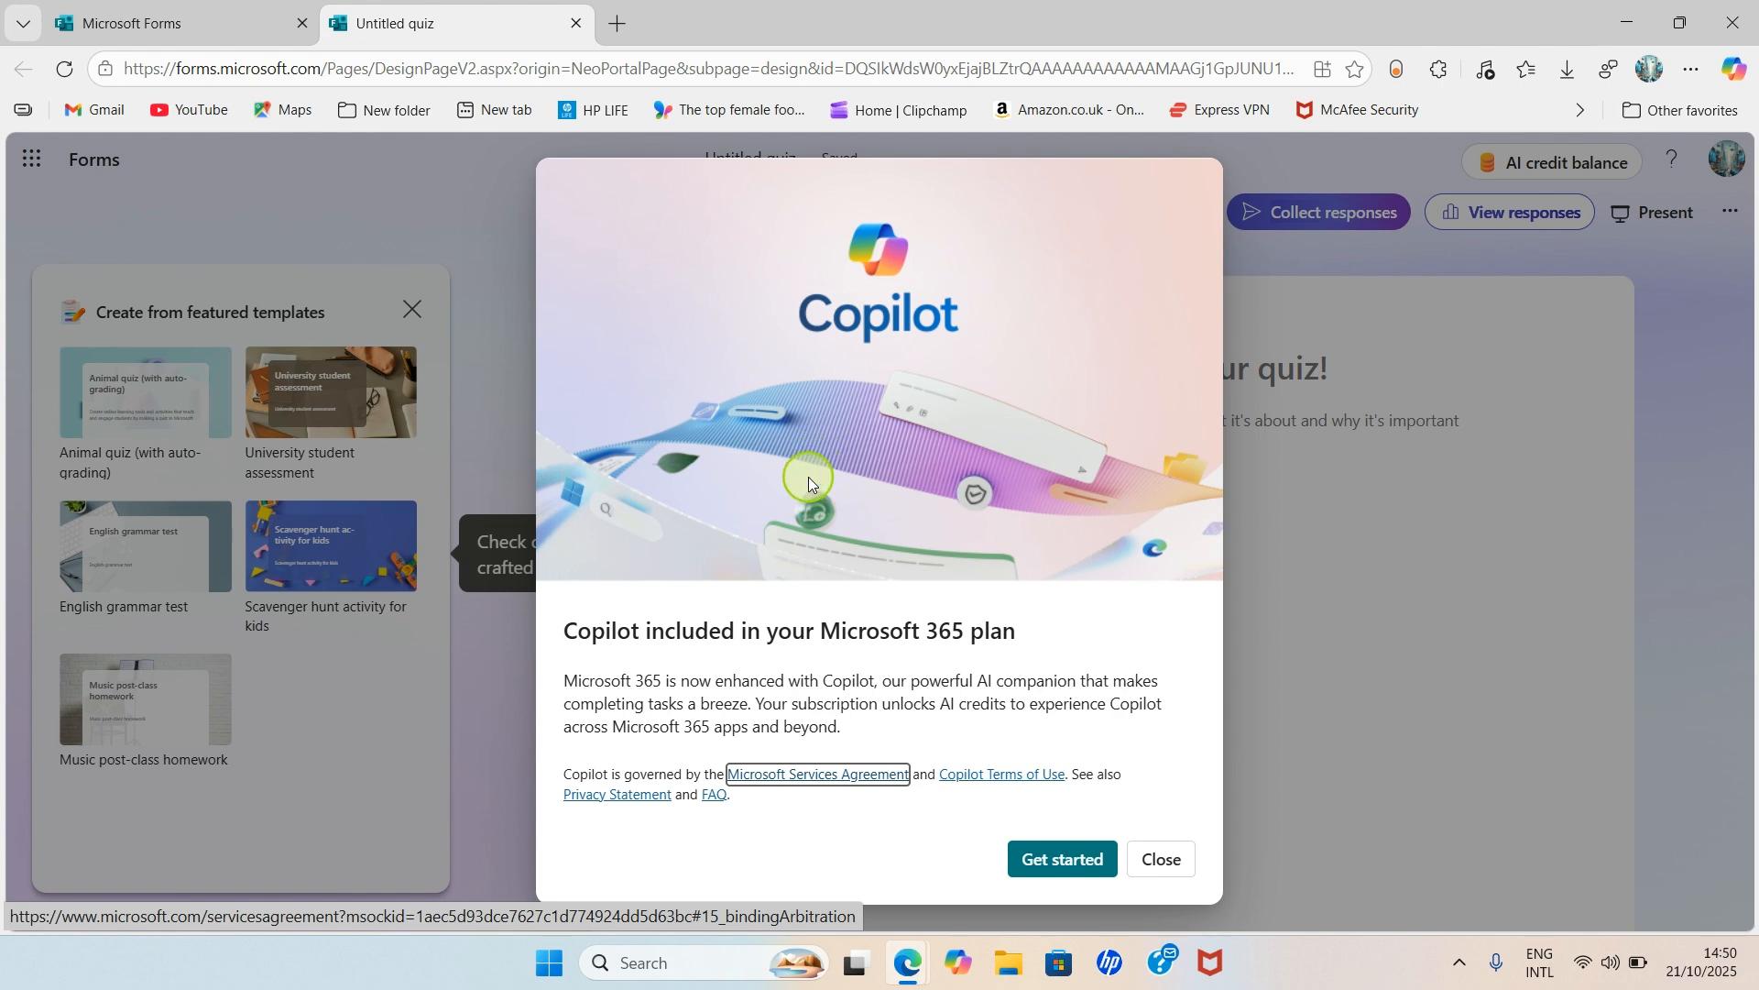
# - Dismiss the Copilot introduction with 'Get started' to reveal the quiz editor
pyautogui.click(1030, 857)
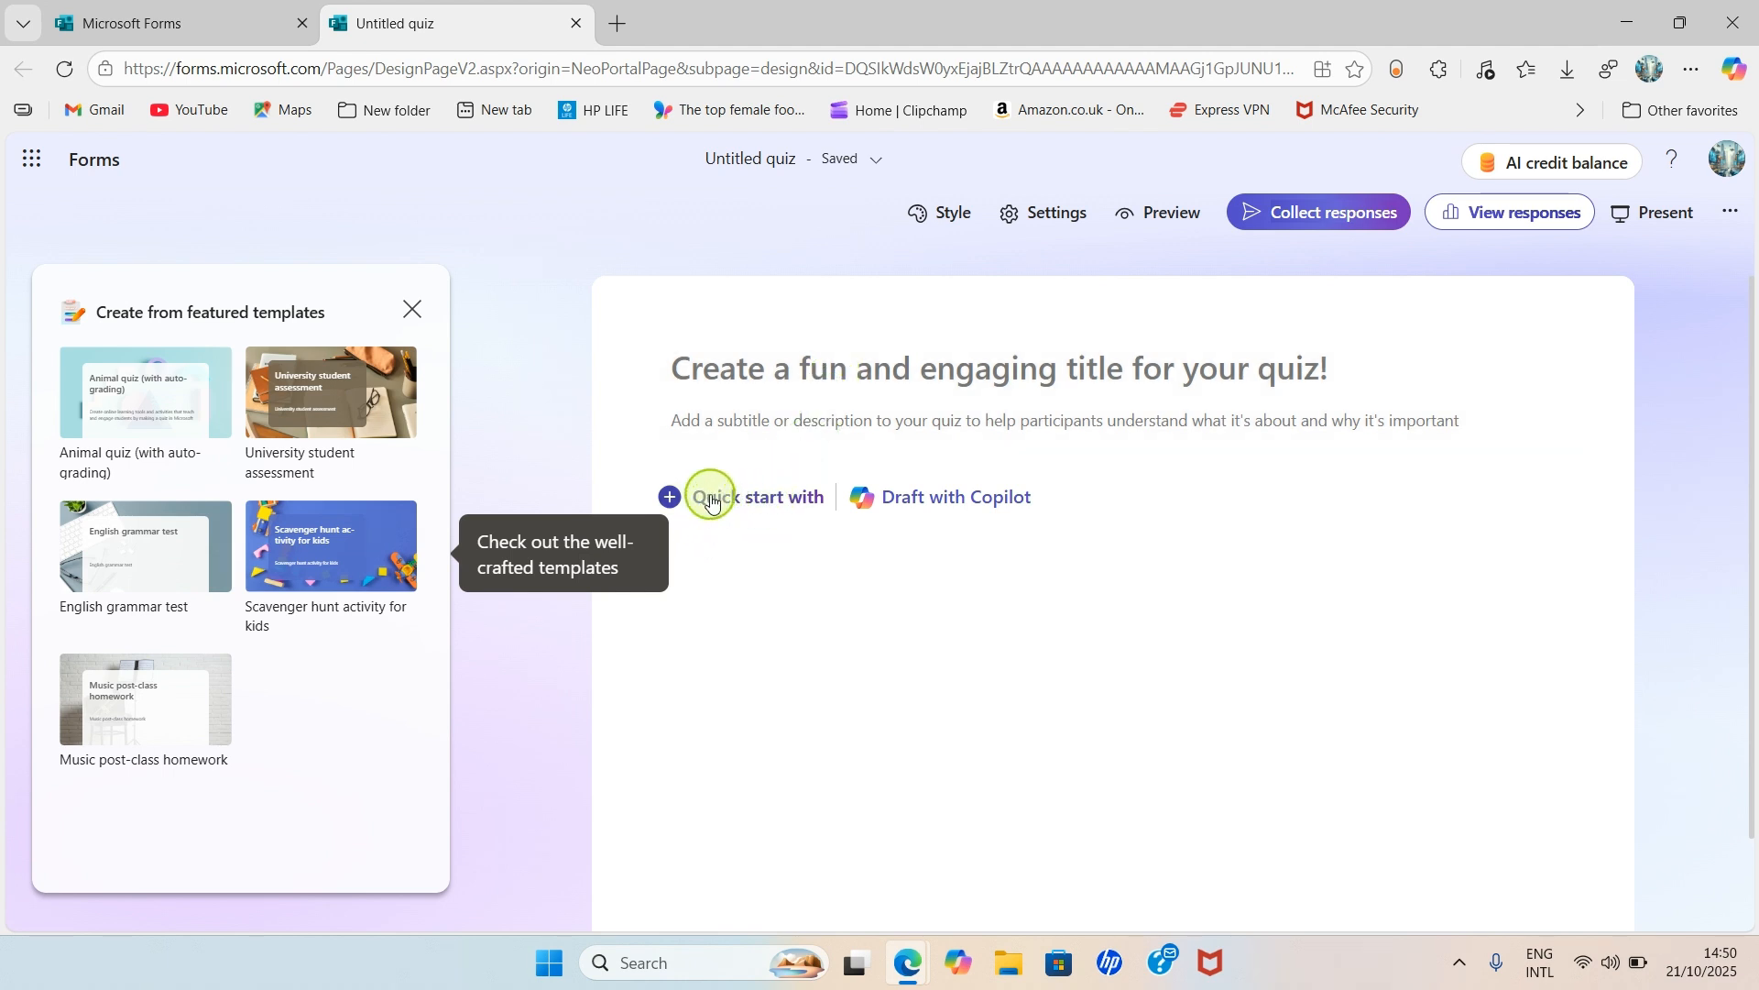
# - Title the quiz 'Basic Tech Quiz'
pyautogui.click(822, 364)
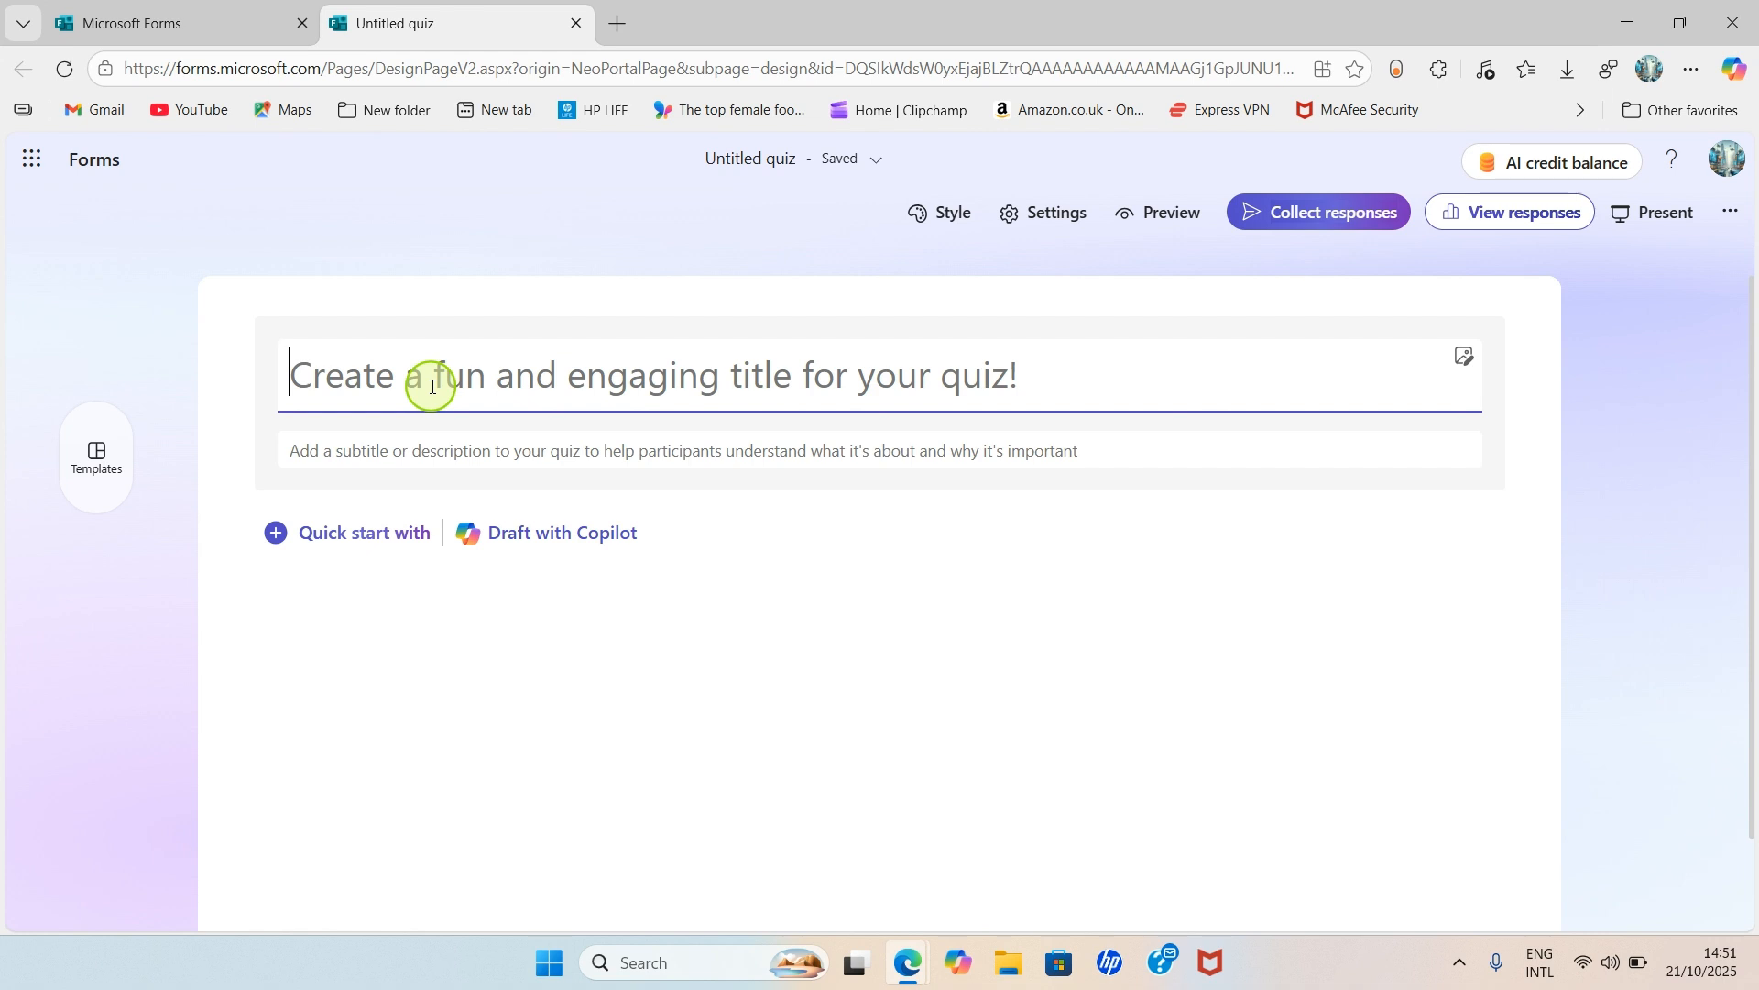
pyautogui.write('Basic ')
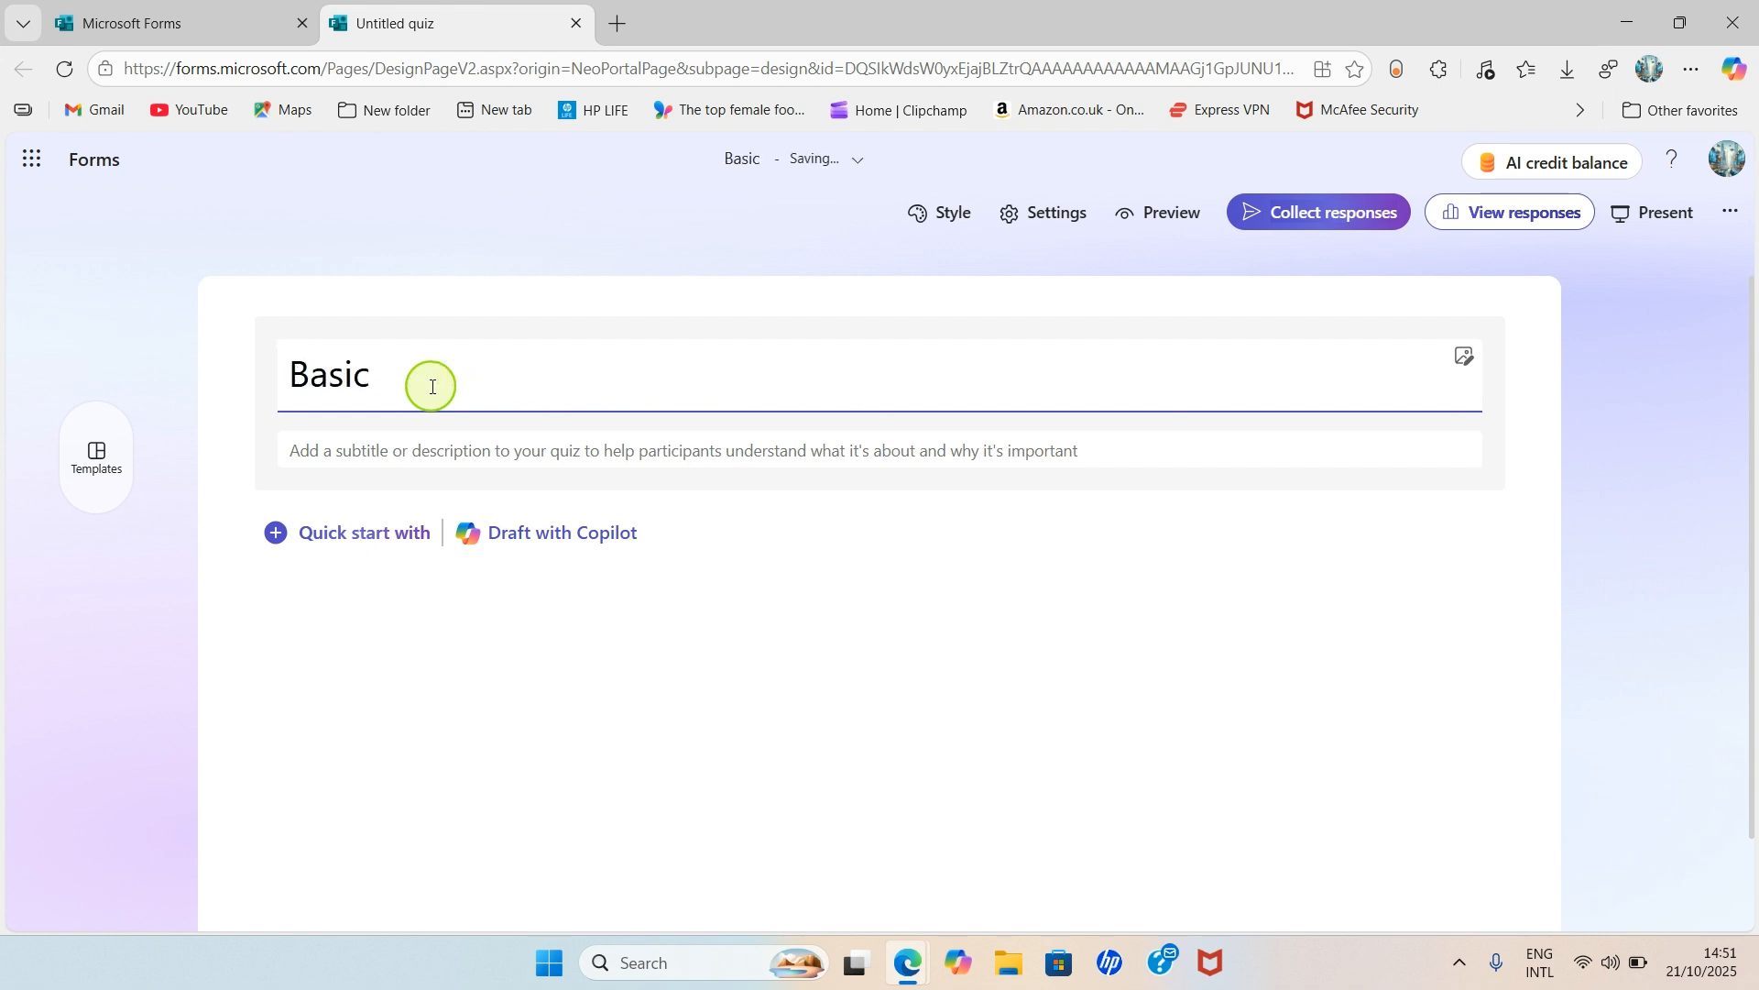
pyautogui.write('Tech ')
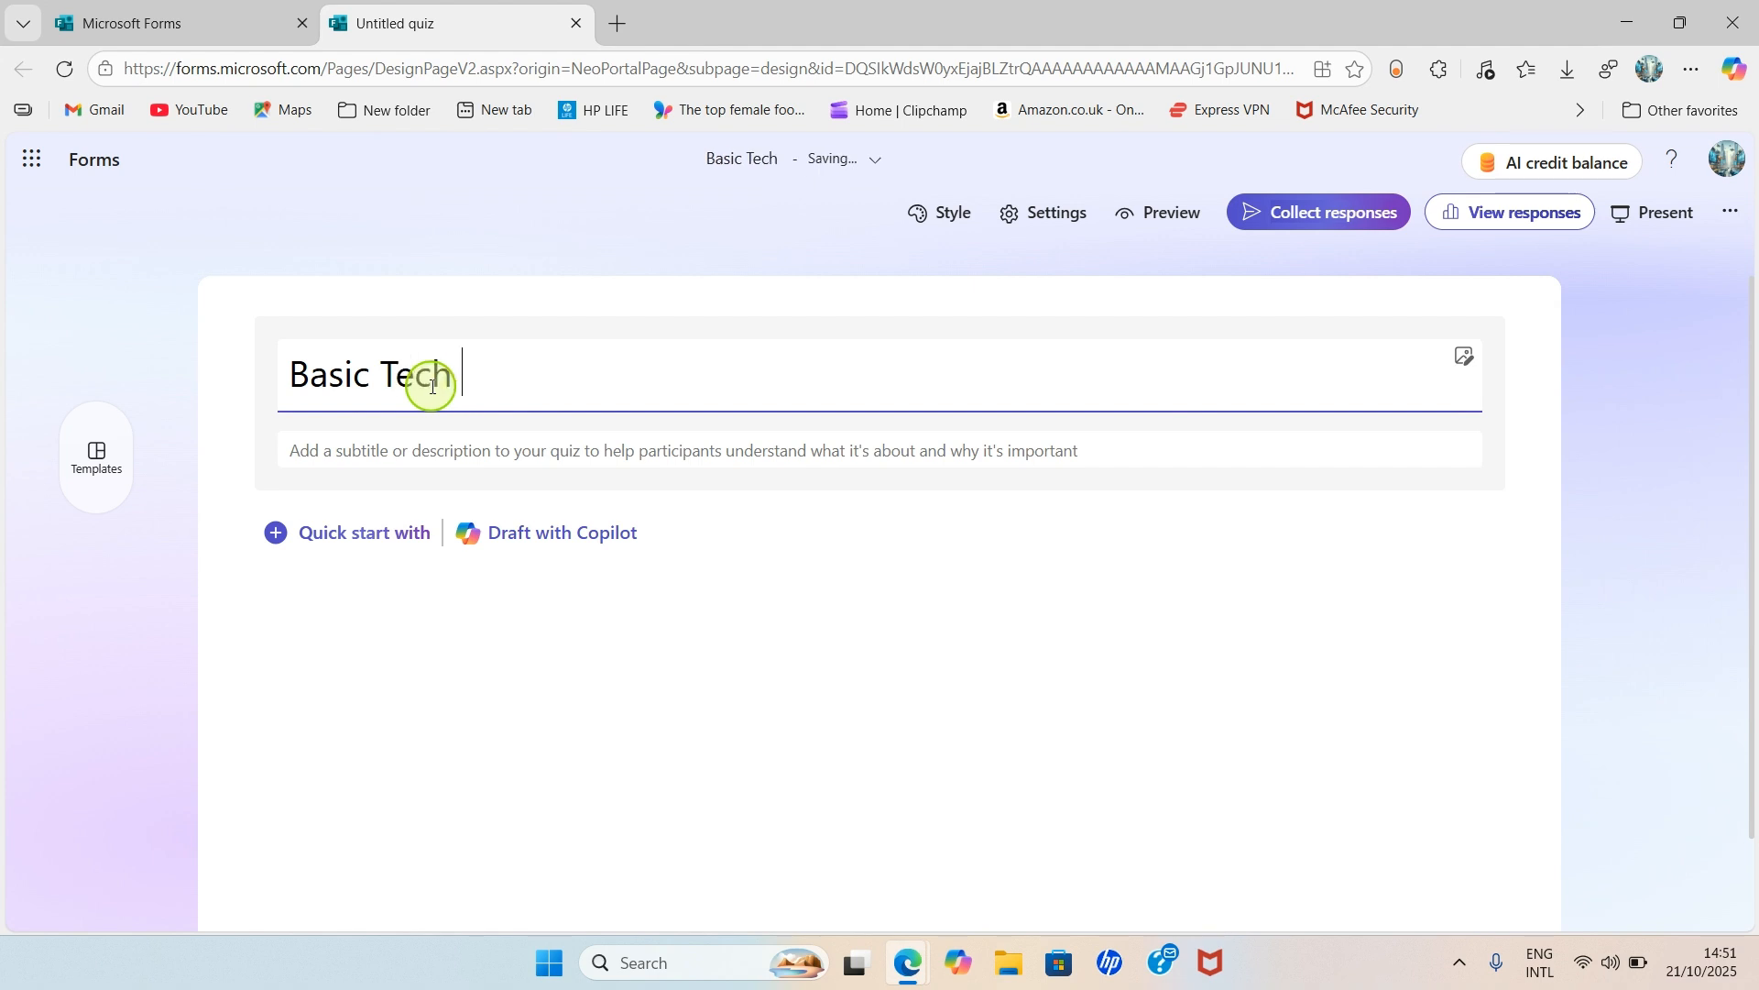
pyautogui.write('Quiz')
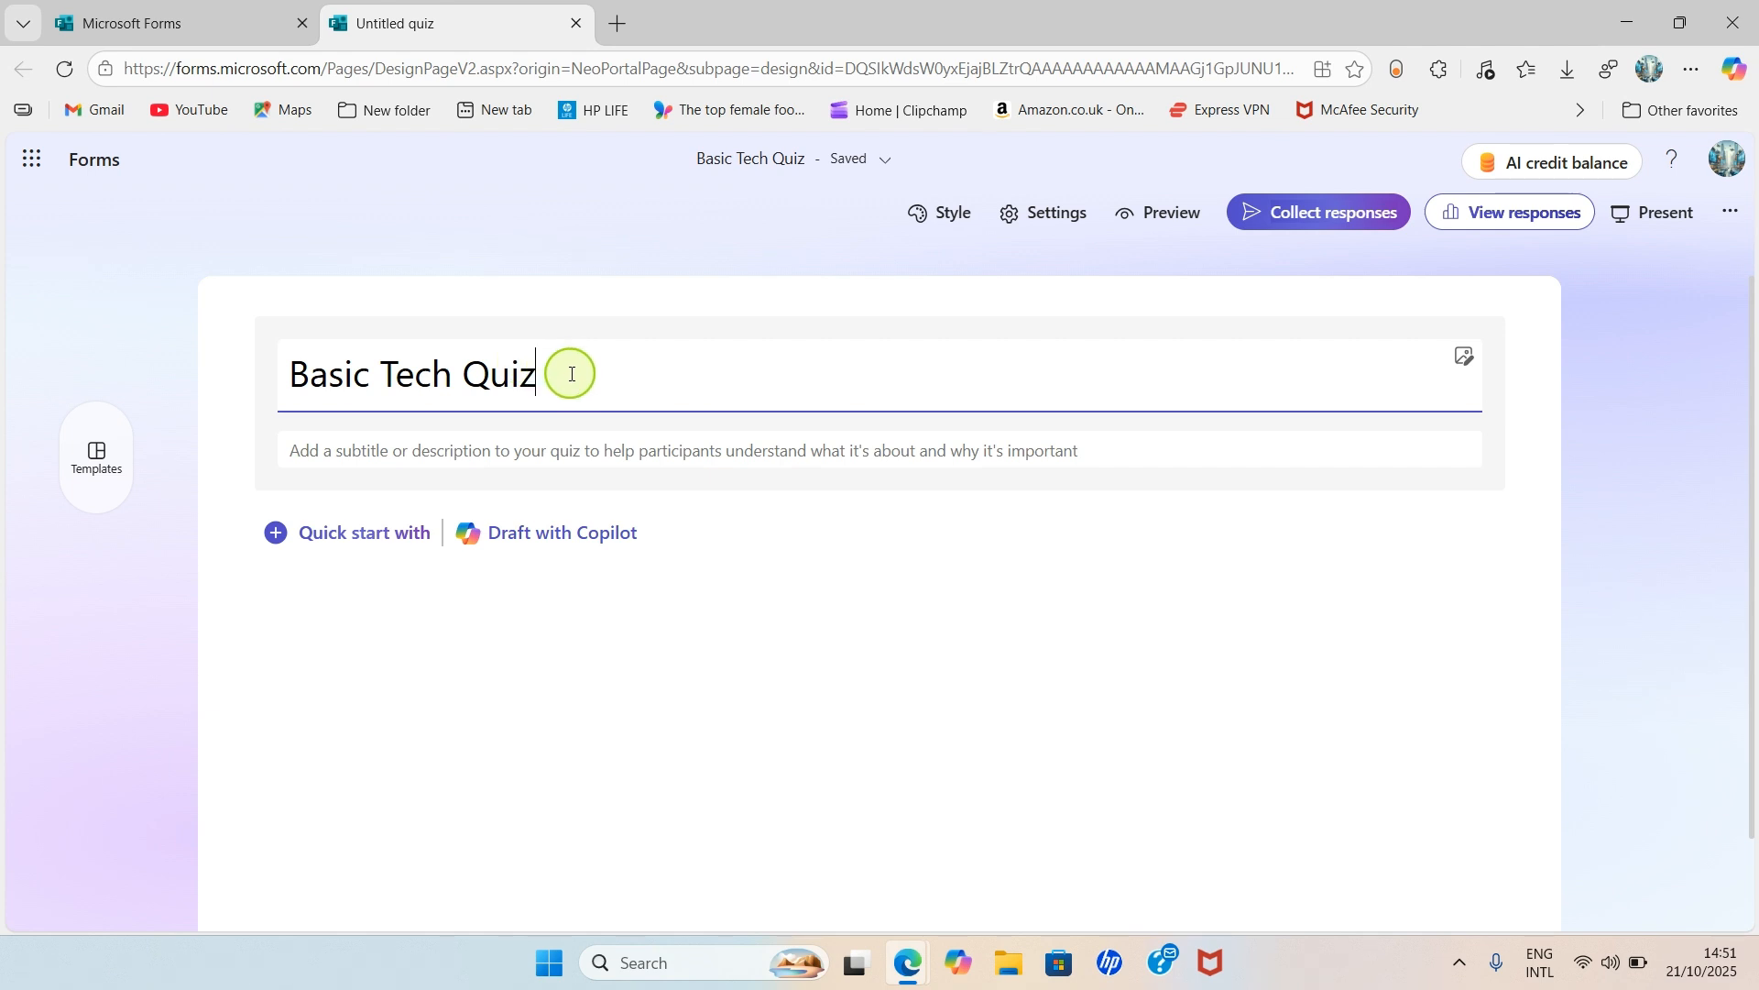
# - Make question 1 a text-answer question titled 'FULL NAME', discarding a mistaken choice question
pyautogui.click(360, 541)
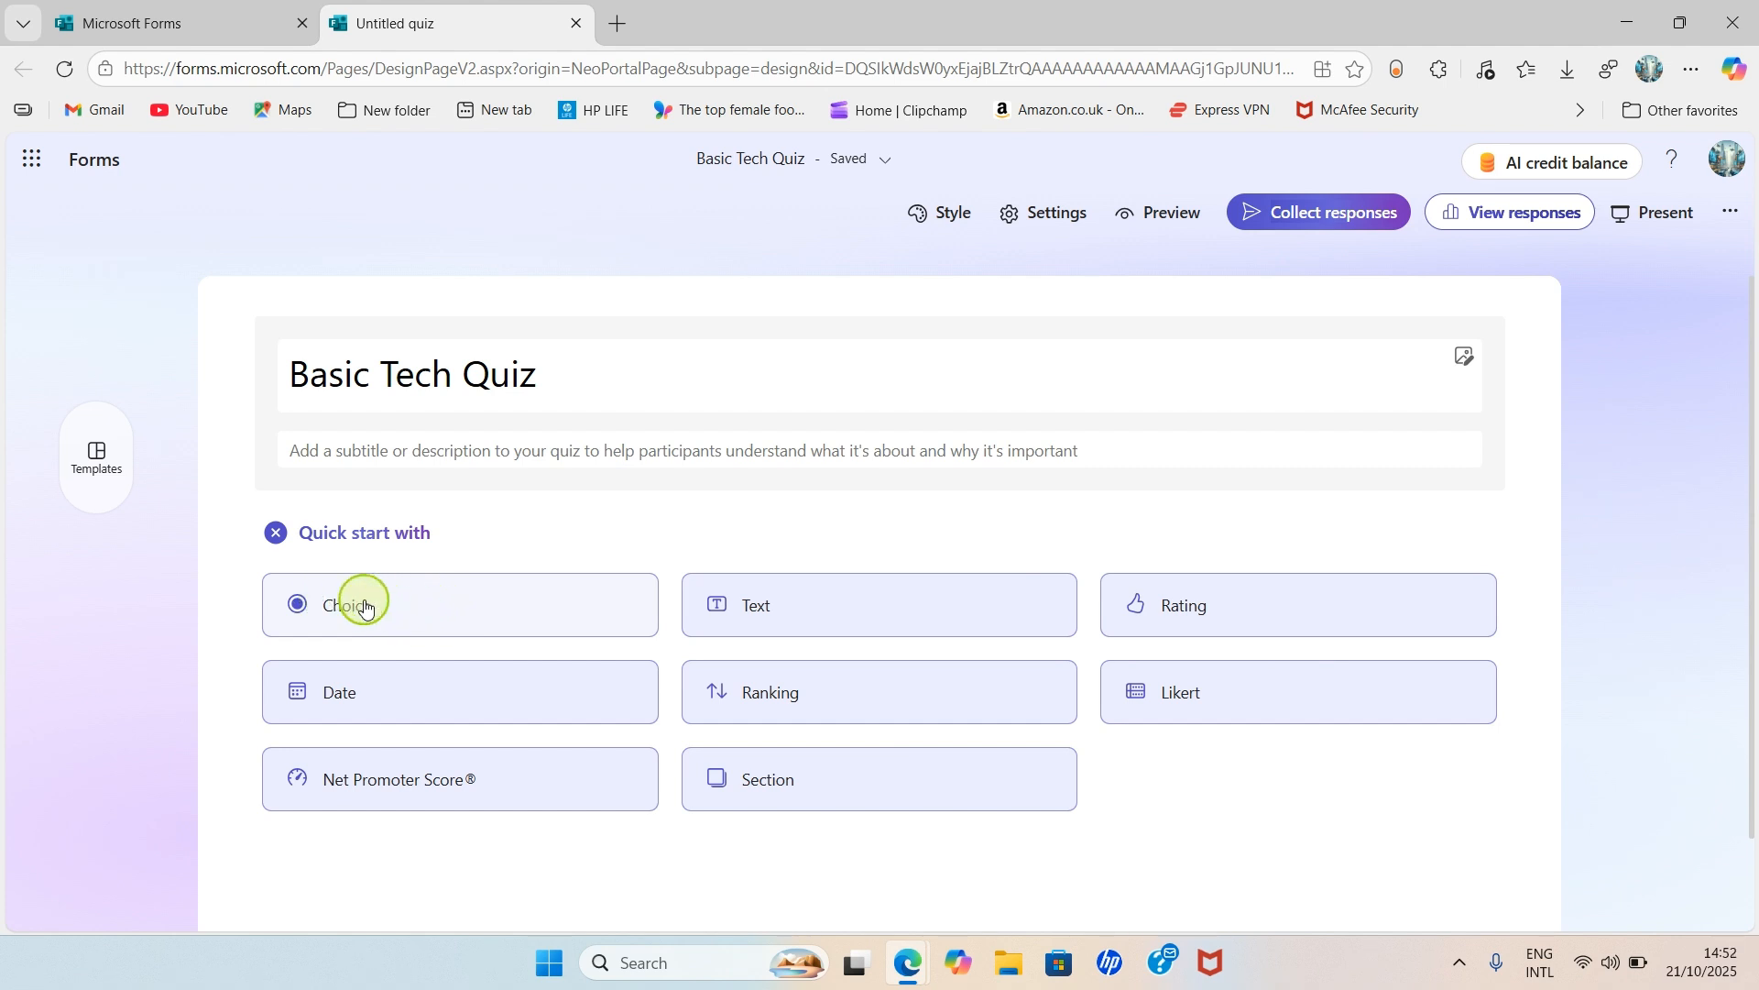
pyautogui.click(421, 600)
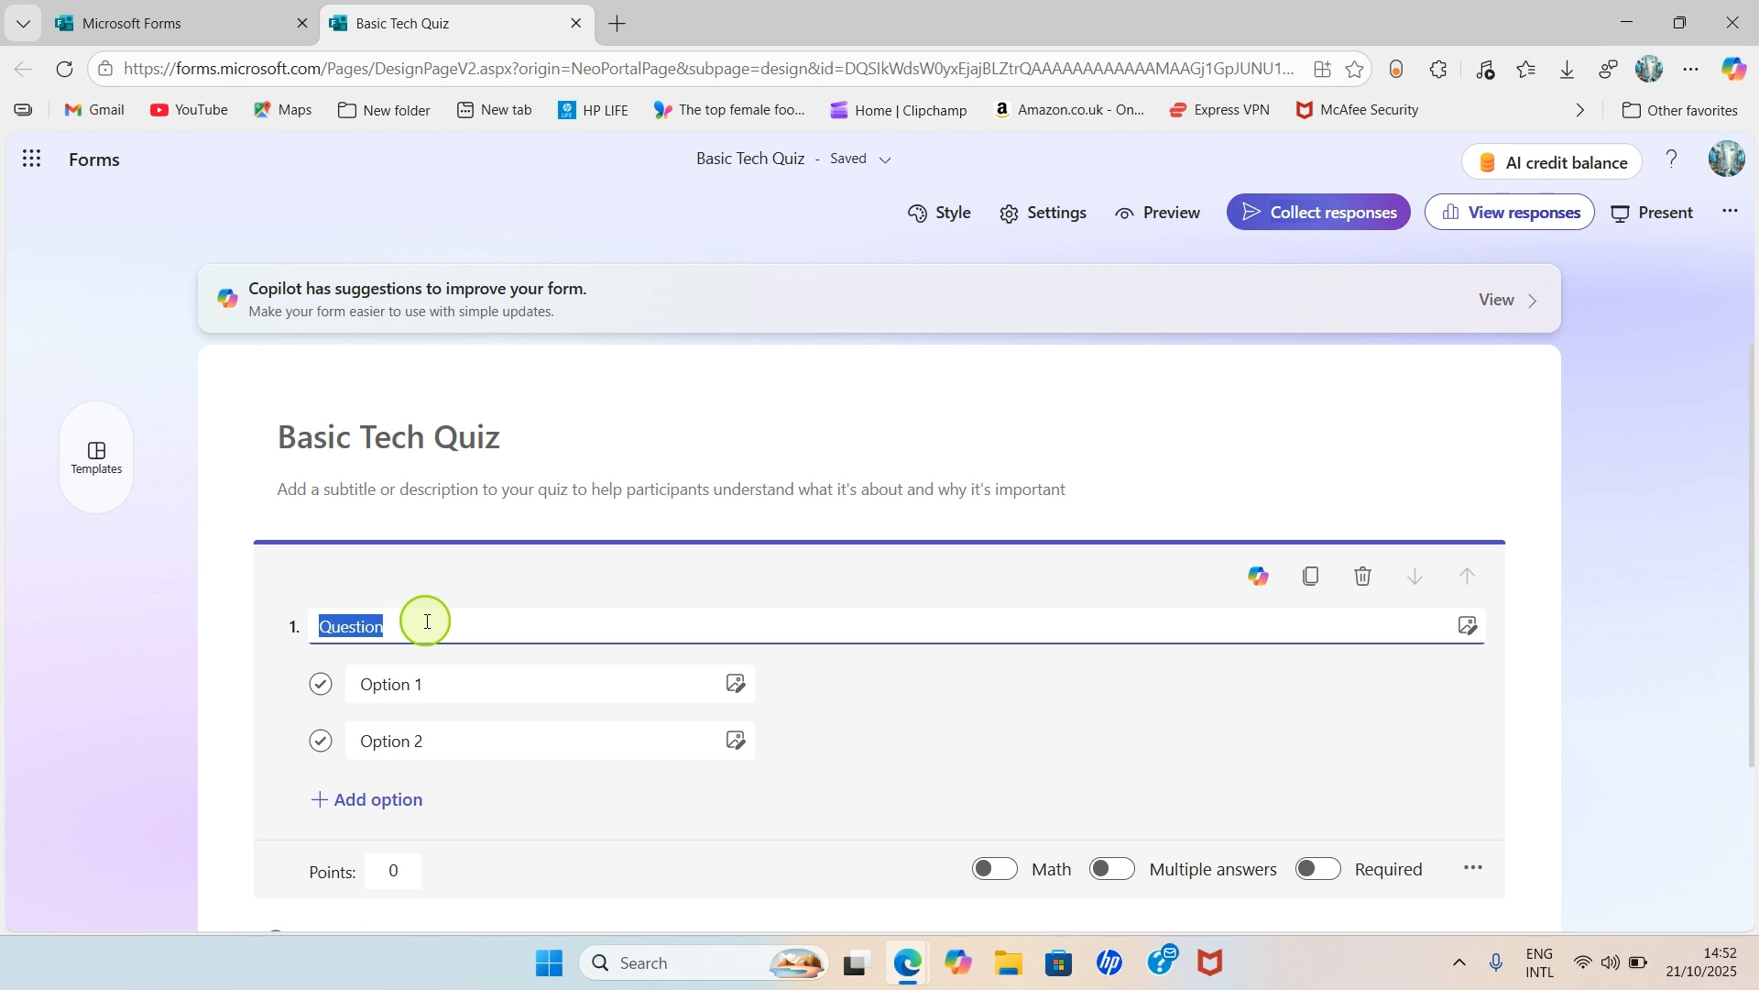
pyautogui.click(1364, 575)
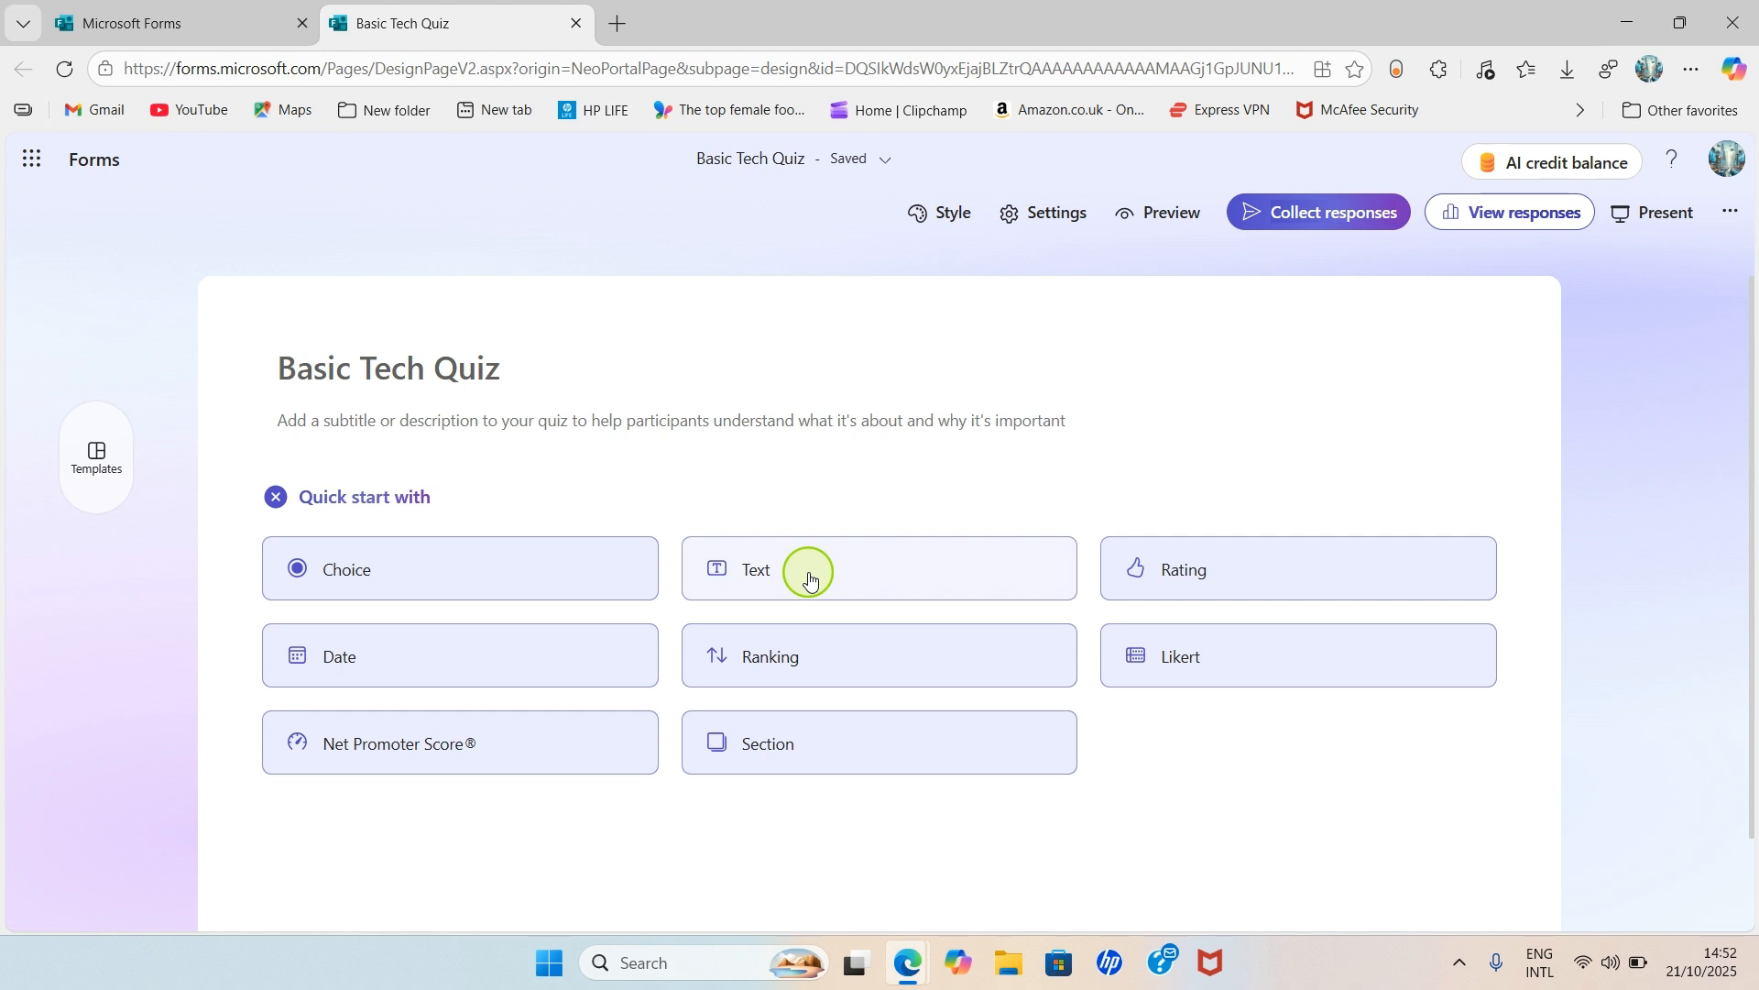
pyautogui.click(809, 578)
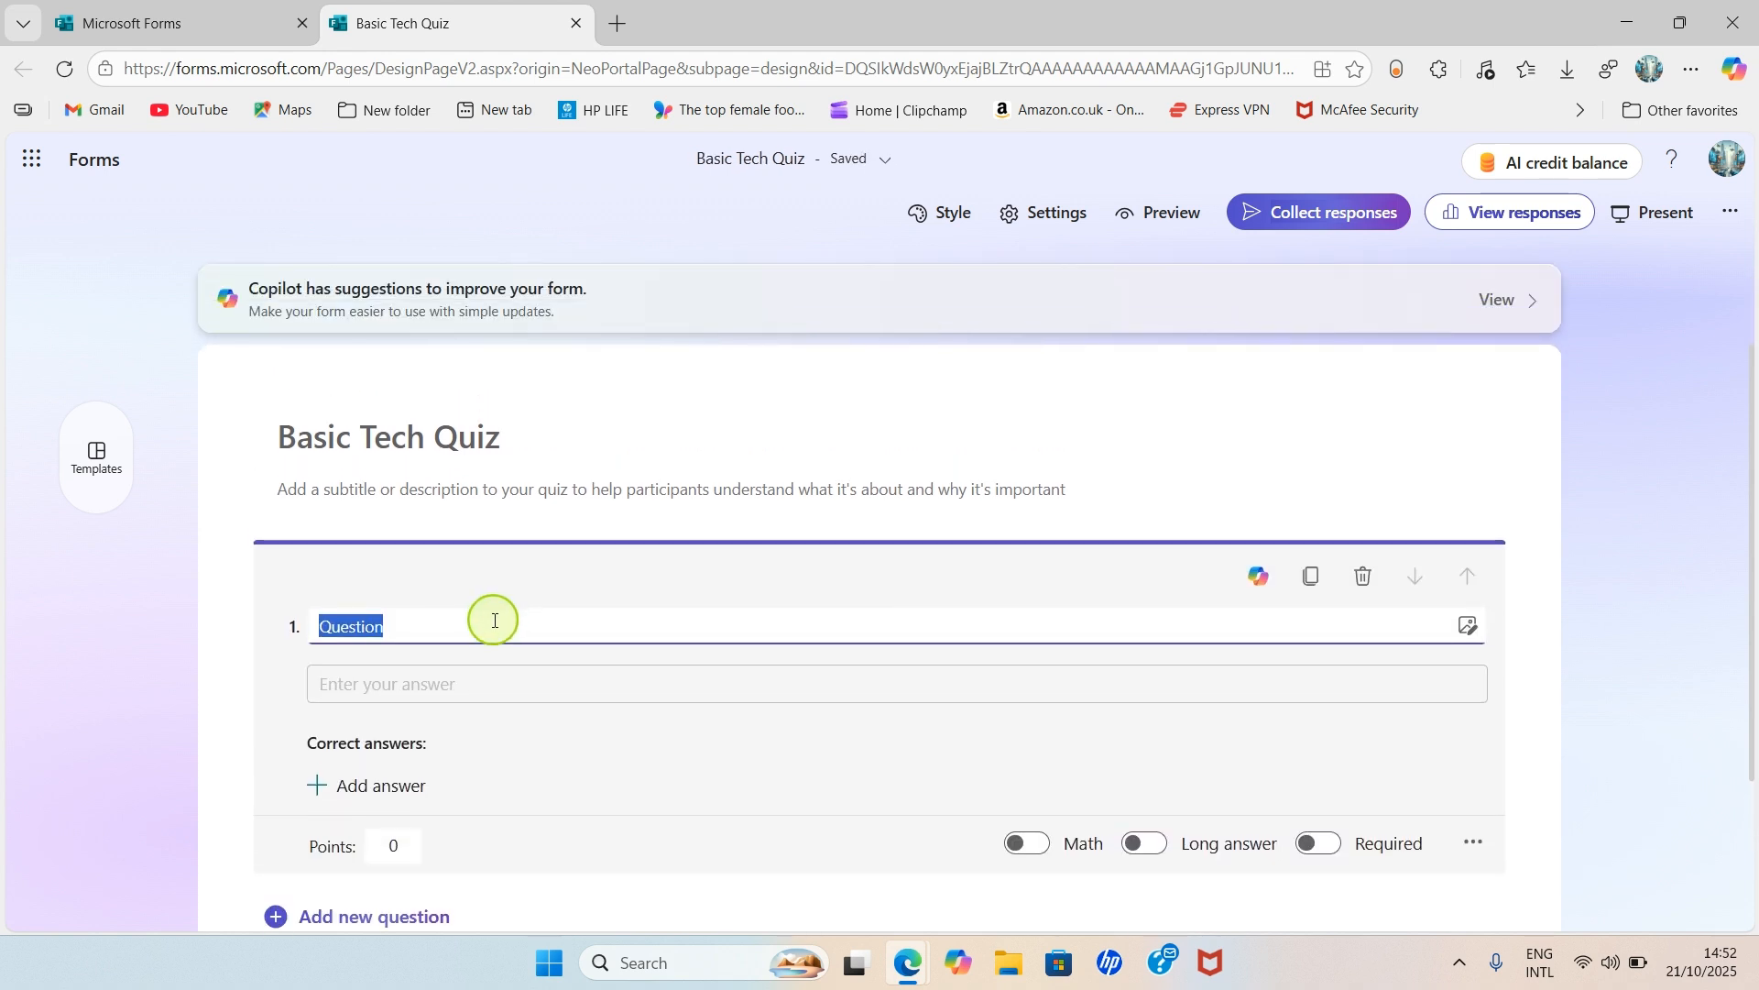
pyautogui.write('y')
pyautogui.press('BackSpace')
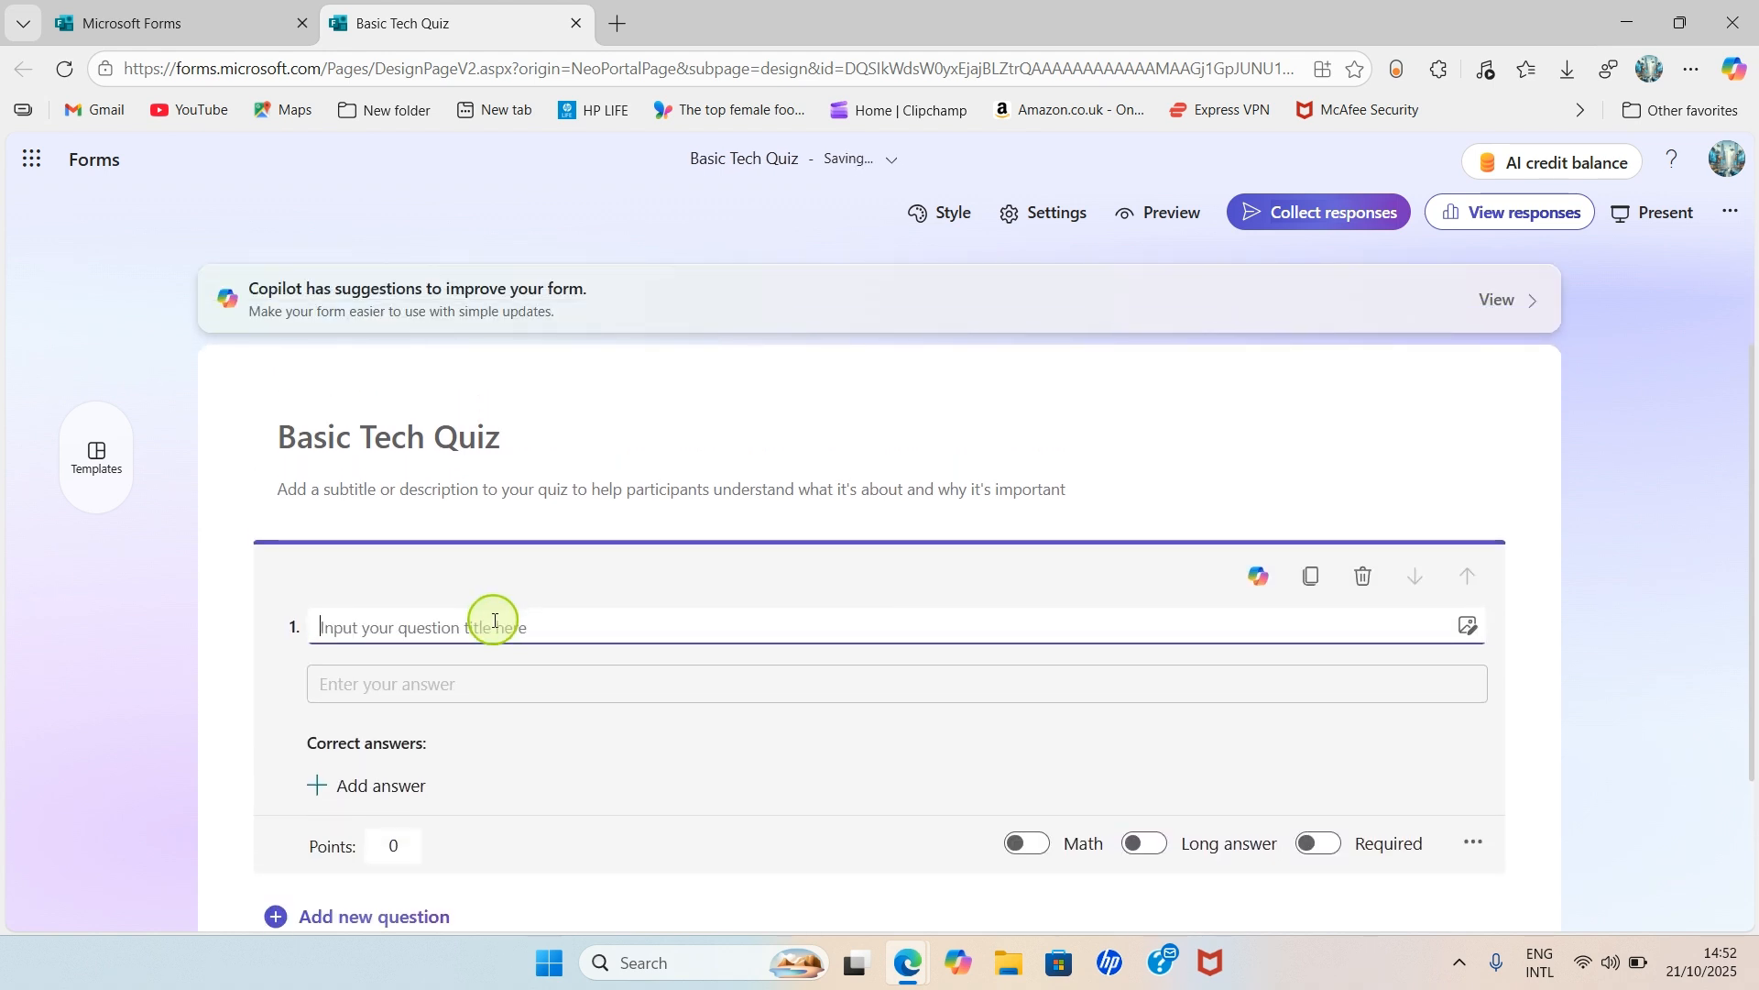
pyautogui.write('FULL NAME')
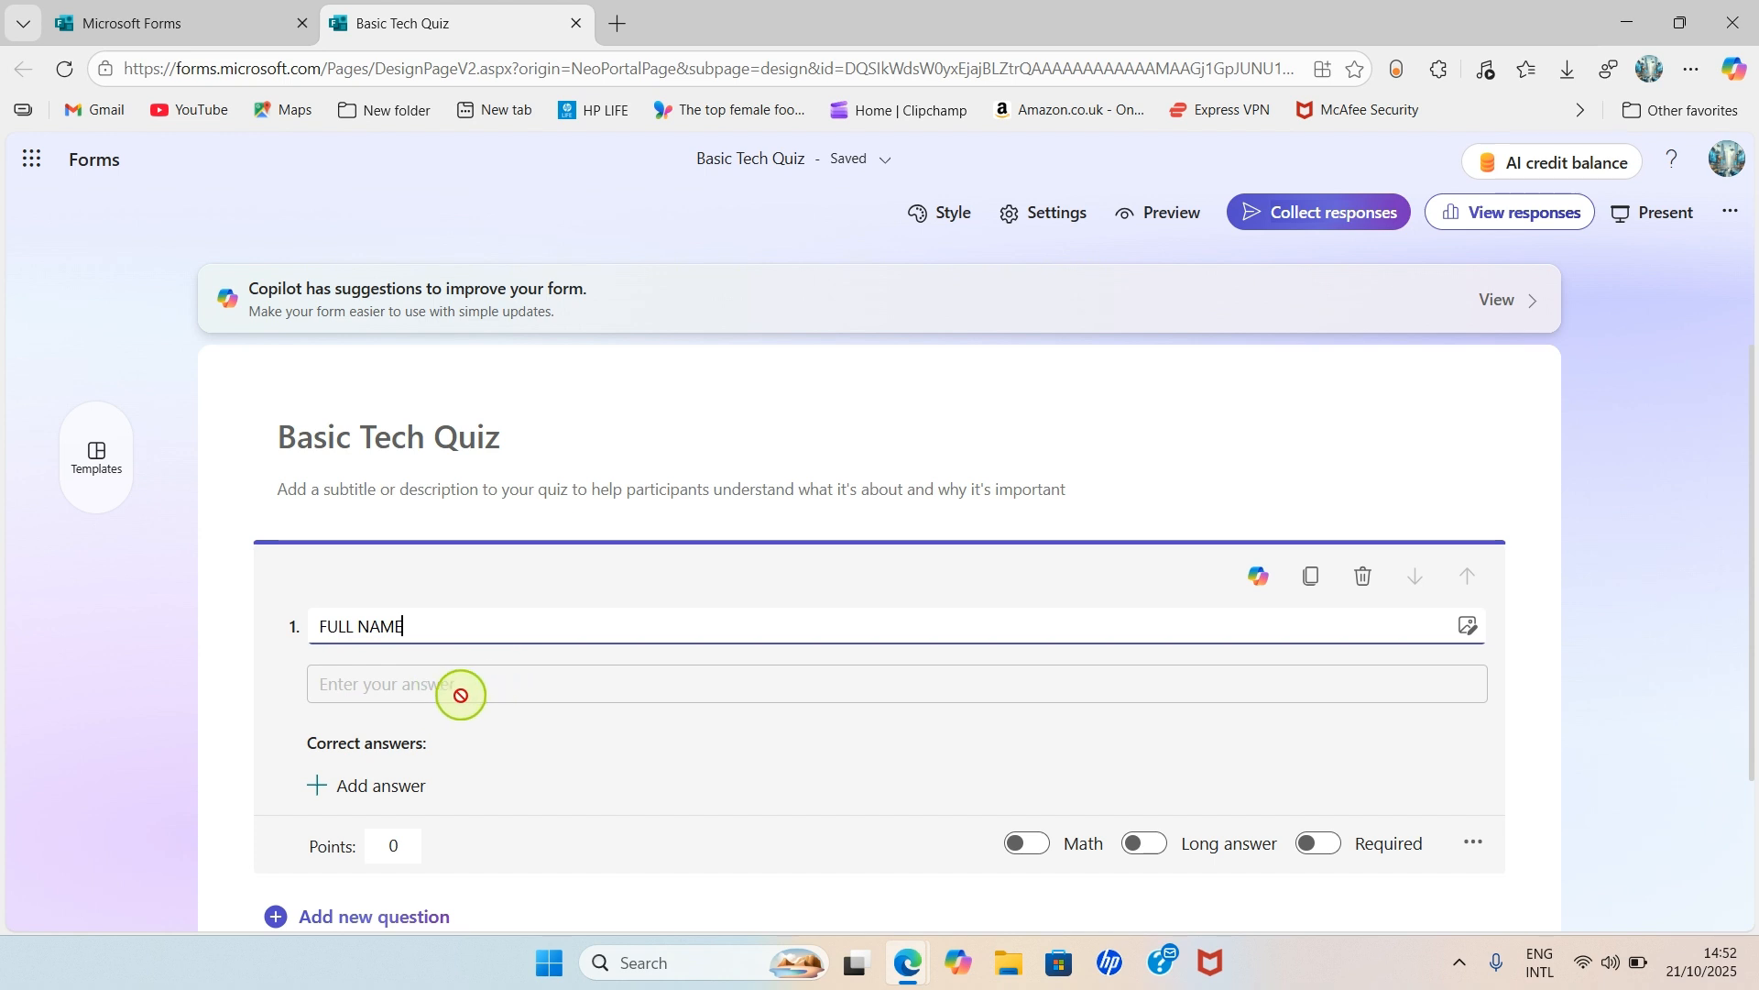
pyautogui.scroll(-1, 460, 685)
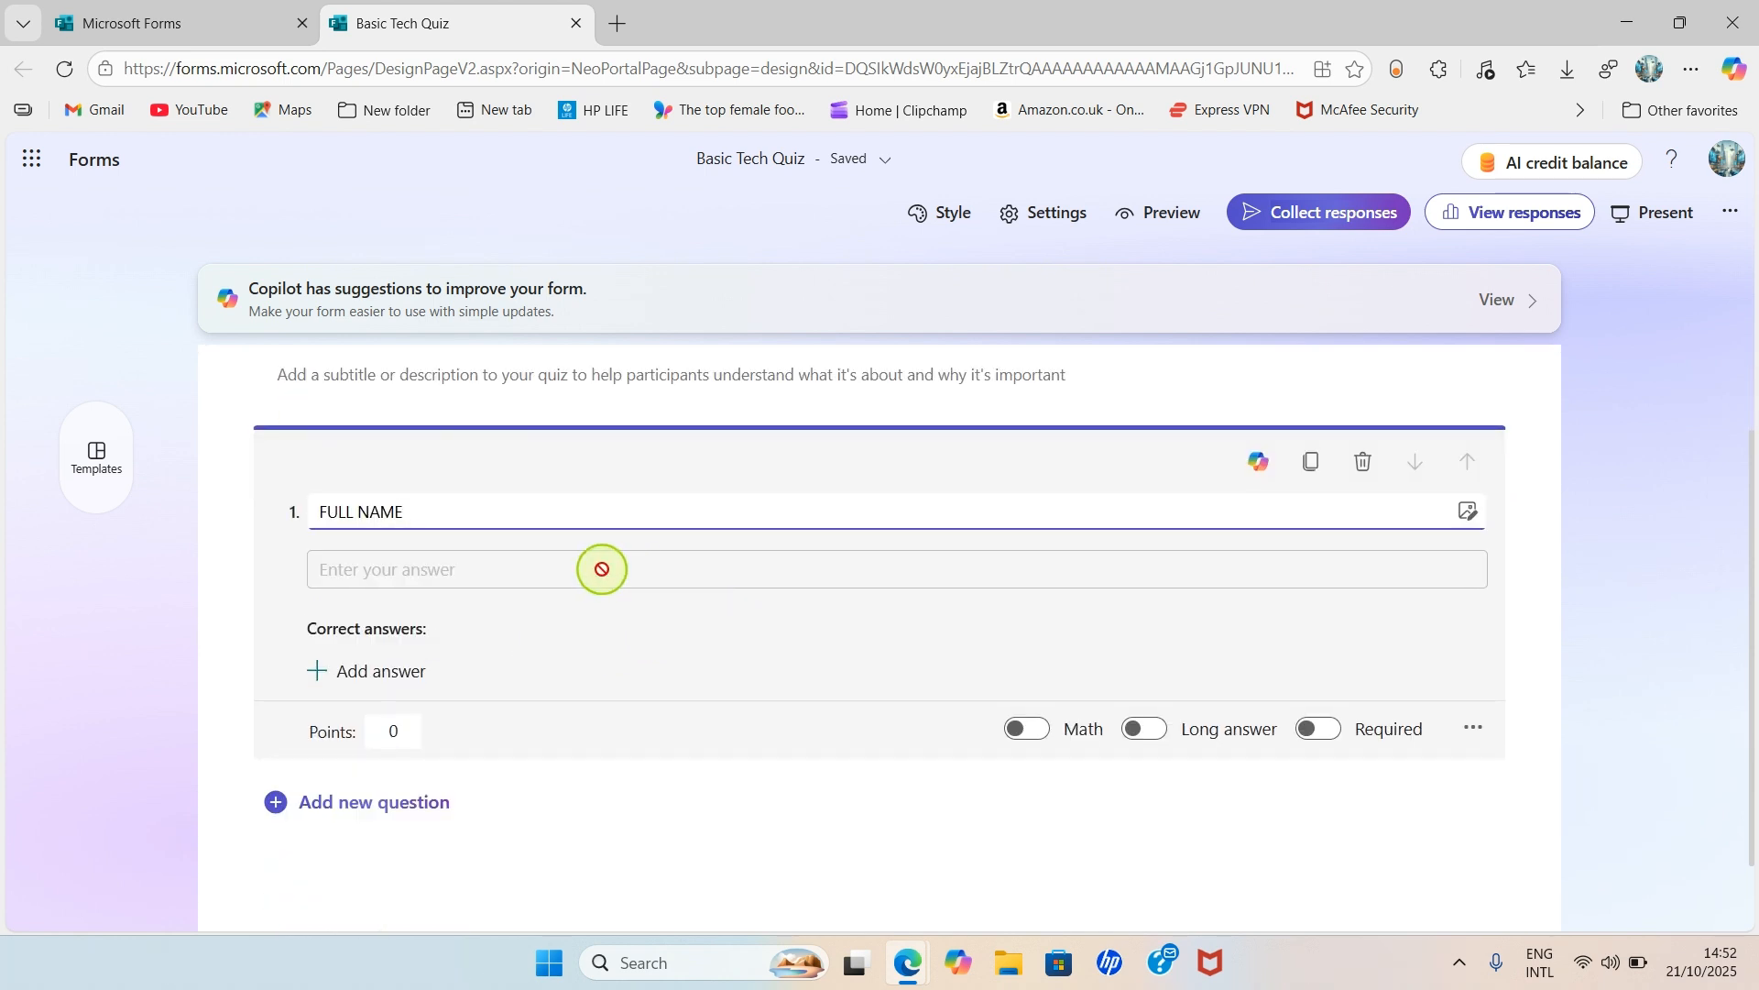
pyautogui.scroll(-1, 605, 551)
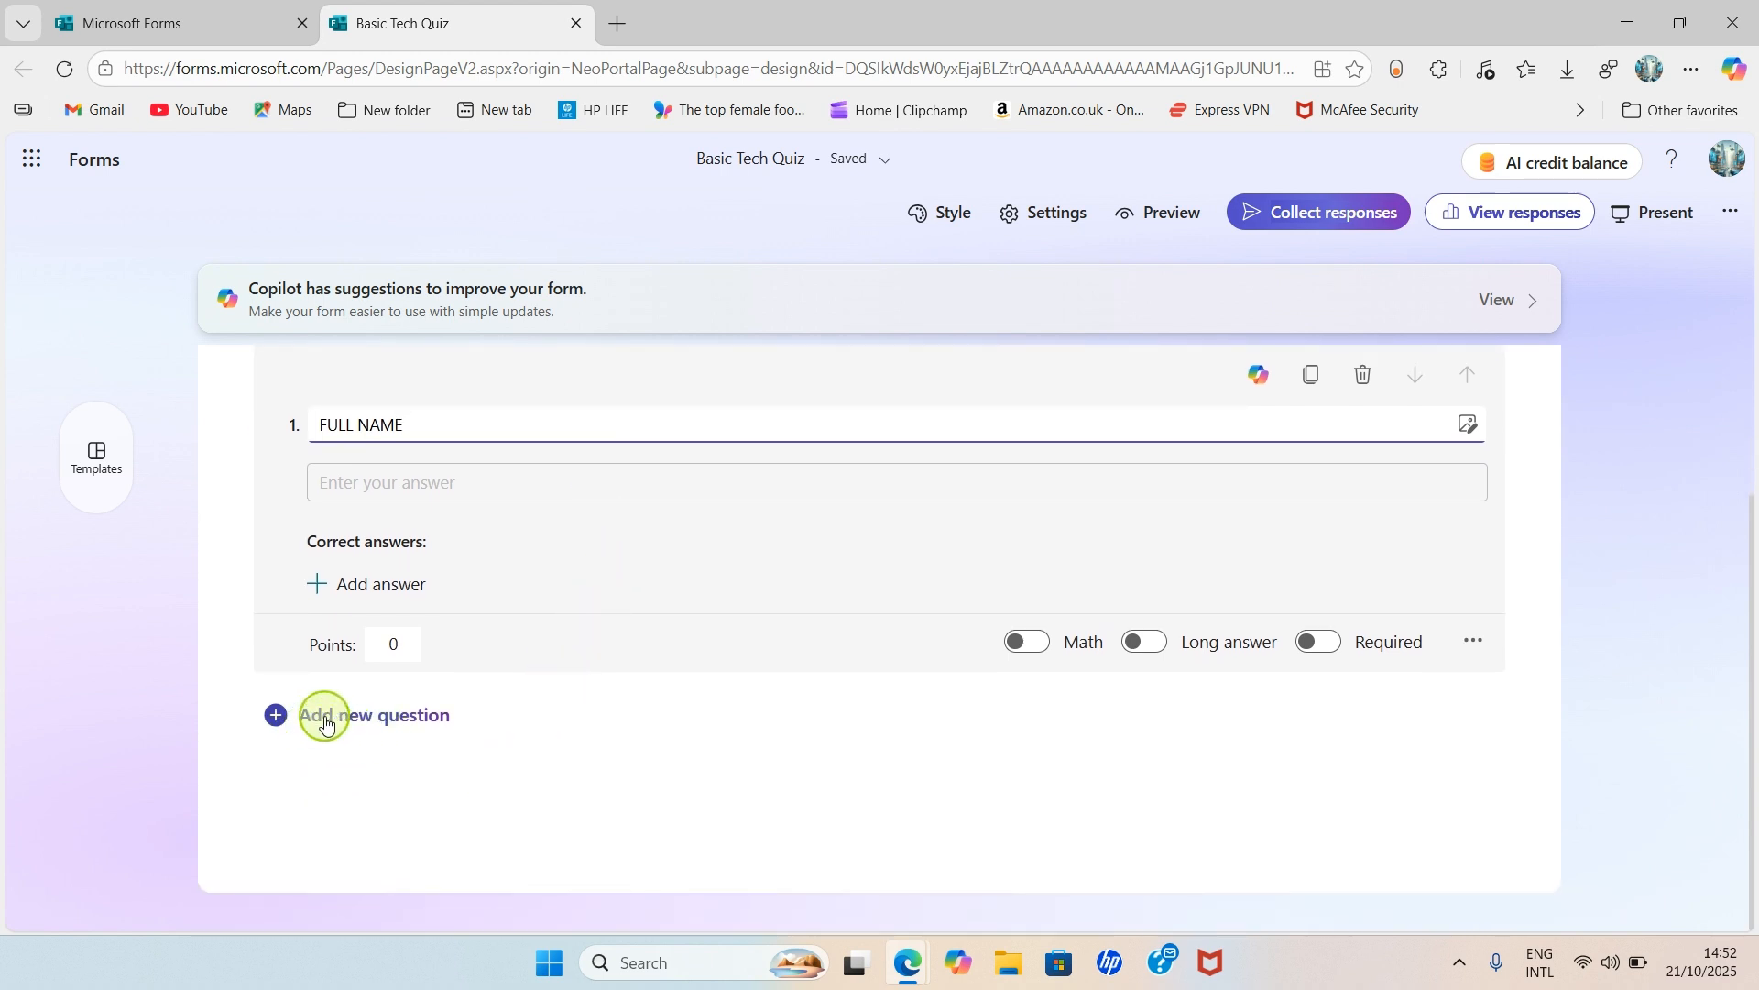
# - Add choice question 2 titled 'Which is a Word Processor'
pyautogui.click(382, 724)
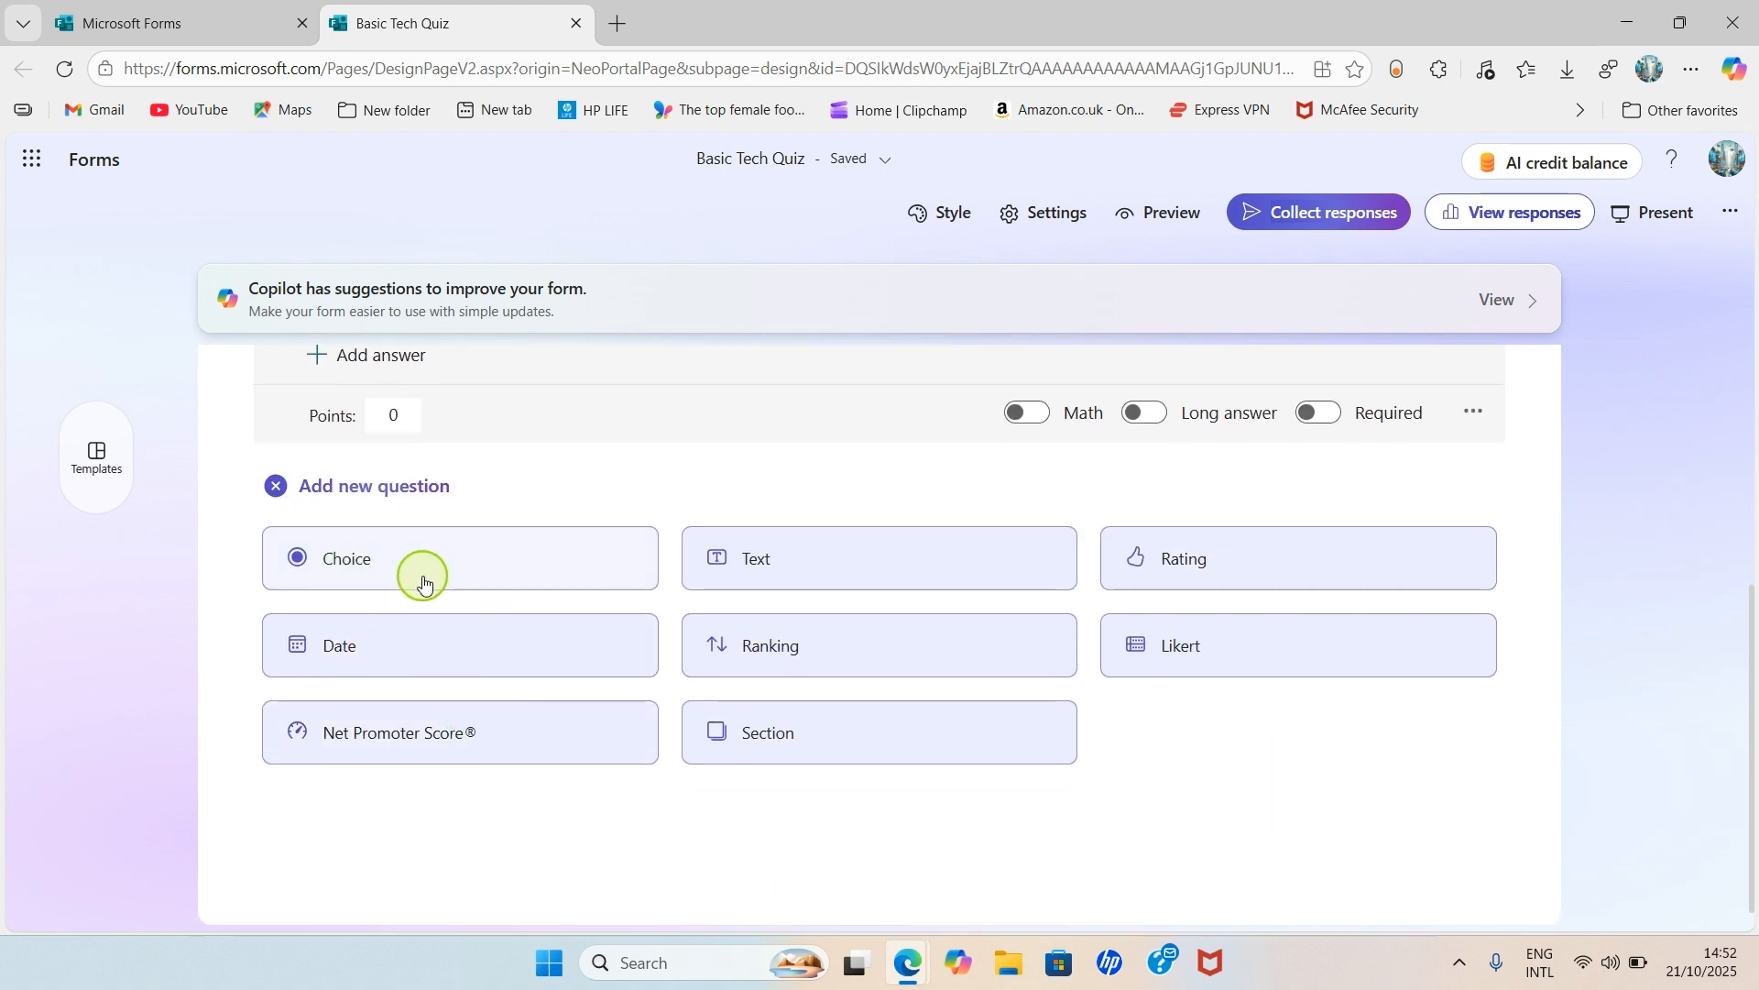
pyautogui.click(421, 579)
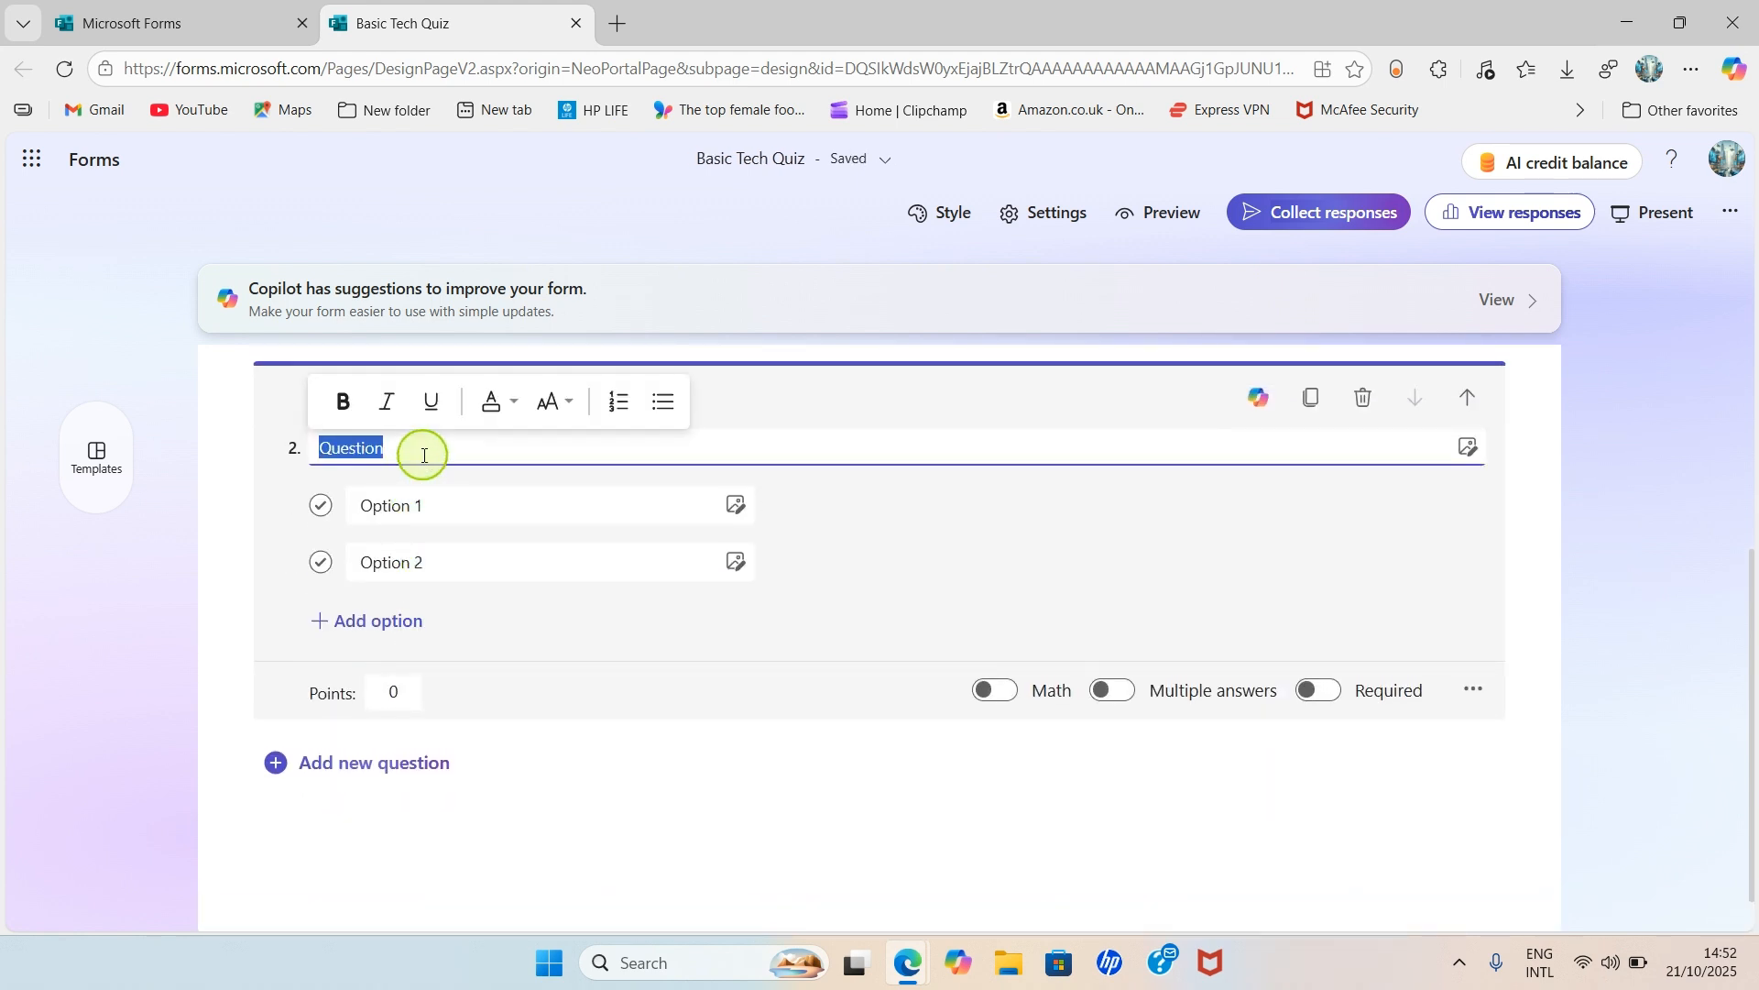
pyautogui.write('Which i')
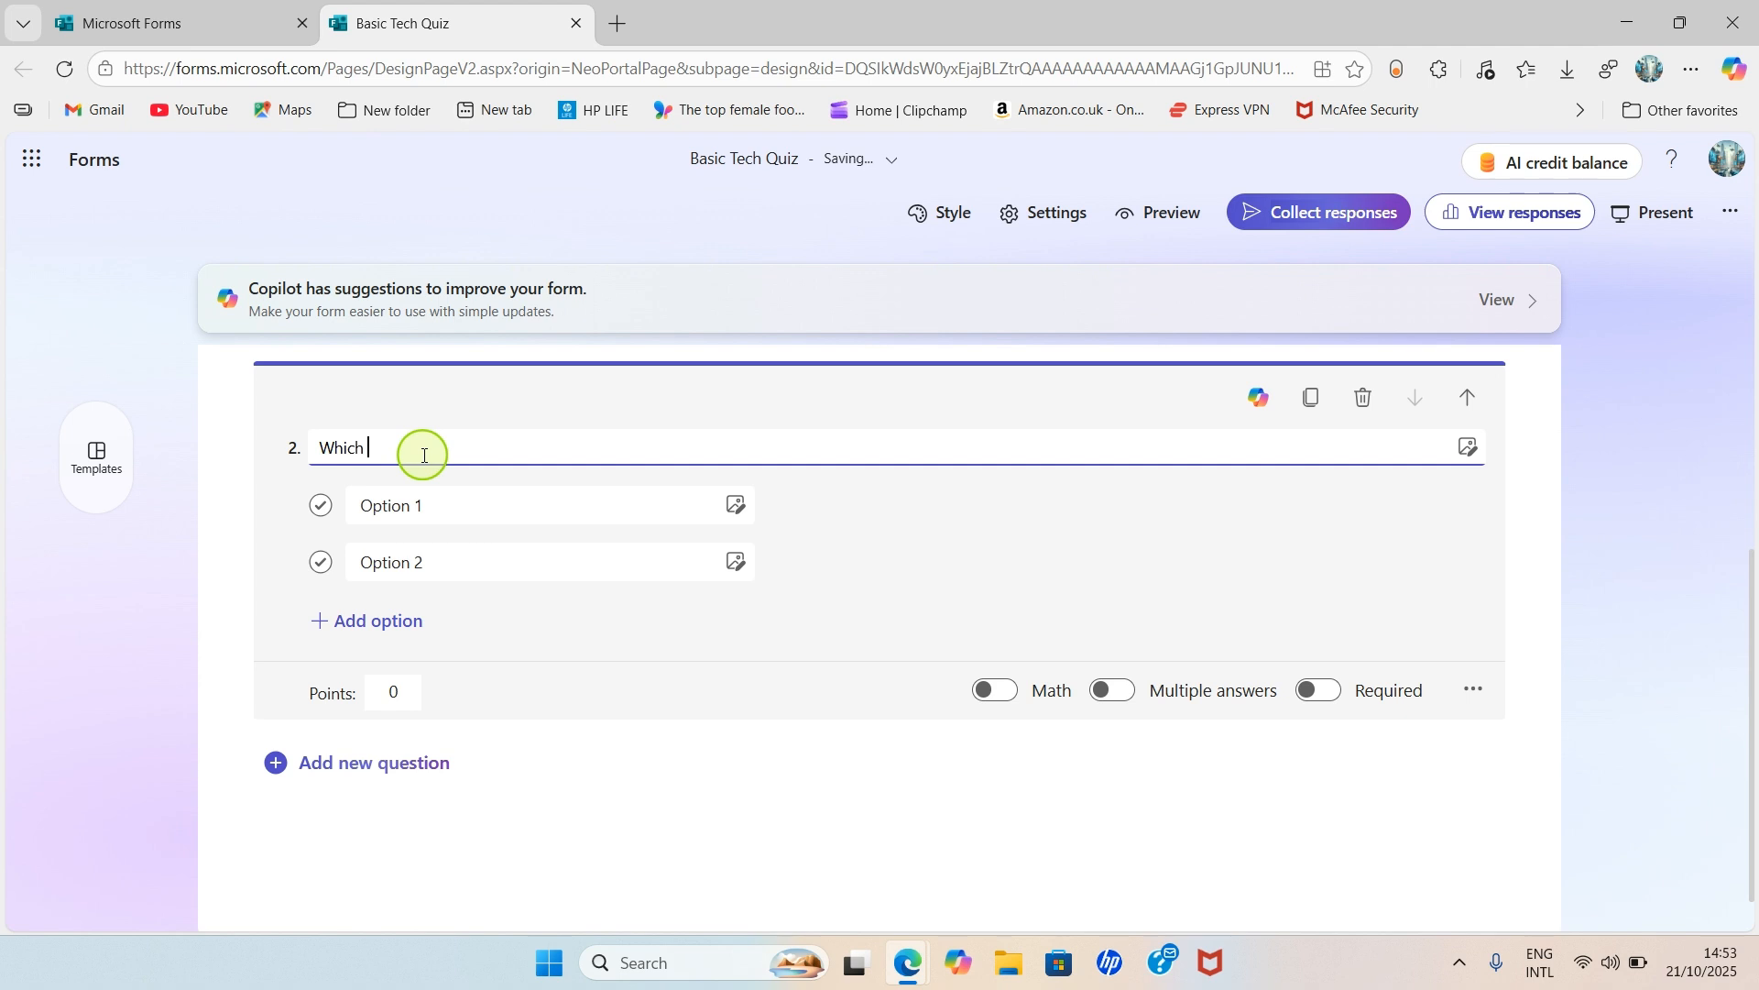
pyautogui.write('s o')
pyautogui.press('BackSpace')
pyautogui.write('a Word Processor')
# - Set question 2's answer options to 'Microsoft Word' and 'Excel'
pyautogui.click(450, 501)
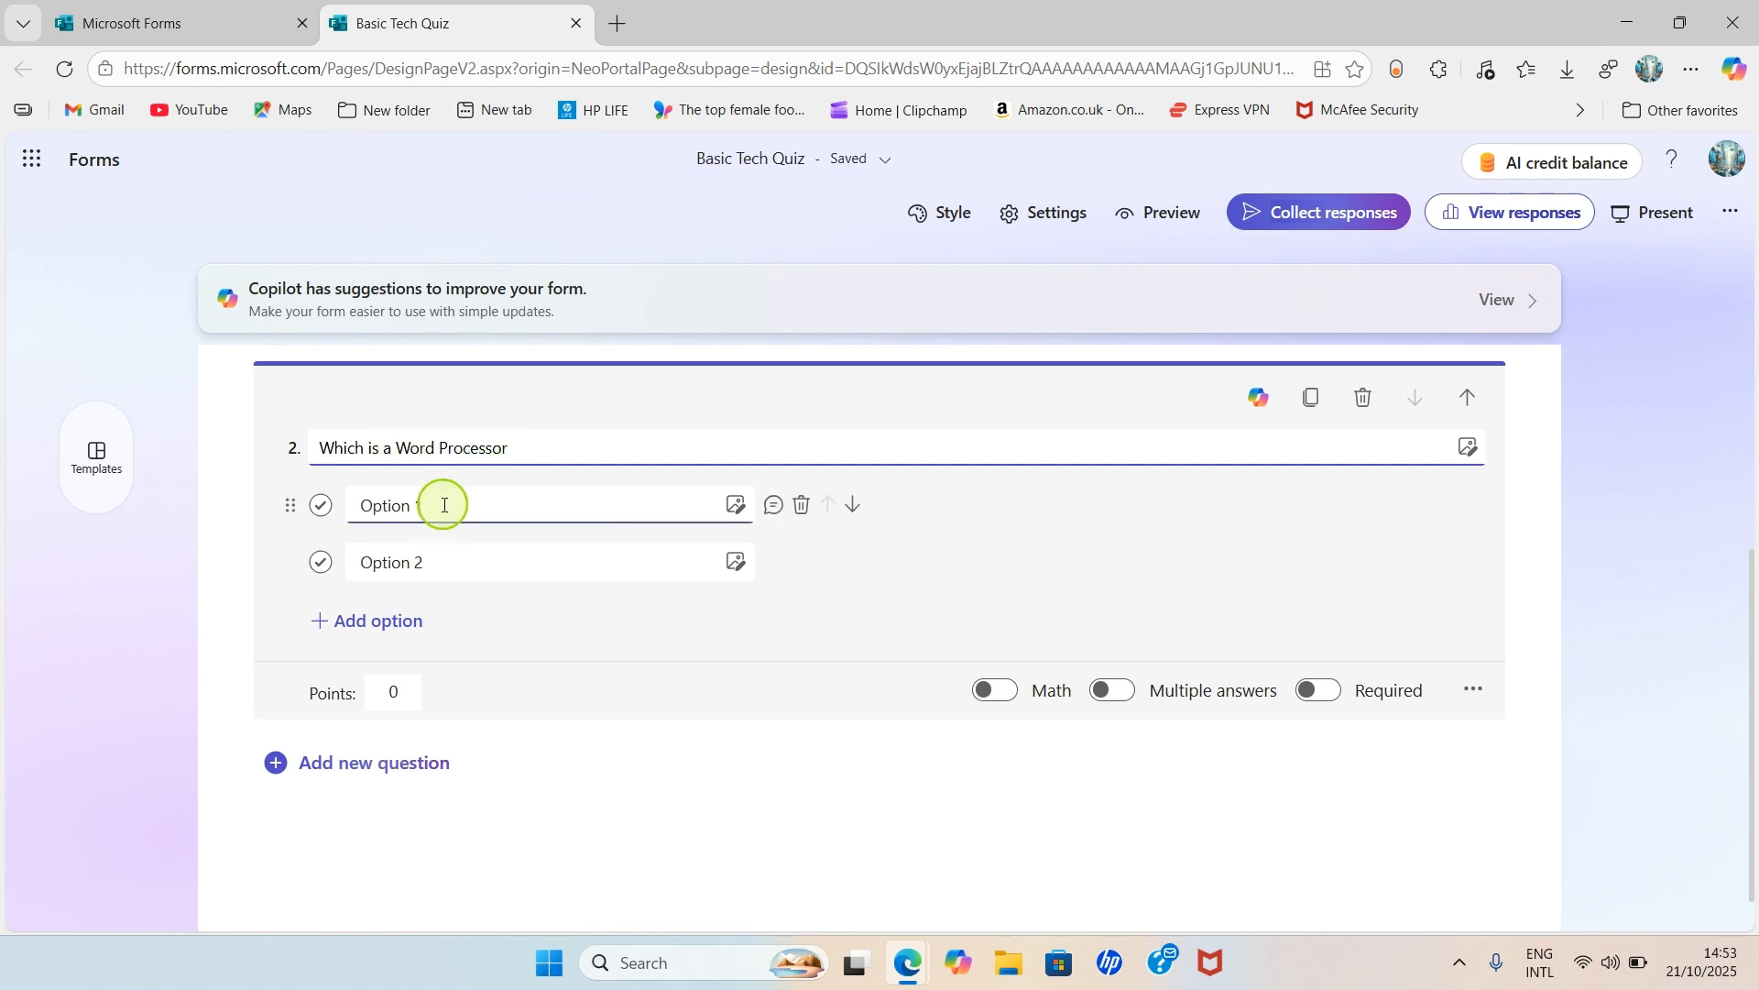
pyautogui.tripleClick(428, 509)
pyautogui.write('M')
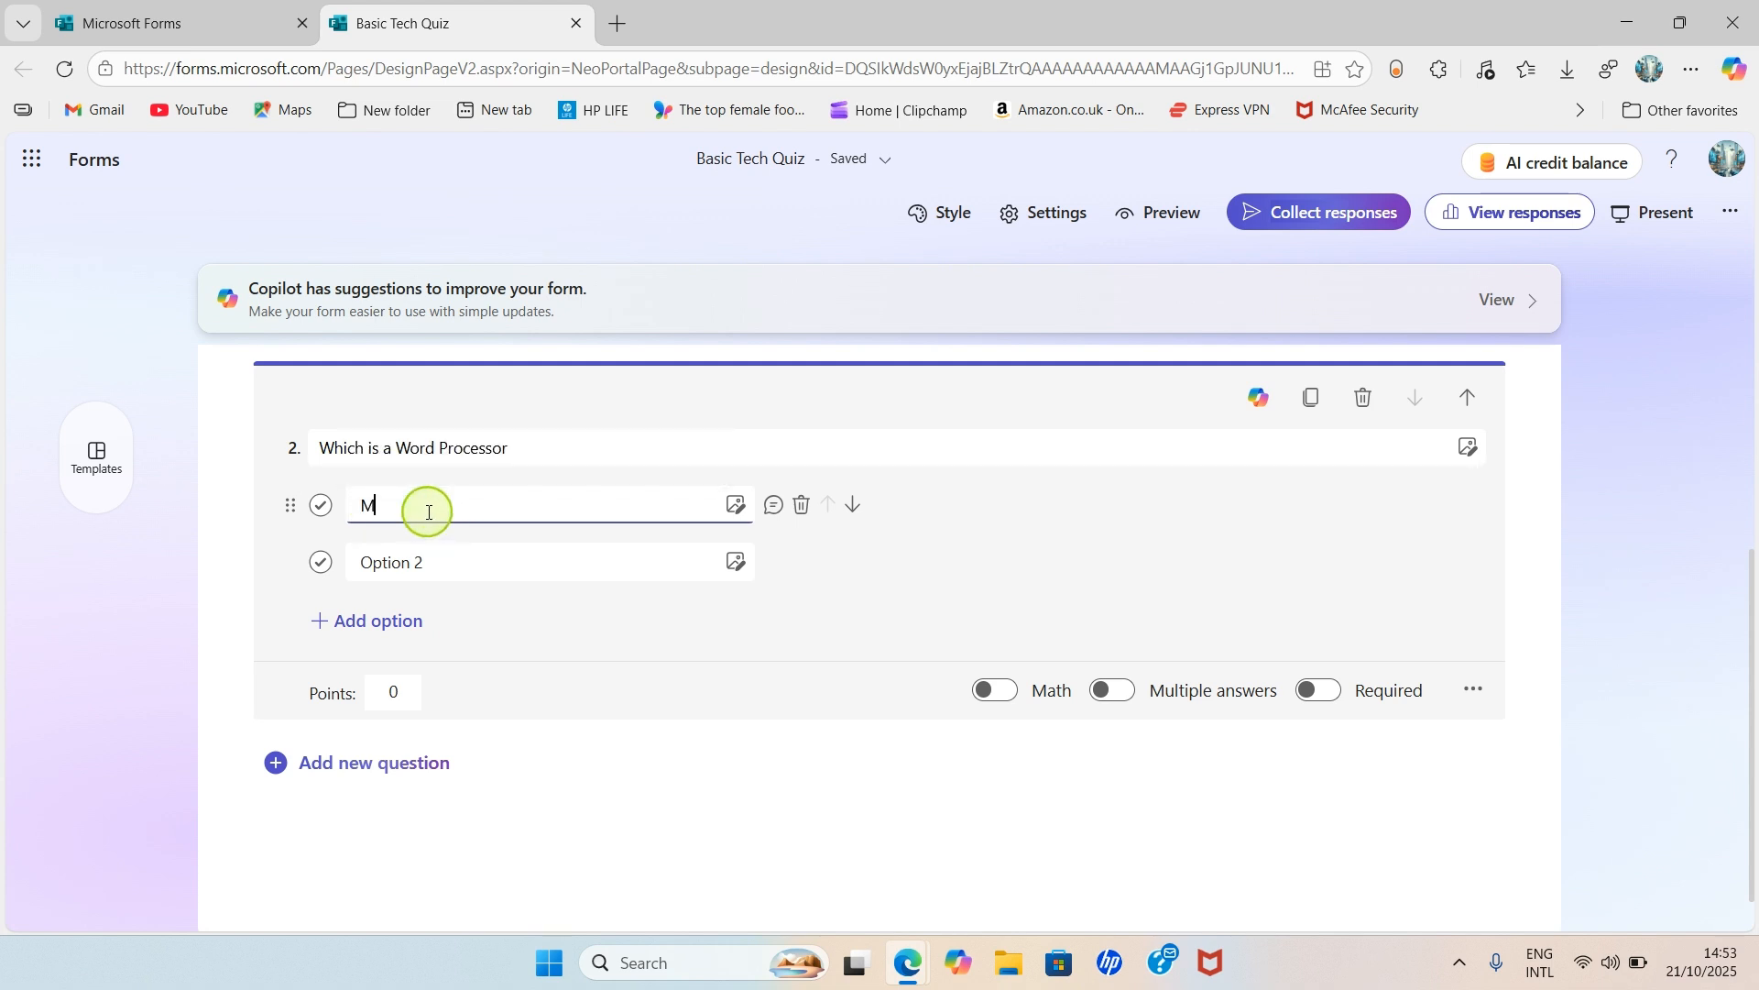
pyautogui.write('icrosoft Wor')
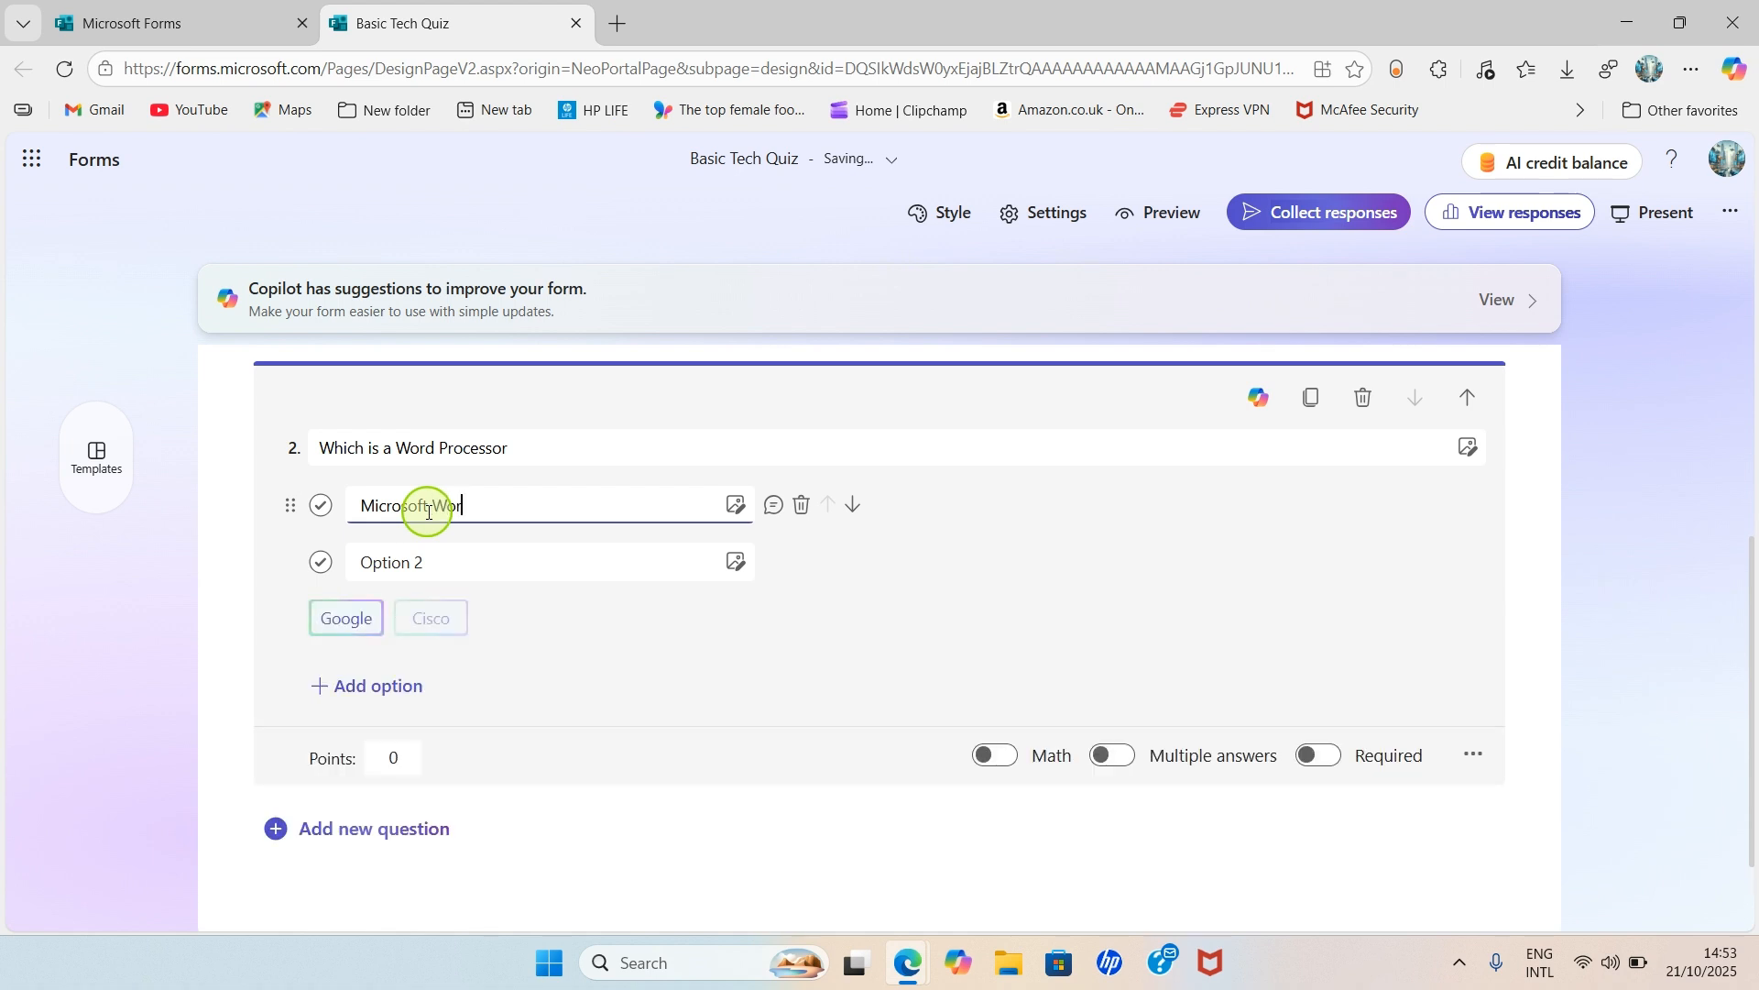
pyautogui.write('d')
pyautogui.click(400, 562)
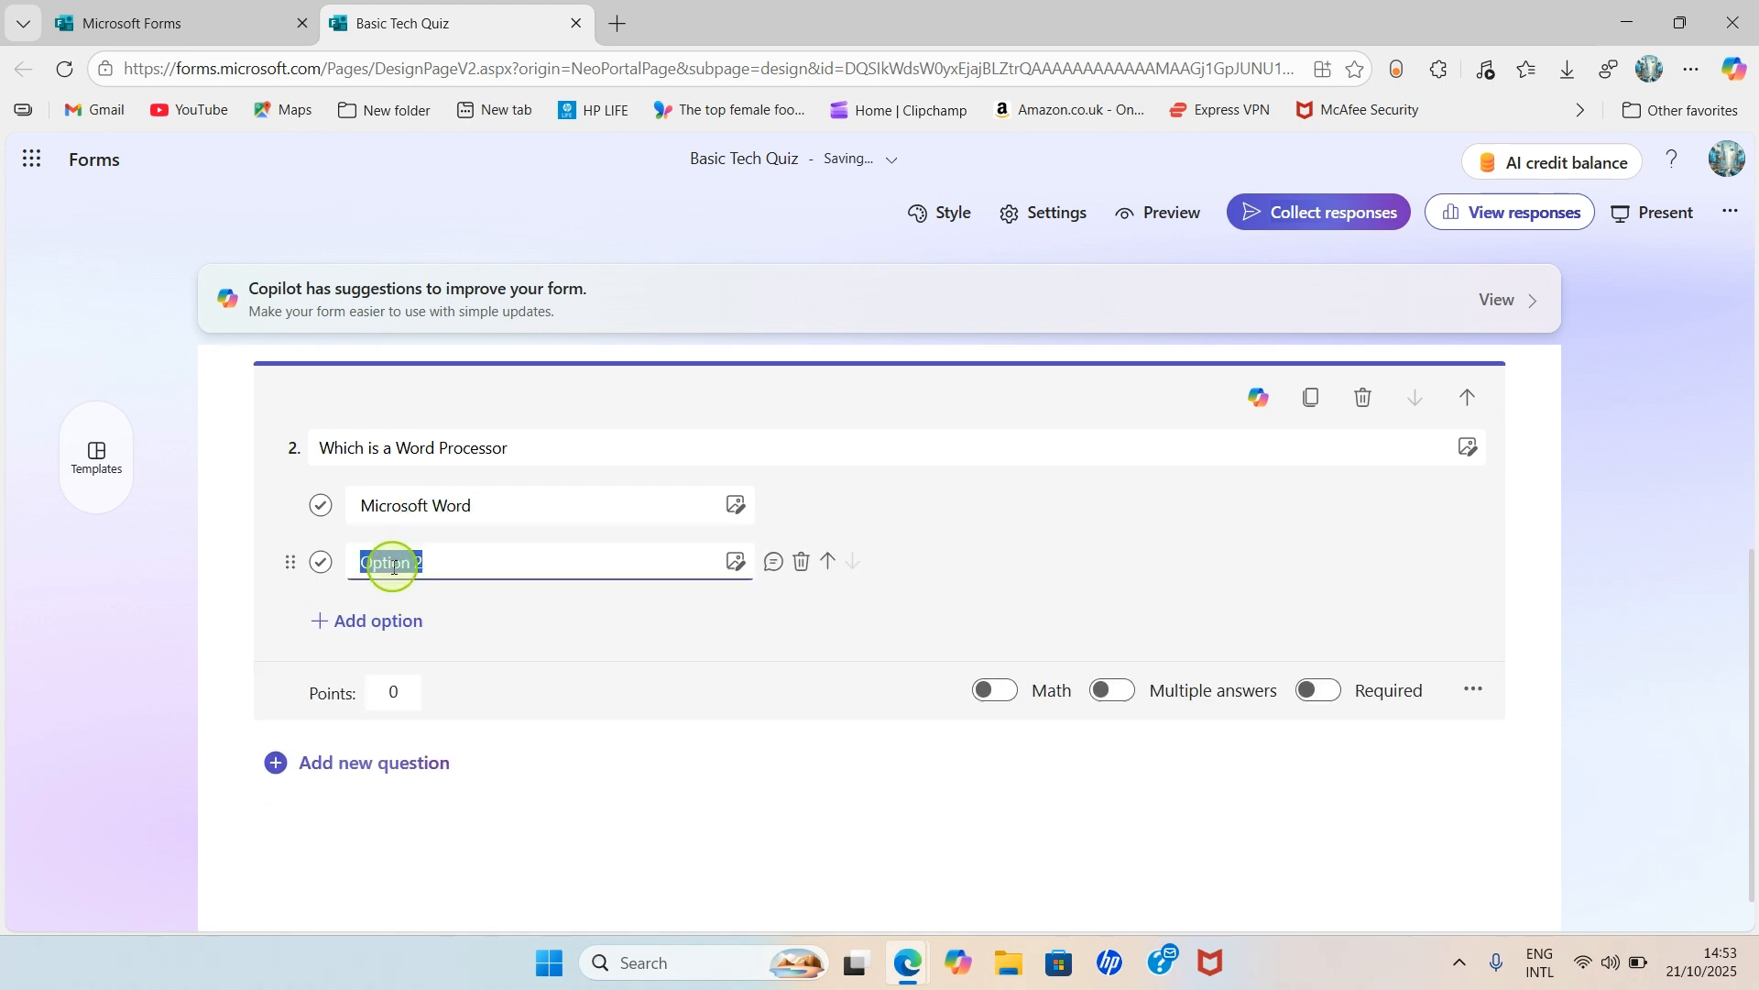
pyautogui.write('Excel')
pyautogui.click(479, 509)
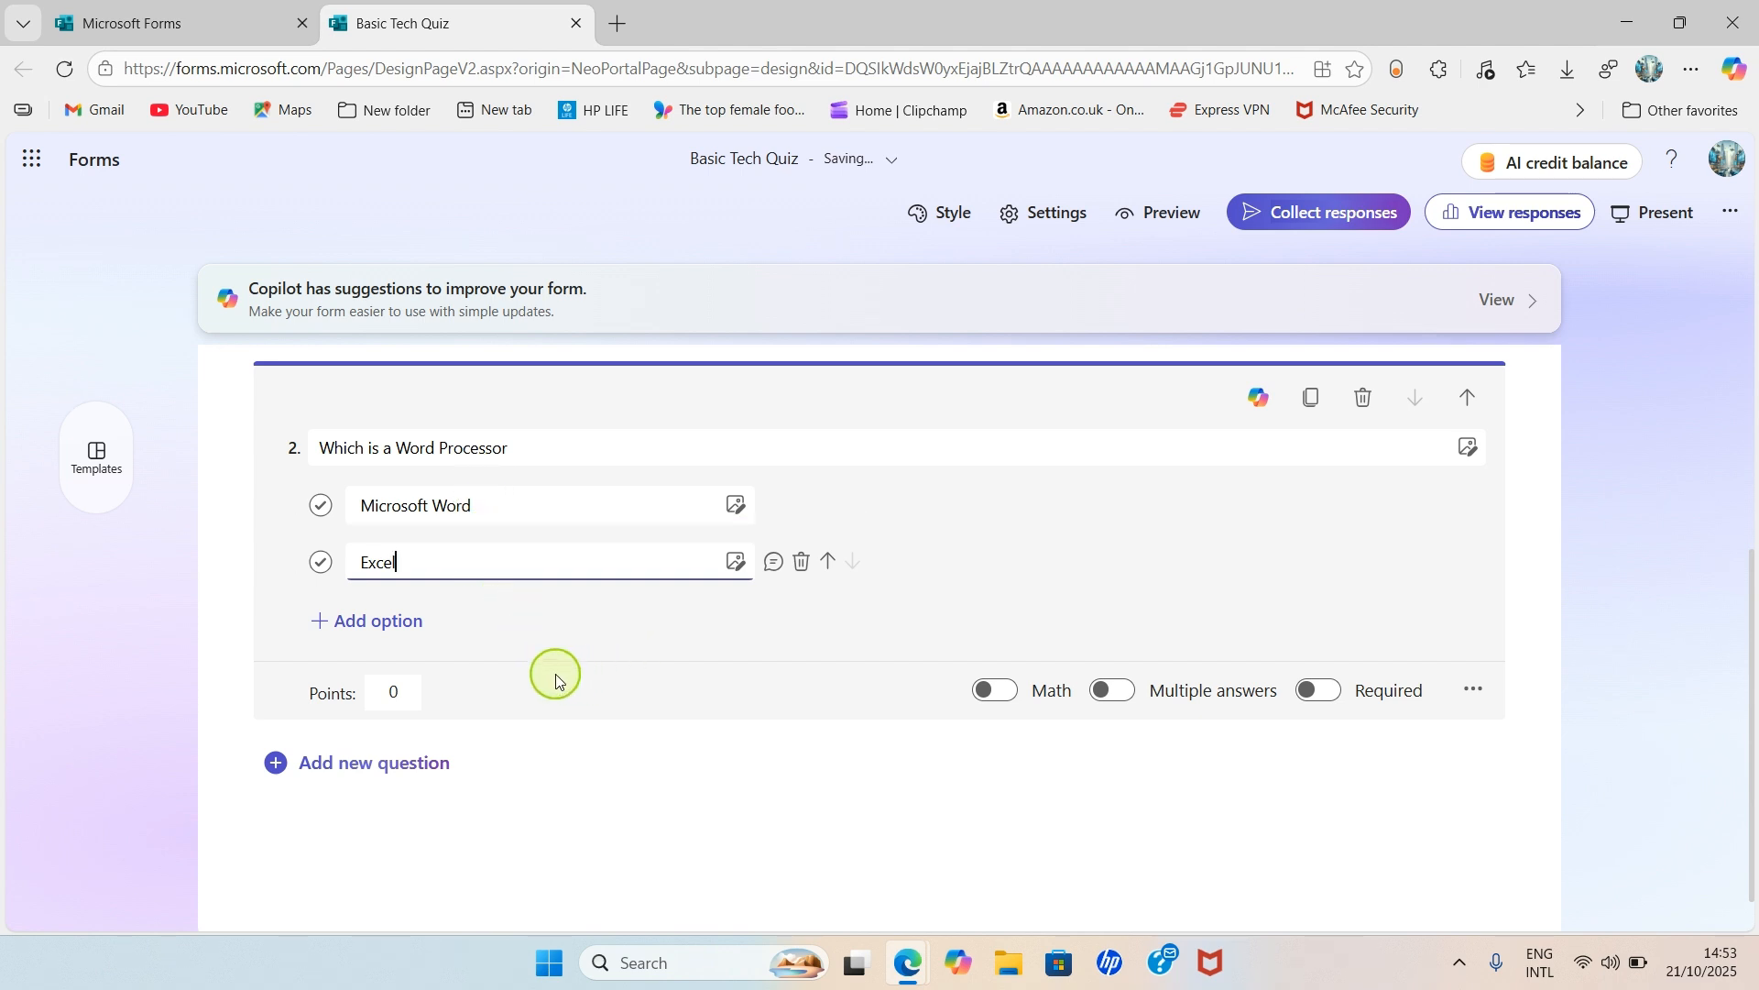
pyautogui.click(338, 762)
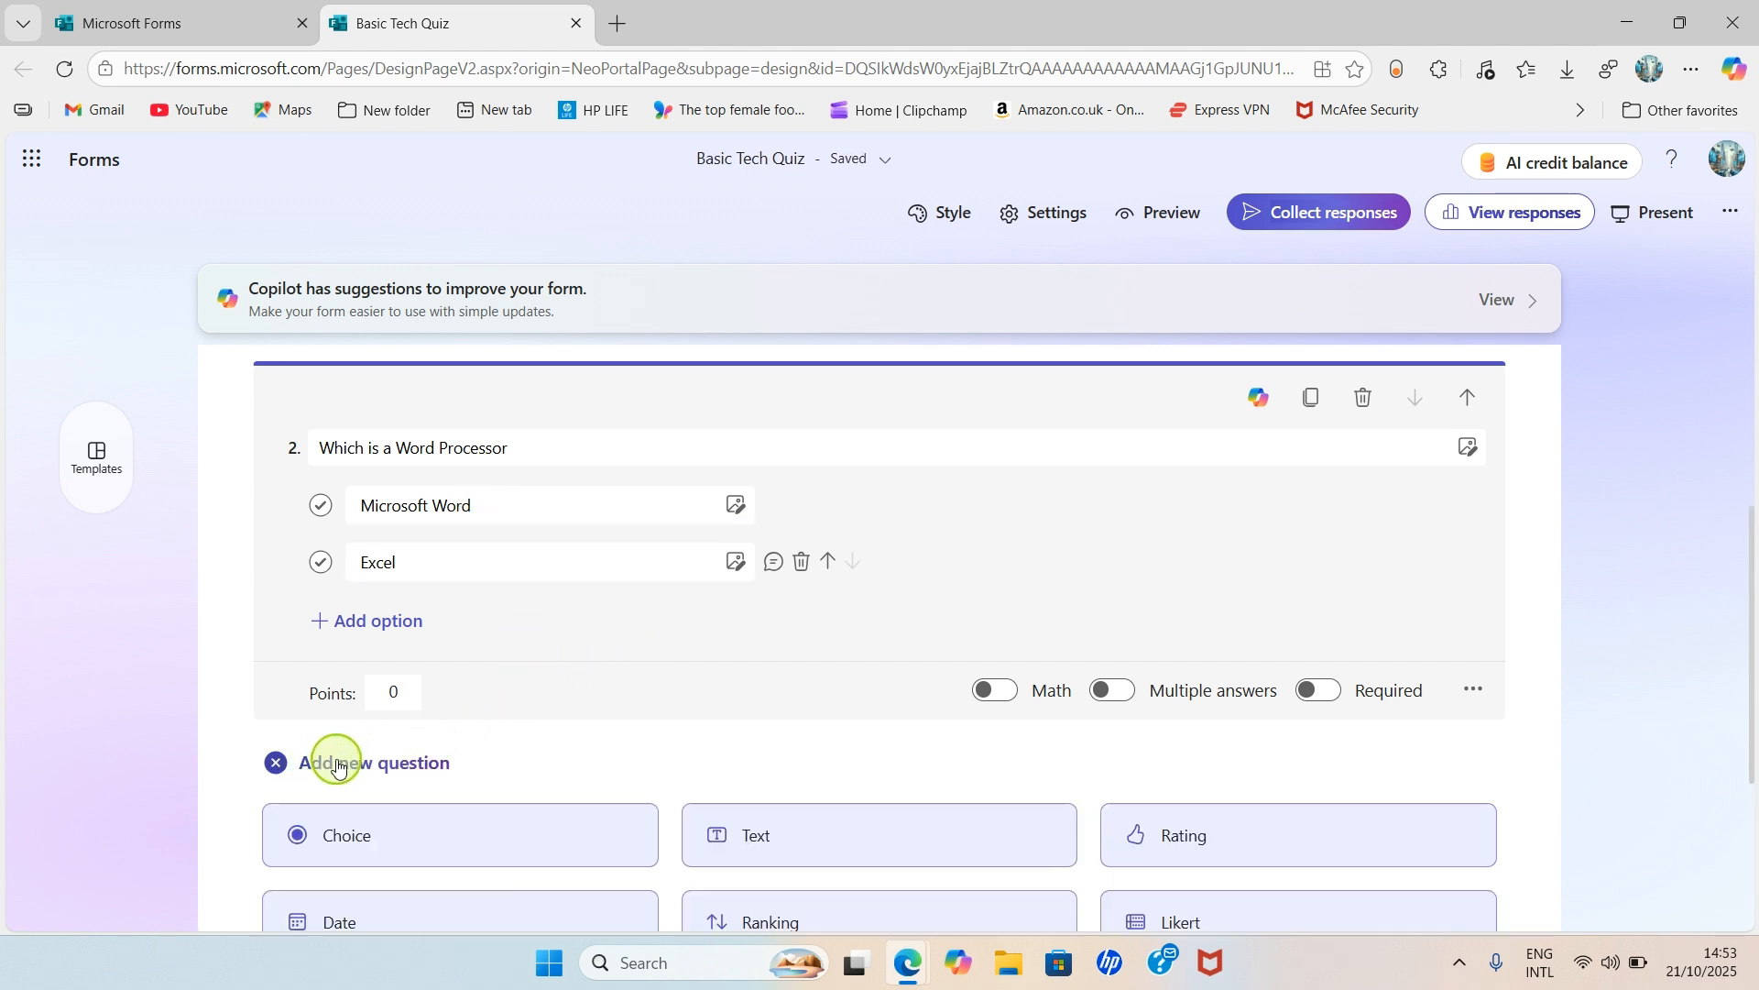
pyautogui.scroll(-3, 431, 738)
pyautogui.scroll(2, 449, 715)
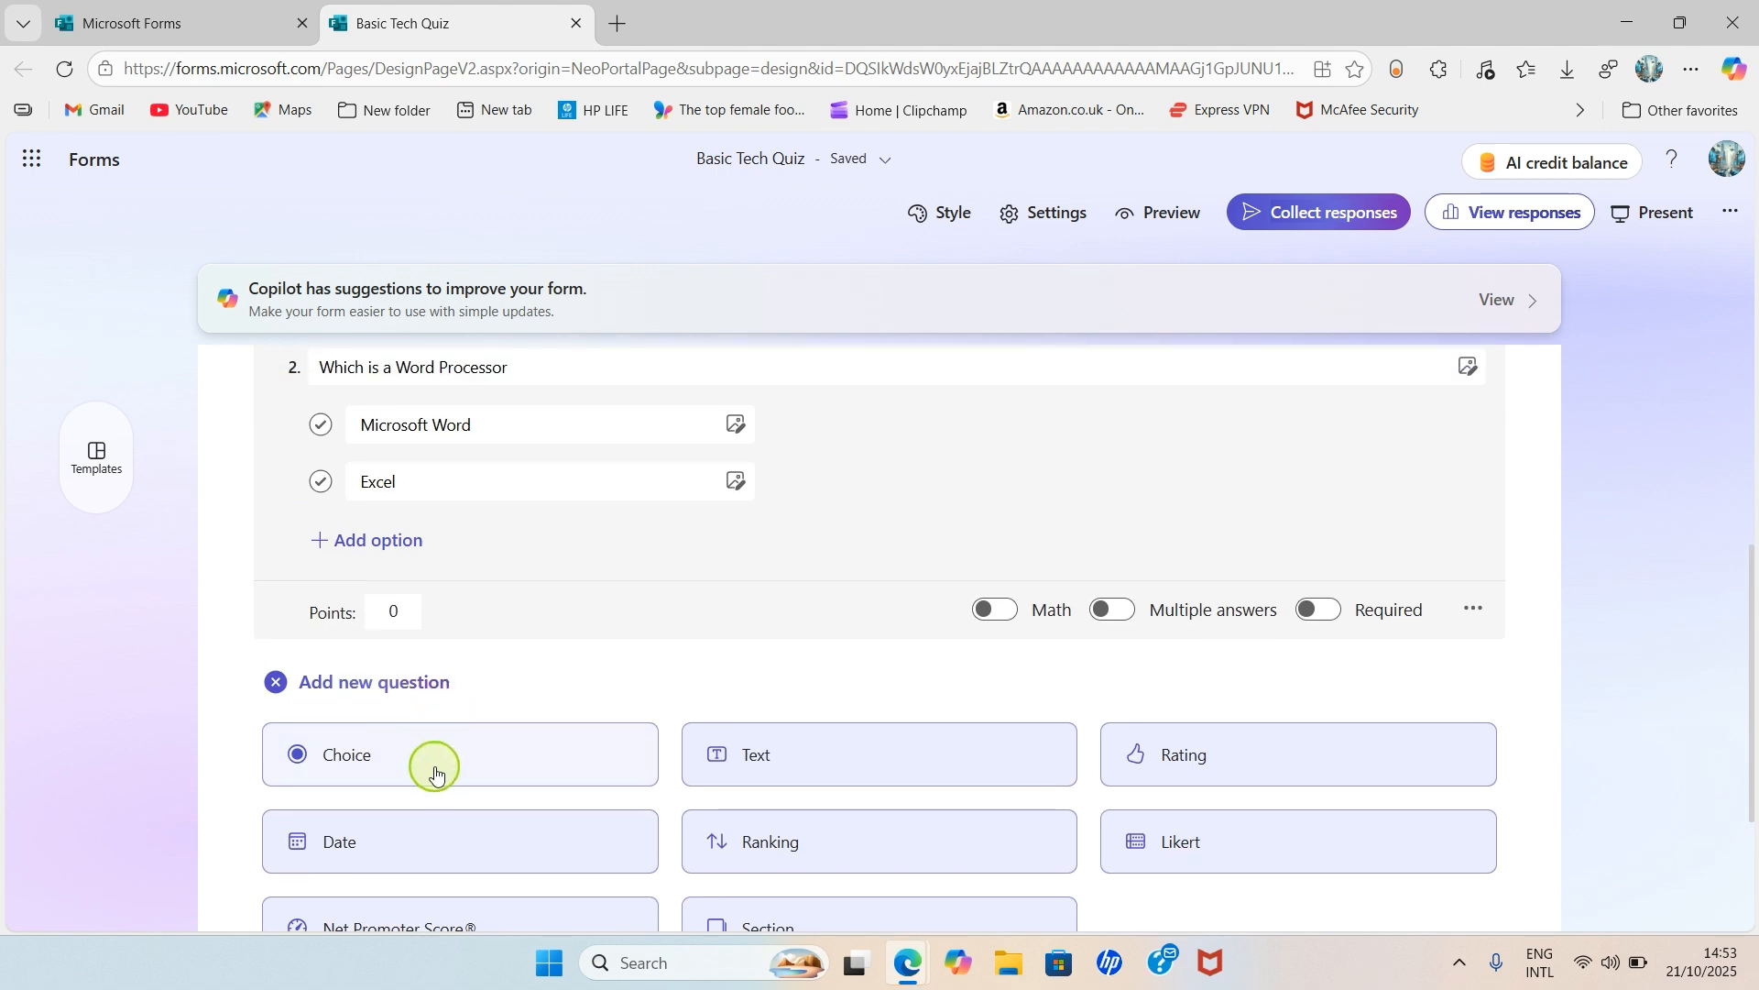
# - Add choice question 3 'Who developed Google Docs' with options Google and Microsoft
pyautogui.click(382, 758)
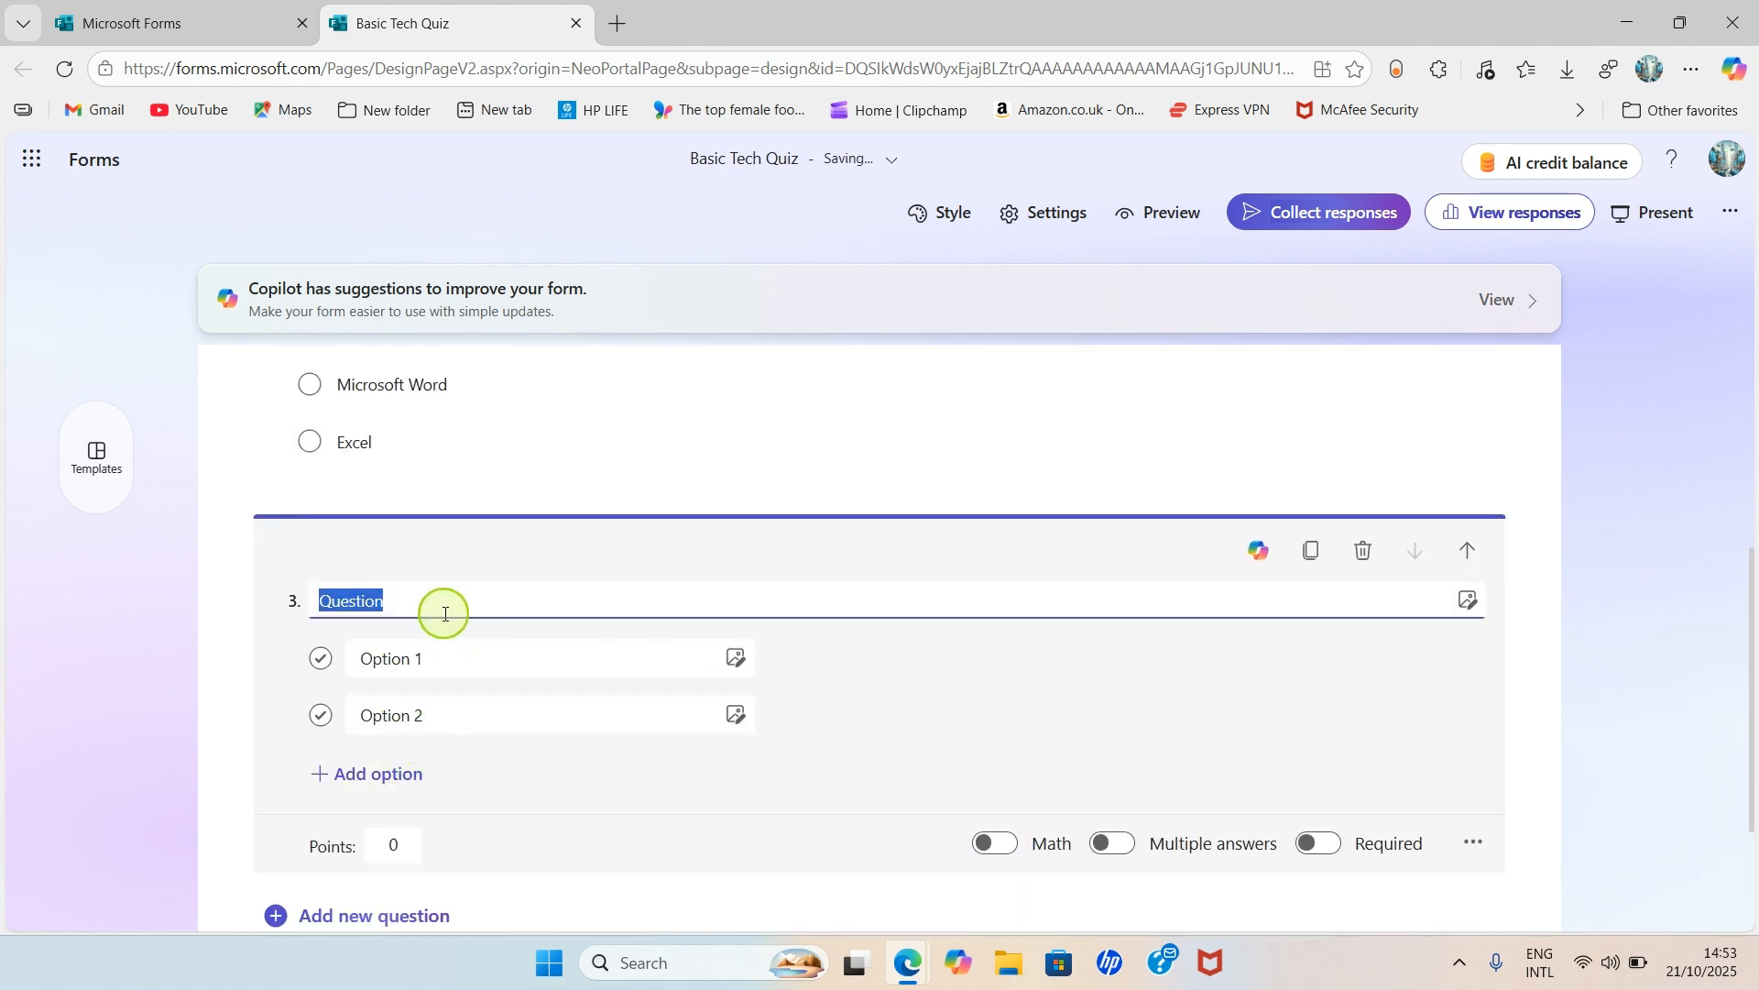
pyautogui.write('Who de')
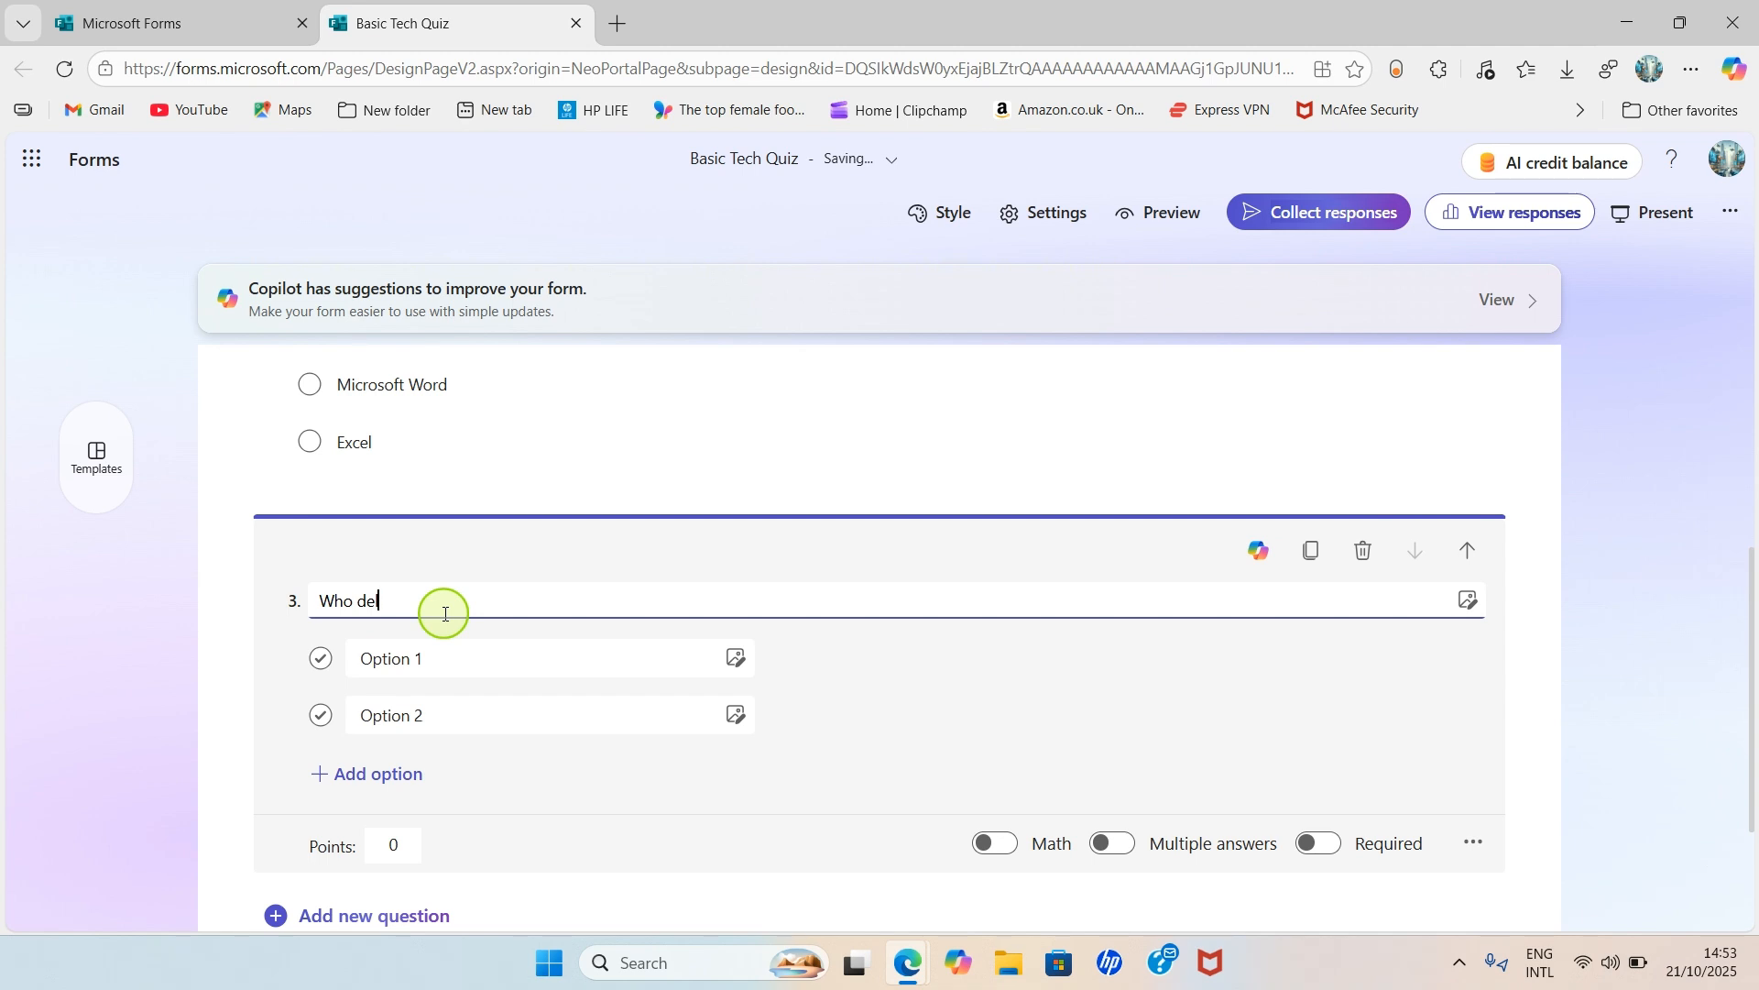
pyautogui.write('veloped G')
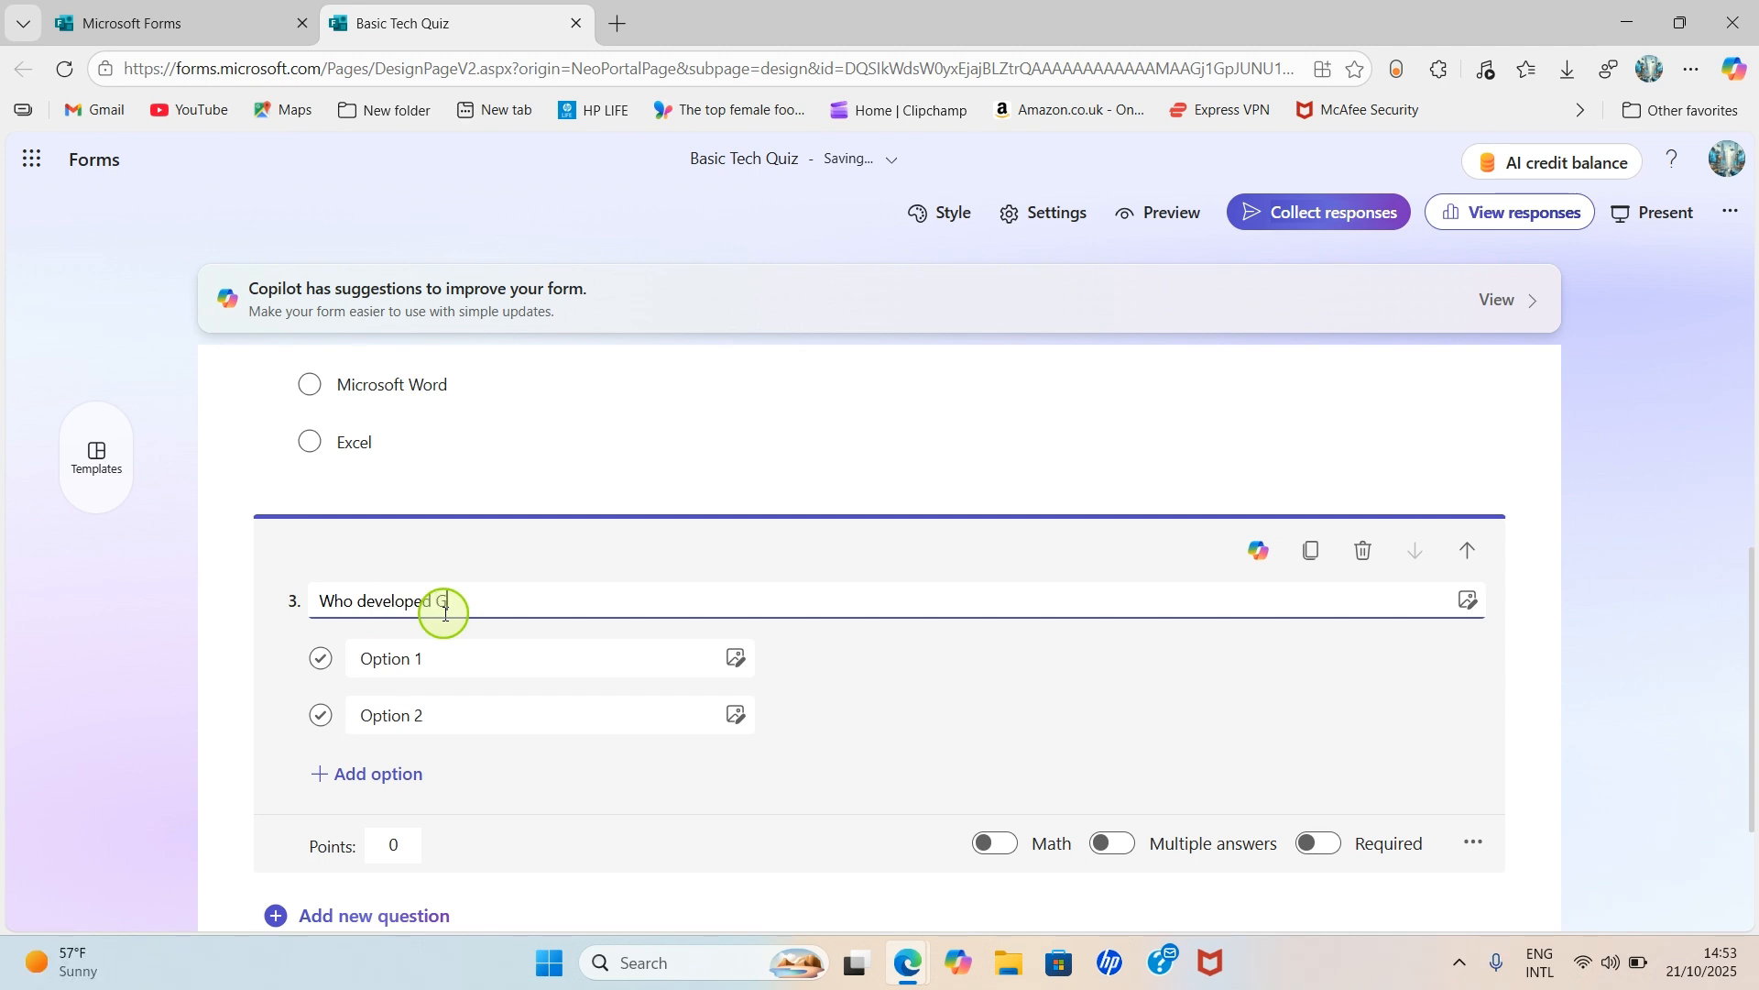
pyautogui.write('oof')
pyautogui.write('gle Docs')
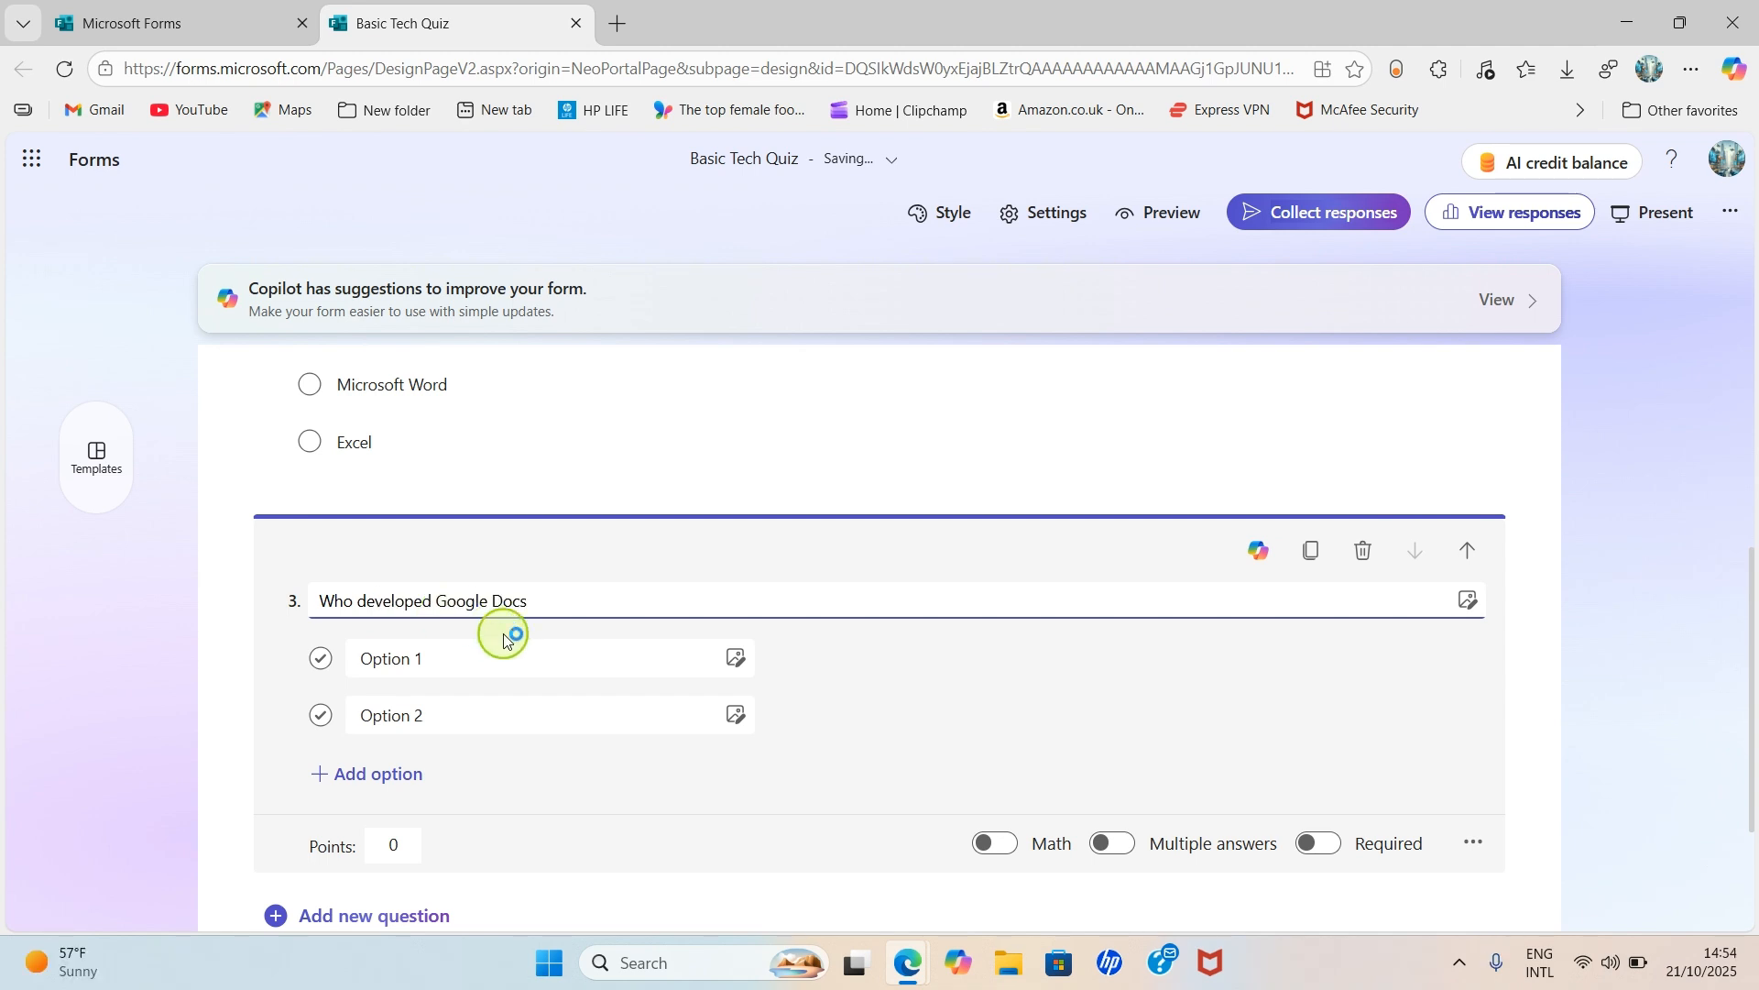
pyautogui.click(412, 658)
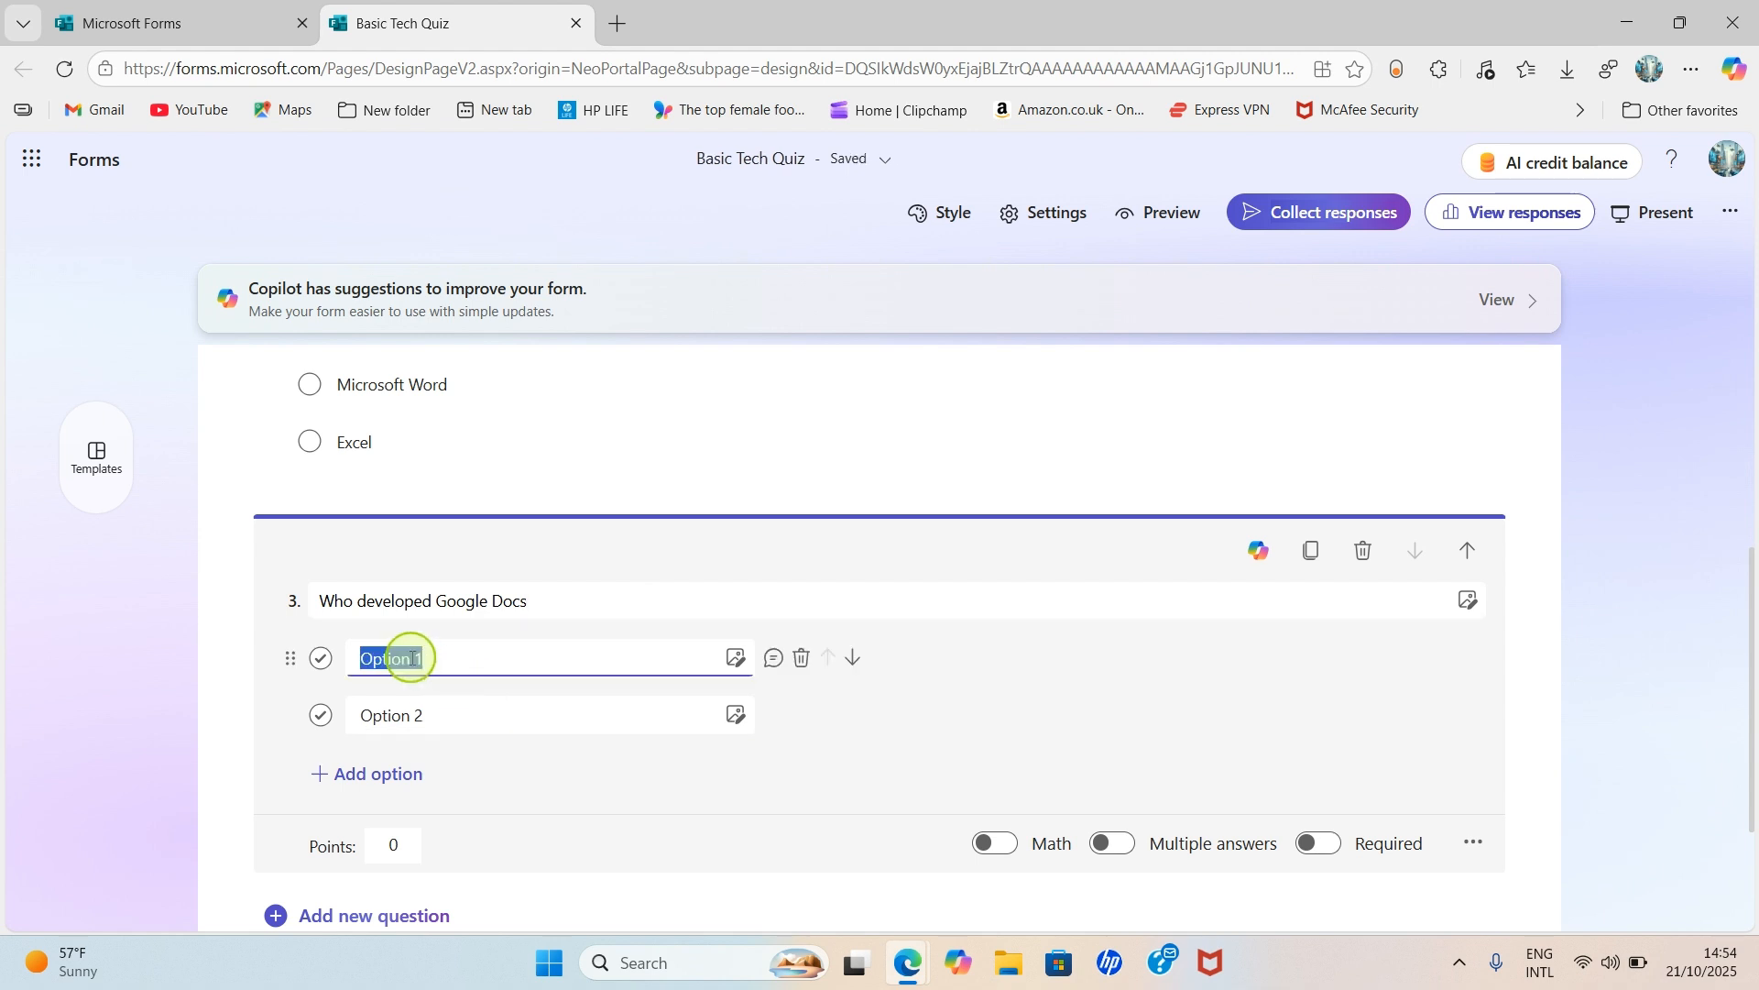
pyautogui.write('Google')
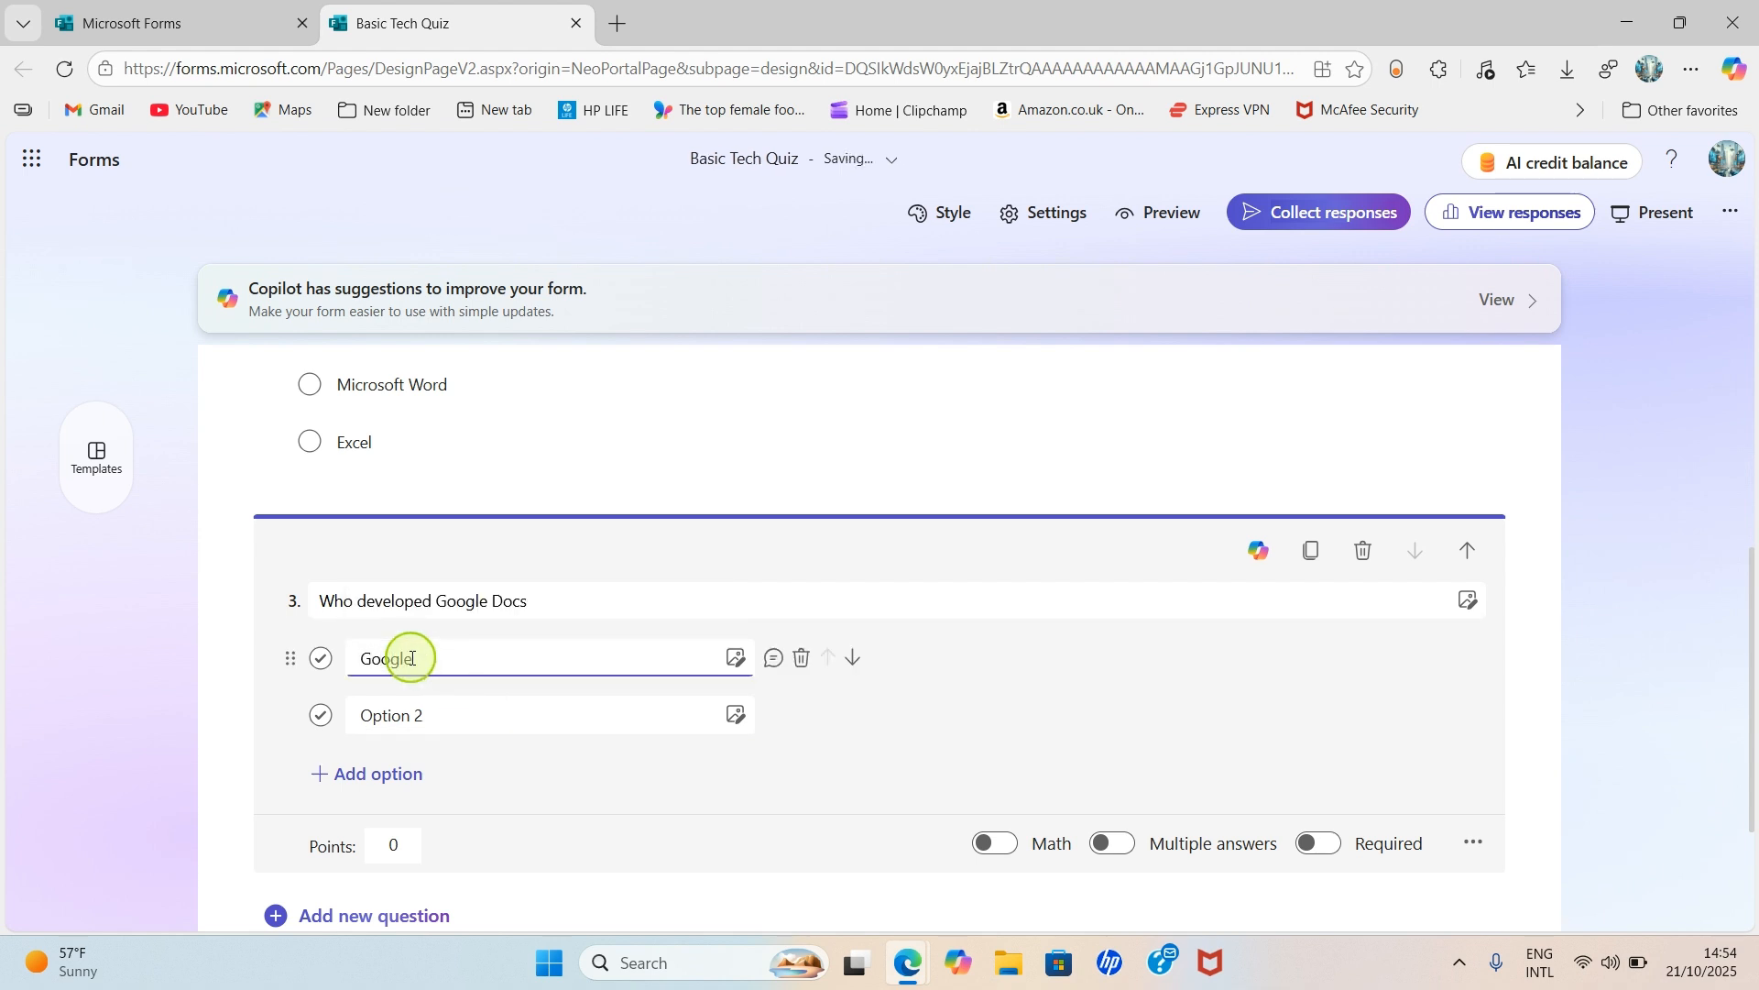
pyautogui.click(413, 715)
pyautogui.write('Microsoft')
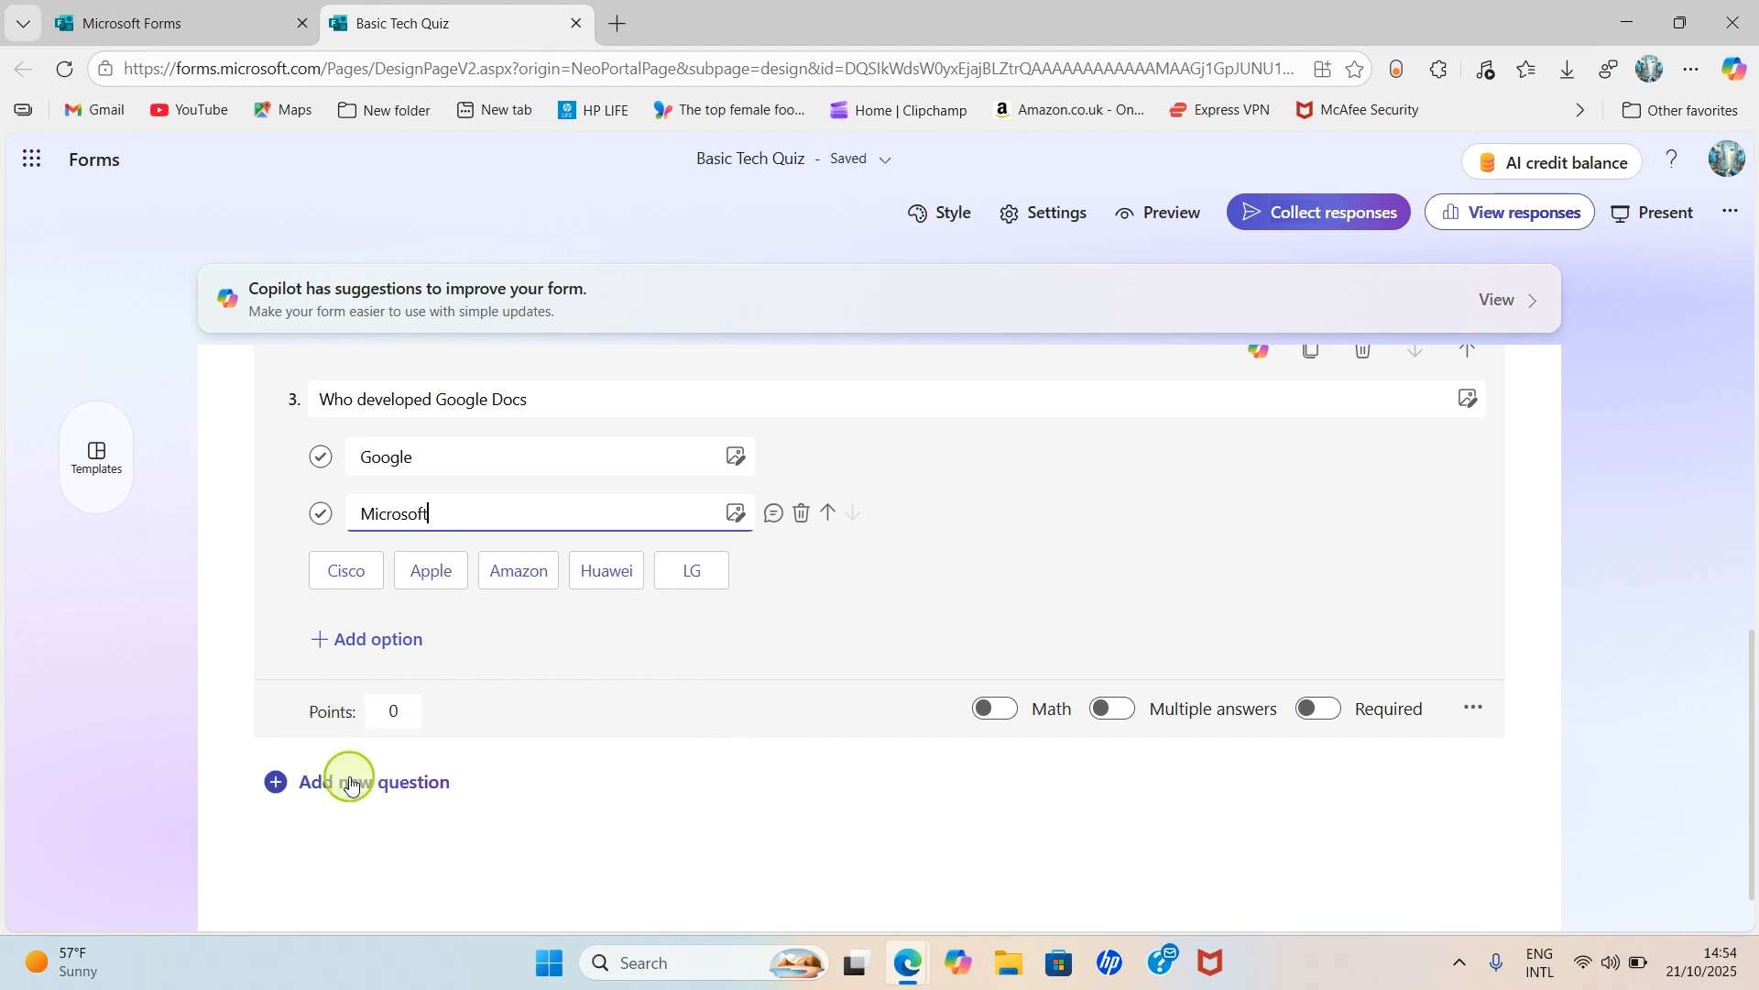
pyautogui.click(321, 784)
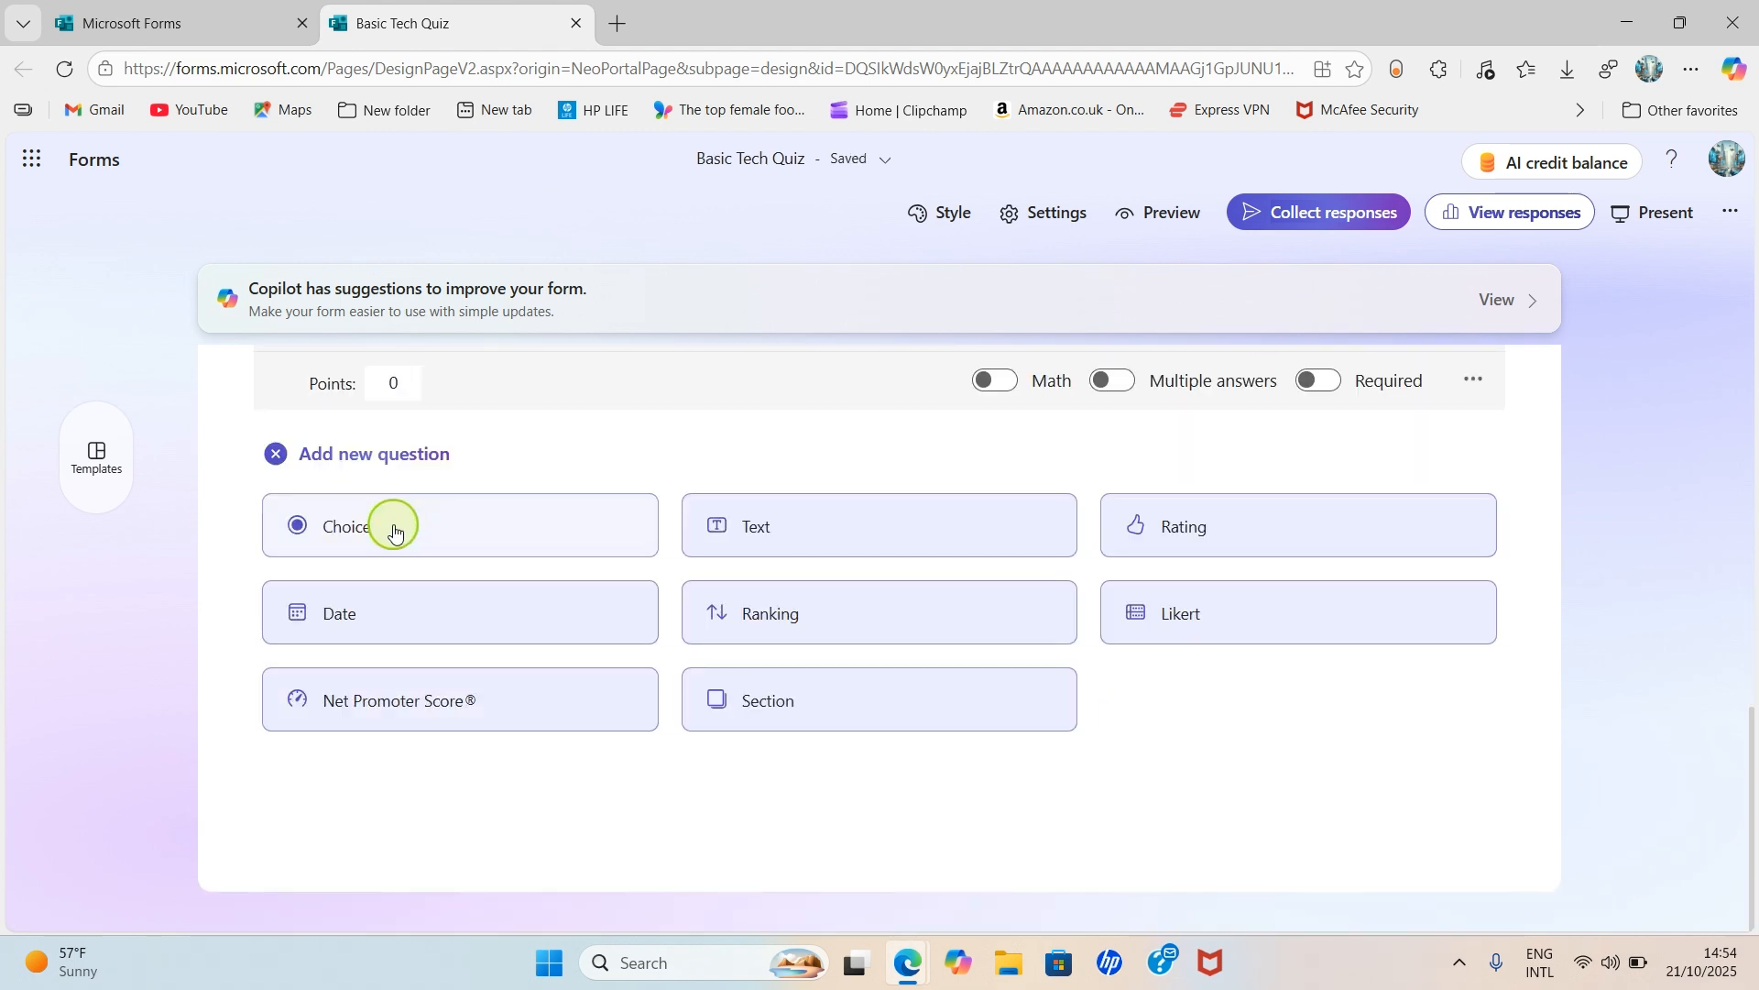
# - Add choice question 4 'Microsoft Excel is a Spreadsheet program?' with options Yes and No
pyautogui.click(392, 522)
pyautogui.write('Mi')
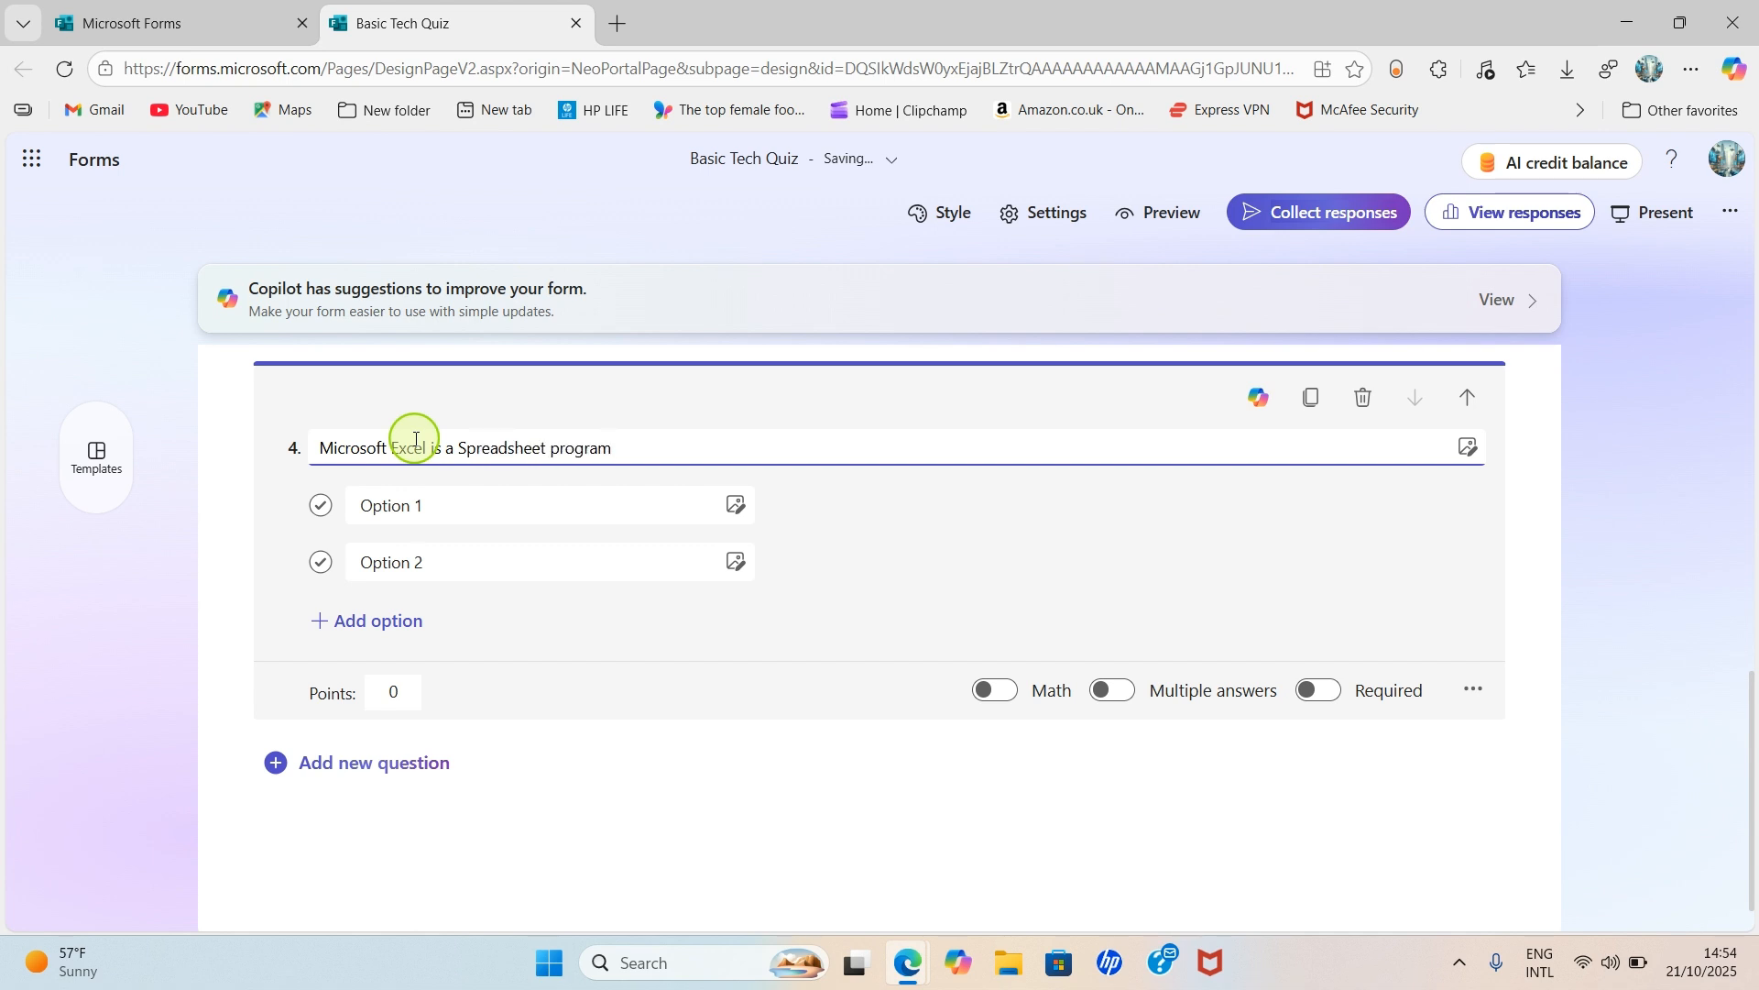
pyautogui.click(449, 509)
pyautogui.write('Yes')
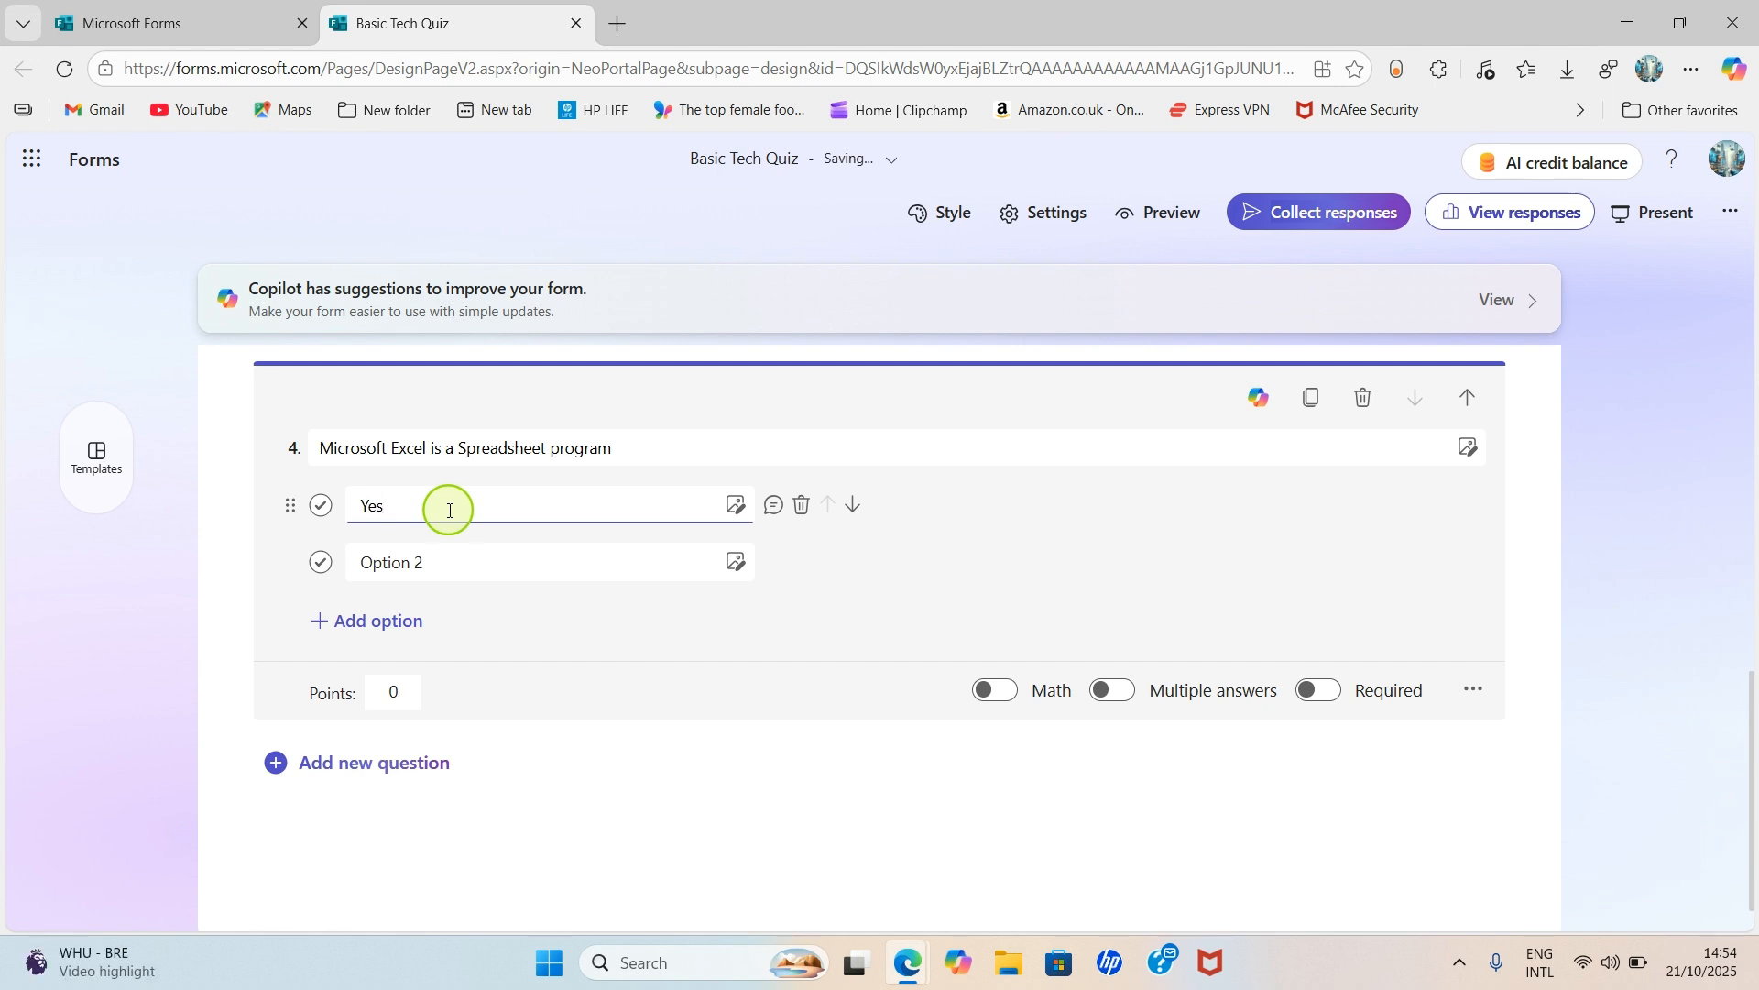
pyautogui.click(439, 563)
pyautogui.write('N')
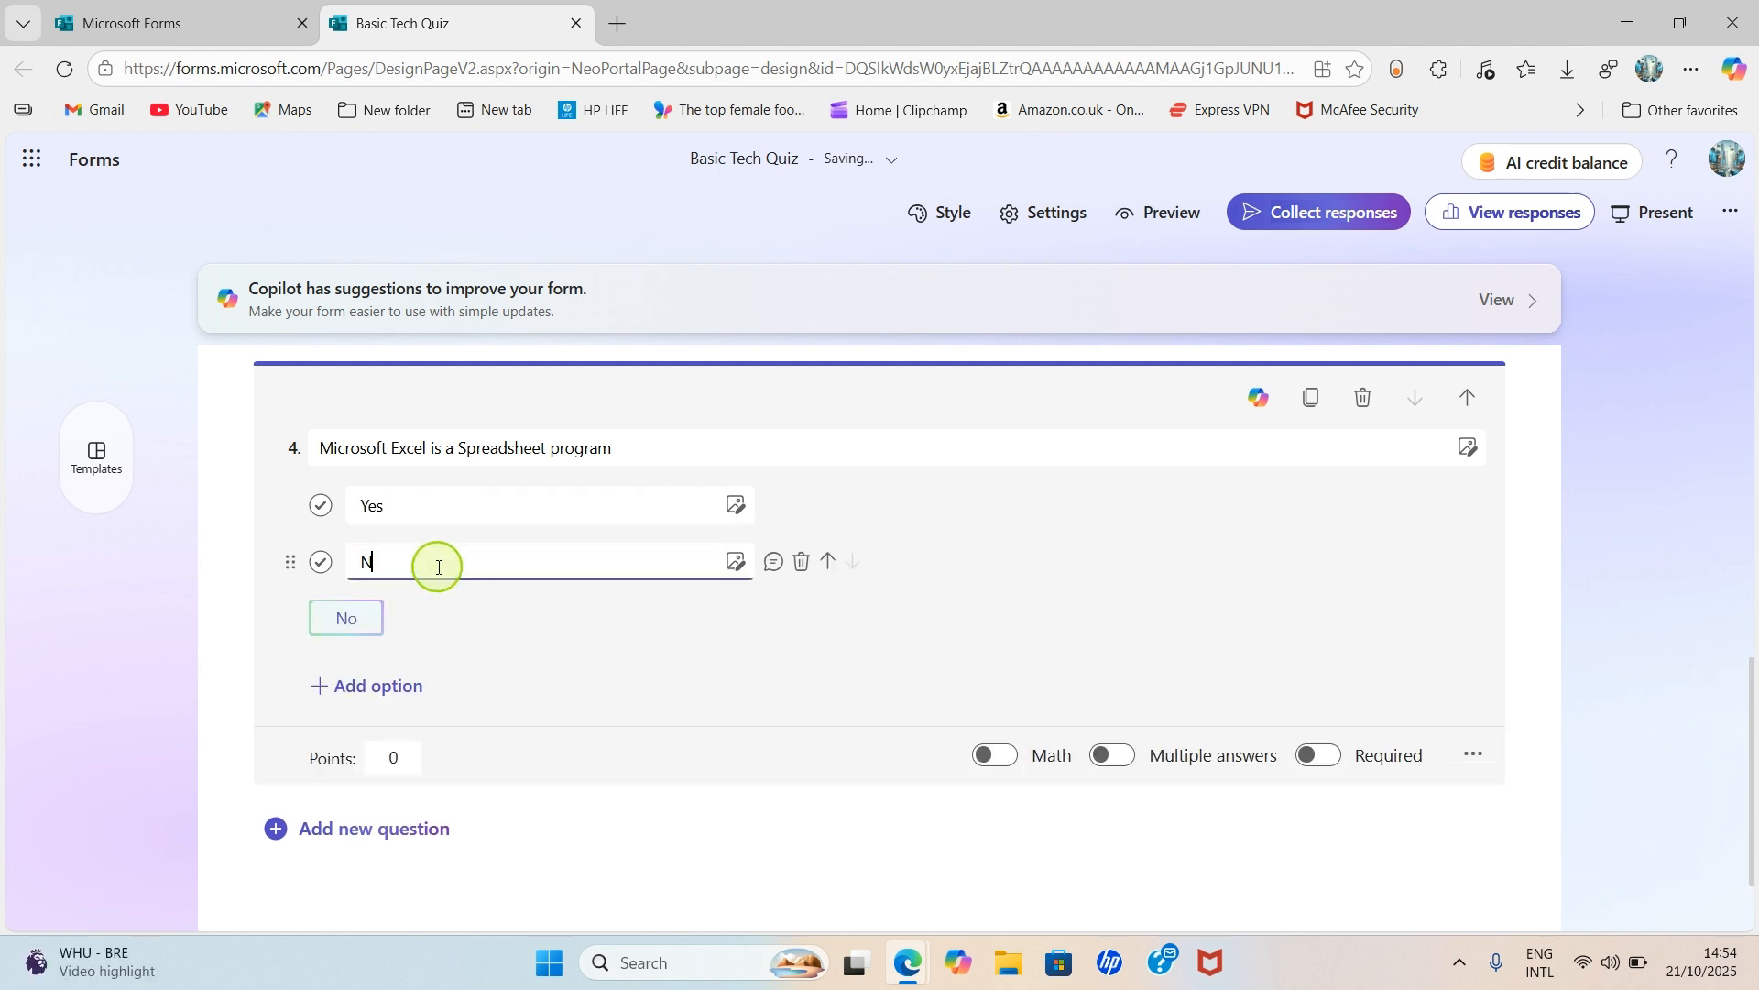
pyautogui.write('o')
pyautogui.click(620, 456)
pyautogui.click(629, 455)
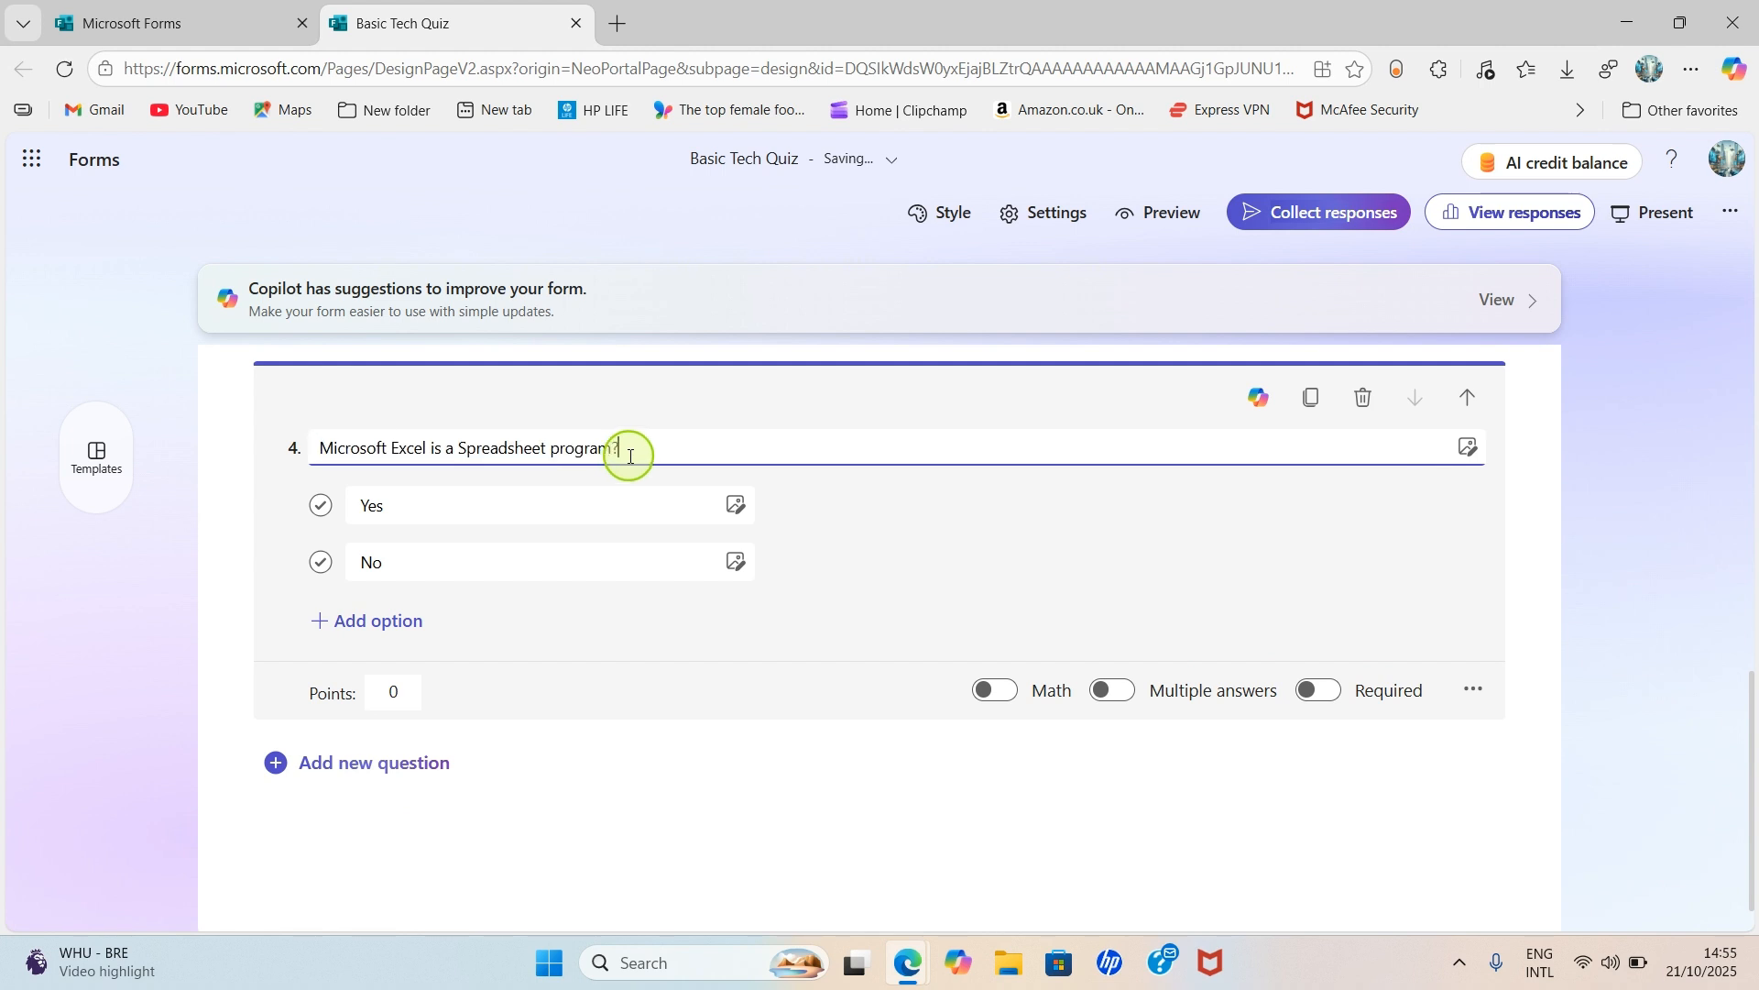
# - Add a new blank choice question as question 5
pyautogui.scroll(-1, 982, 559)
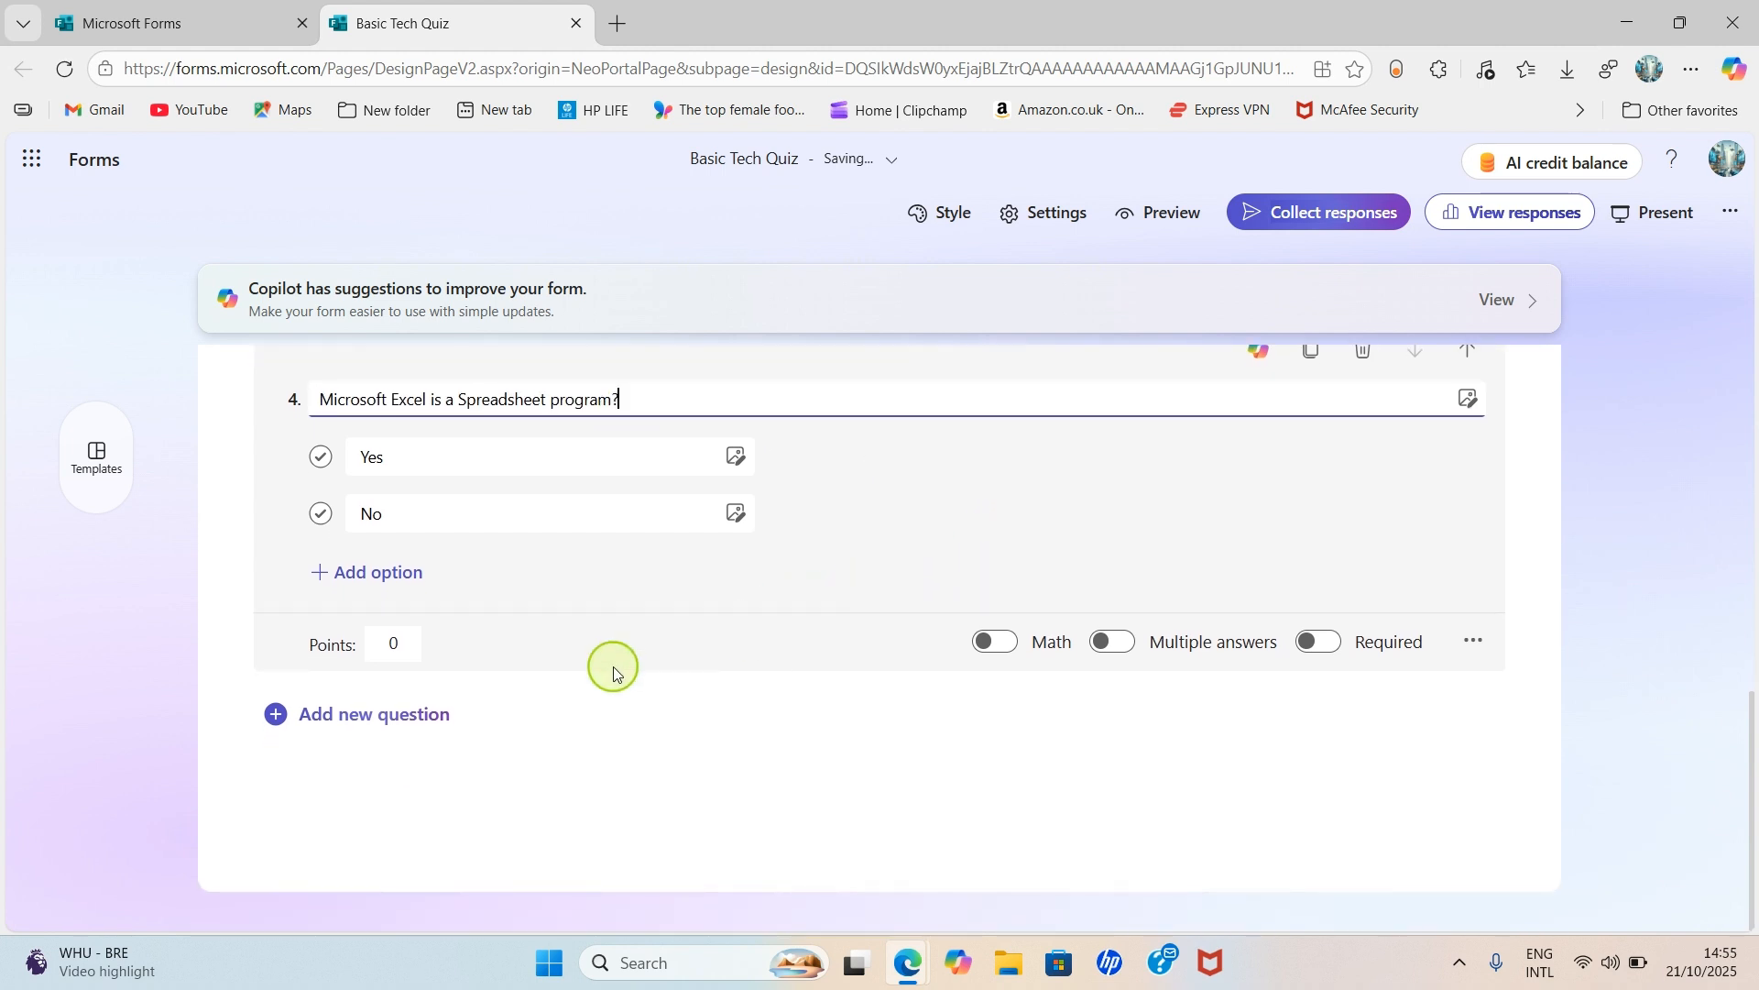
pyautogui.click(341, 720)
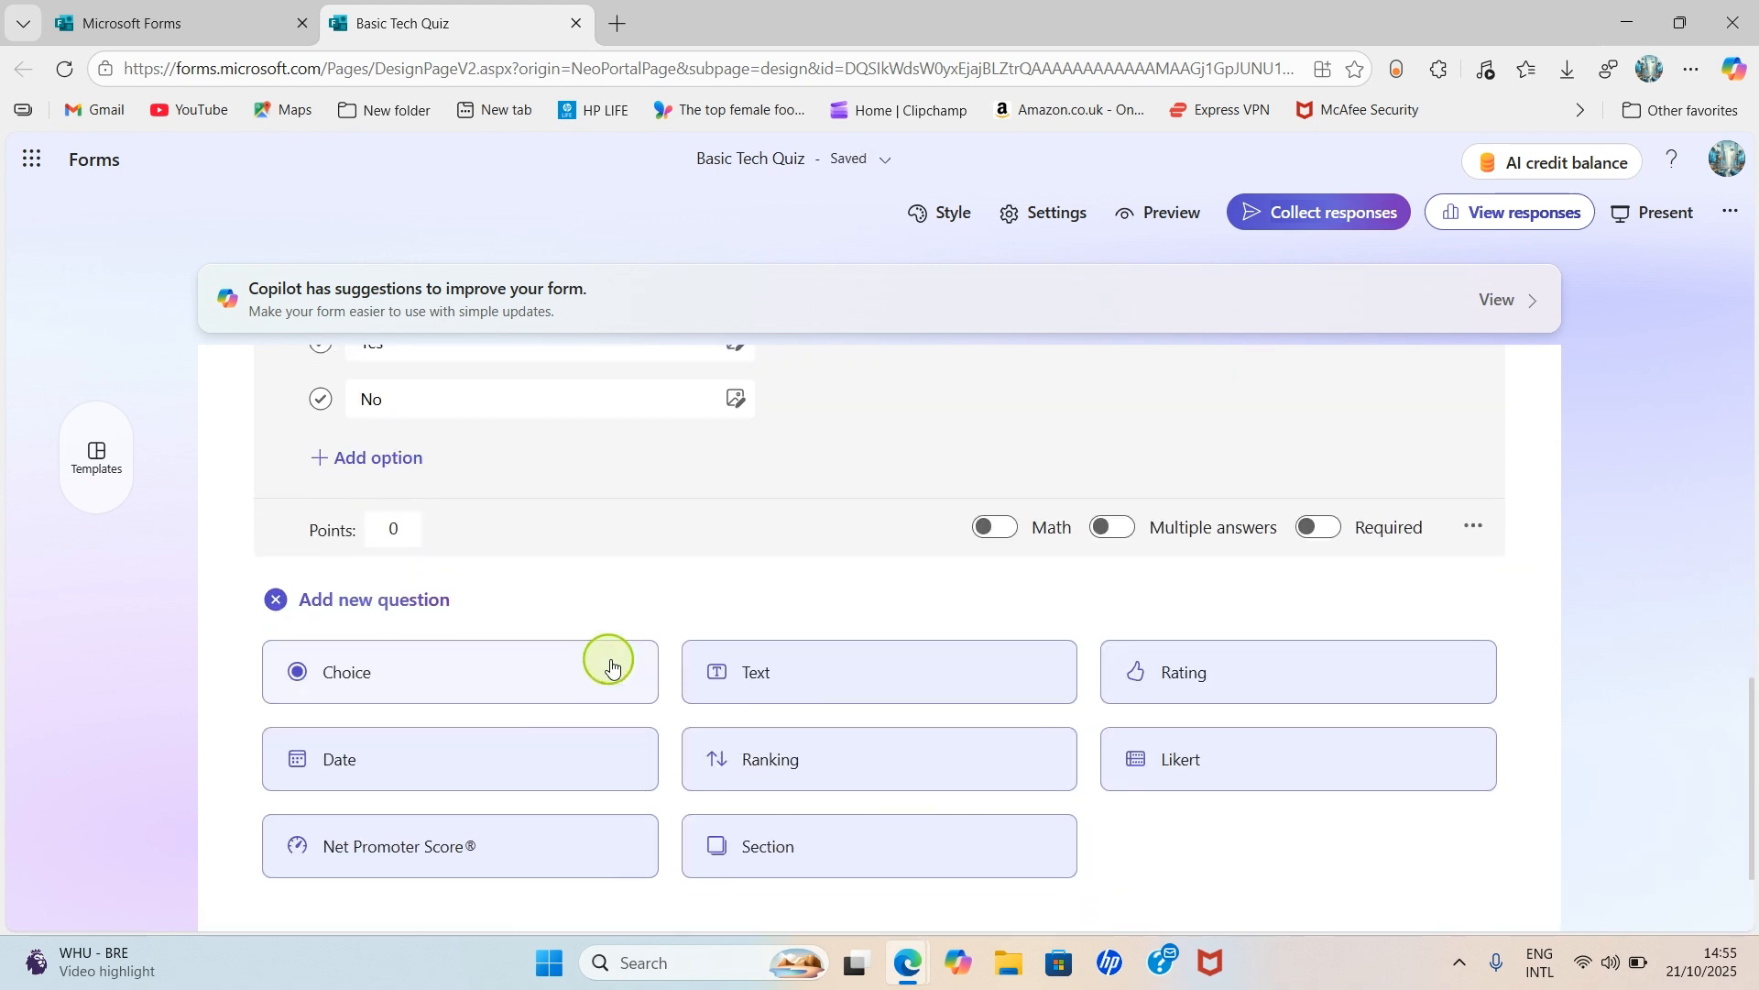
pyautogui.scroll(2, 605, 678)
pyautogui.scroll(7, 311, 532)
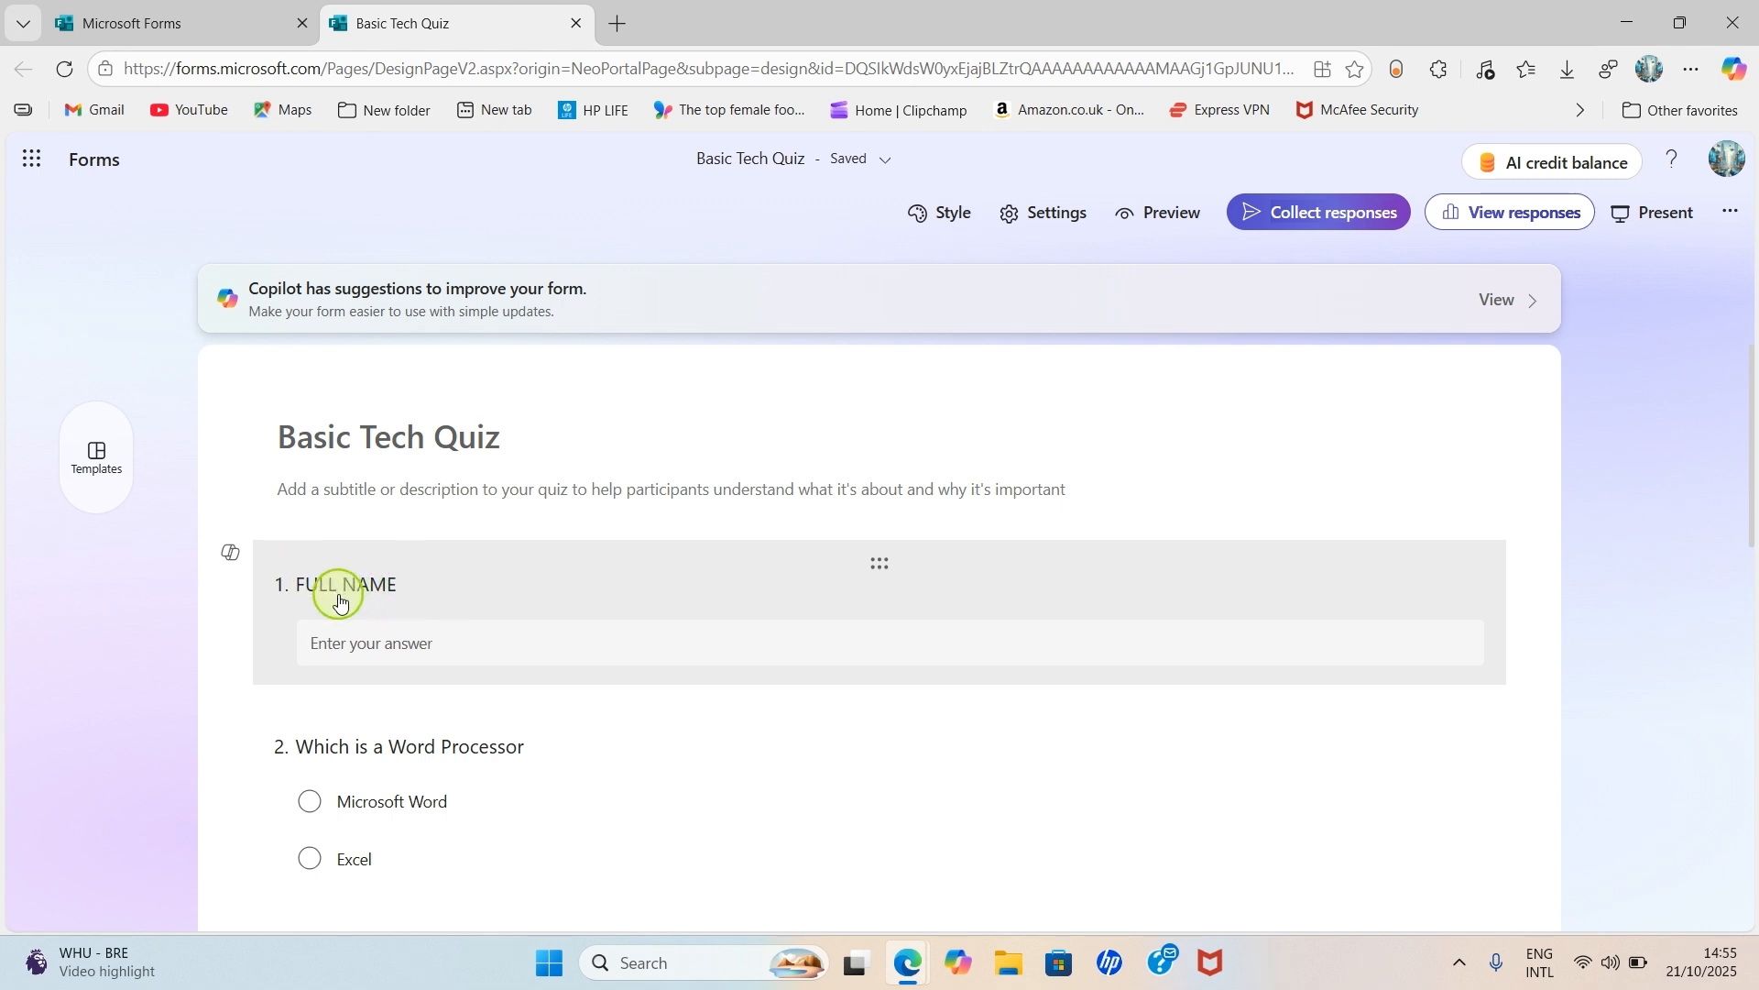
pyautogui.scroll(-4, 342, 596)
pyautogui.scroll(4, 354, 609)
pyautogui.scroll(-3, 367, 595)
pyautogui.scroll(-8, 373, 617)
pyautogui.scroll(4, 373, 617)
pyautogui.click(383, 696)
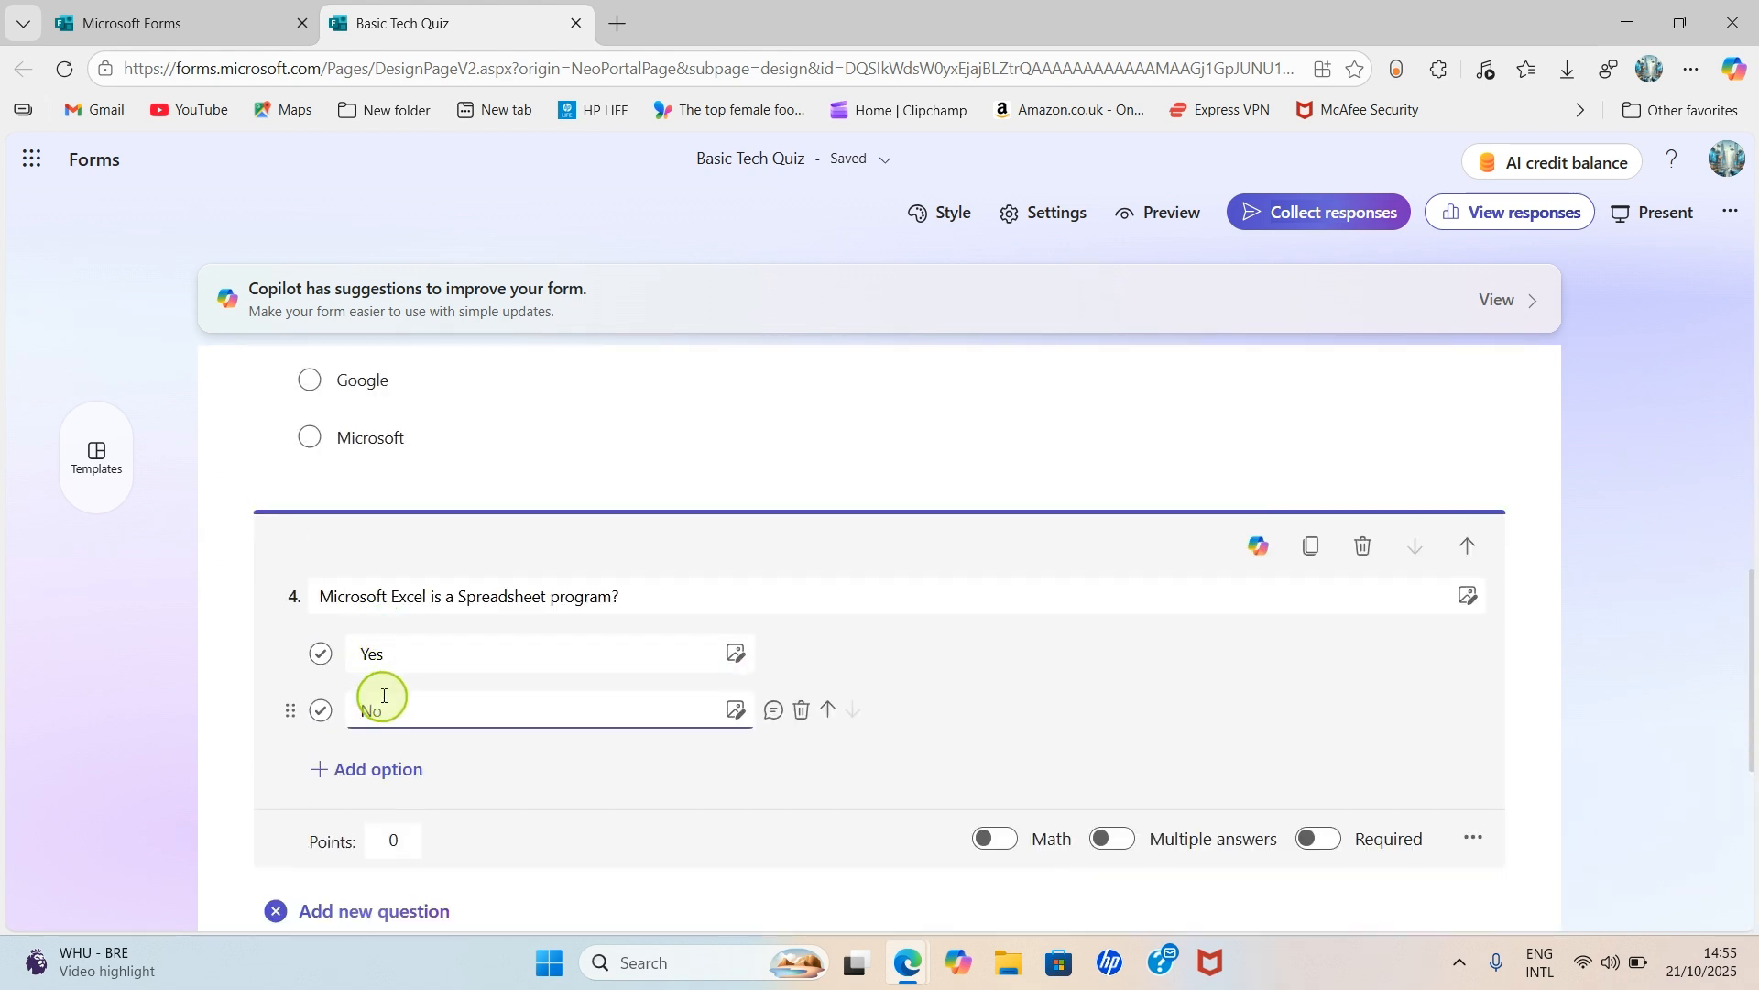
pyautogui.scroll(-5, 499, 764)
pyautogui.scroll(2, 475, 718)
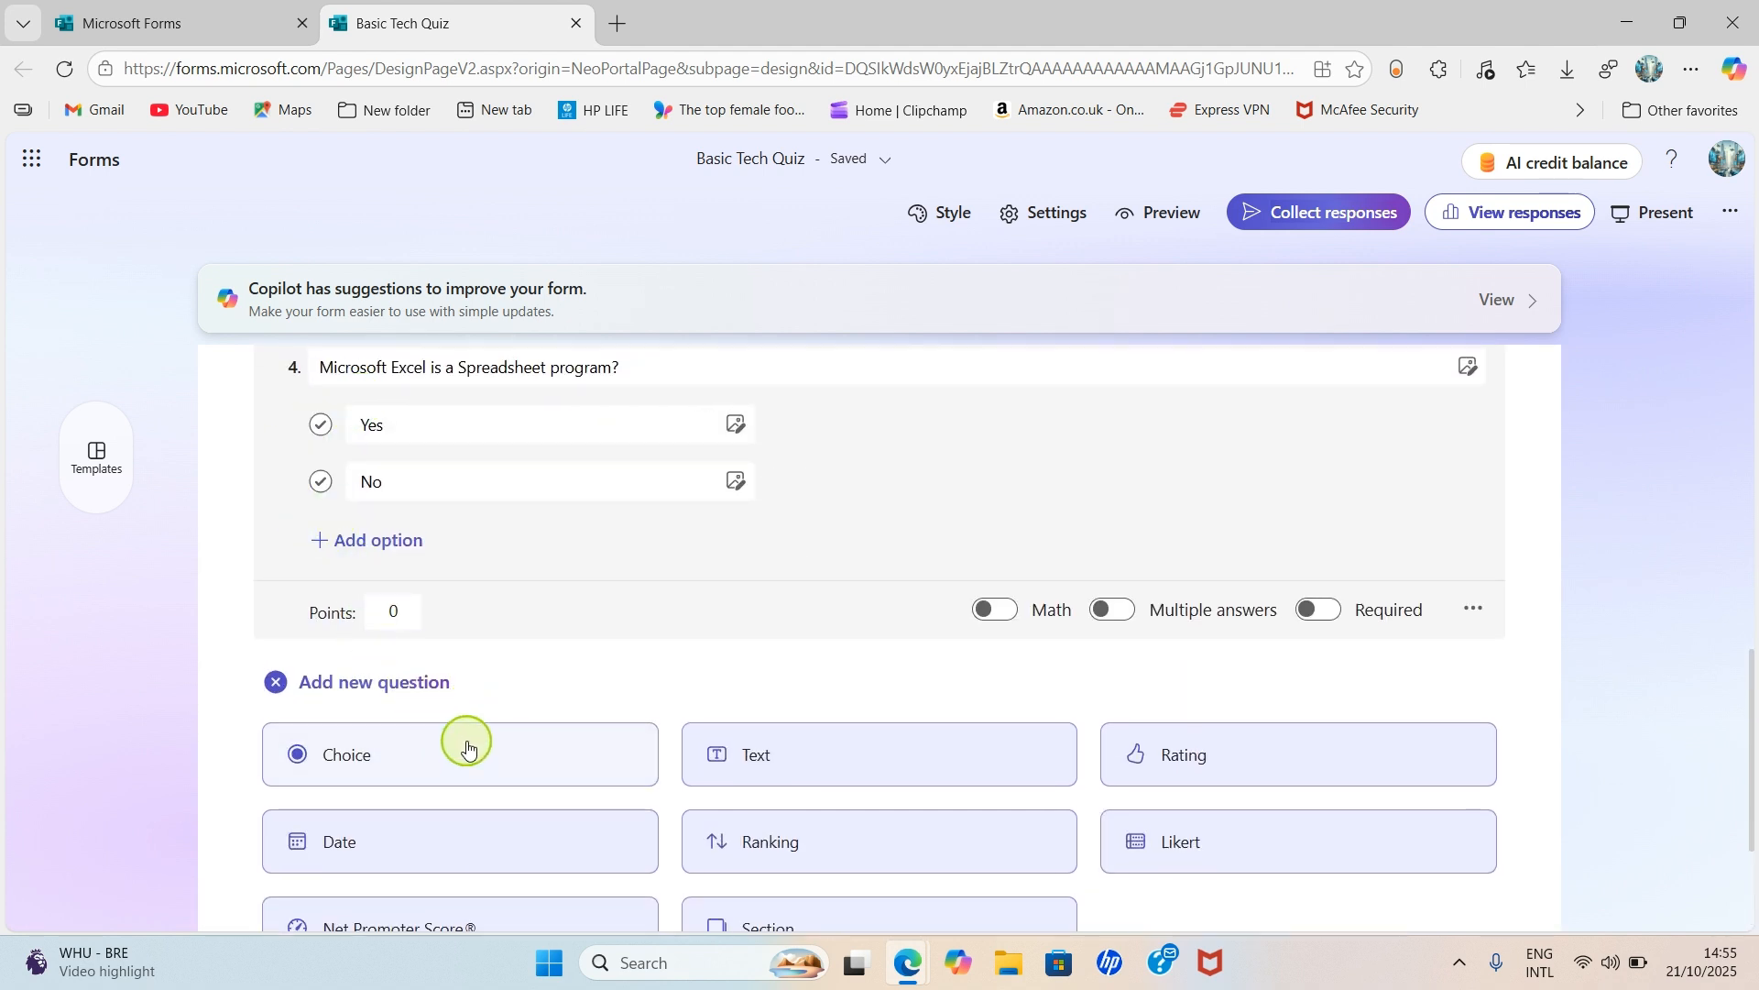
pyautogui.click(426, 758)
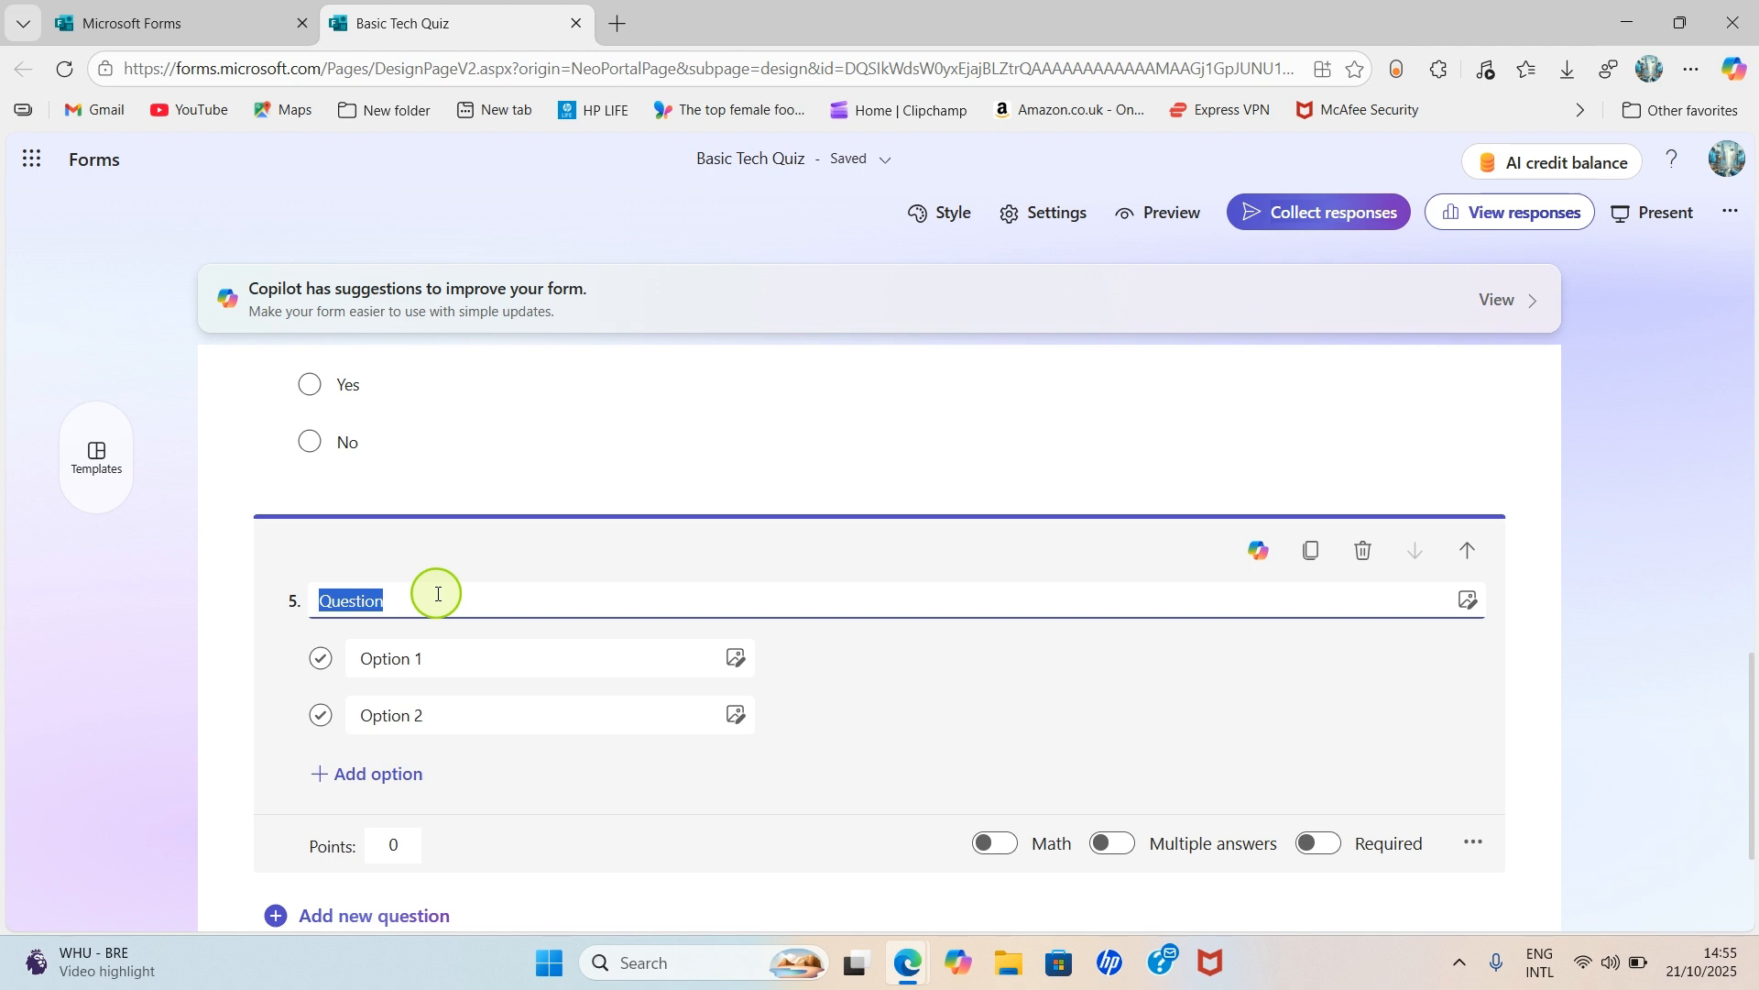
# - Title question 5 'Which is an operating system' with options Laptop and iPhone
pyautogui.write('W')
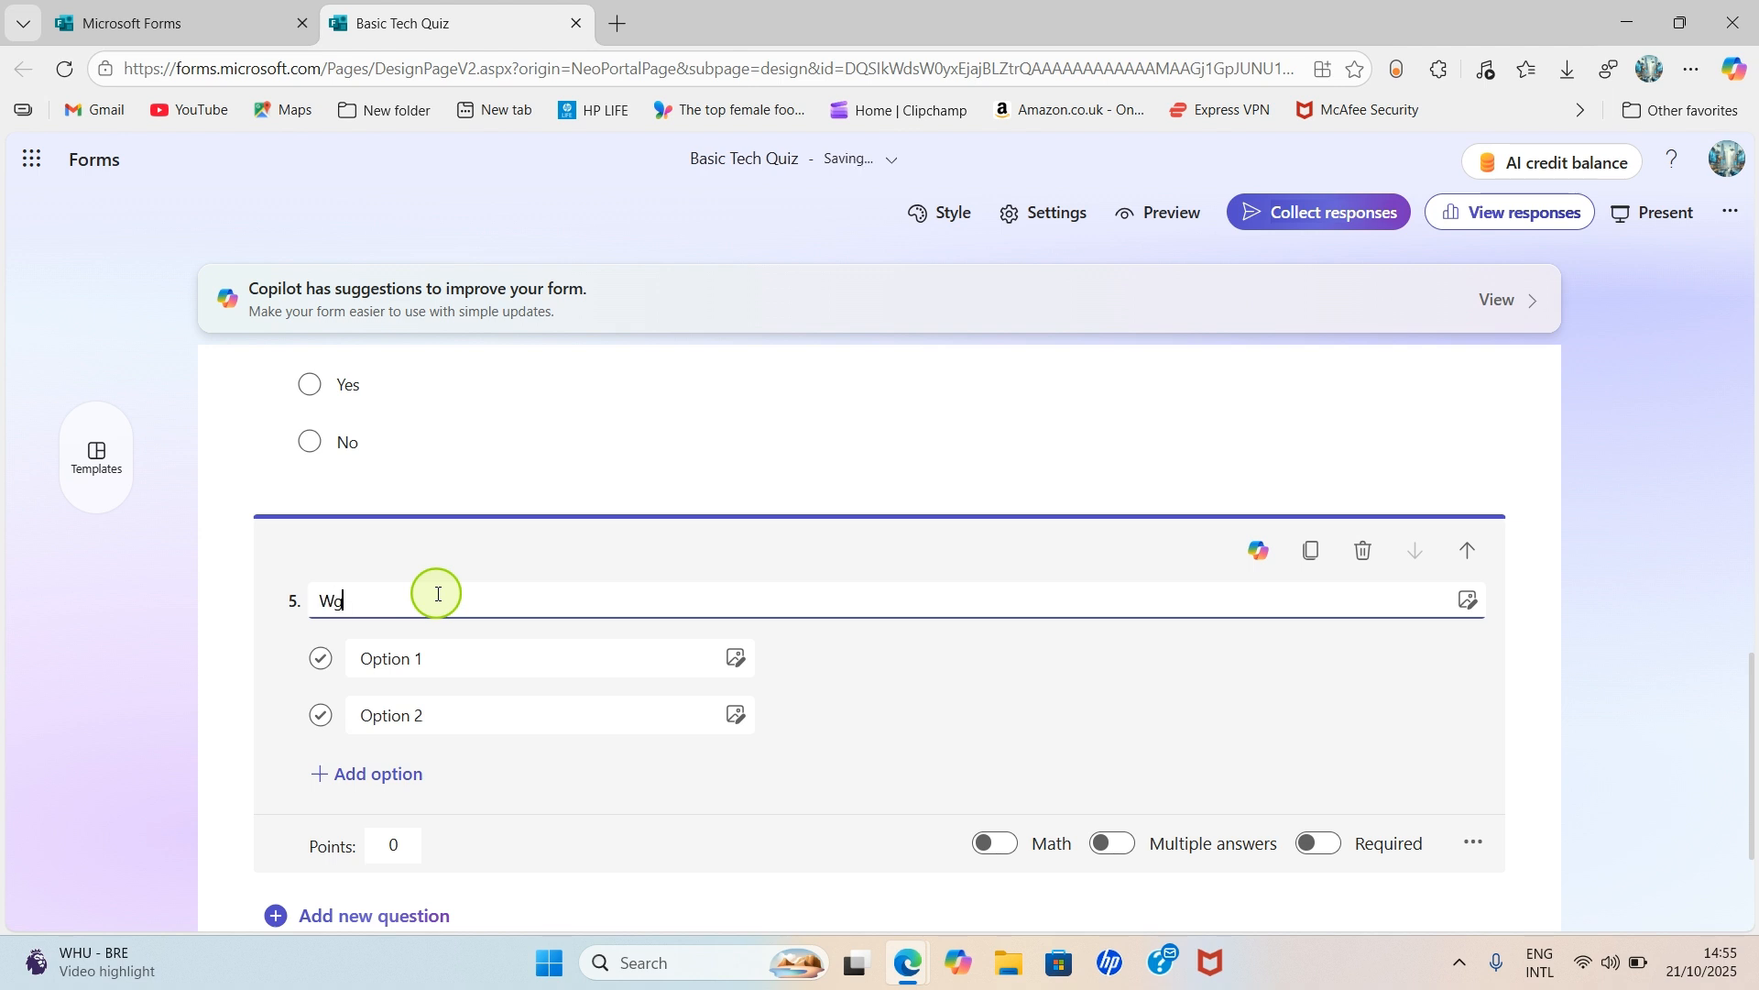
pyautogui.write('hich is an operating system')
pyautogui.click(404, 658)
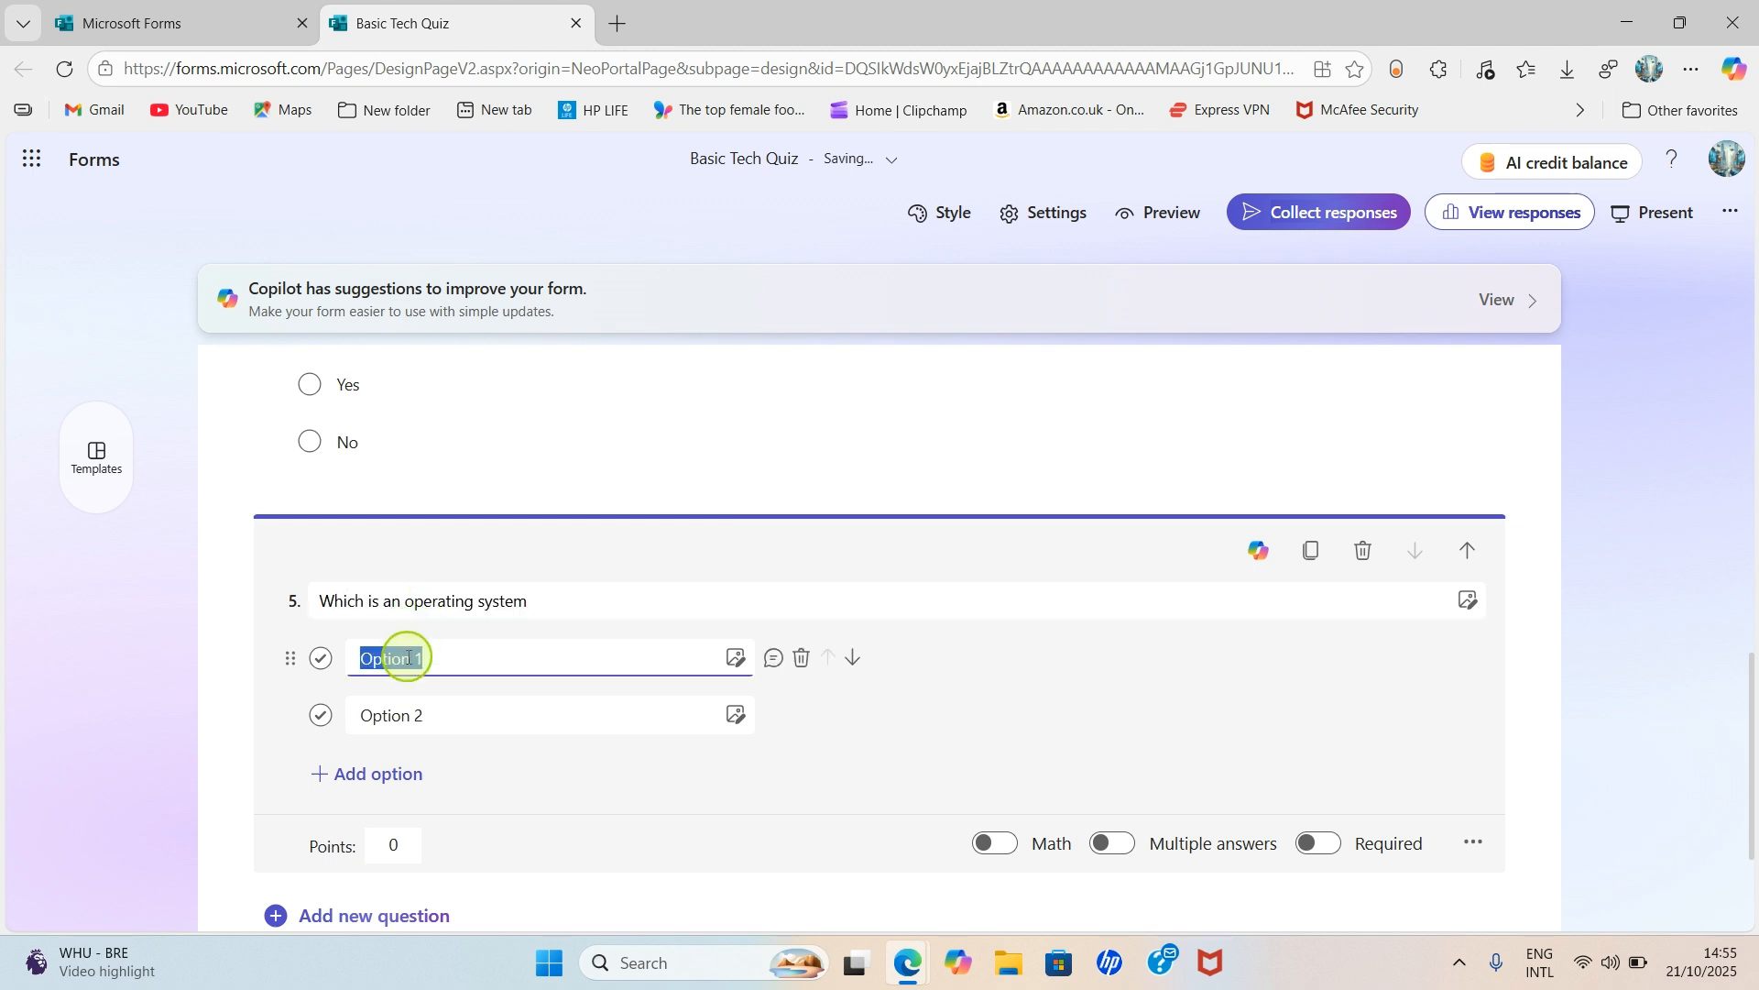
pyautogui.write('Laptop')
pyautogui.click(374, 714)
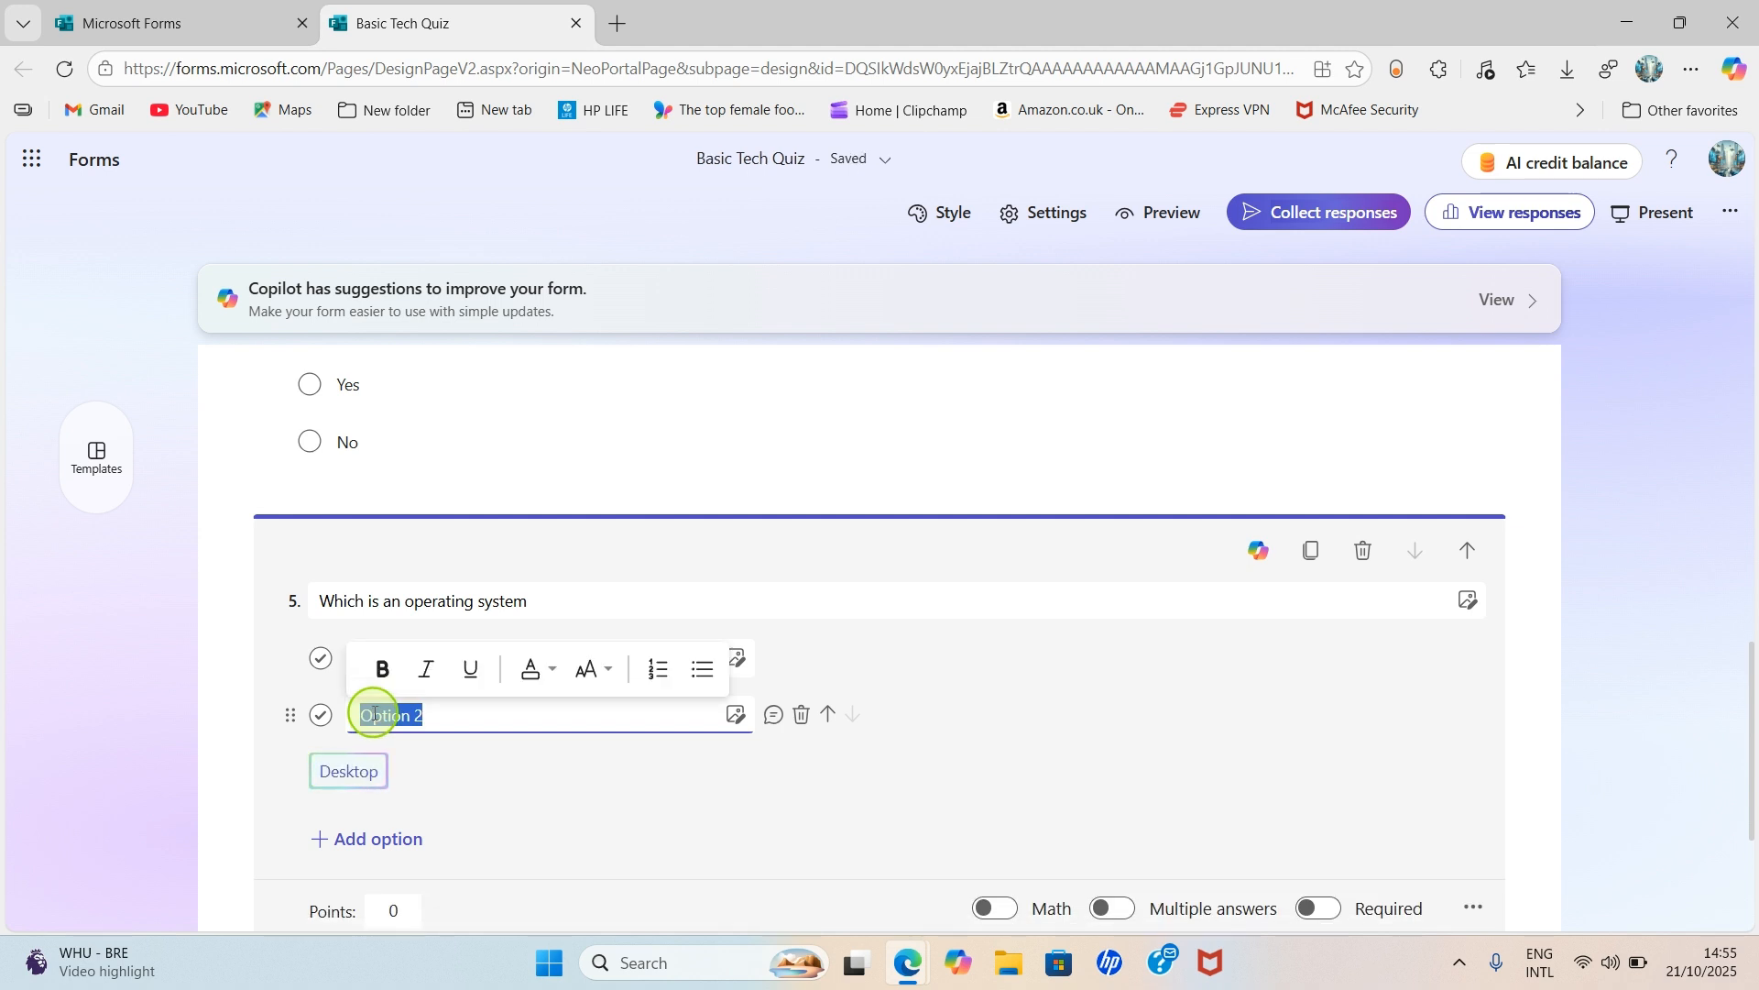
pyautogui.press('BackSpace')
pyautogui.write('M')
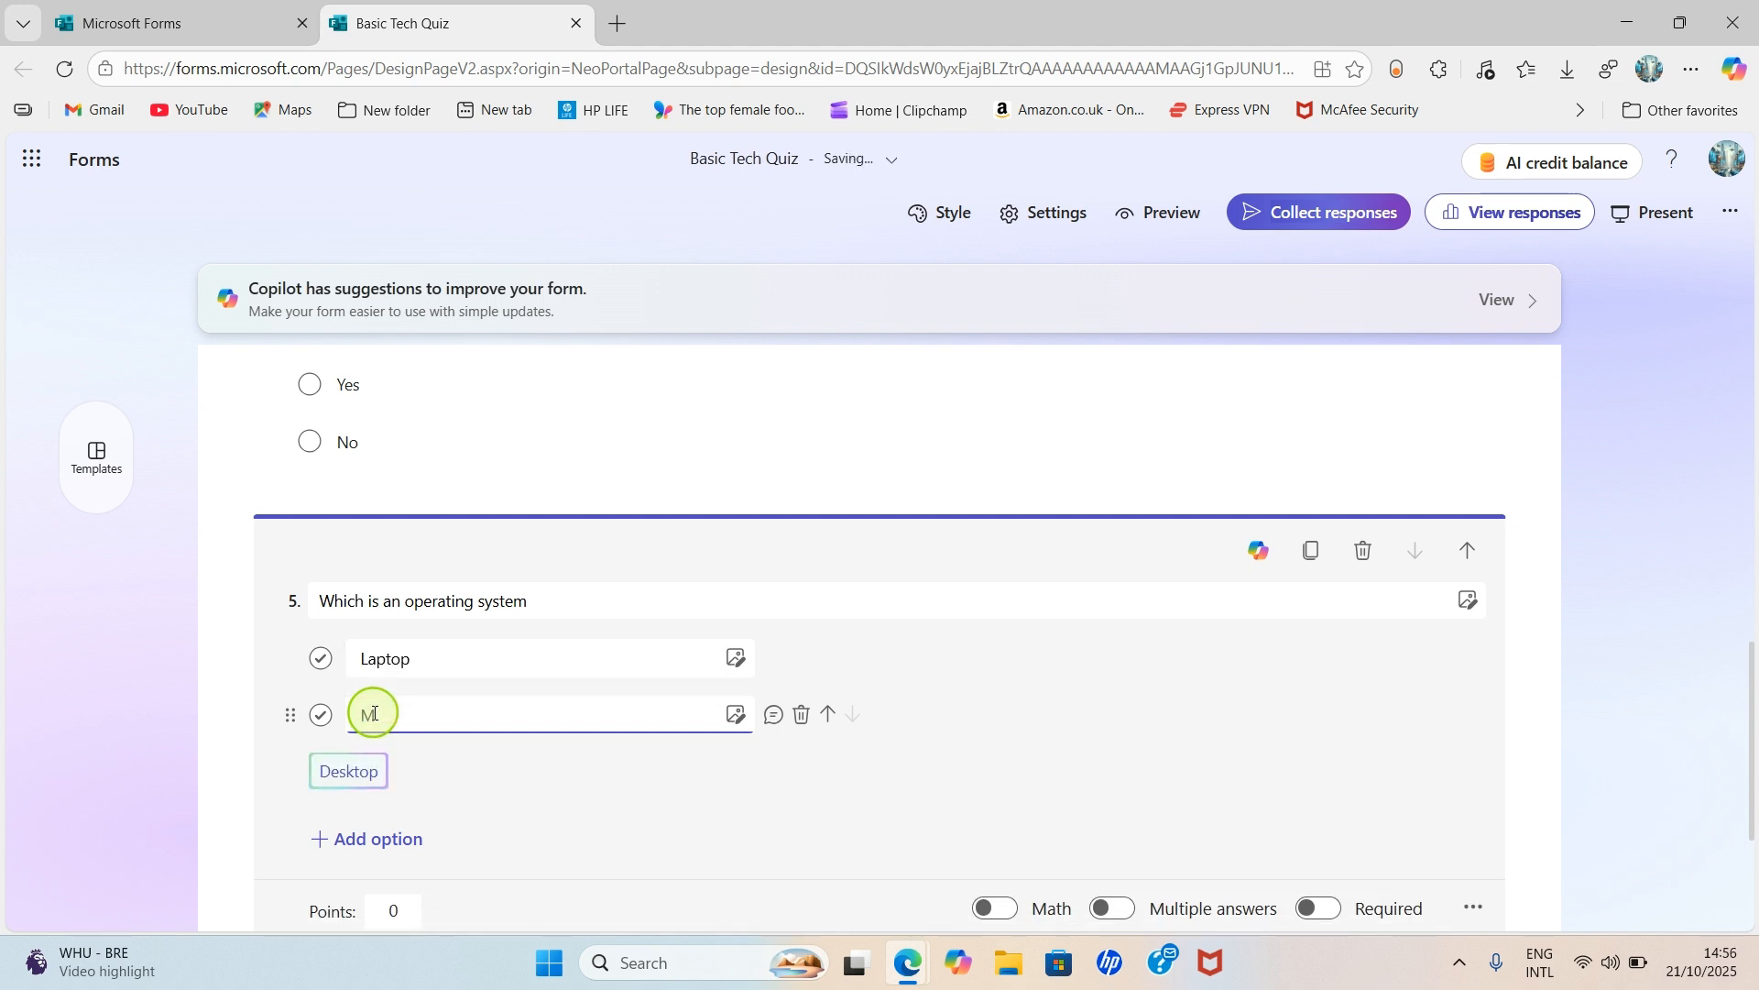
pyautogui.press('BackSpace')
pyautogui.write('iPhone')
# - Add a third option 'Windows 11' and return to the top of the quiz
pyautogui.press('Return')
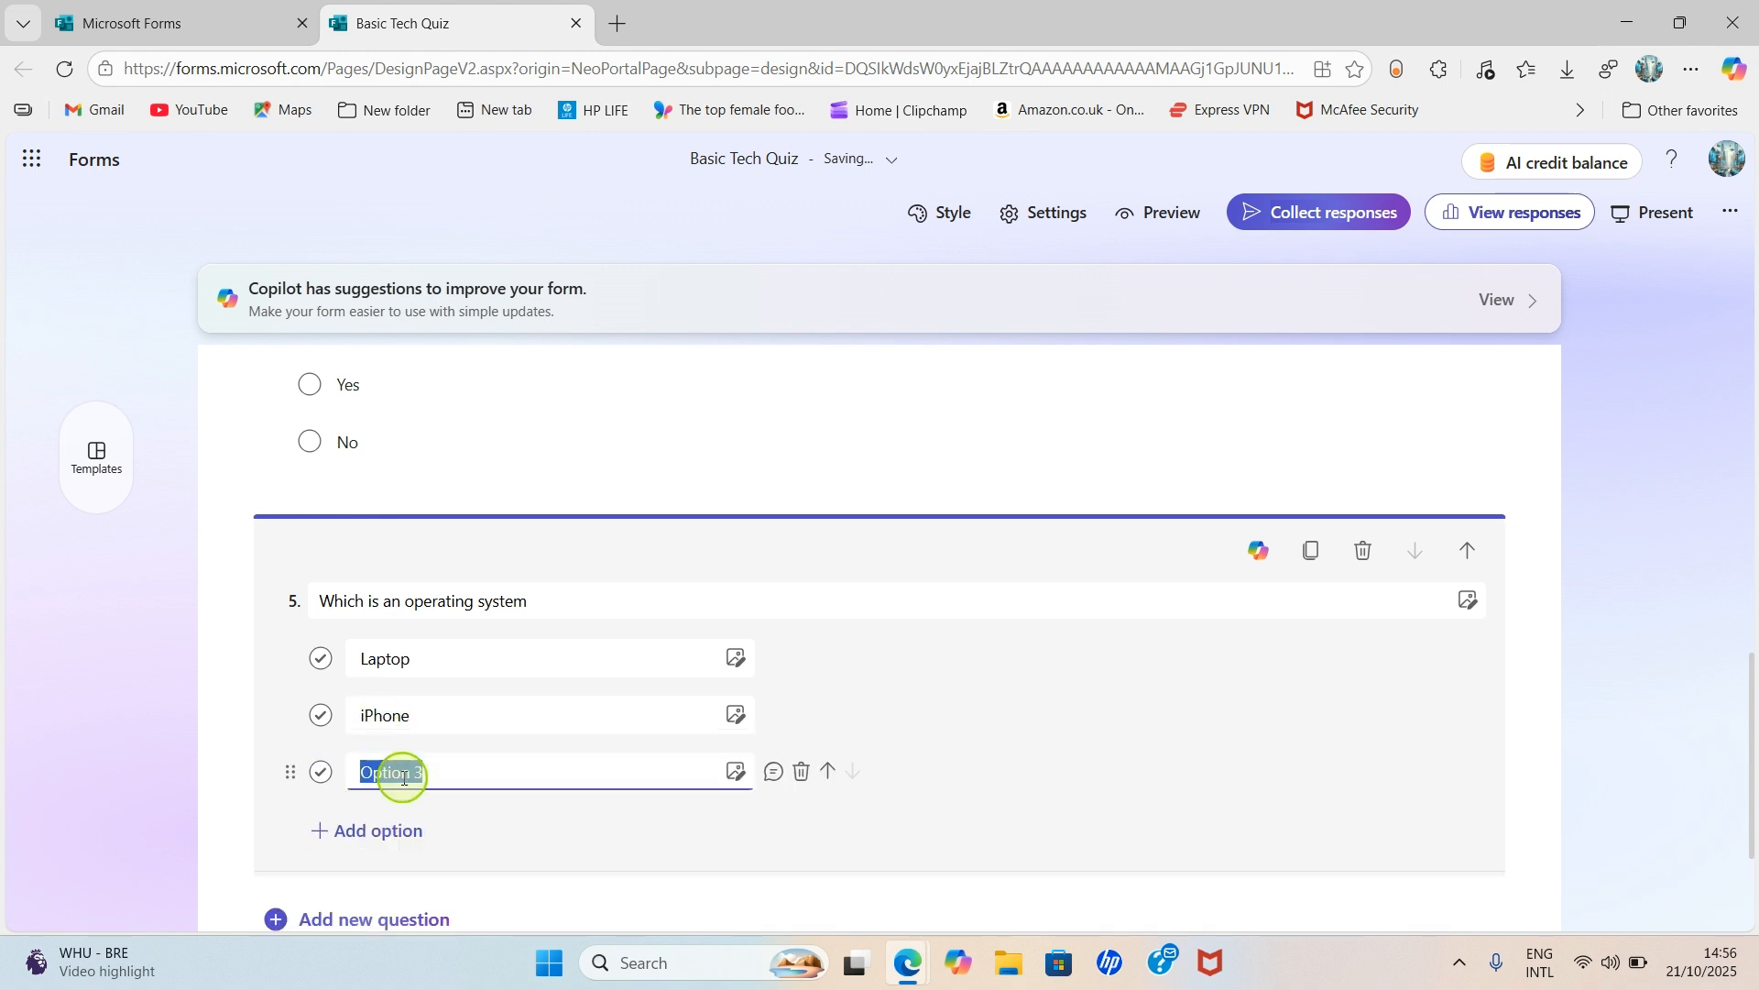
pyautogui.write('Windows 11')
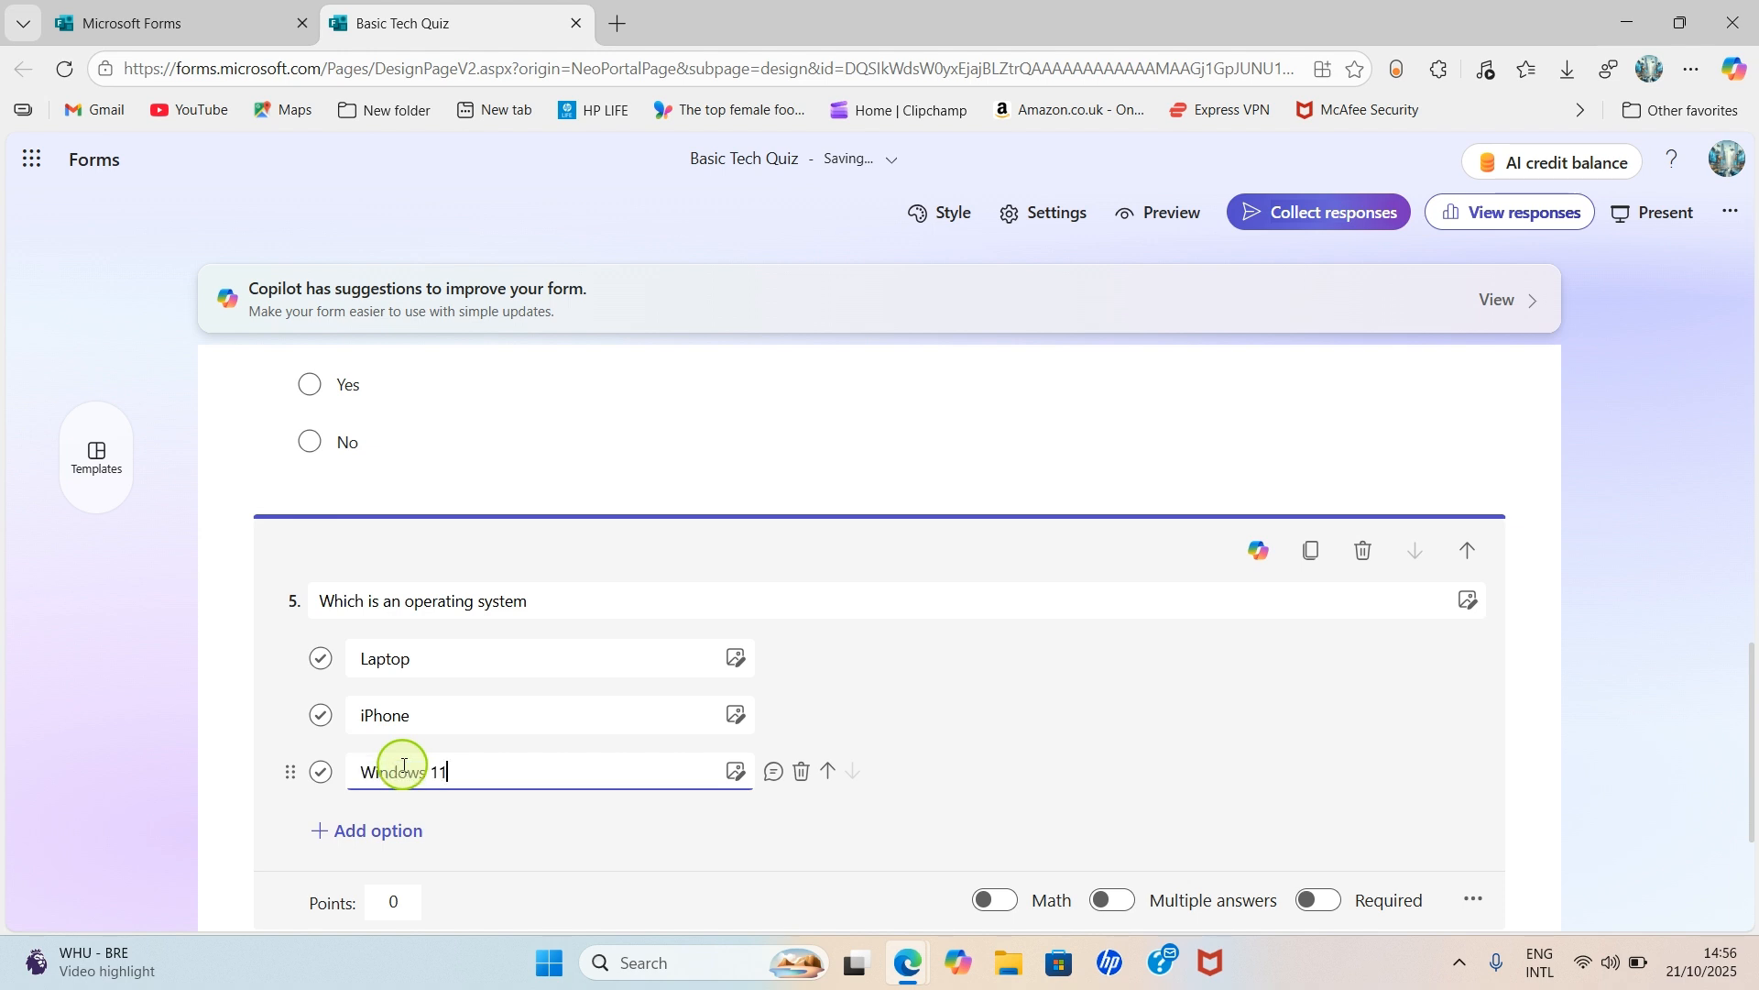
pyautogui.click(1215, 738)
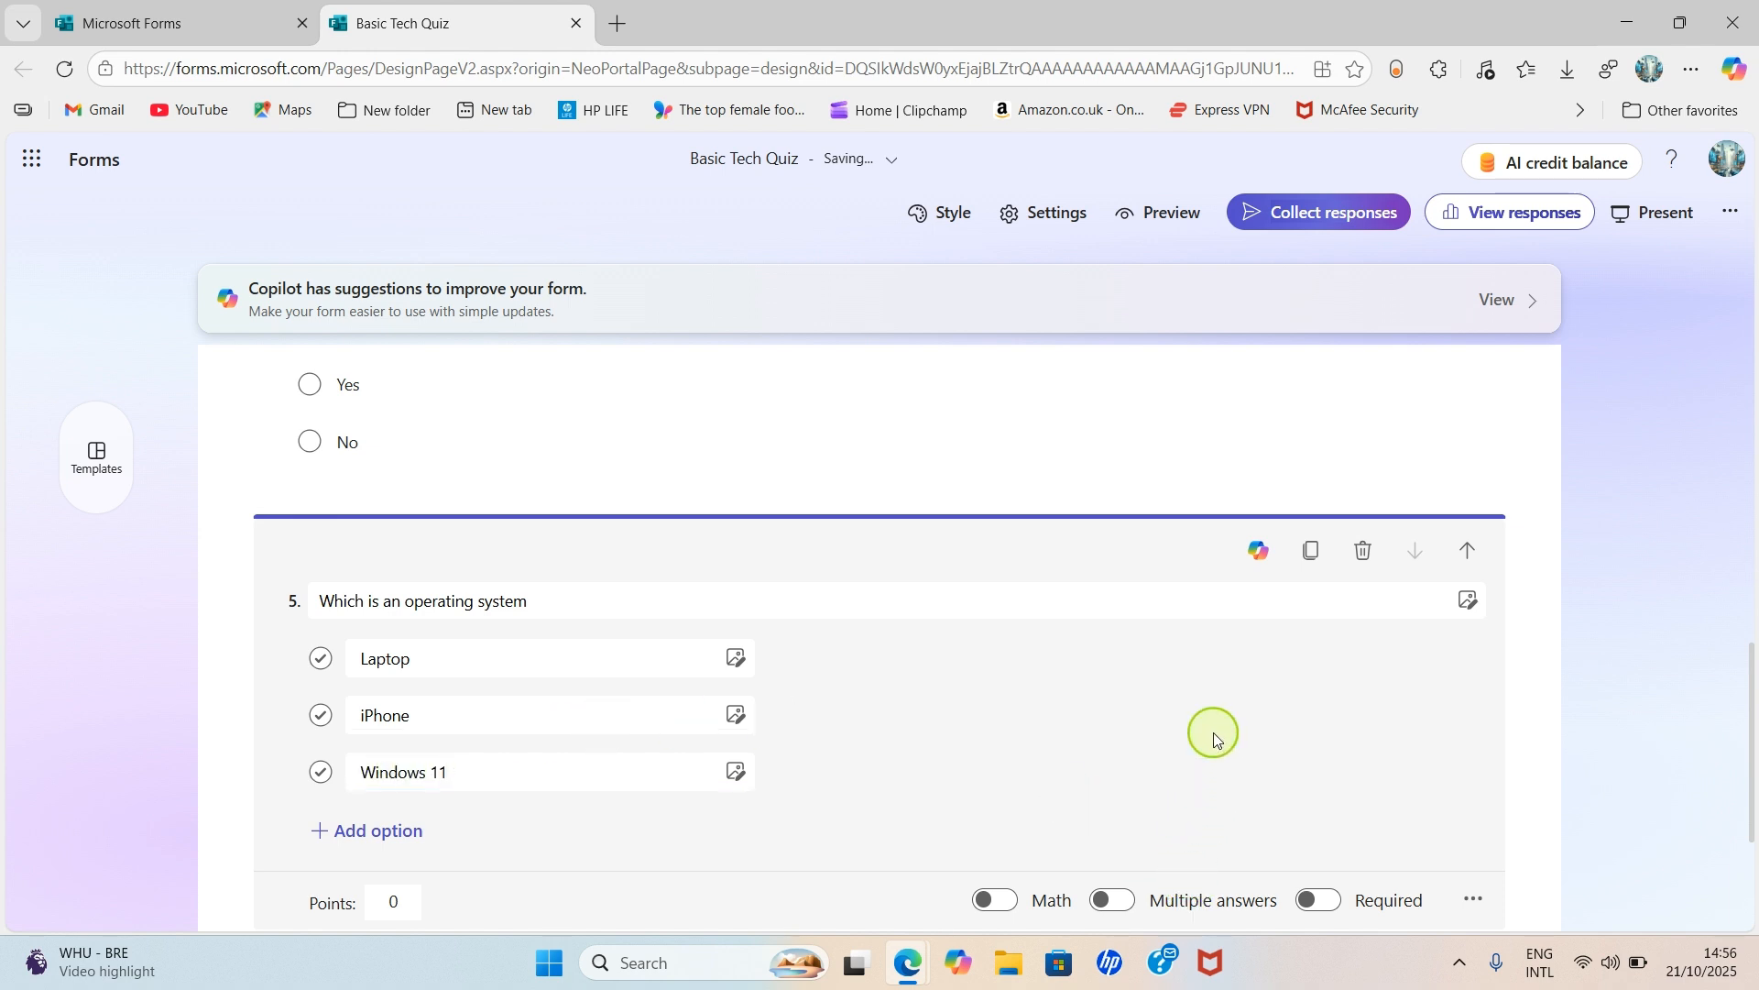
pyautogui.scroll(-1, 1212, 741)
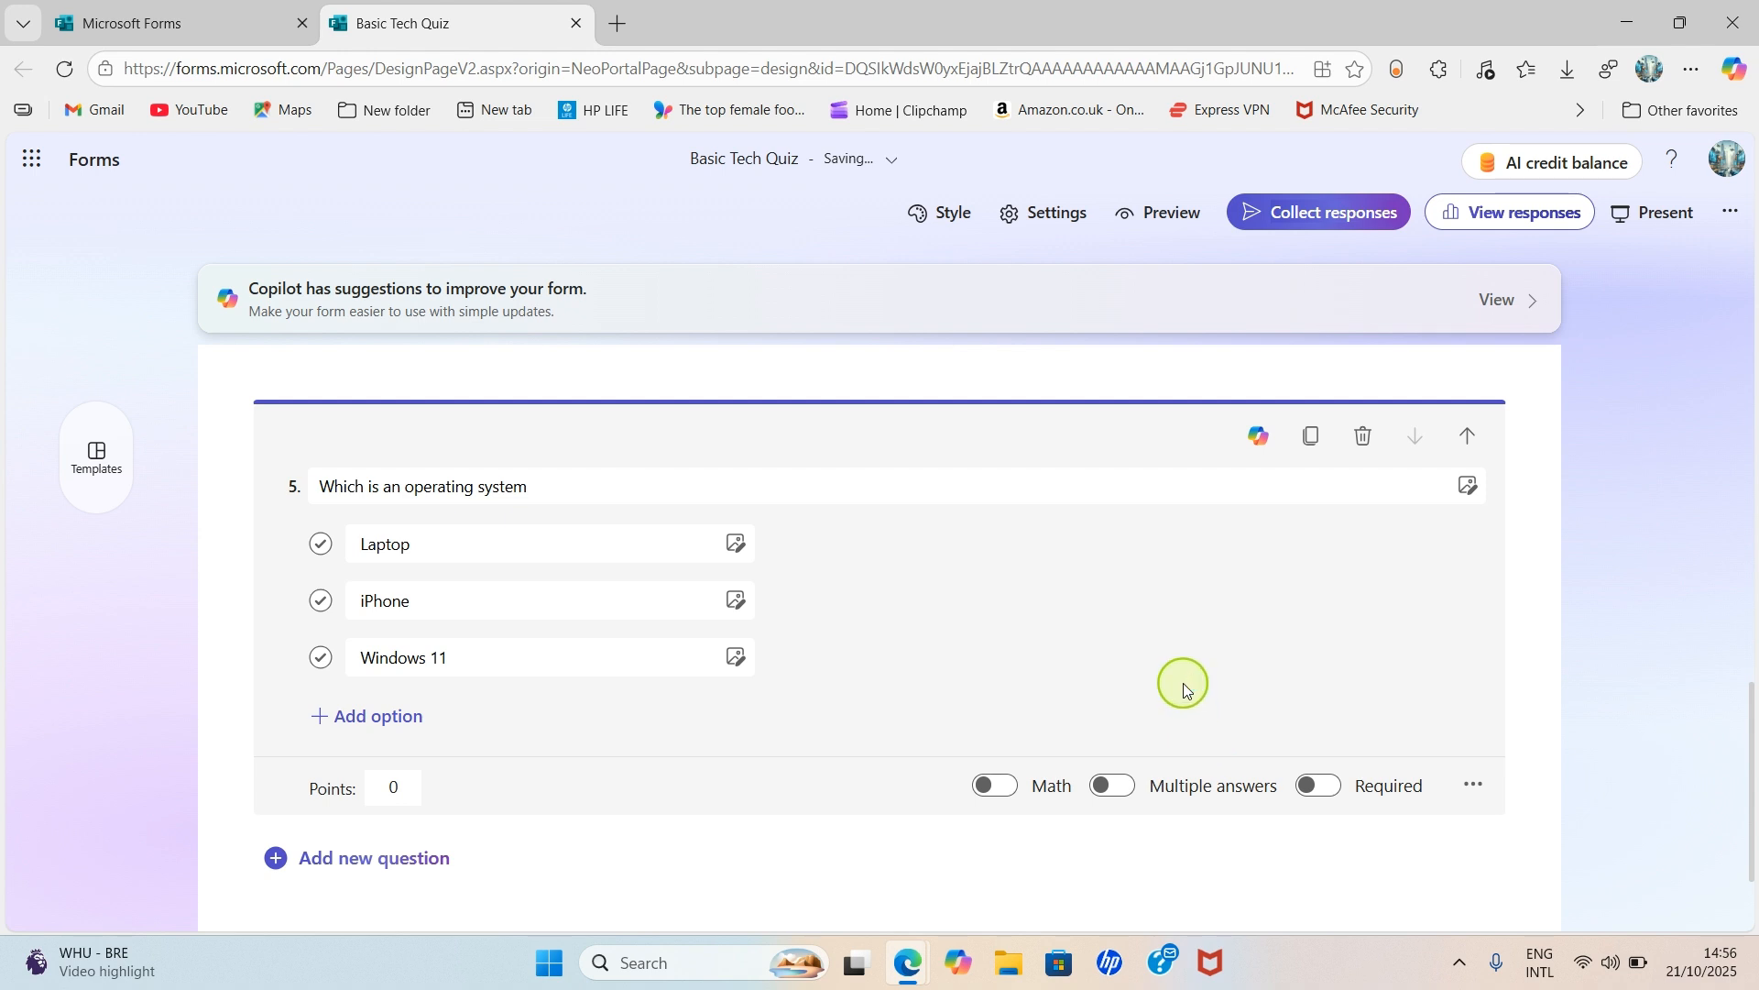
pyautogui.scroll(-1, 1044, 668)
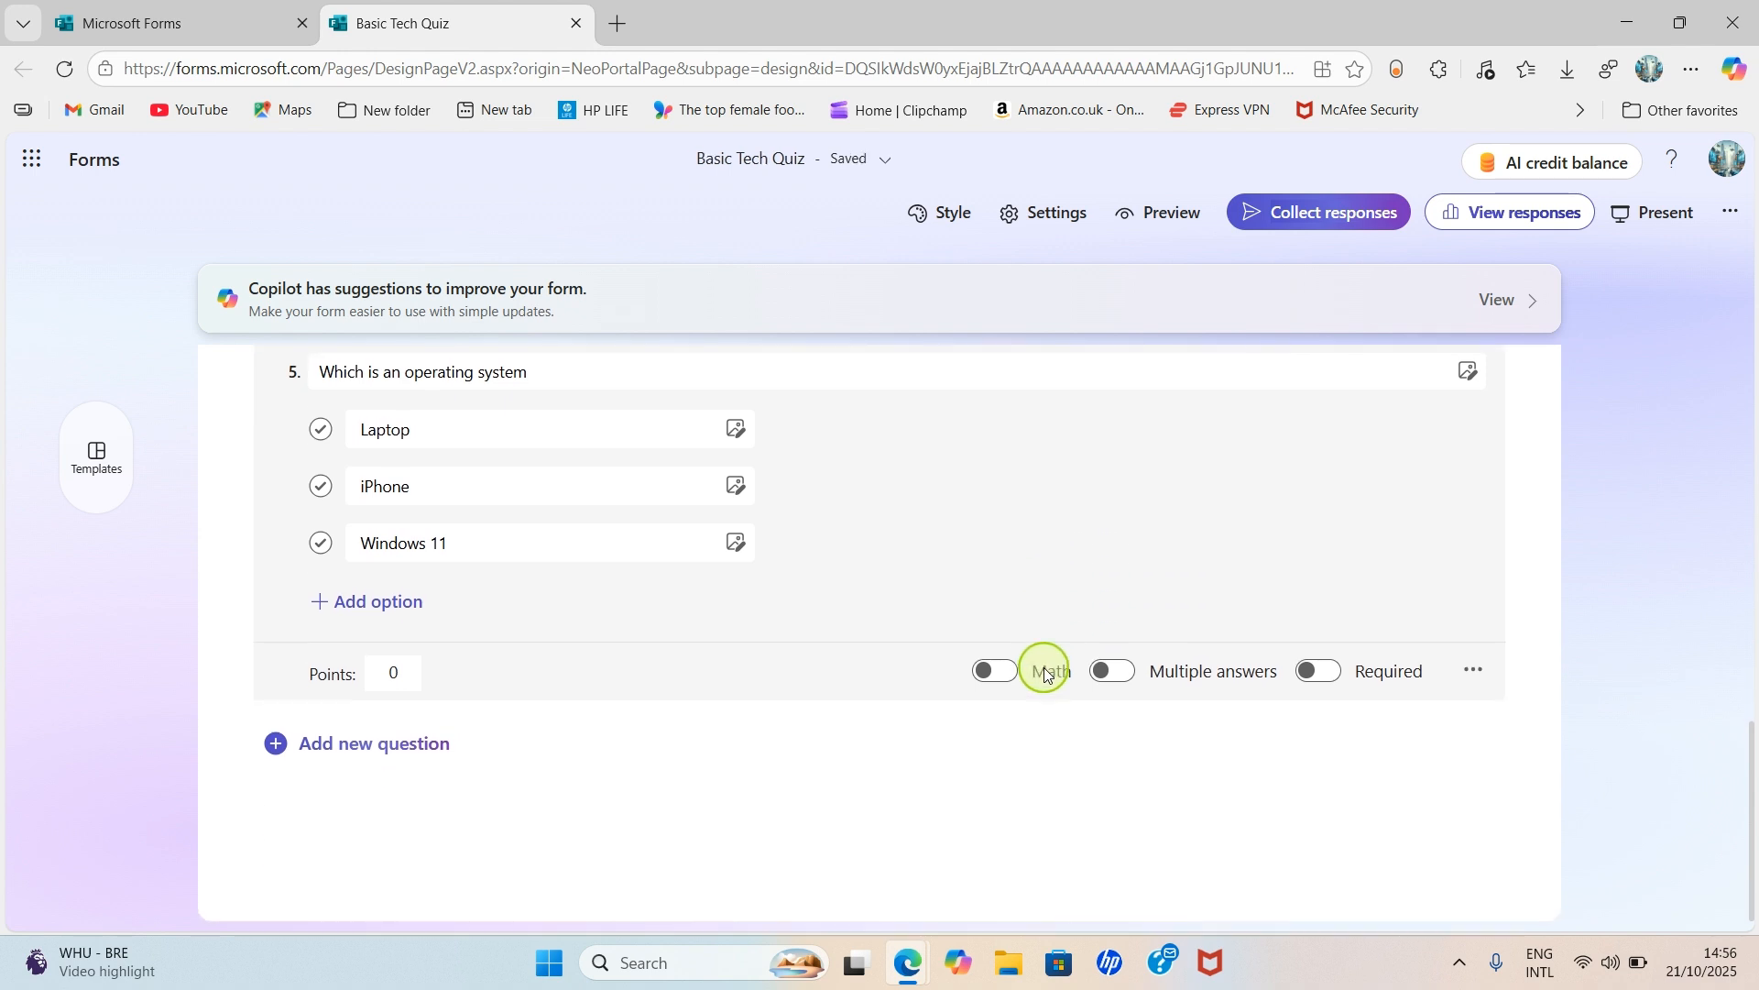
pyautogui.scroll(3, 1044, 668)
pyautogui.scroll(8, 1044, 668)
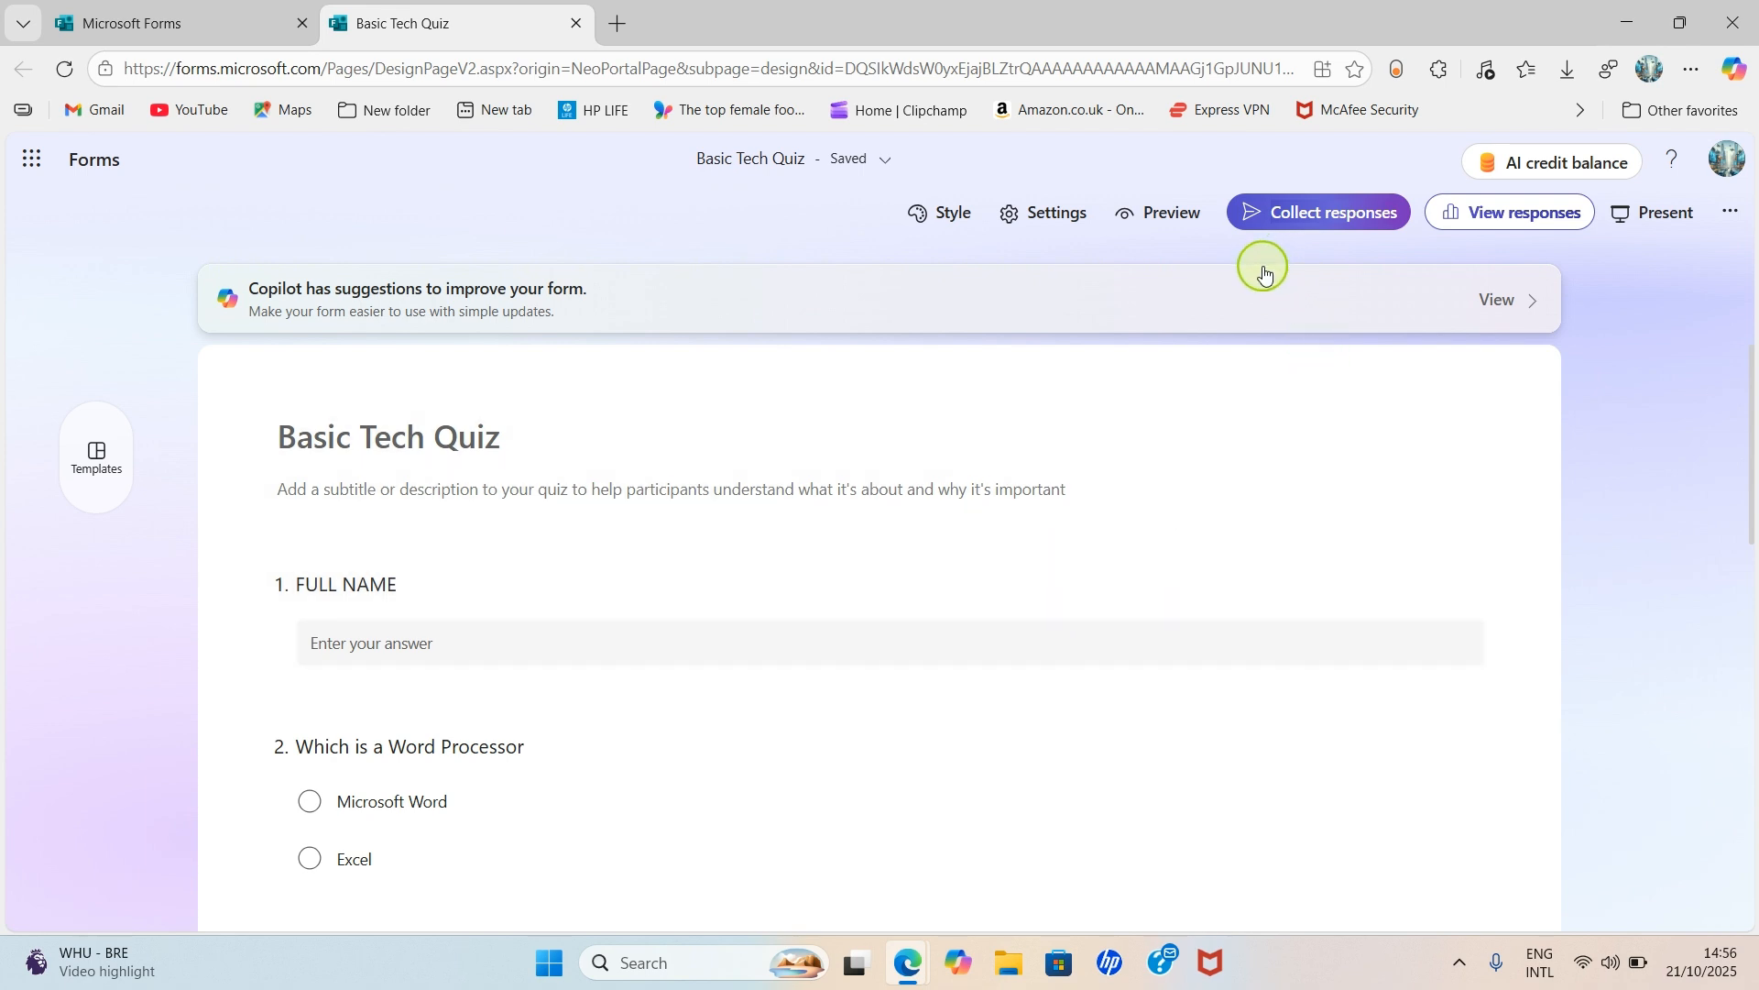
# - Open Collect responses, switch to a shortened share link and copy it
pyautogui.click(1347, 218)
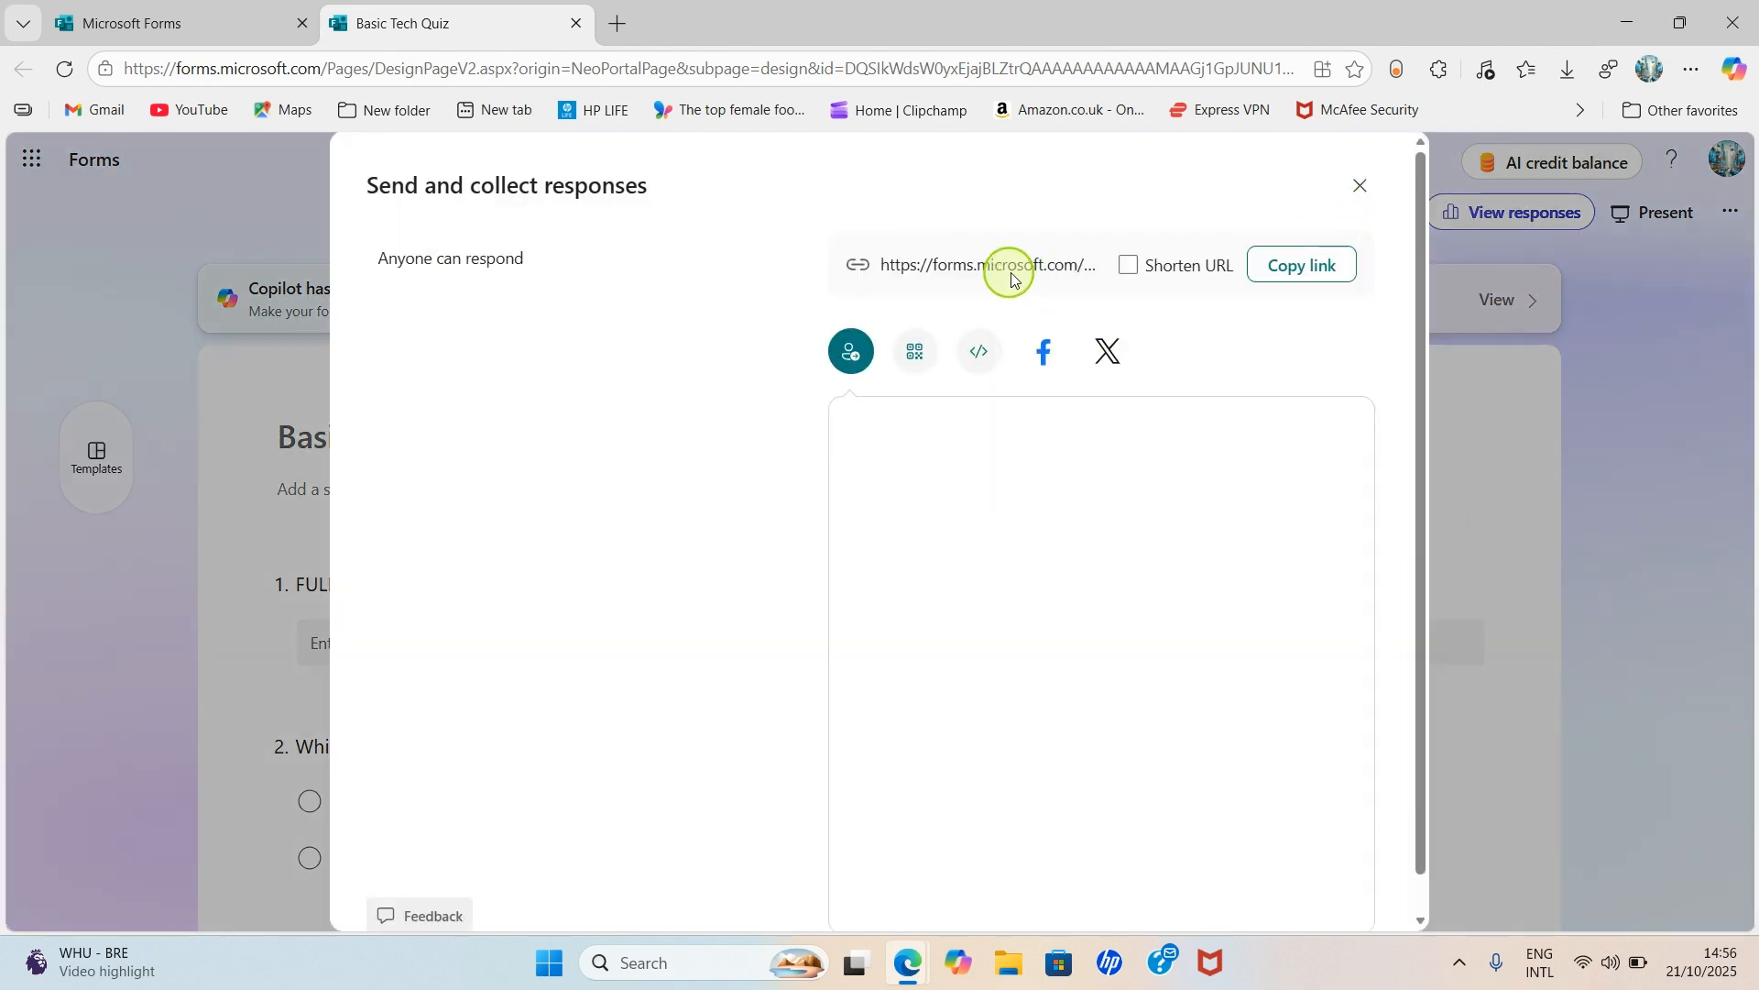
pyautogui.click(999, 262)
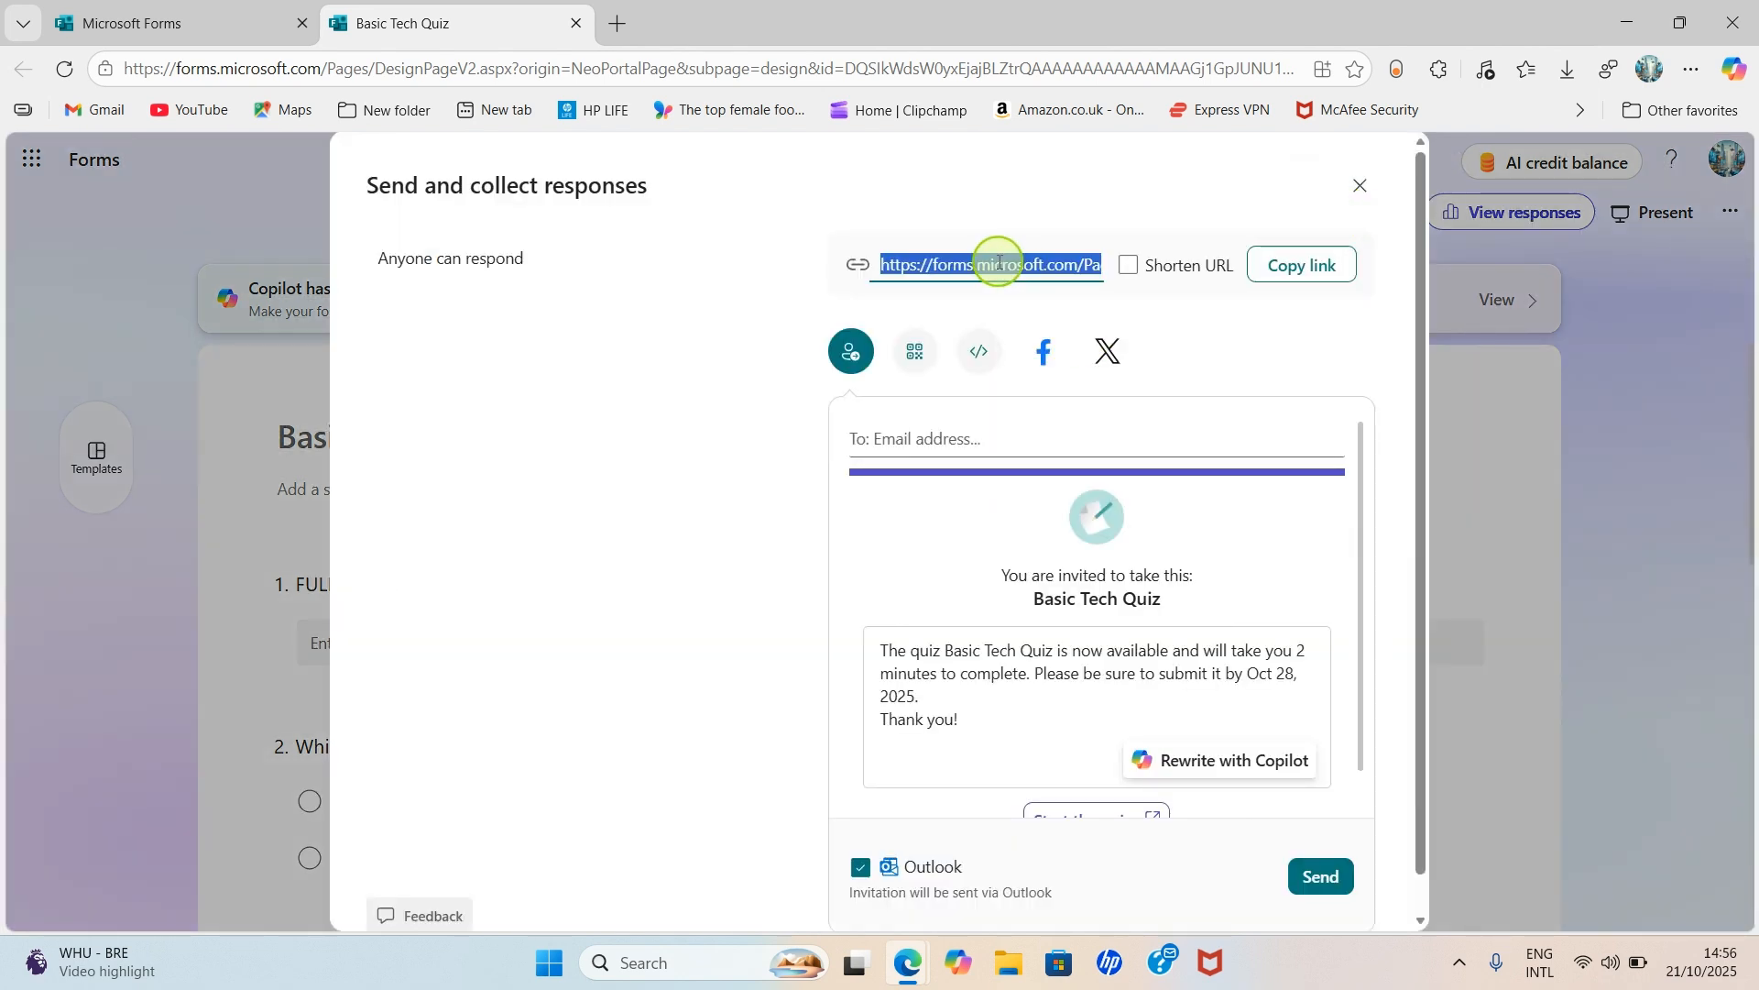
pyautogui.click(998, 262)
pyautogui.hscroll(6, 999, 262)
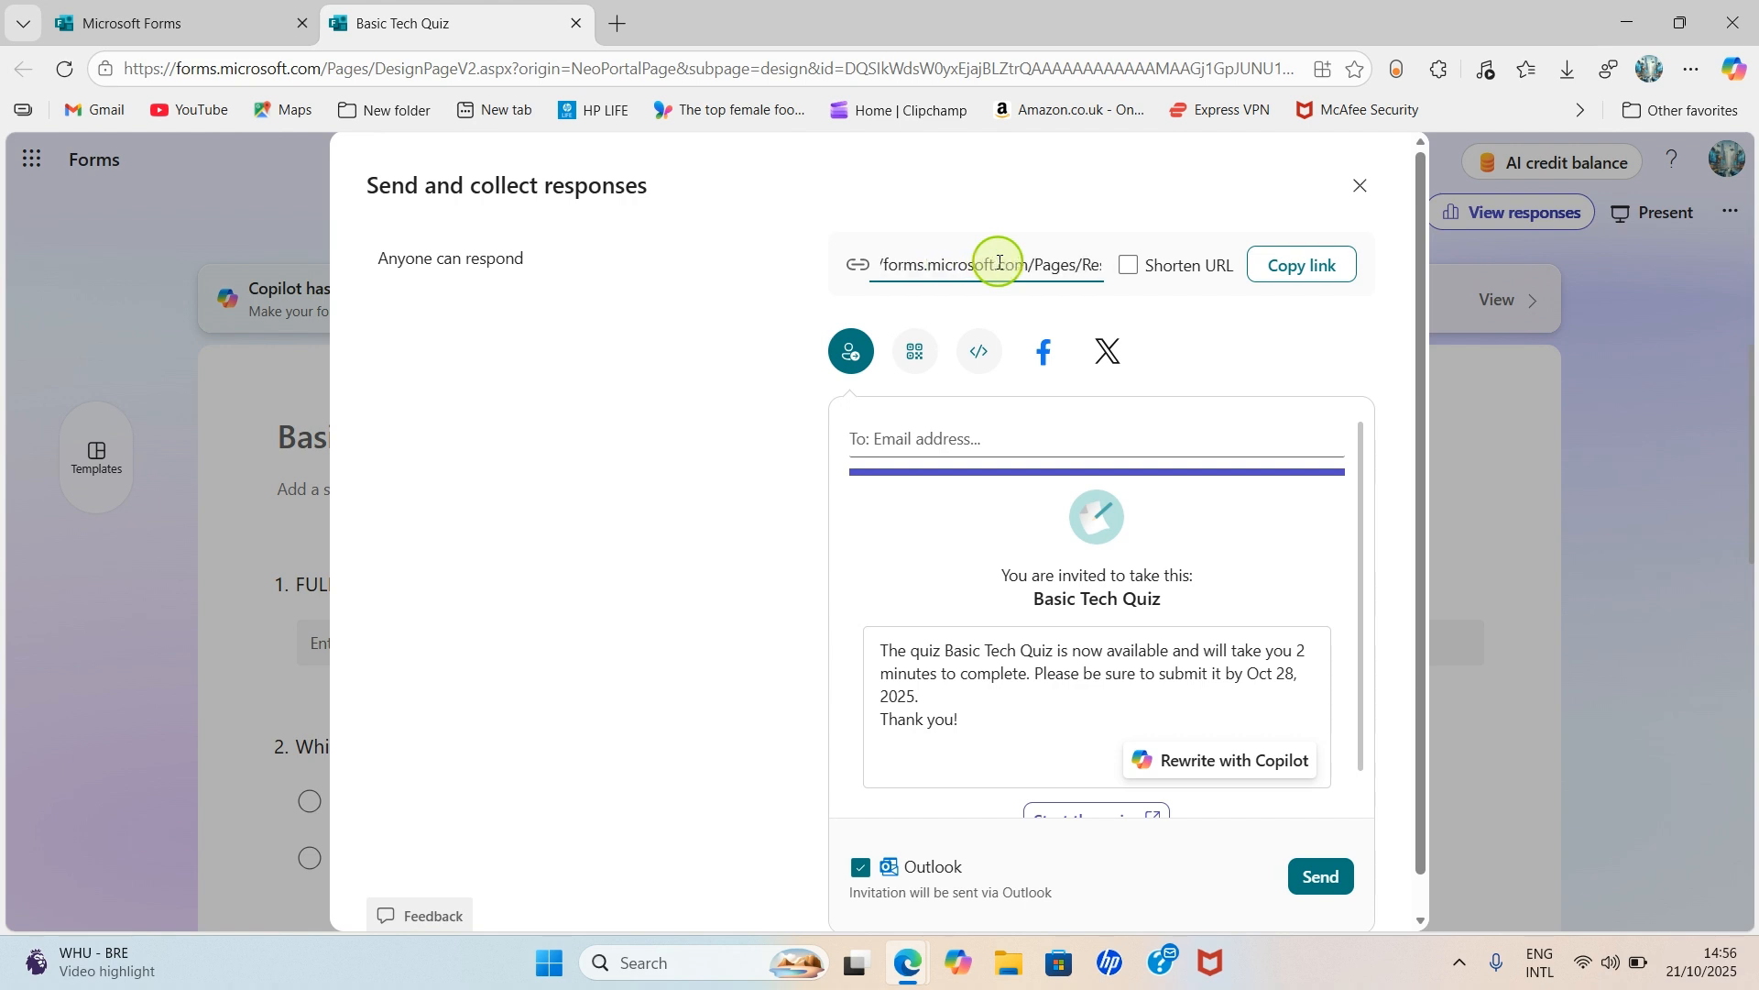
pyautogui.hscroll(5, 999, 262)
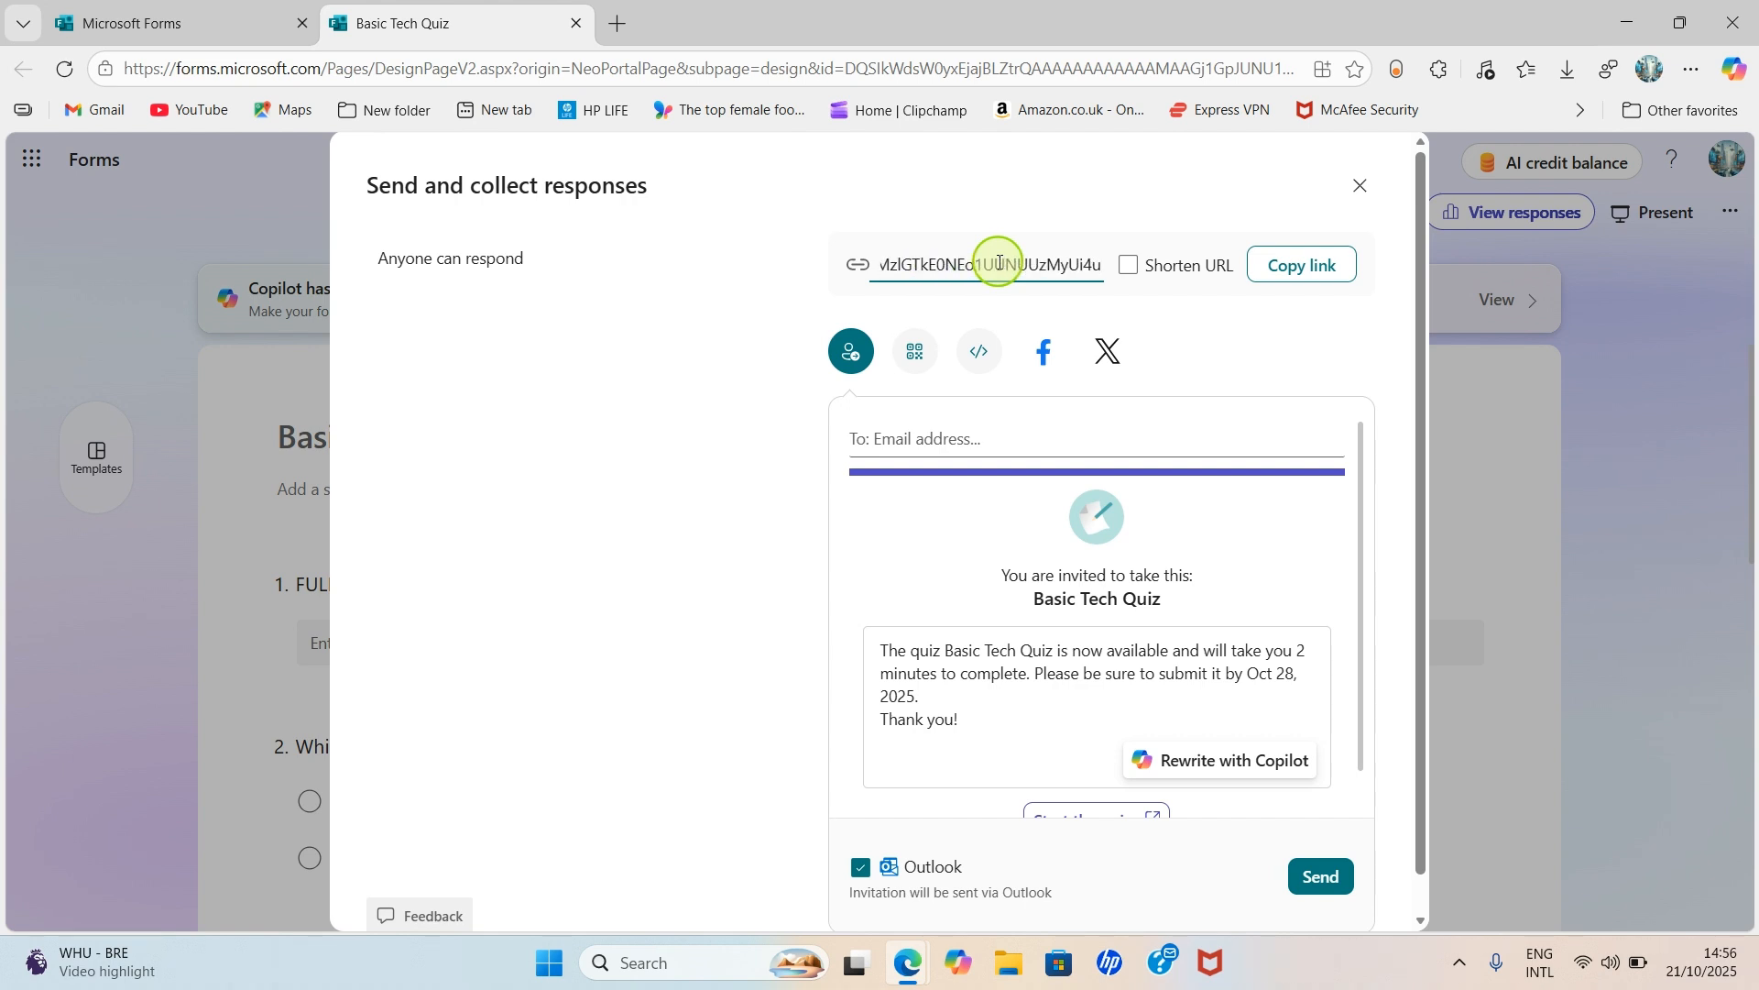
pyautogui.click(1151, 271)
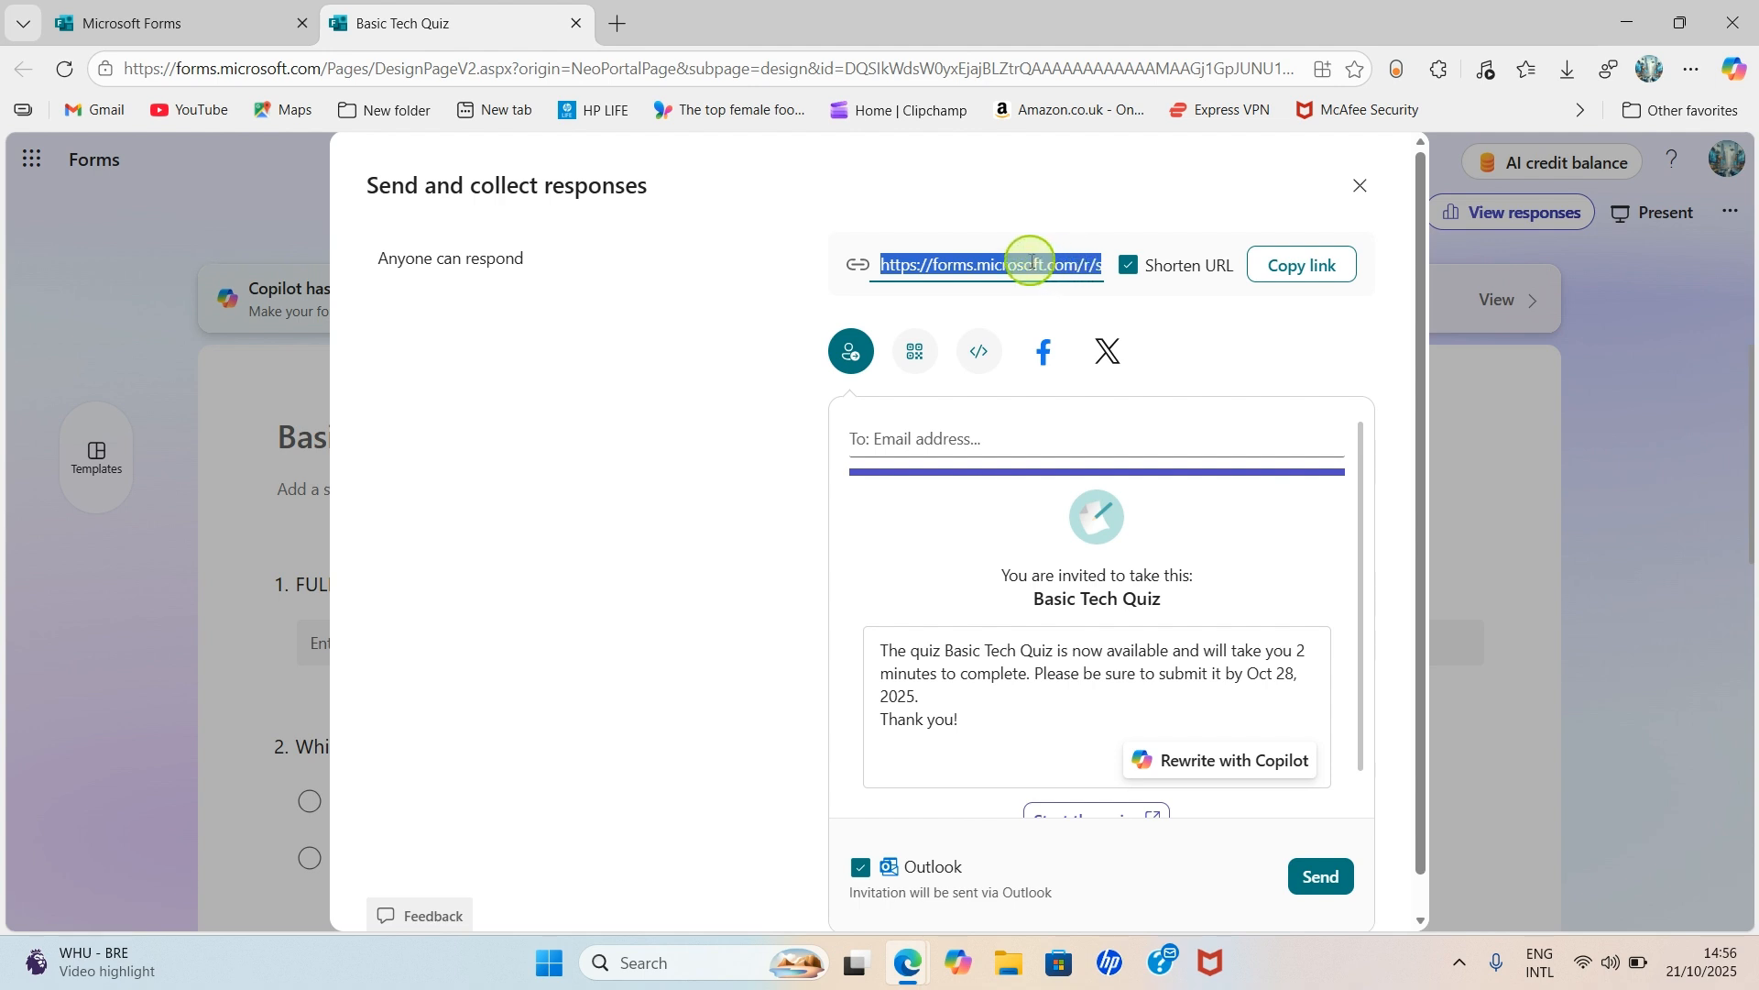
pyautogui.click(1292, 268)
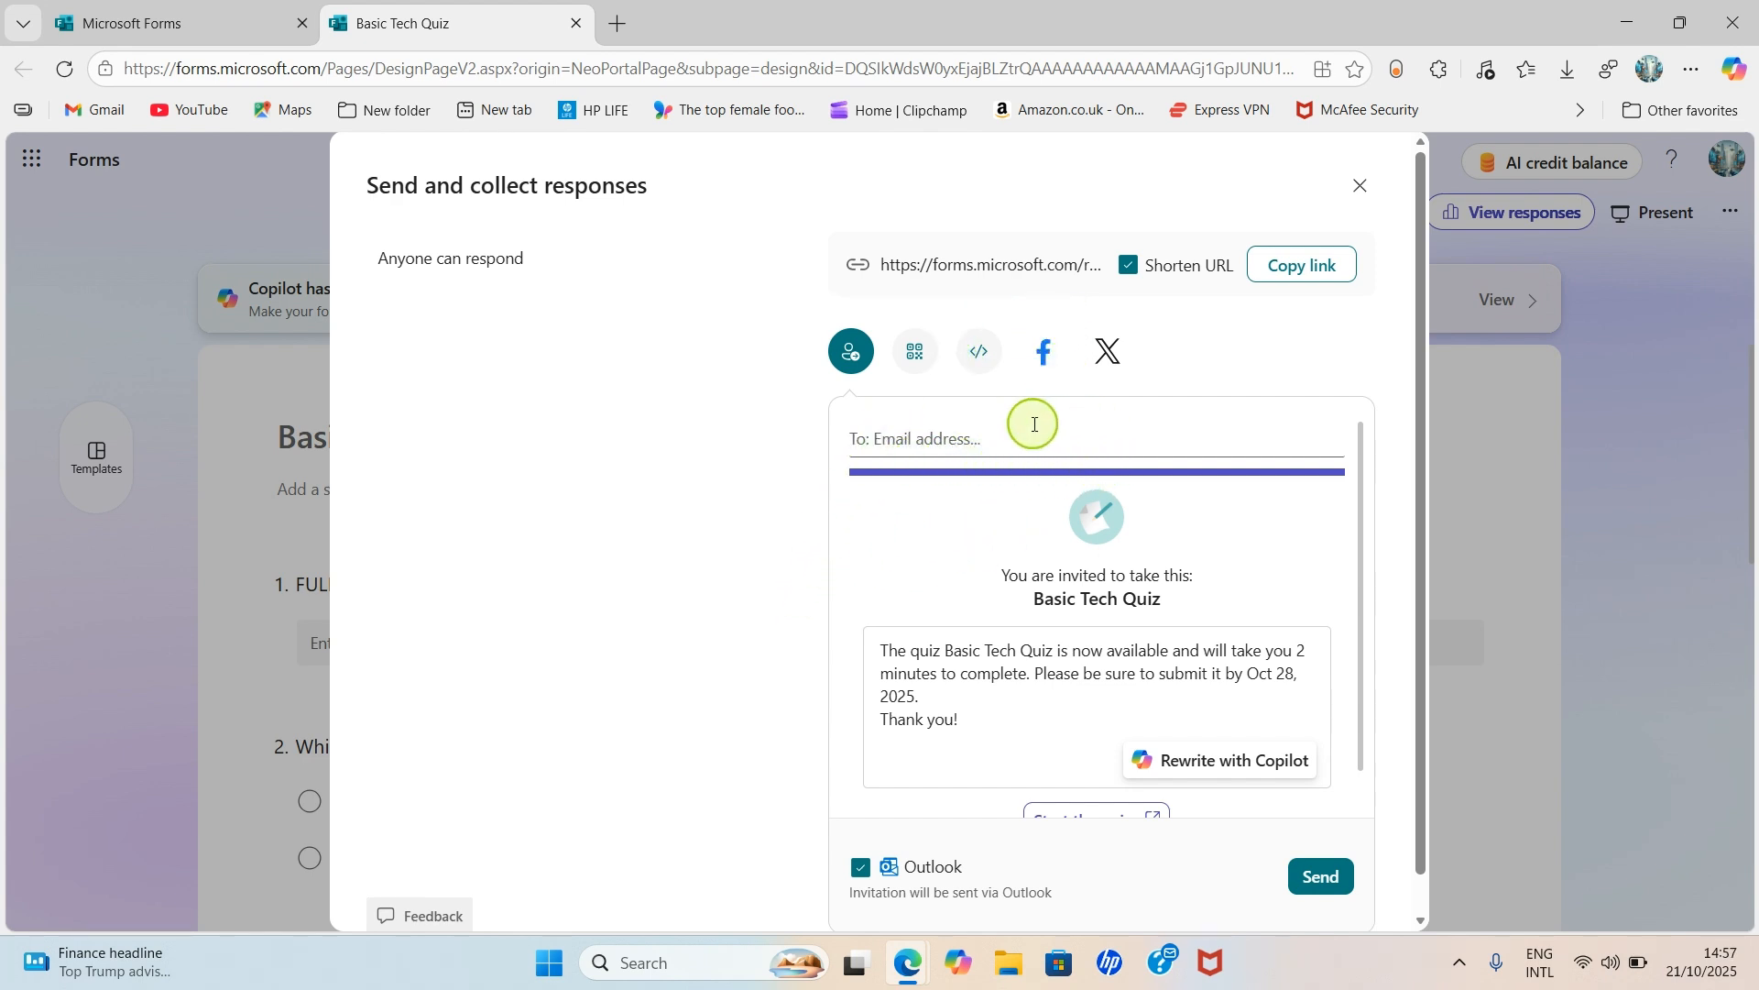
pyautogui.scroll(-3, 1041, 597)
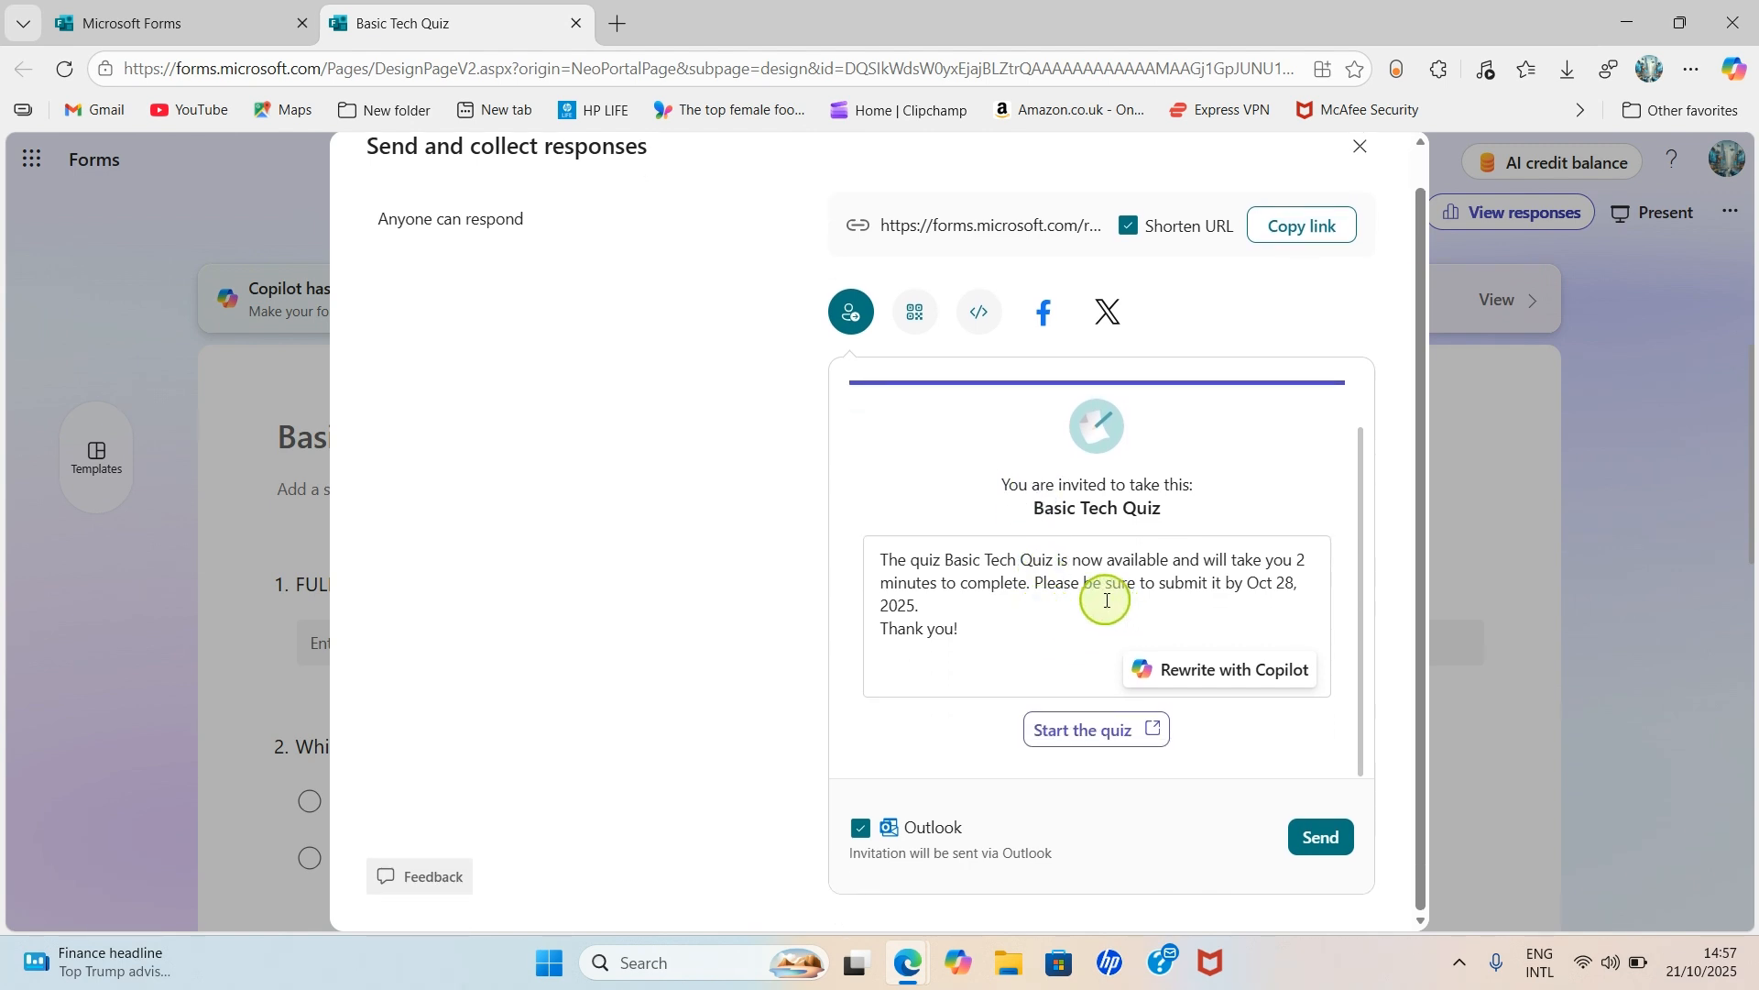
pyautogui.scroll(3, 1090, 591)
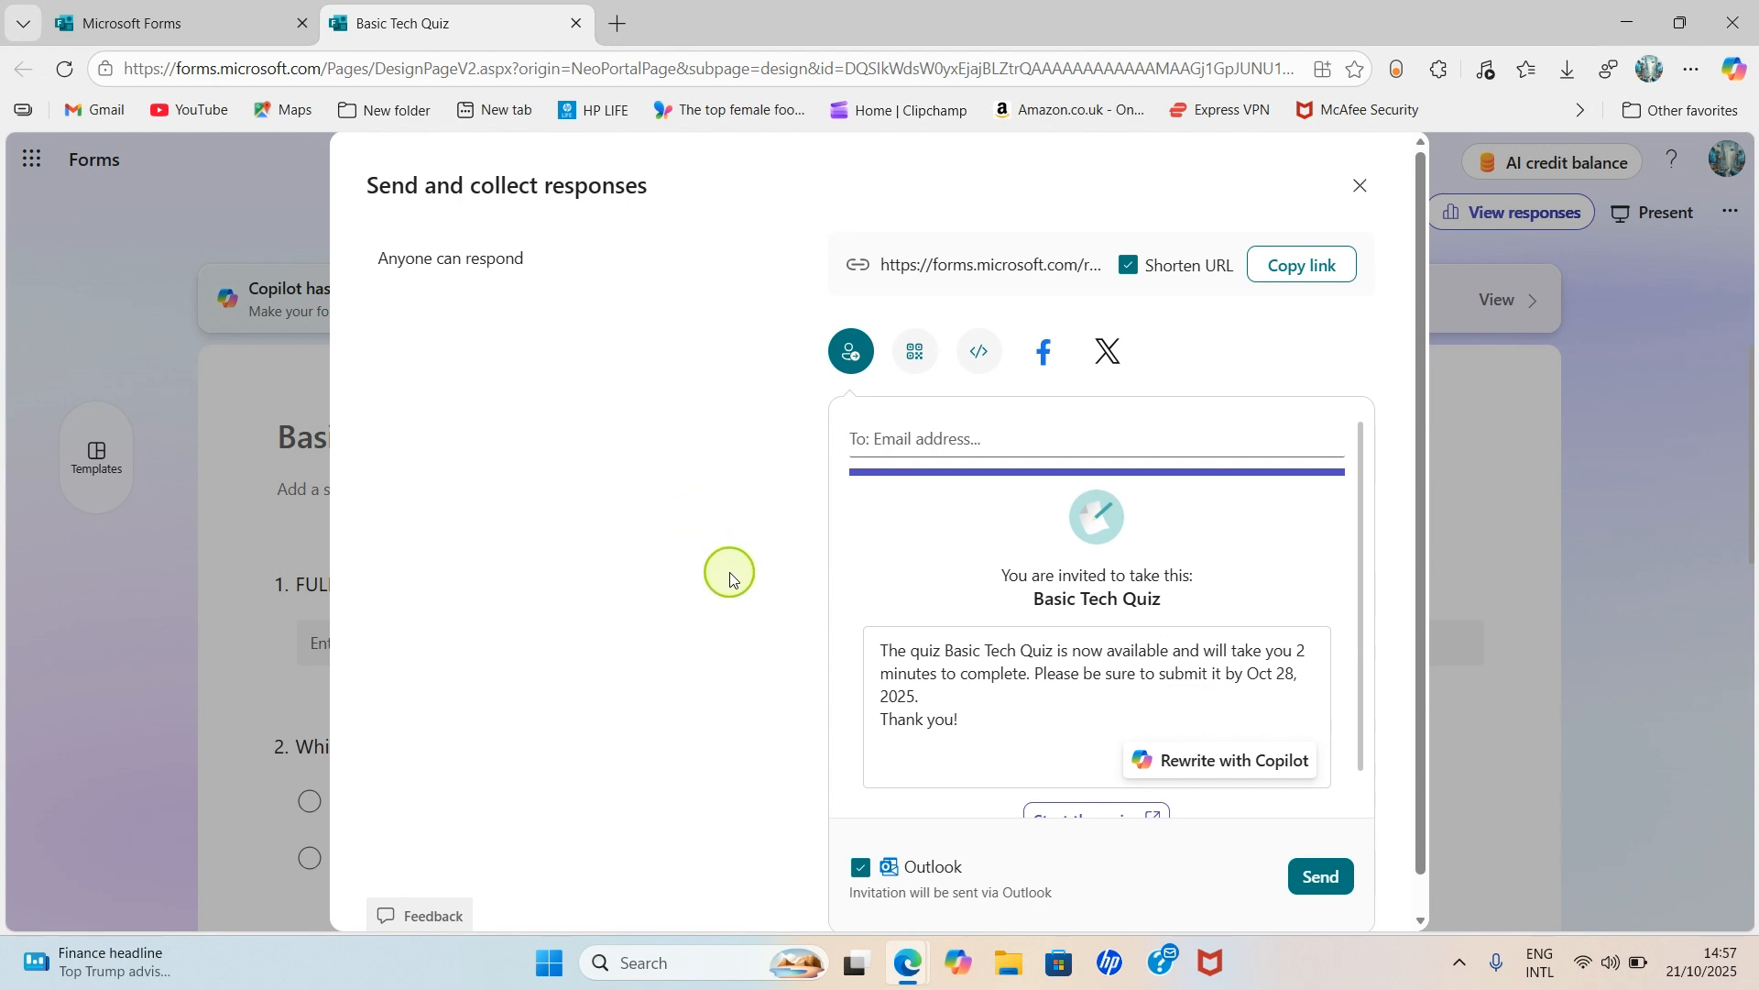
# - Open the pasted quiz link in Chrome and enter the respondent's full name
pyautogui.click(1638, 30)
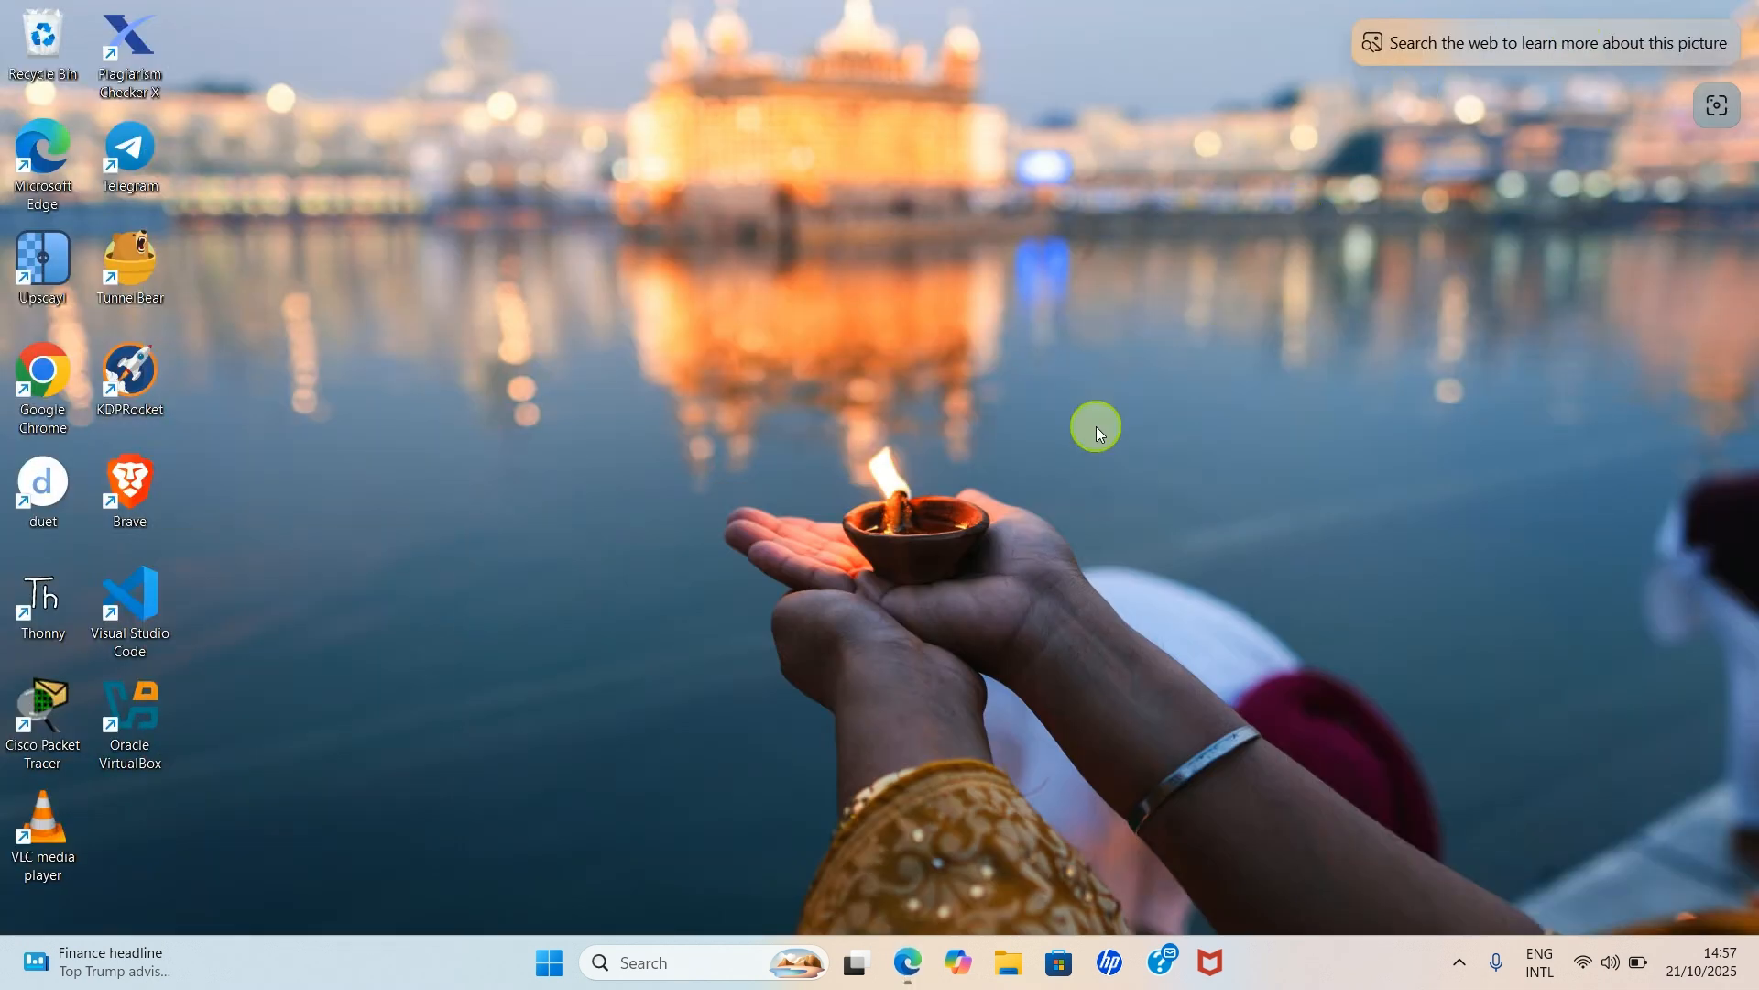
pyautogui.doubleClick(68, 415)
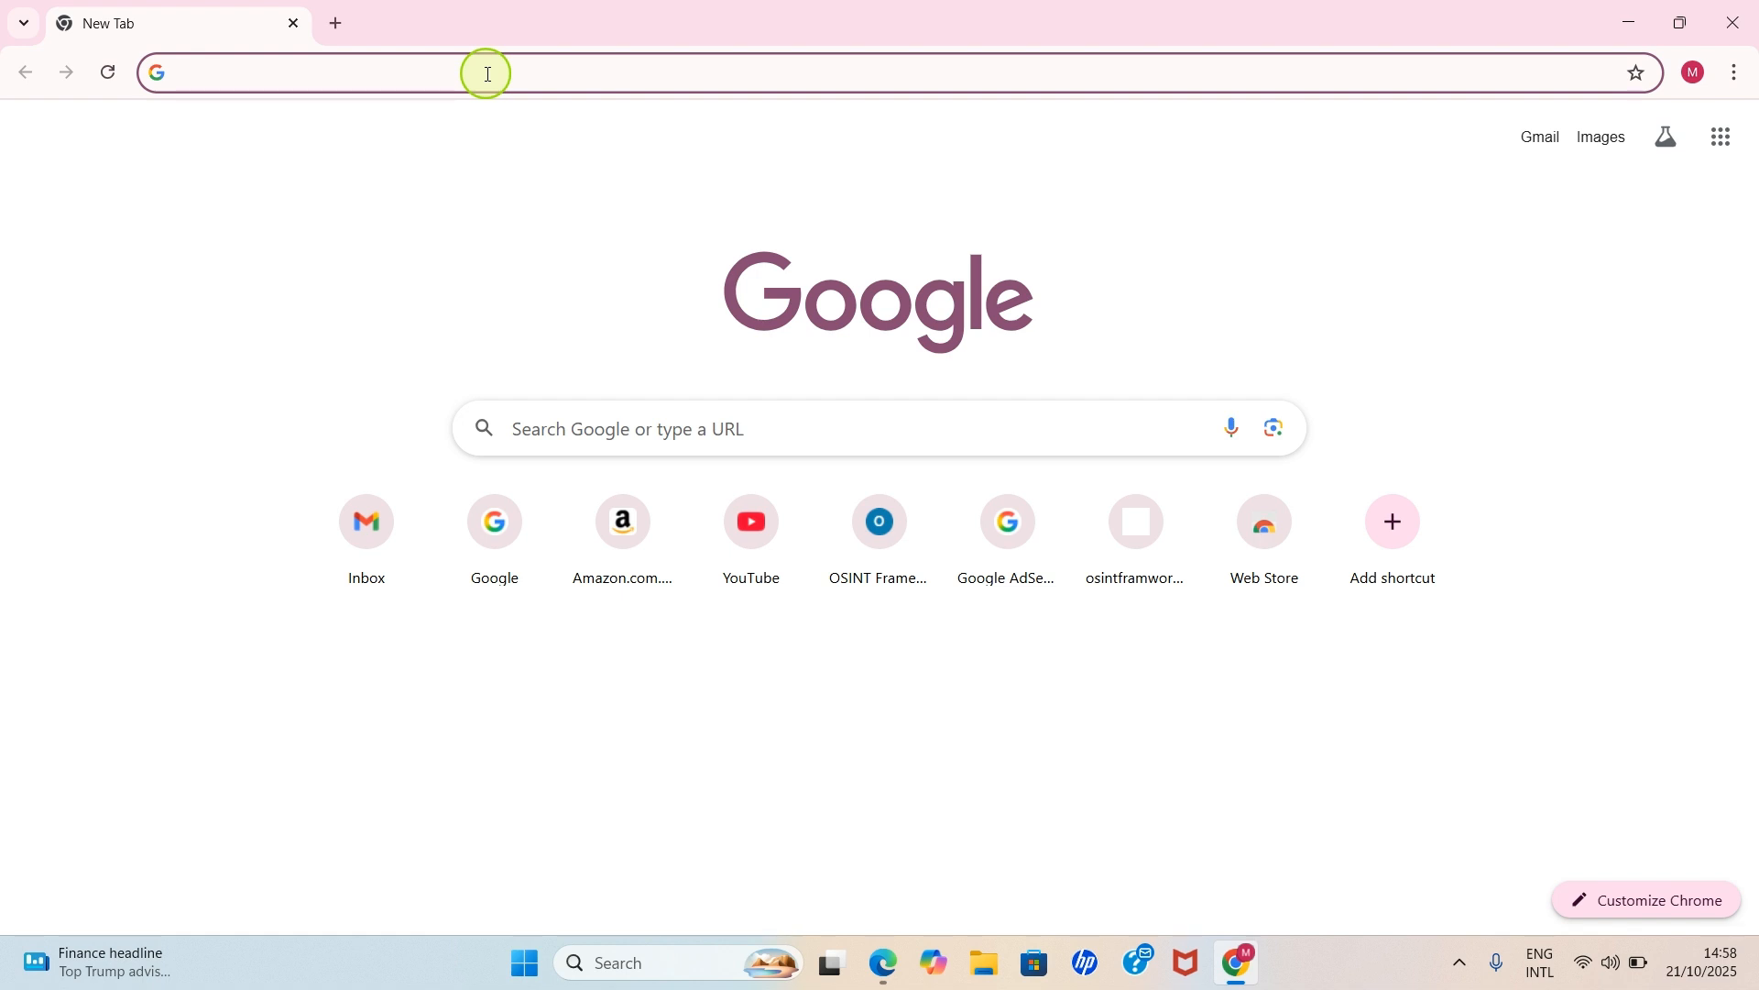
pyautogui.hotkey('ctrl', 'v')
pyautogui.press('Return')
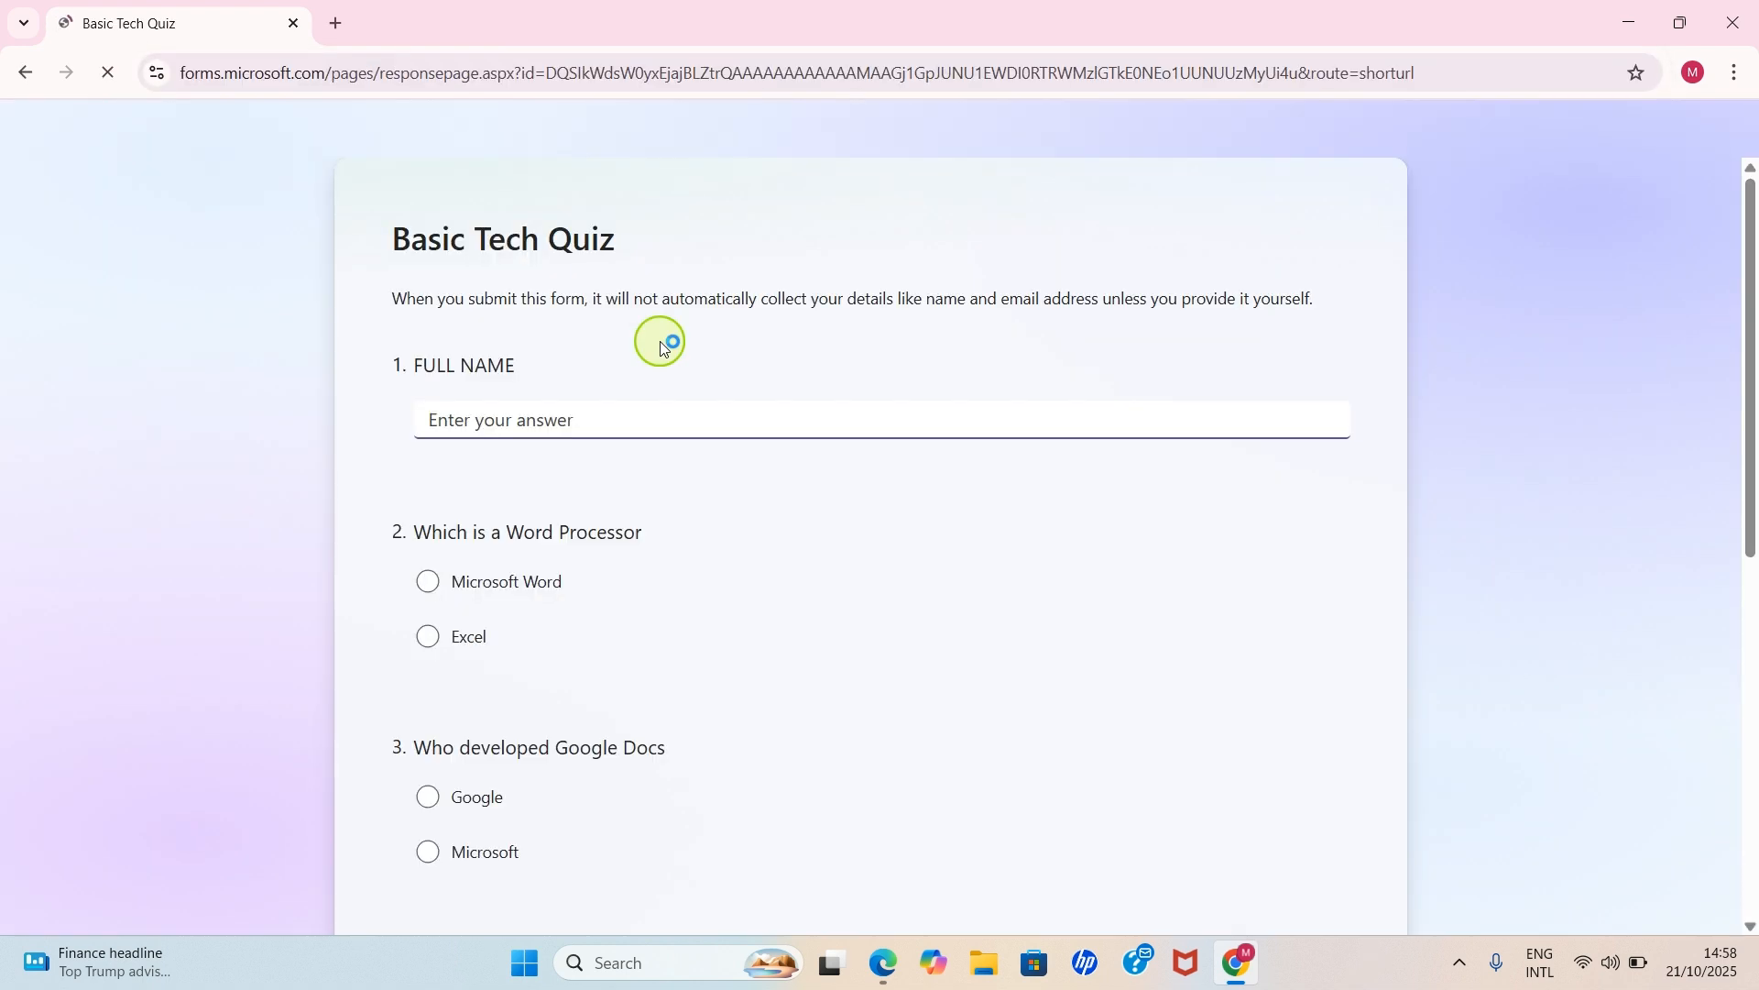
pyautogui.click(679, 409)
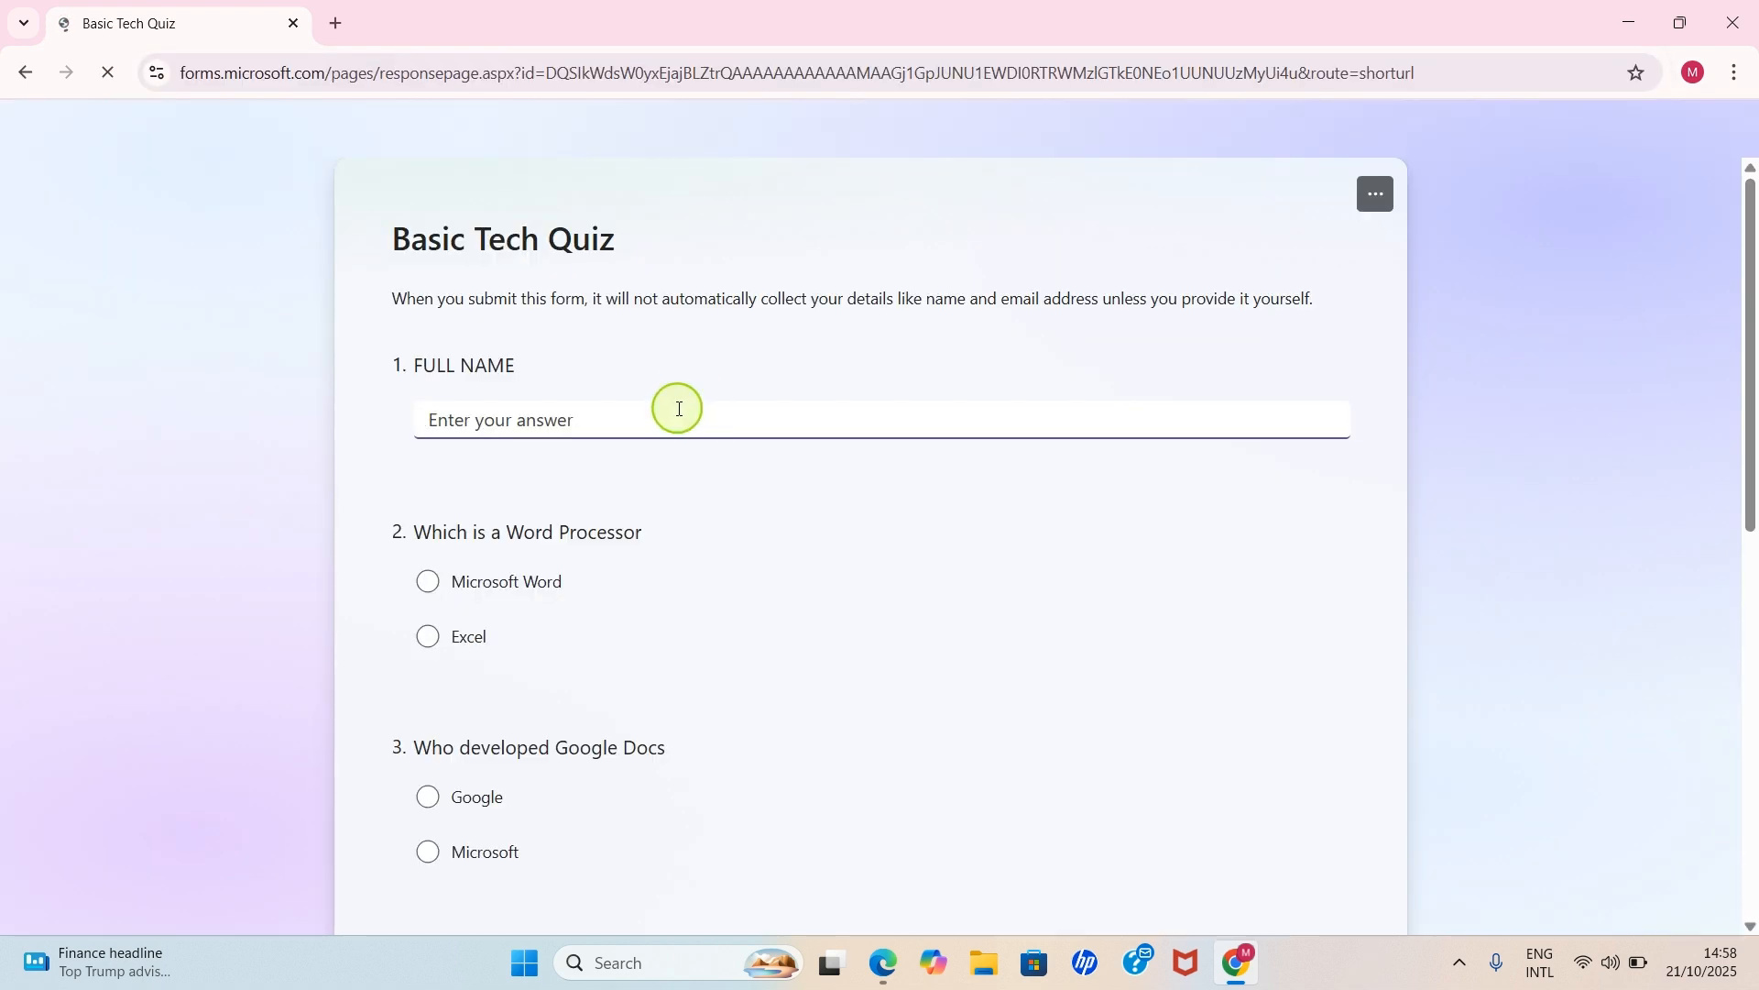
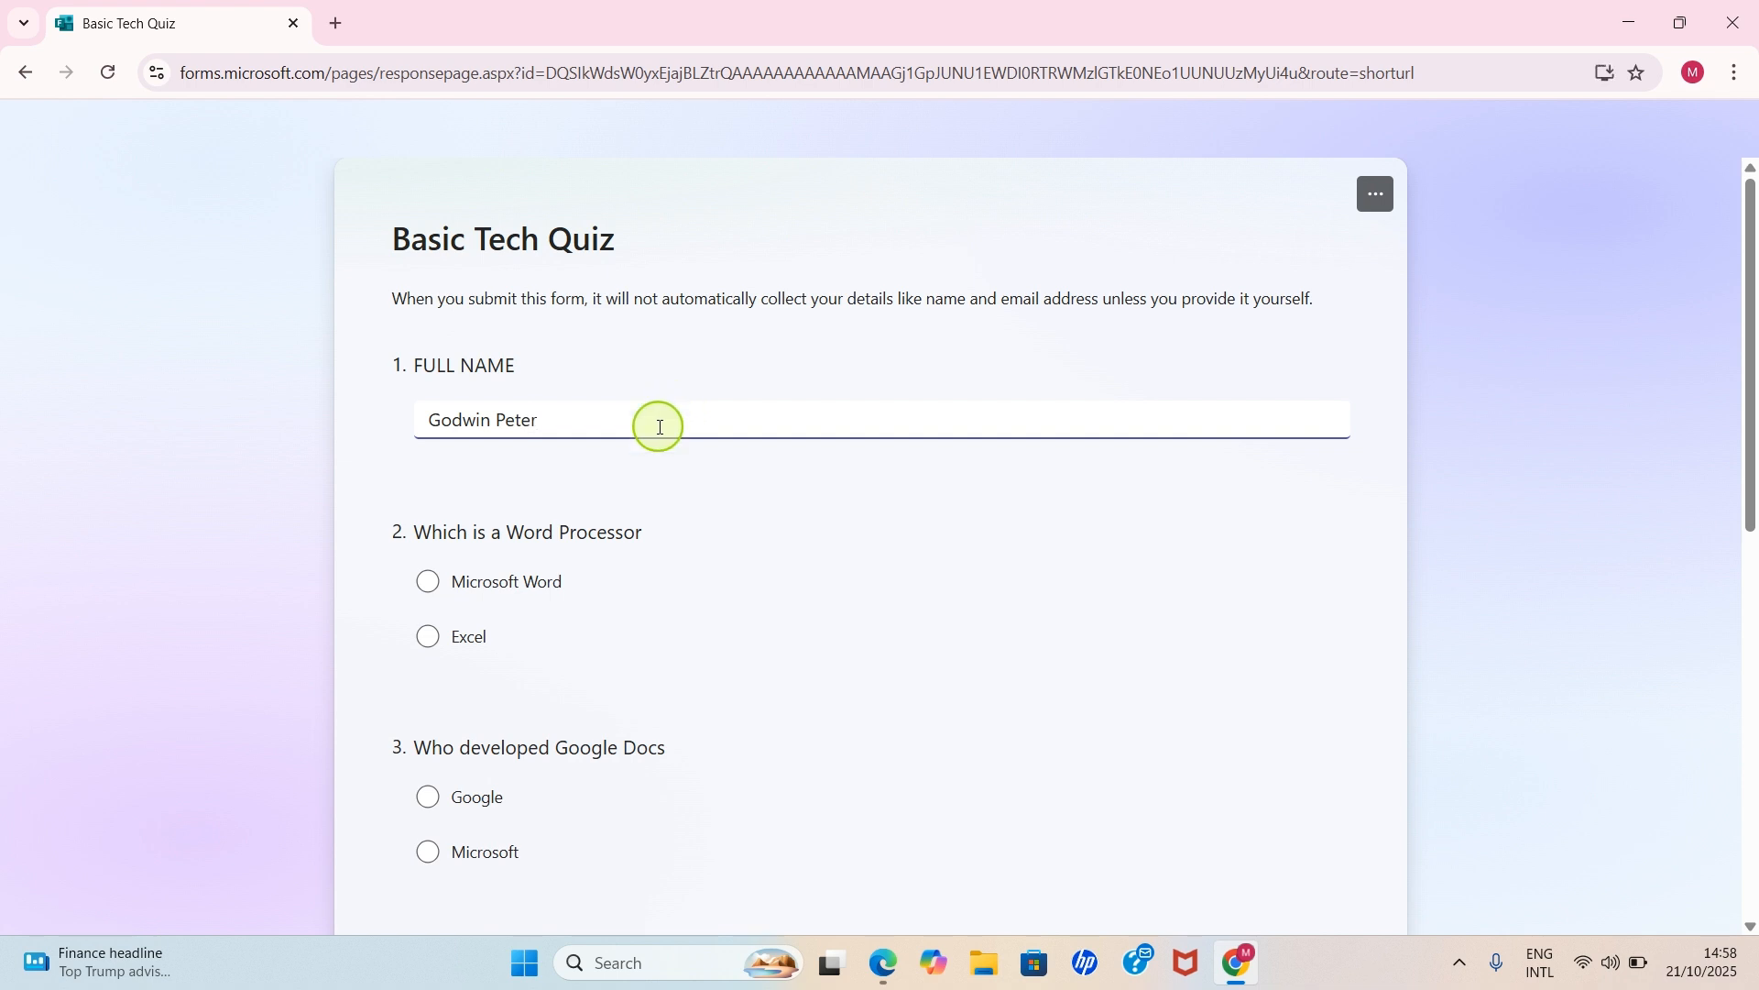
# - Answer Microsoft Word, Google, Yes and Windows 11, then submit the quiz
pyautogui.scroll(-3, 632, 440)
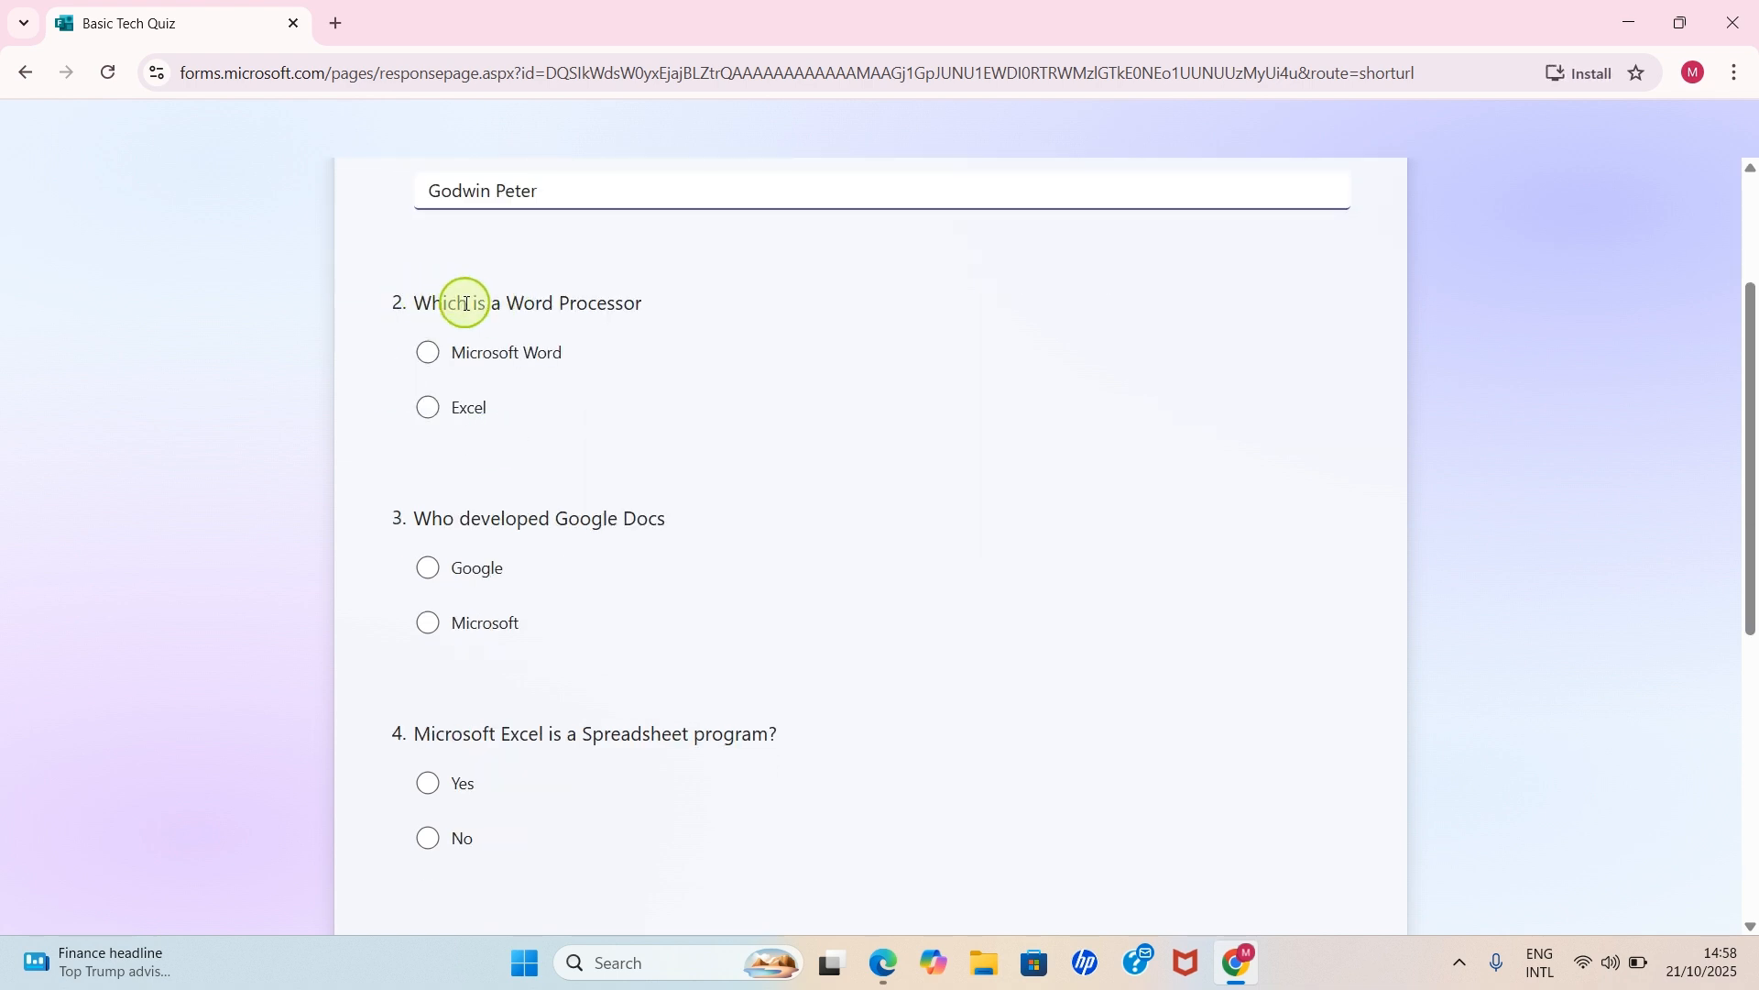
pyautogui.click(427, 356)
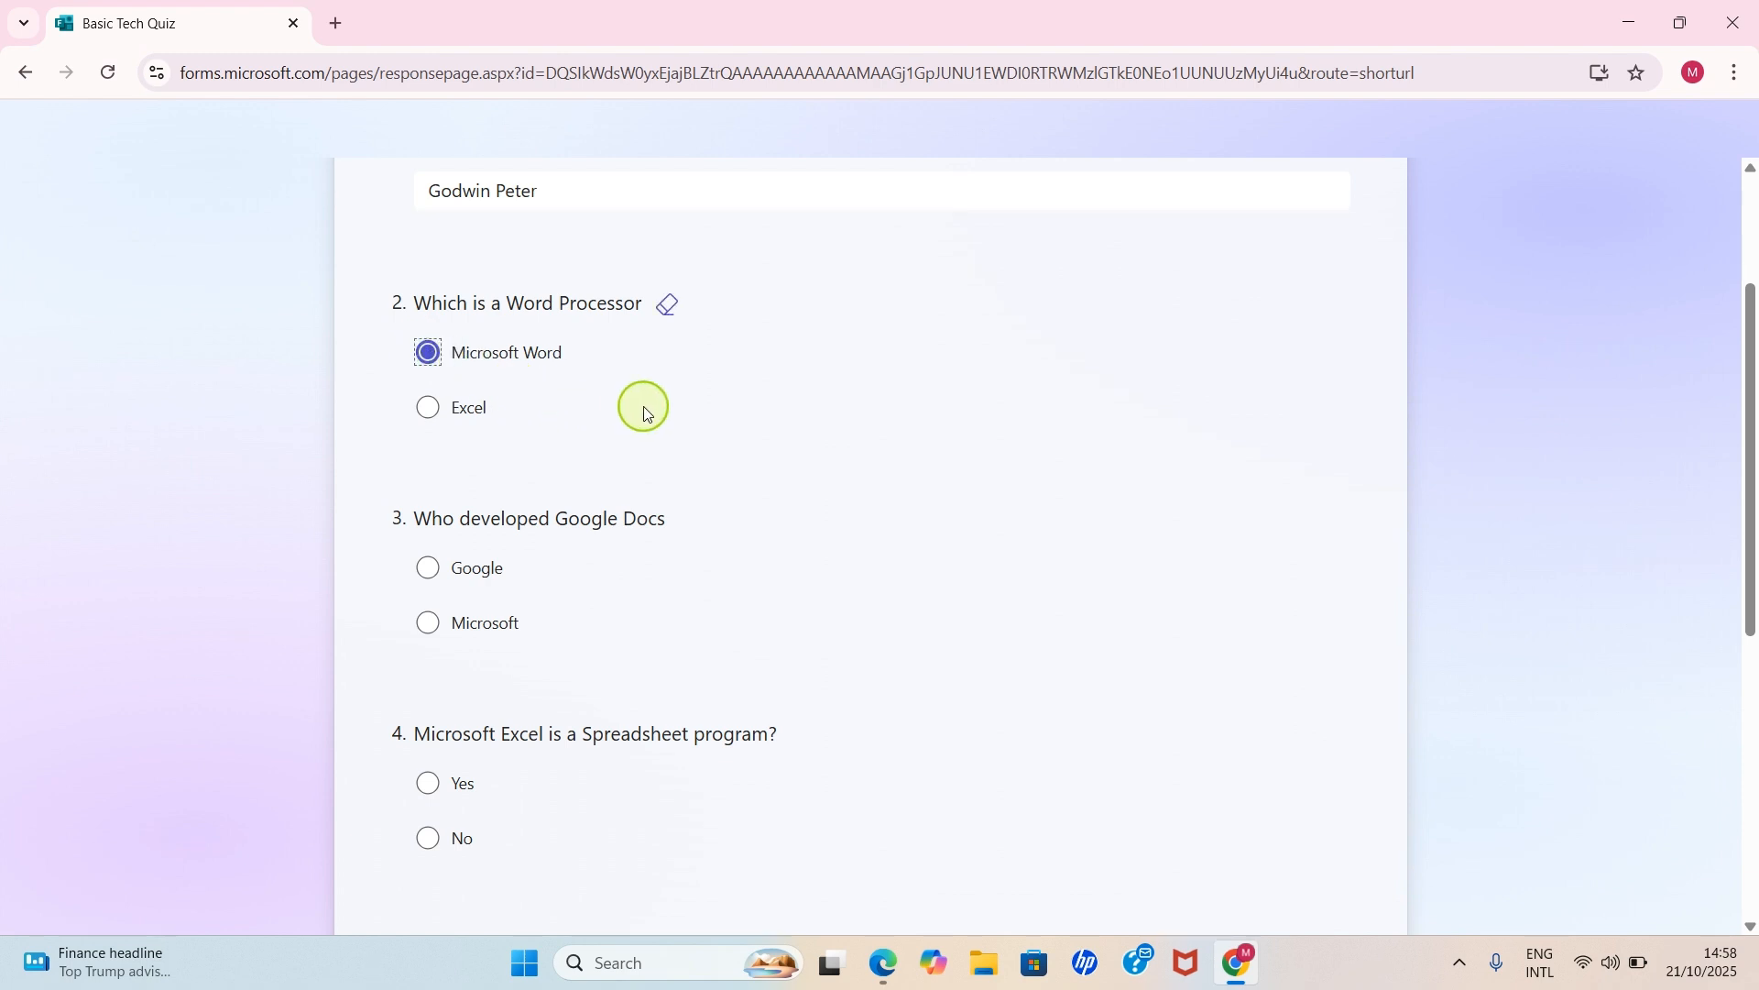
pyautogui.scroll(-2, 623, 419)
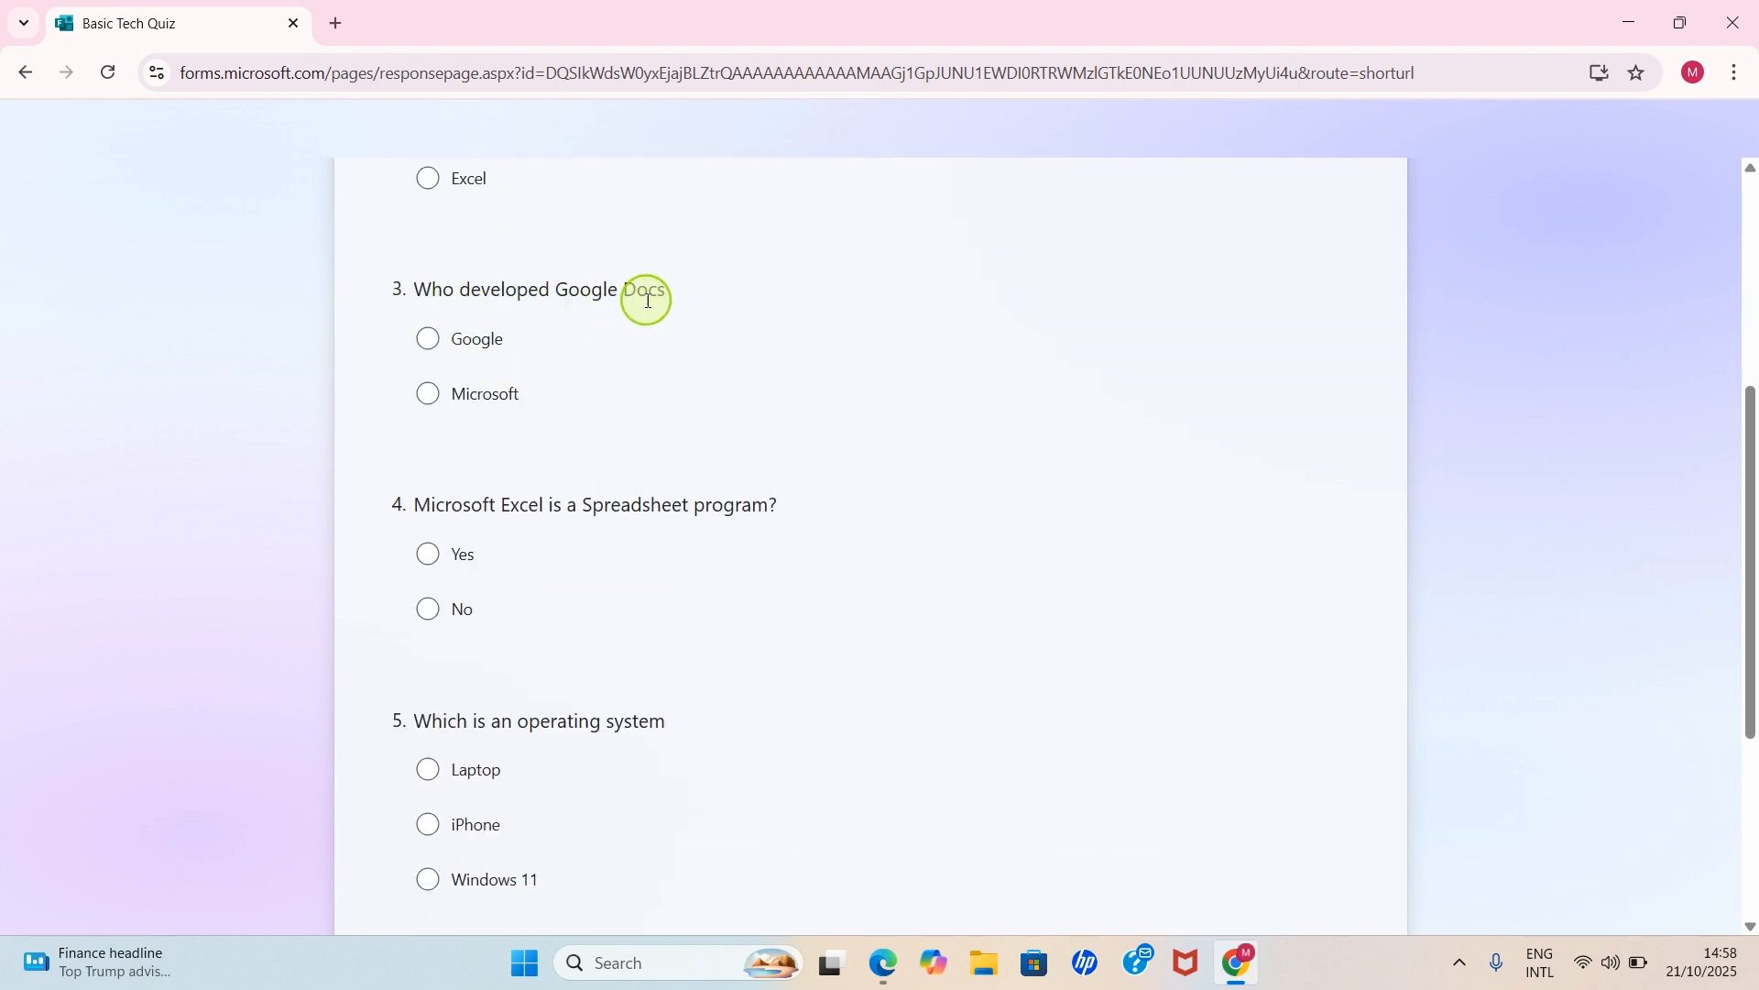
pyautogui.click(459, 345)
pyautogui.scroll(-3, 649, 405)
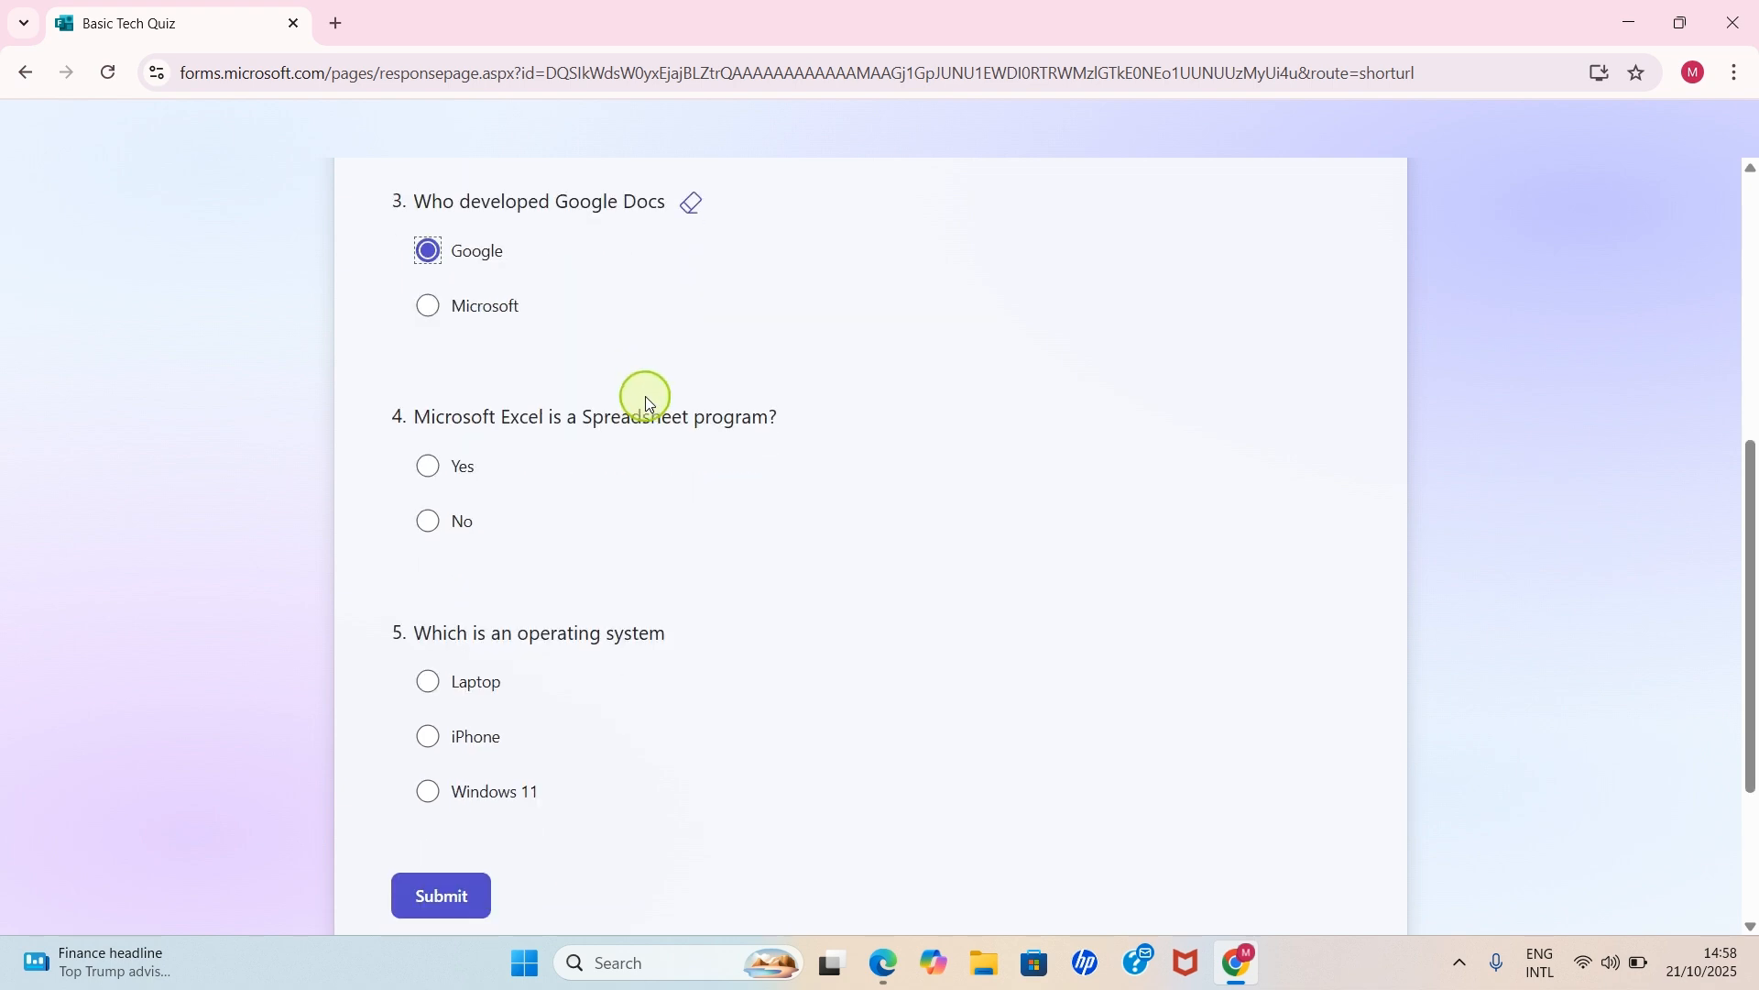
pyautogui.scroll(2, 382, 376)
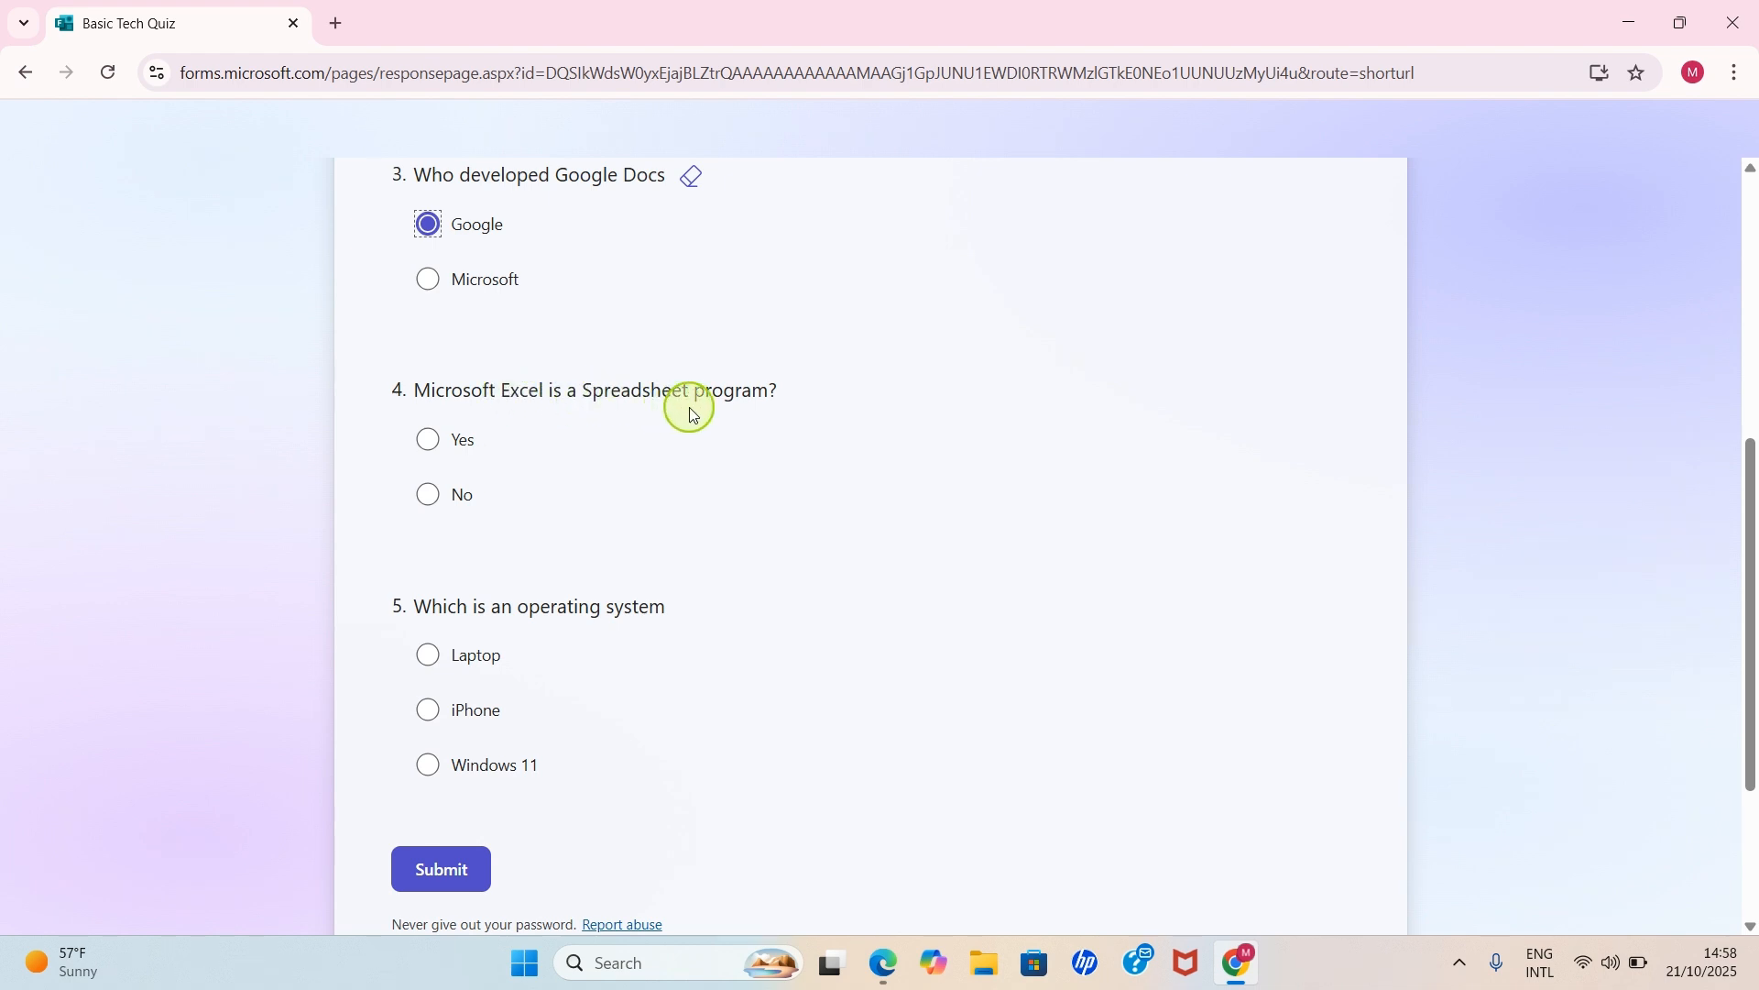
pyautogui.click(429, 440)
pyautogui.scroll(-2, 364, 444)
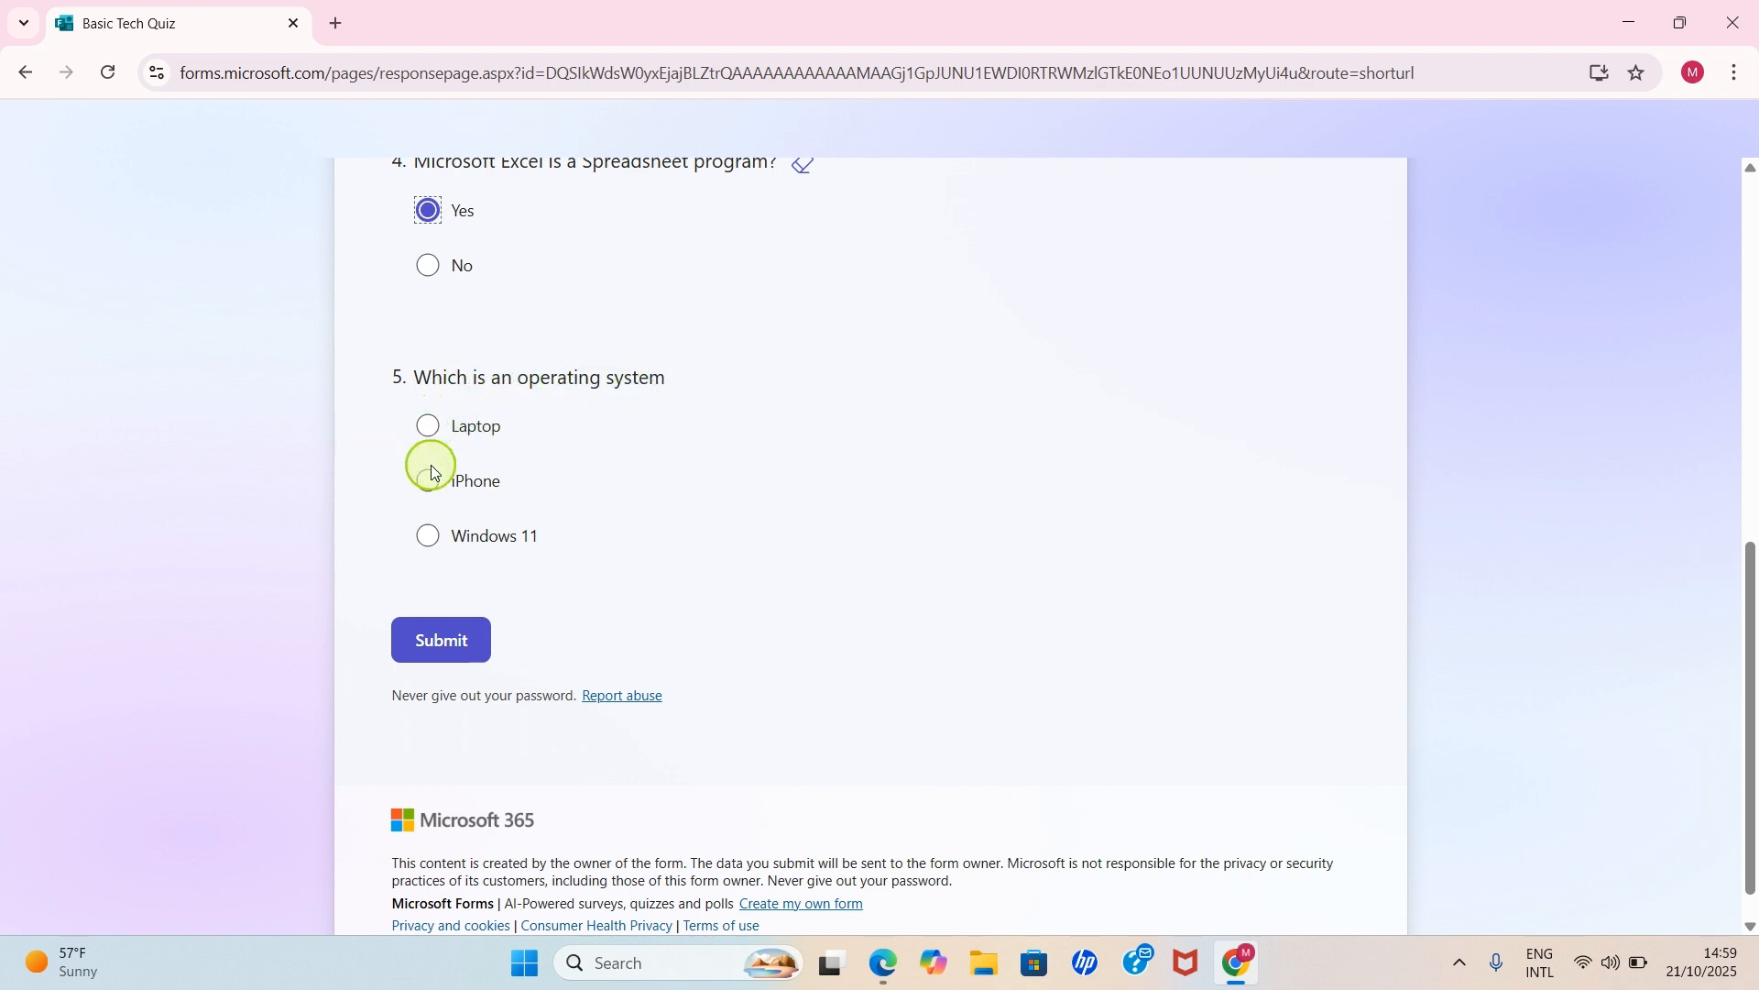
pyautogui.click(437, 538)
pyautogui.click(441, 641)
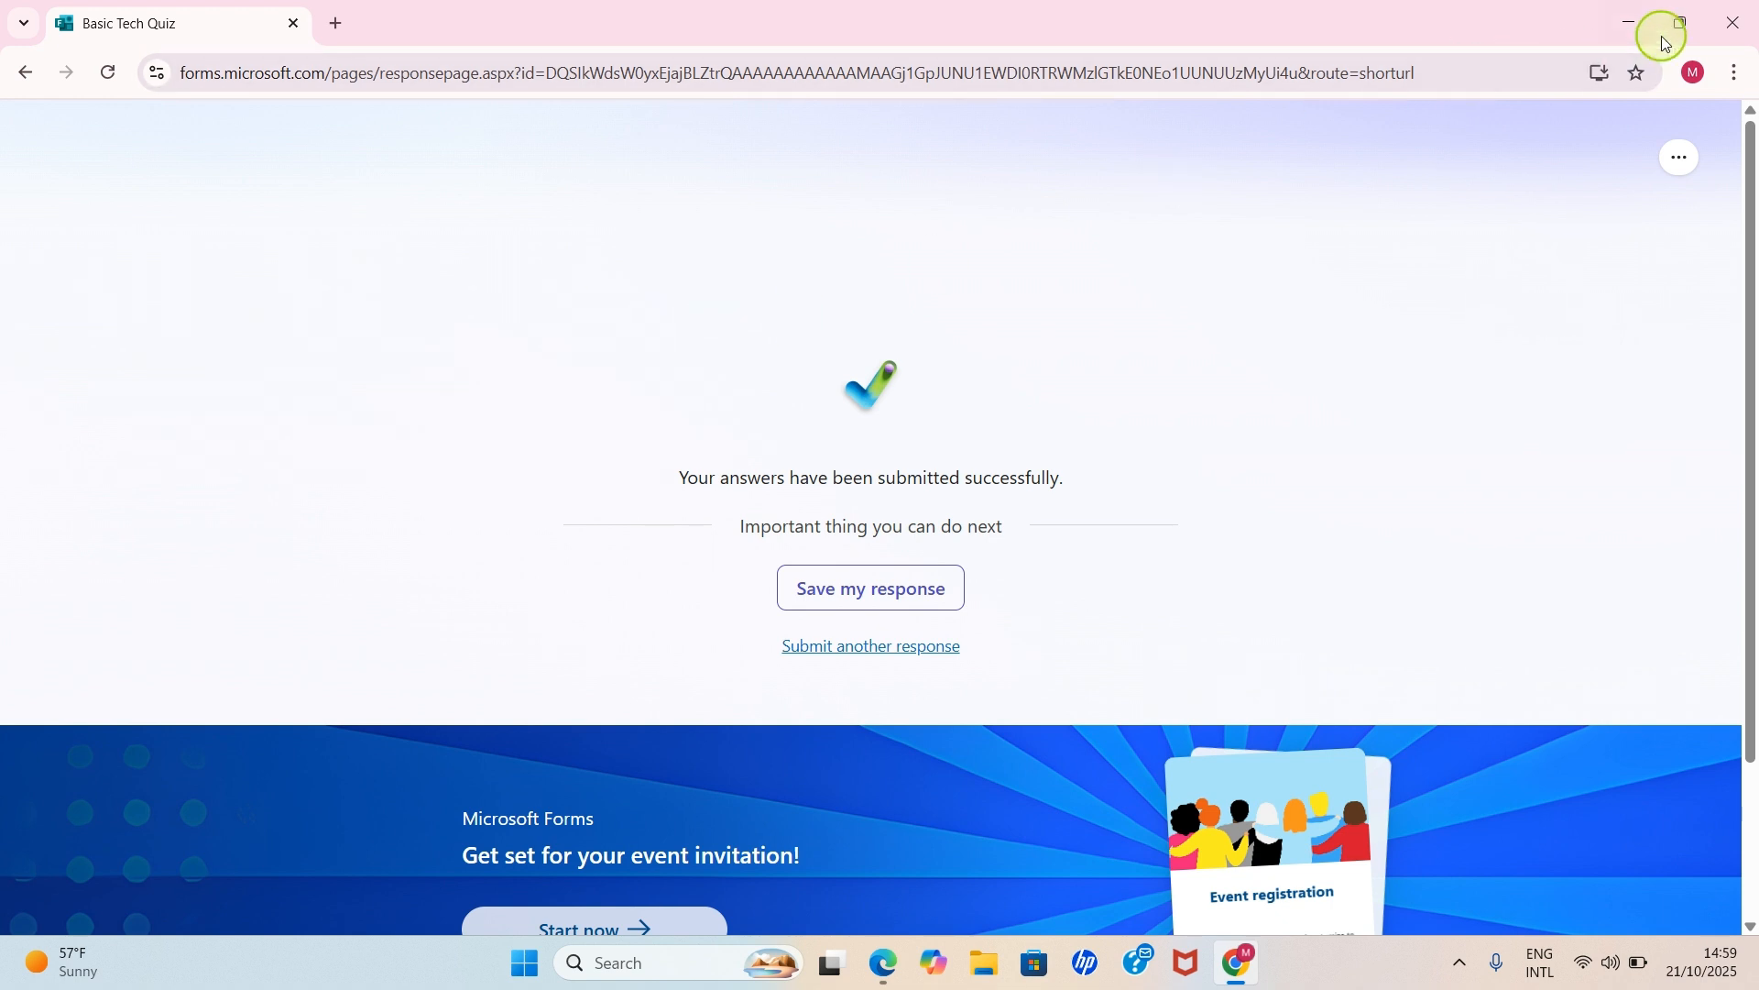
# - Close the sharing options, dismiss the review tip, and open the quiz's responses summary
pyautogui.click(1629, 22)
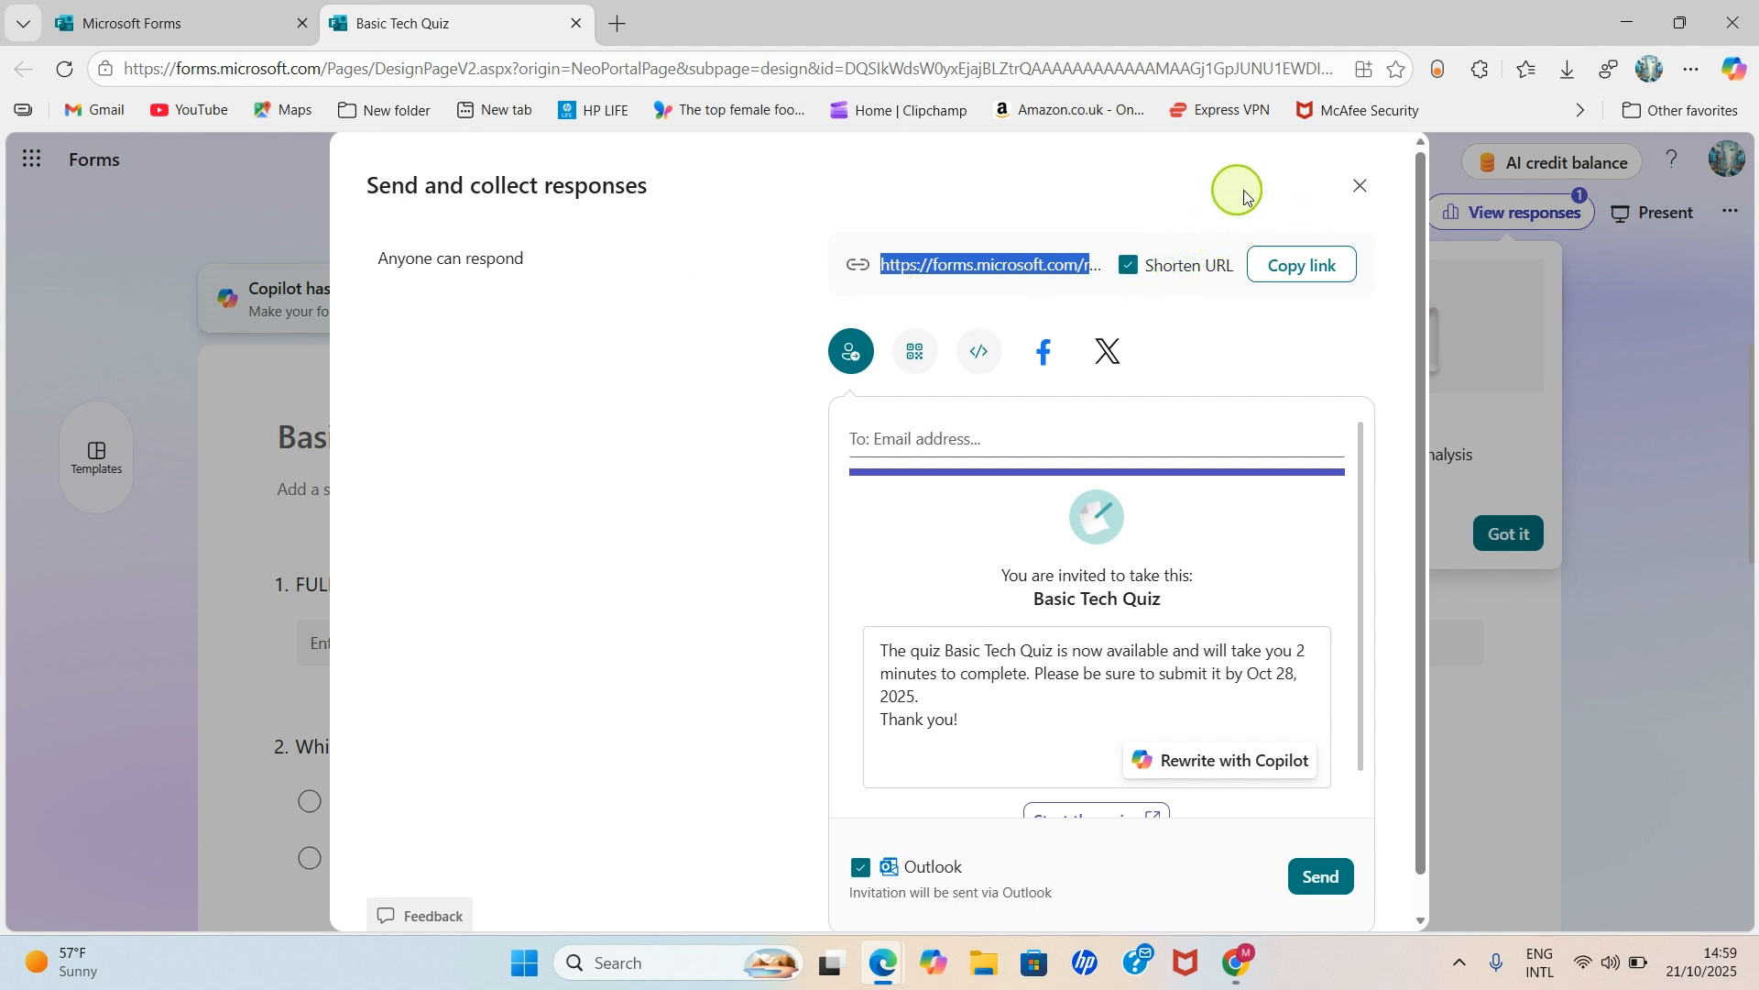
pyautogui.click(1363, 187)
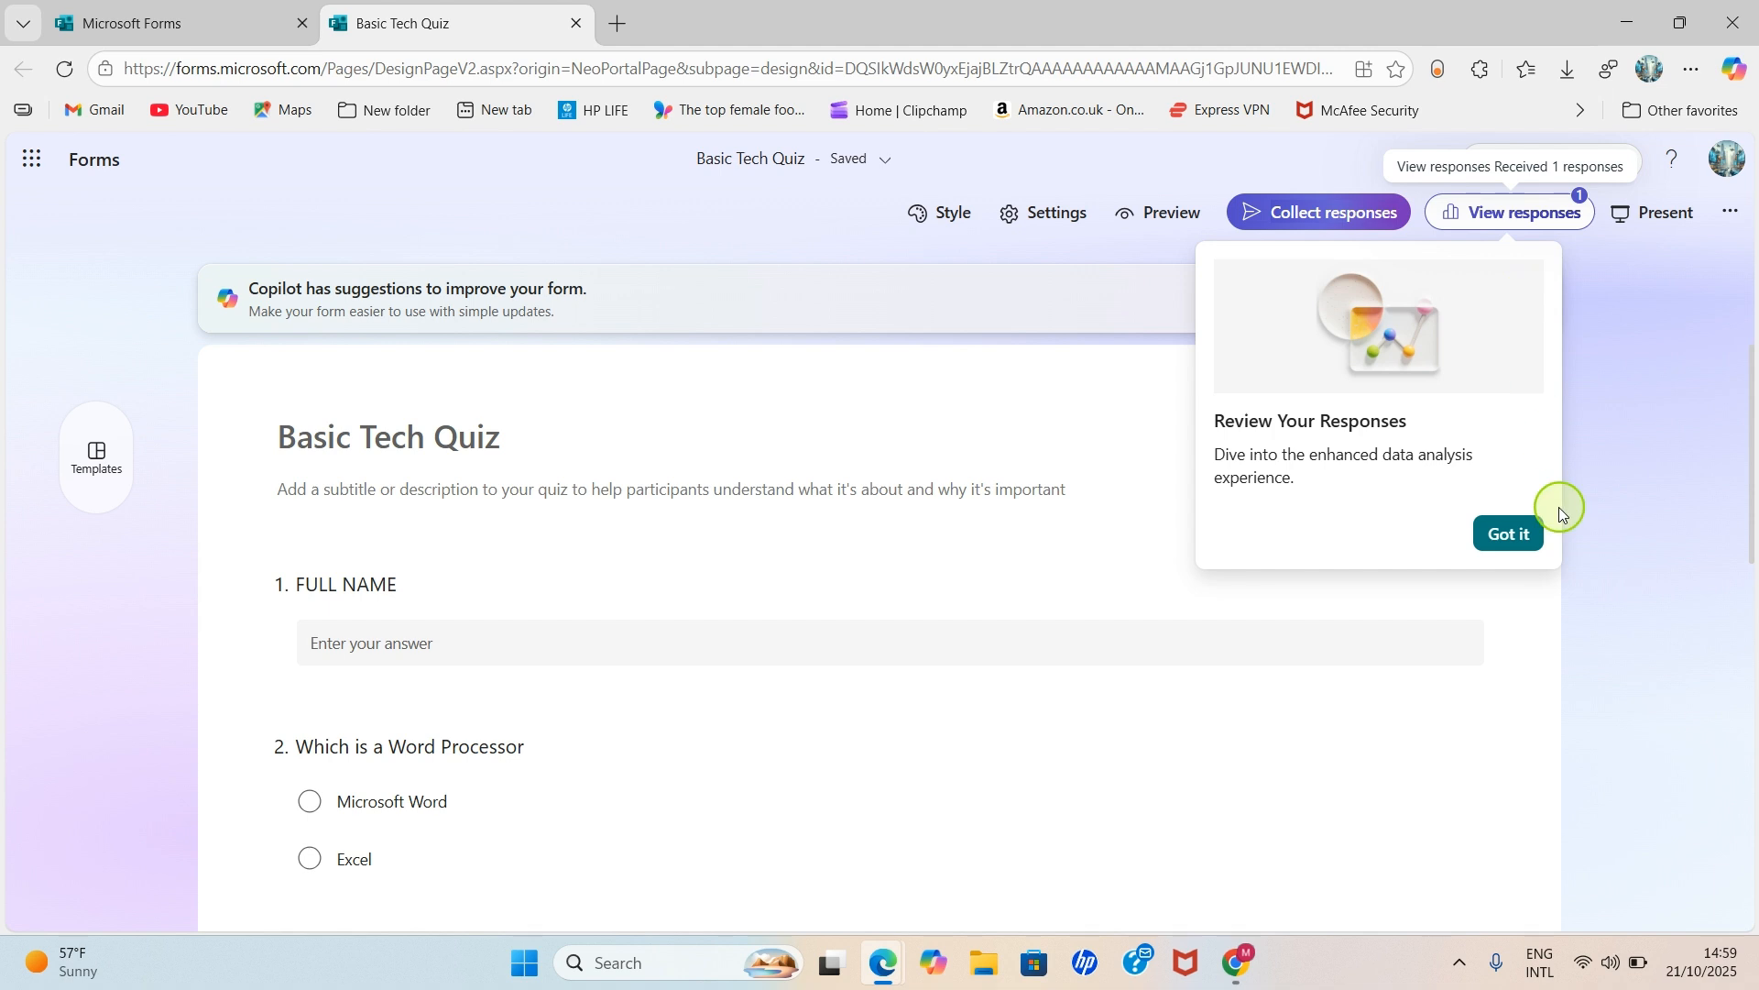
pyautogui.click(1504, 535)
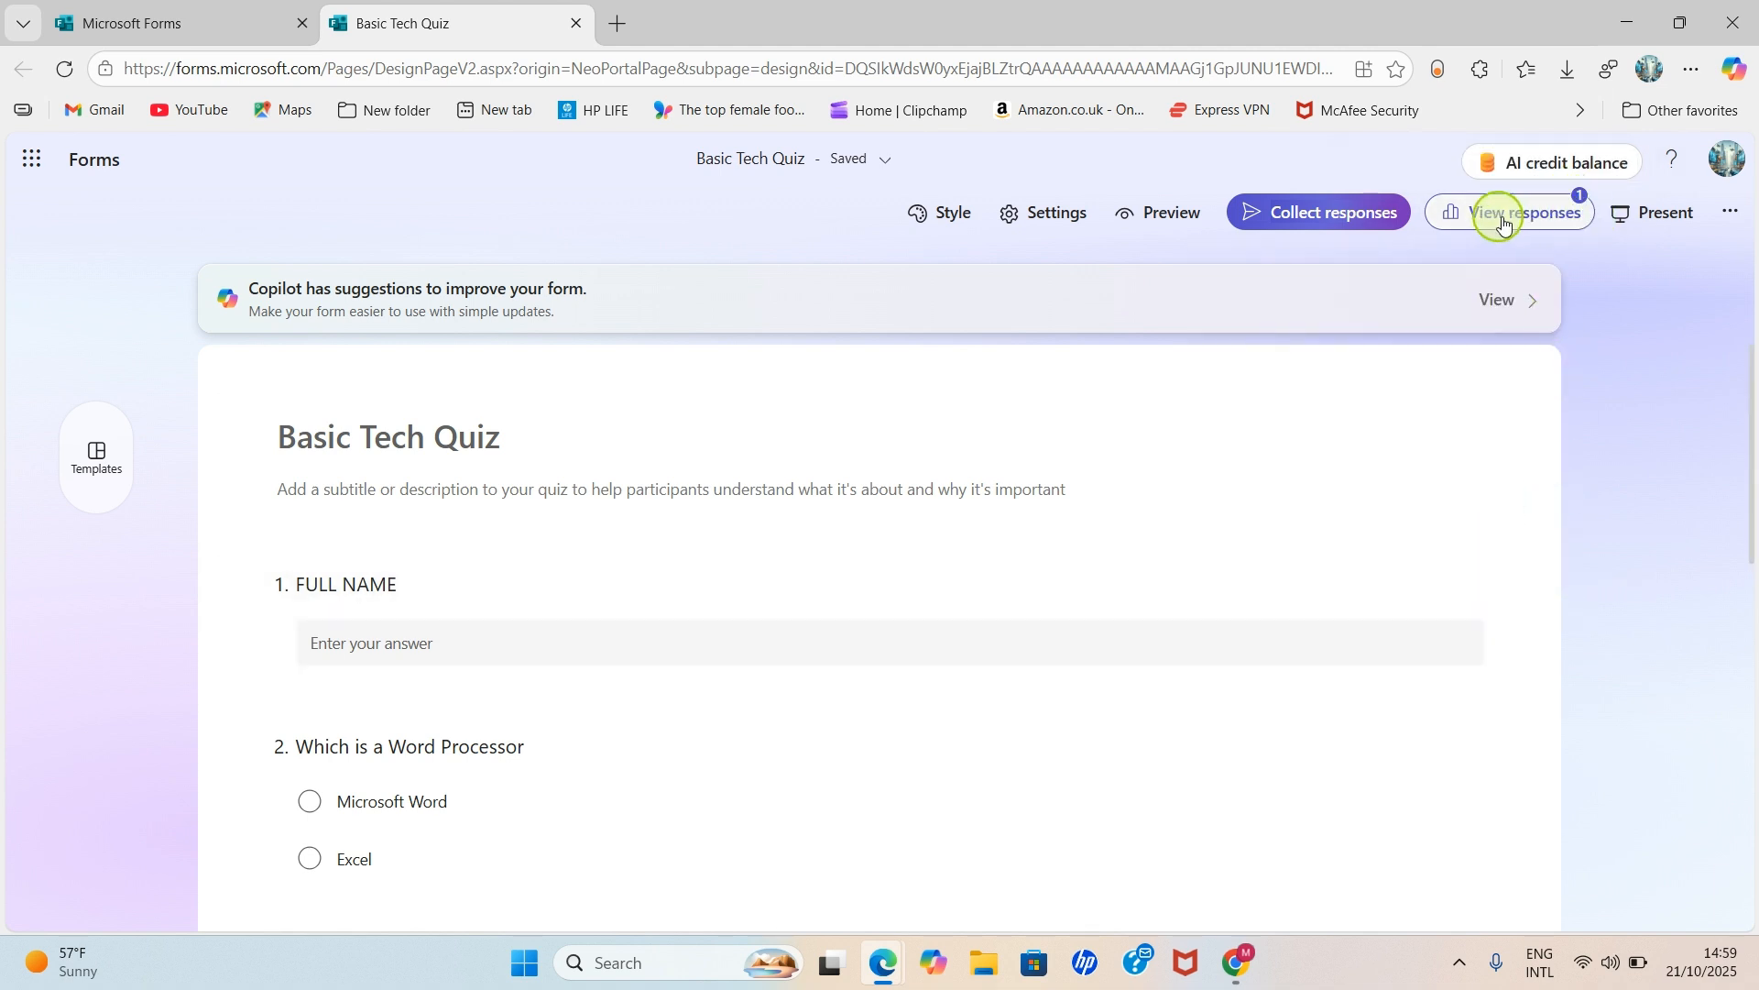
pyautogui.click(1546, 218)
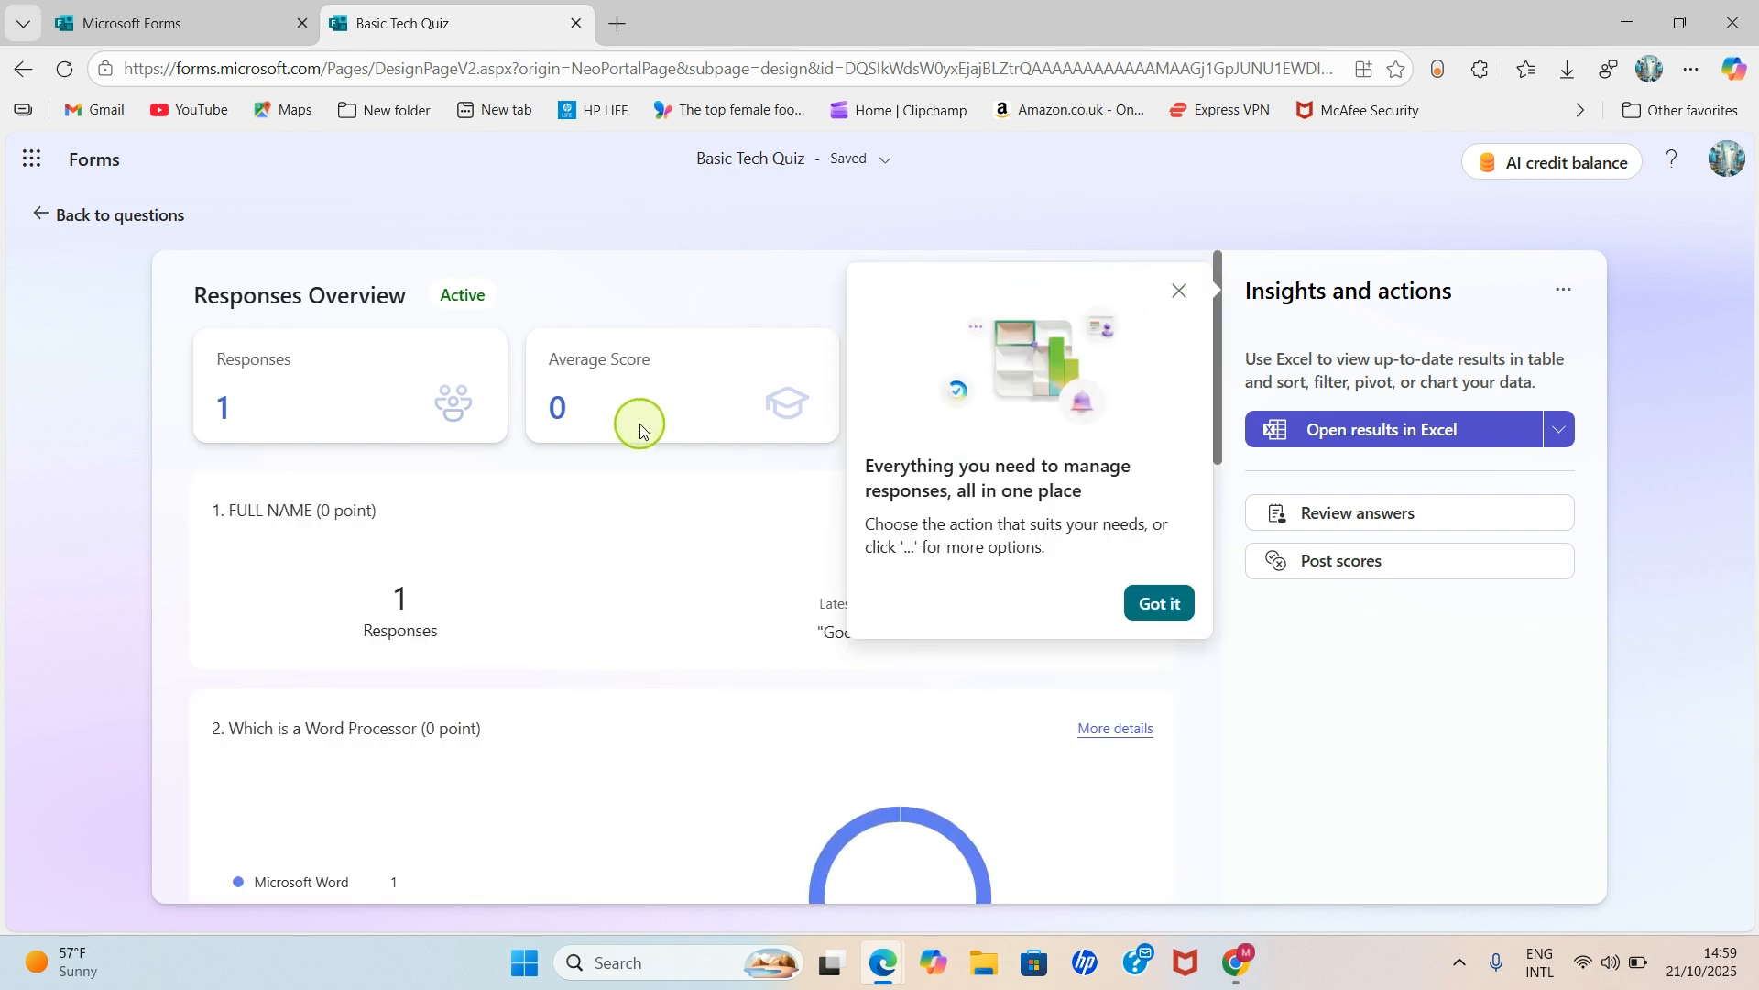
# - Scroll through the summary showing 1 response, average score 0 and time 00:39
pyautogui.scroll(-1, 359, 499)
pyautogui.scroll(-2, 362, 476)
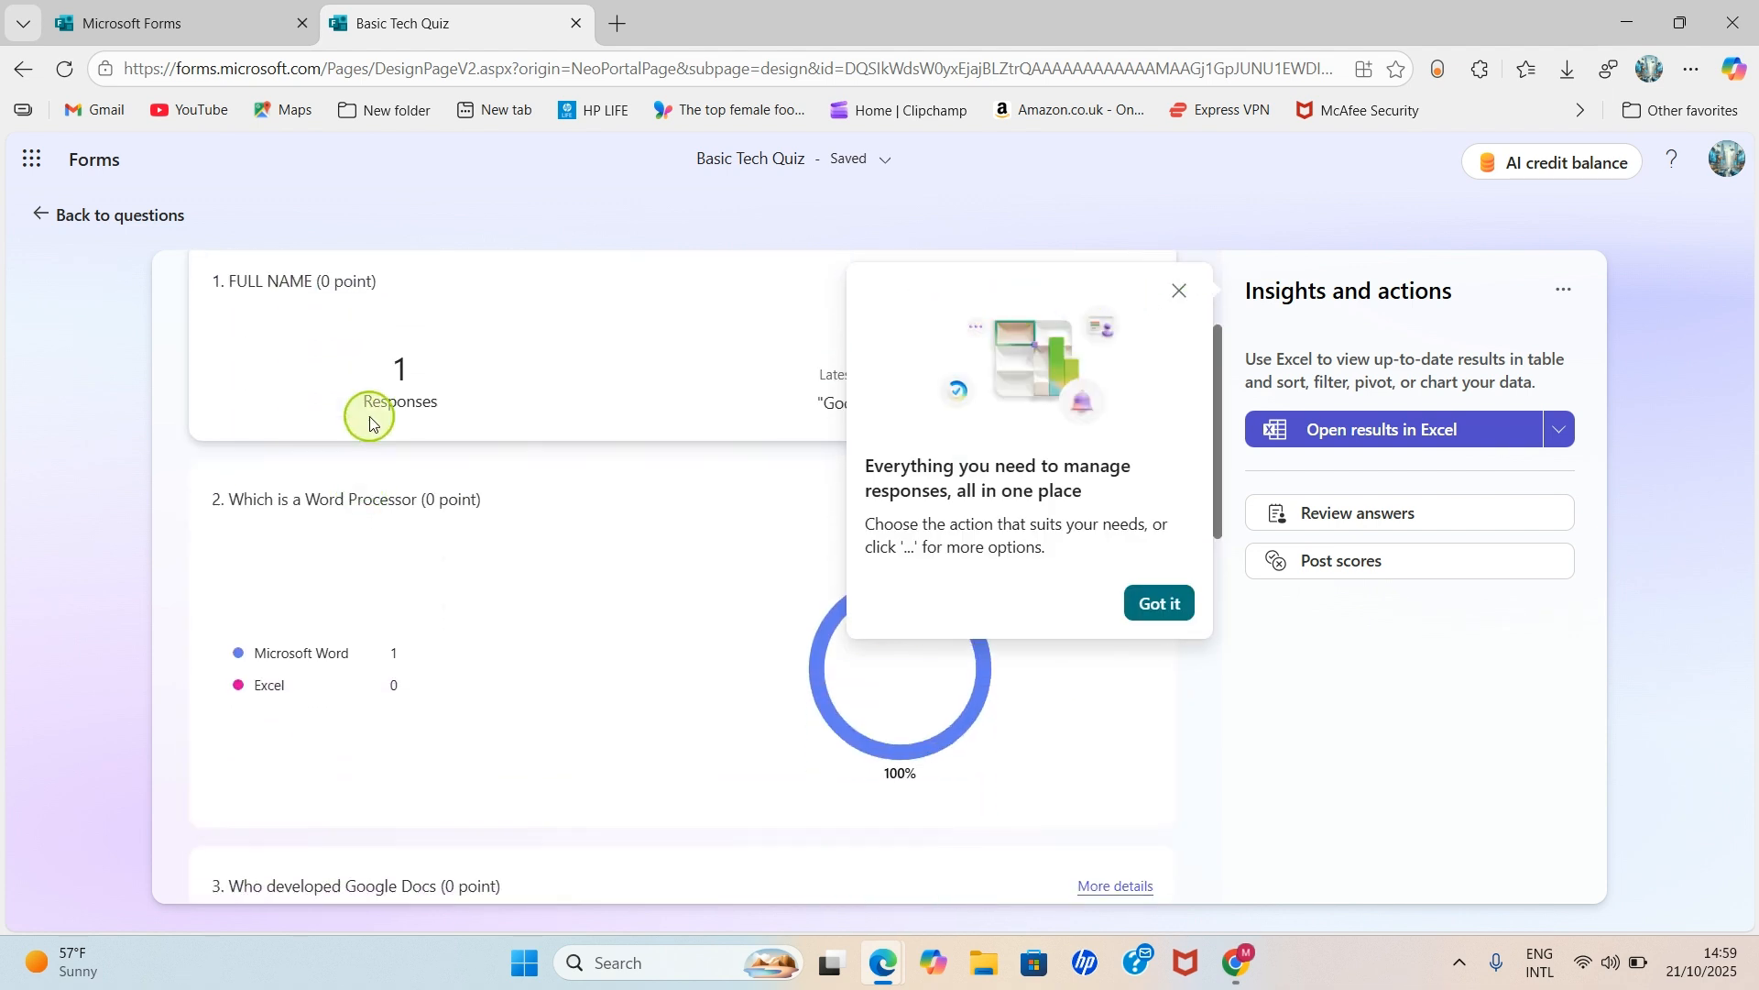
pyautogui.scroll(-2, 394, 522)
pyautogui.scroll(-2, 438, 633)
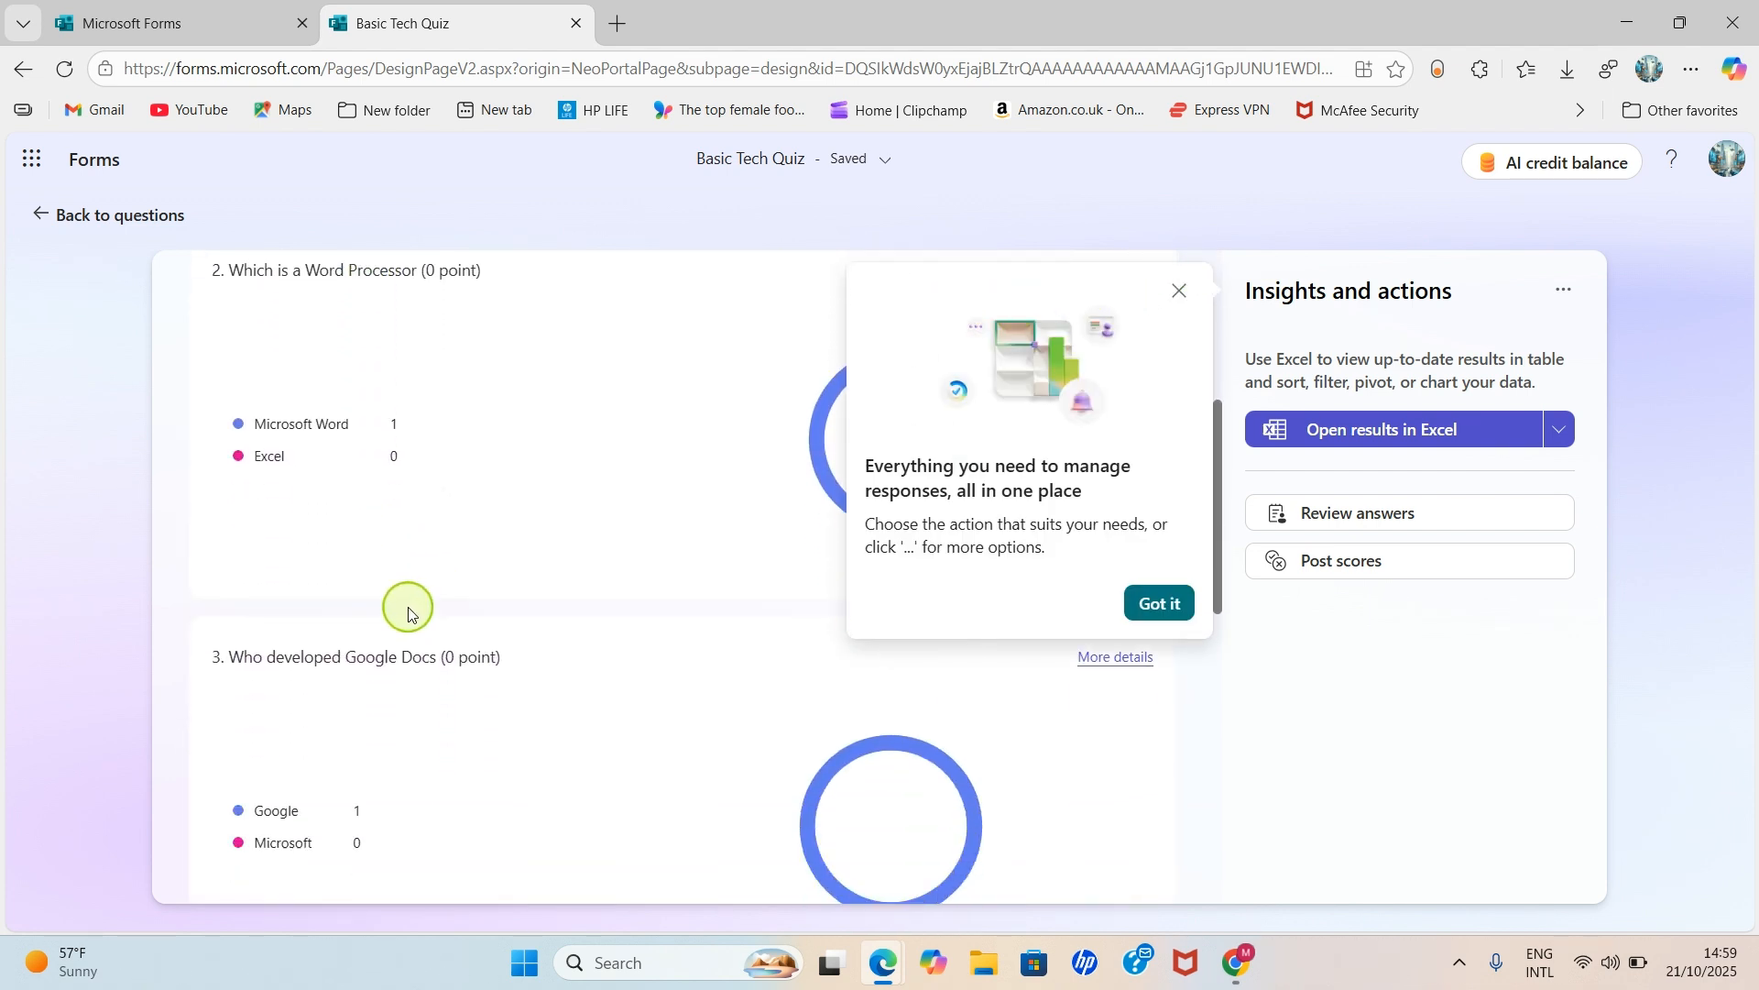
pyautogui.scroll(-6, 412, 586)
pyautogui.scroll(-3, 424, 627)
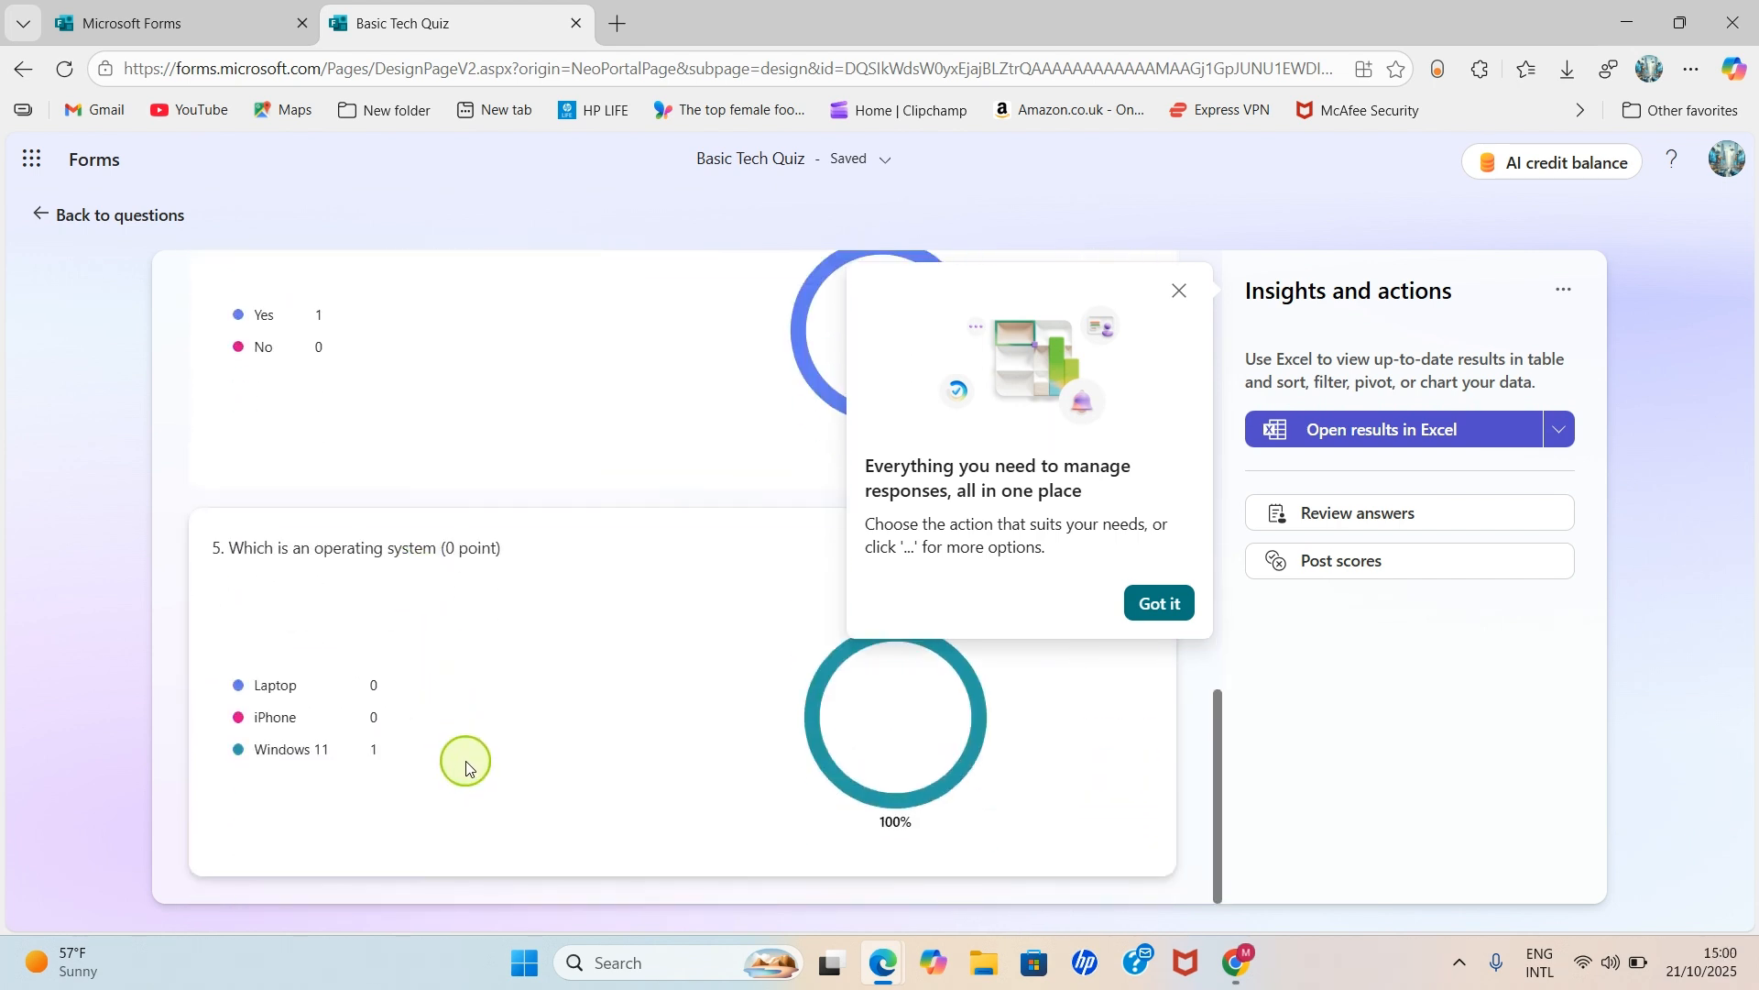
pyautogui.scroll(1, 467, 762)
pyautogui.scroll(-1, 462, 752)
pyautogui.scroll(1, 461, 750)
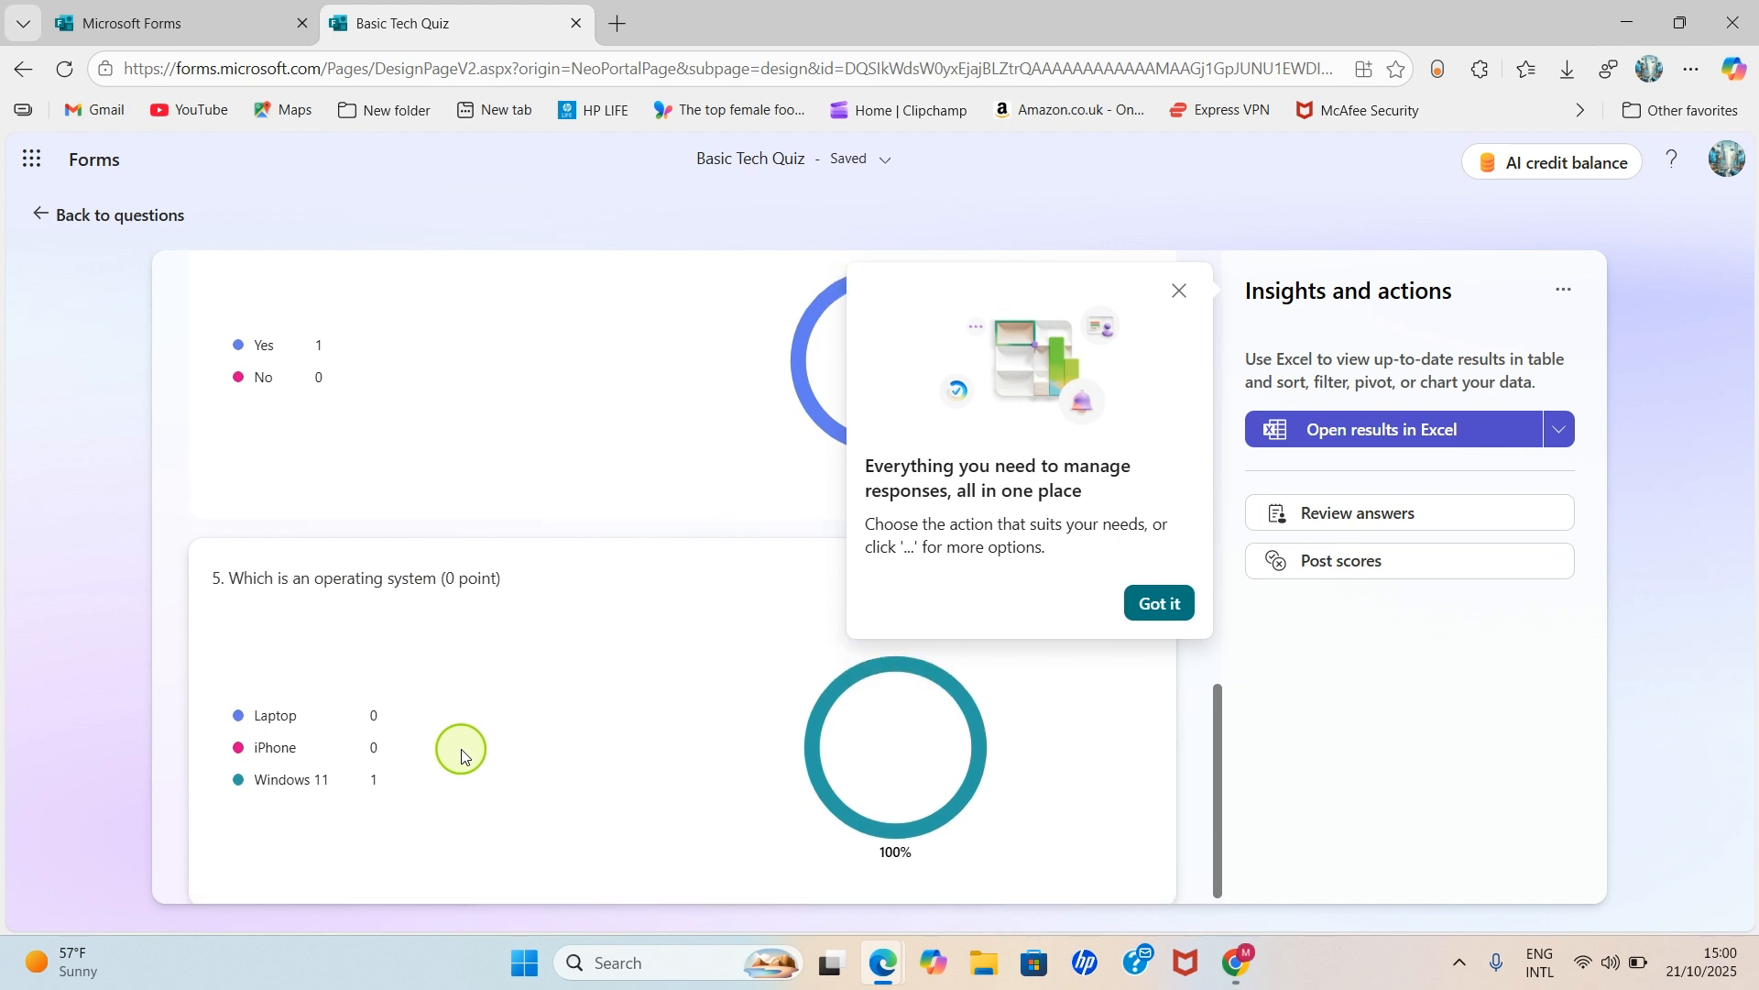
pyautogui.scroll(7, 458, 746)
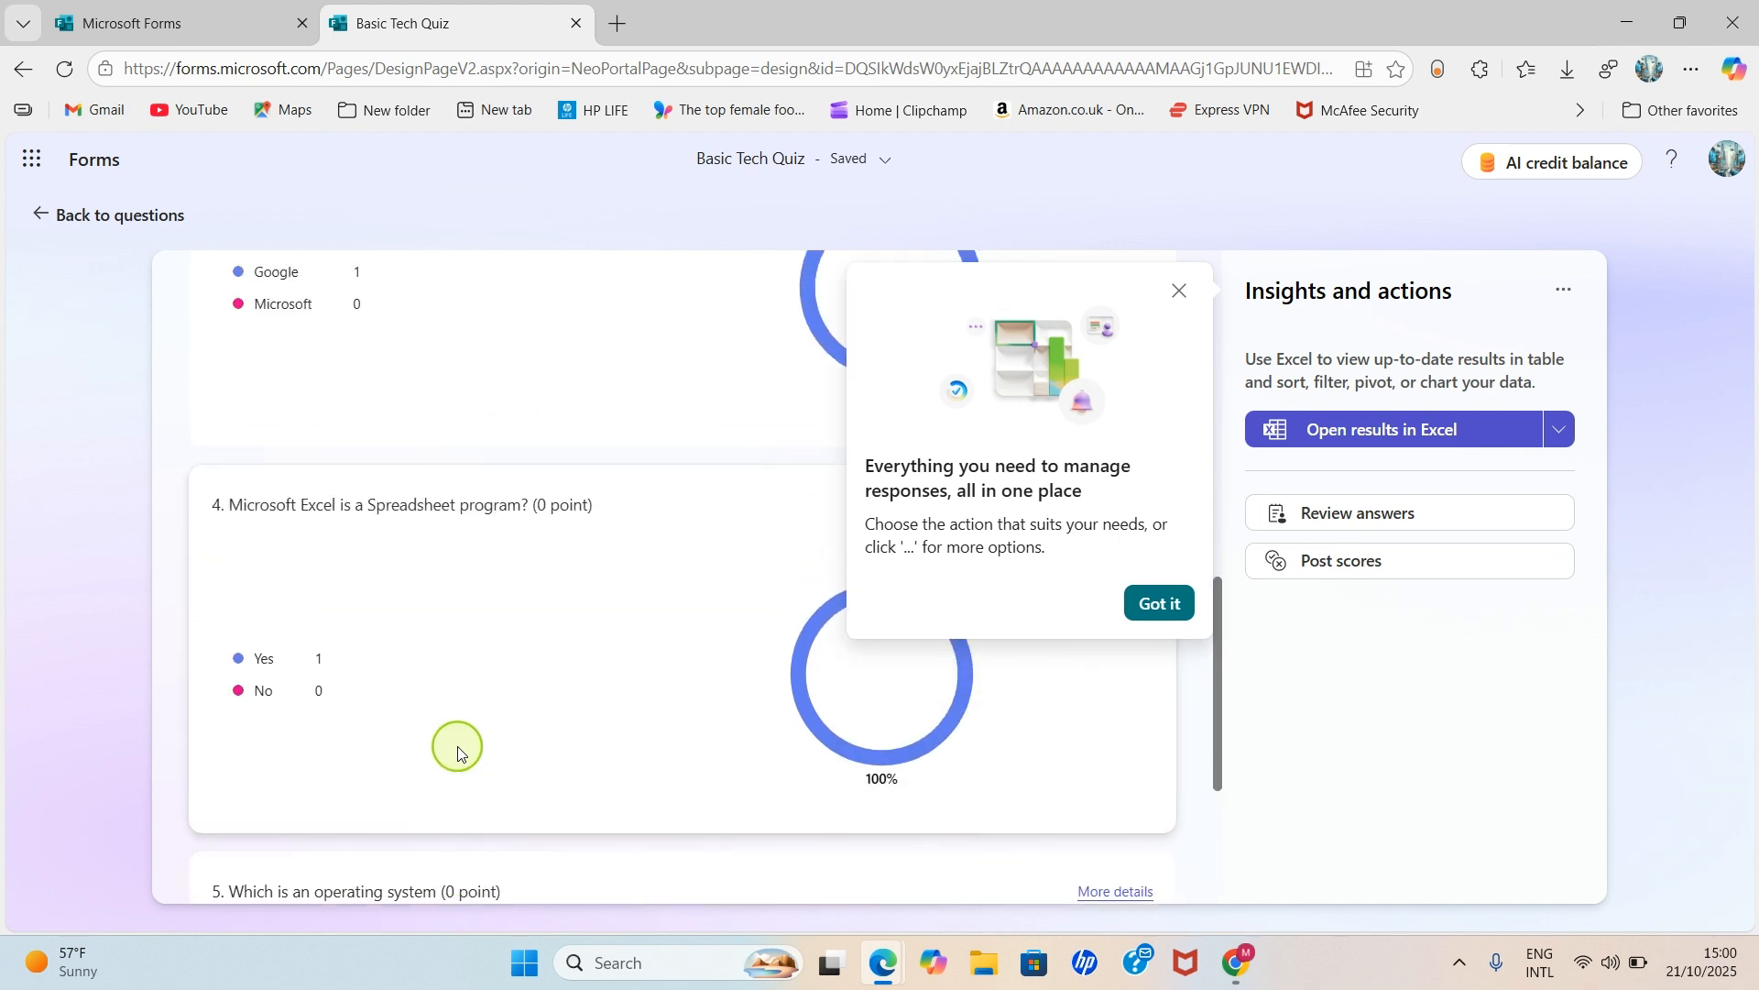
# - Dismiss the response management tip and review the per-question answers
pyautogui.click(1156, 604)
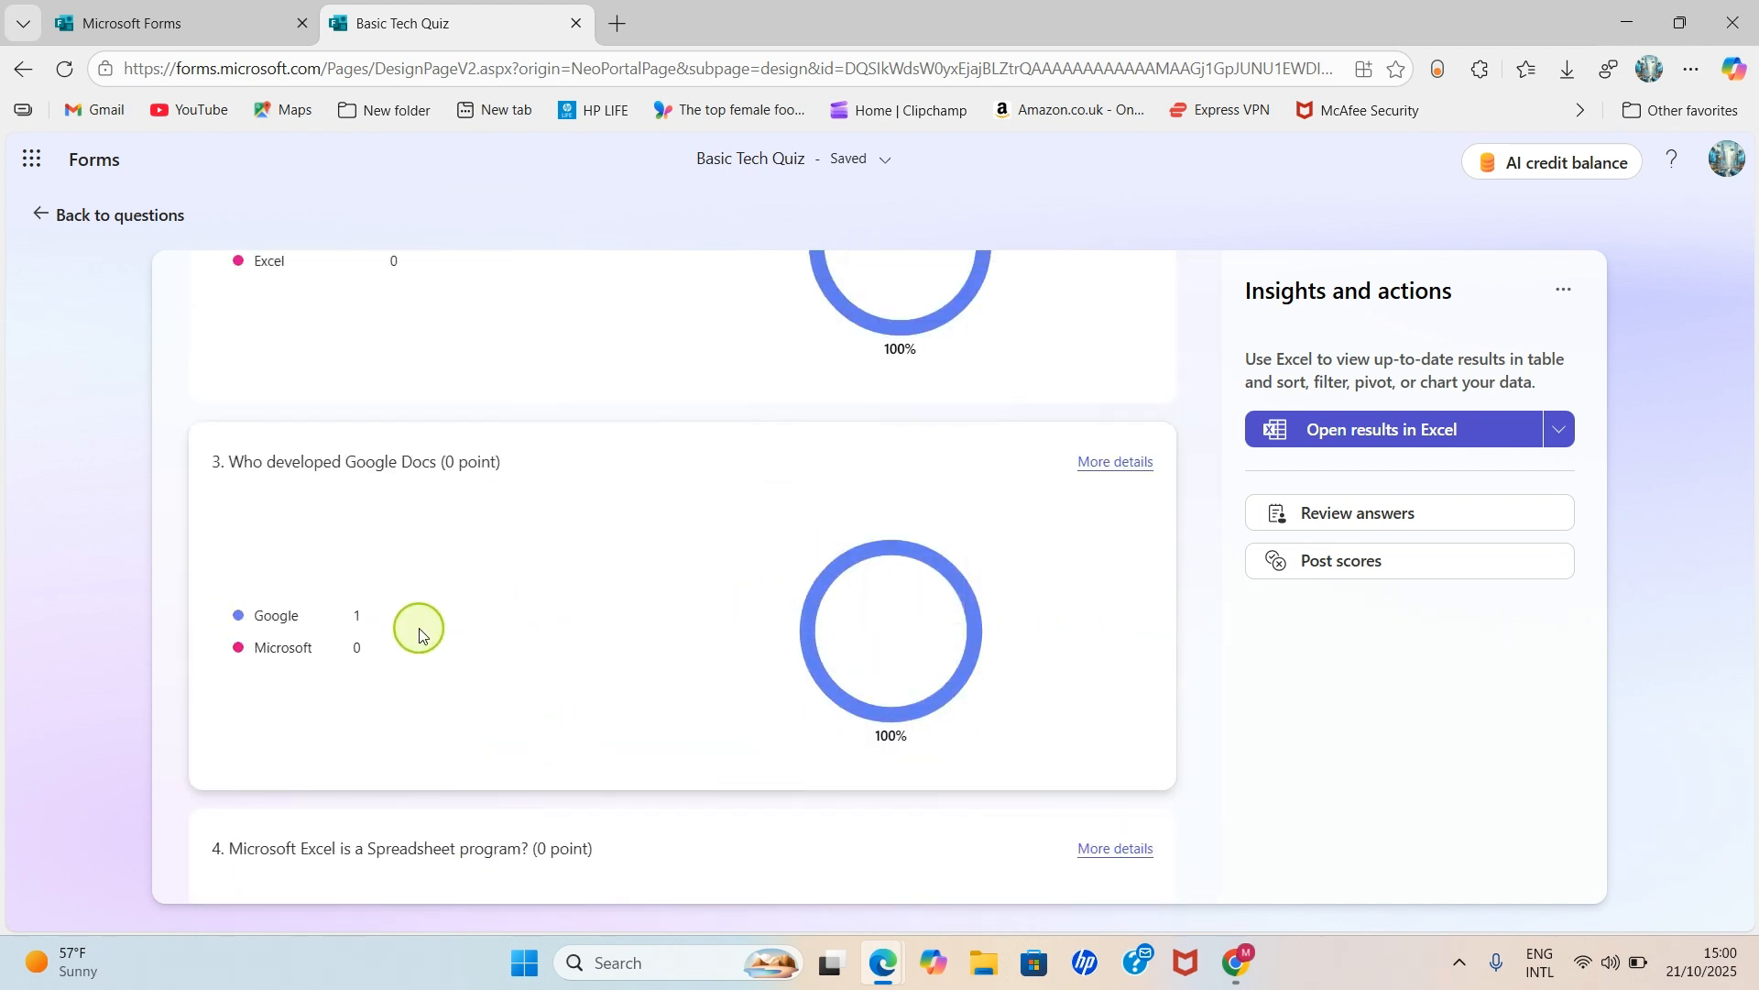
pyautogui.moveTo(315, 617)
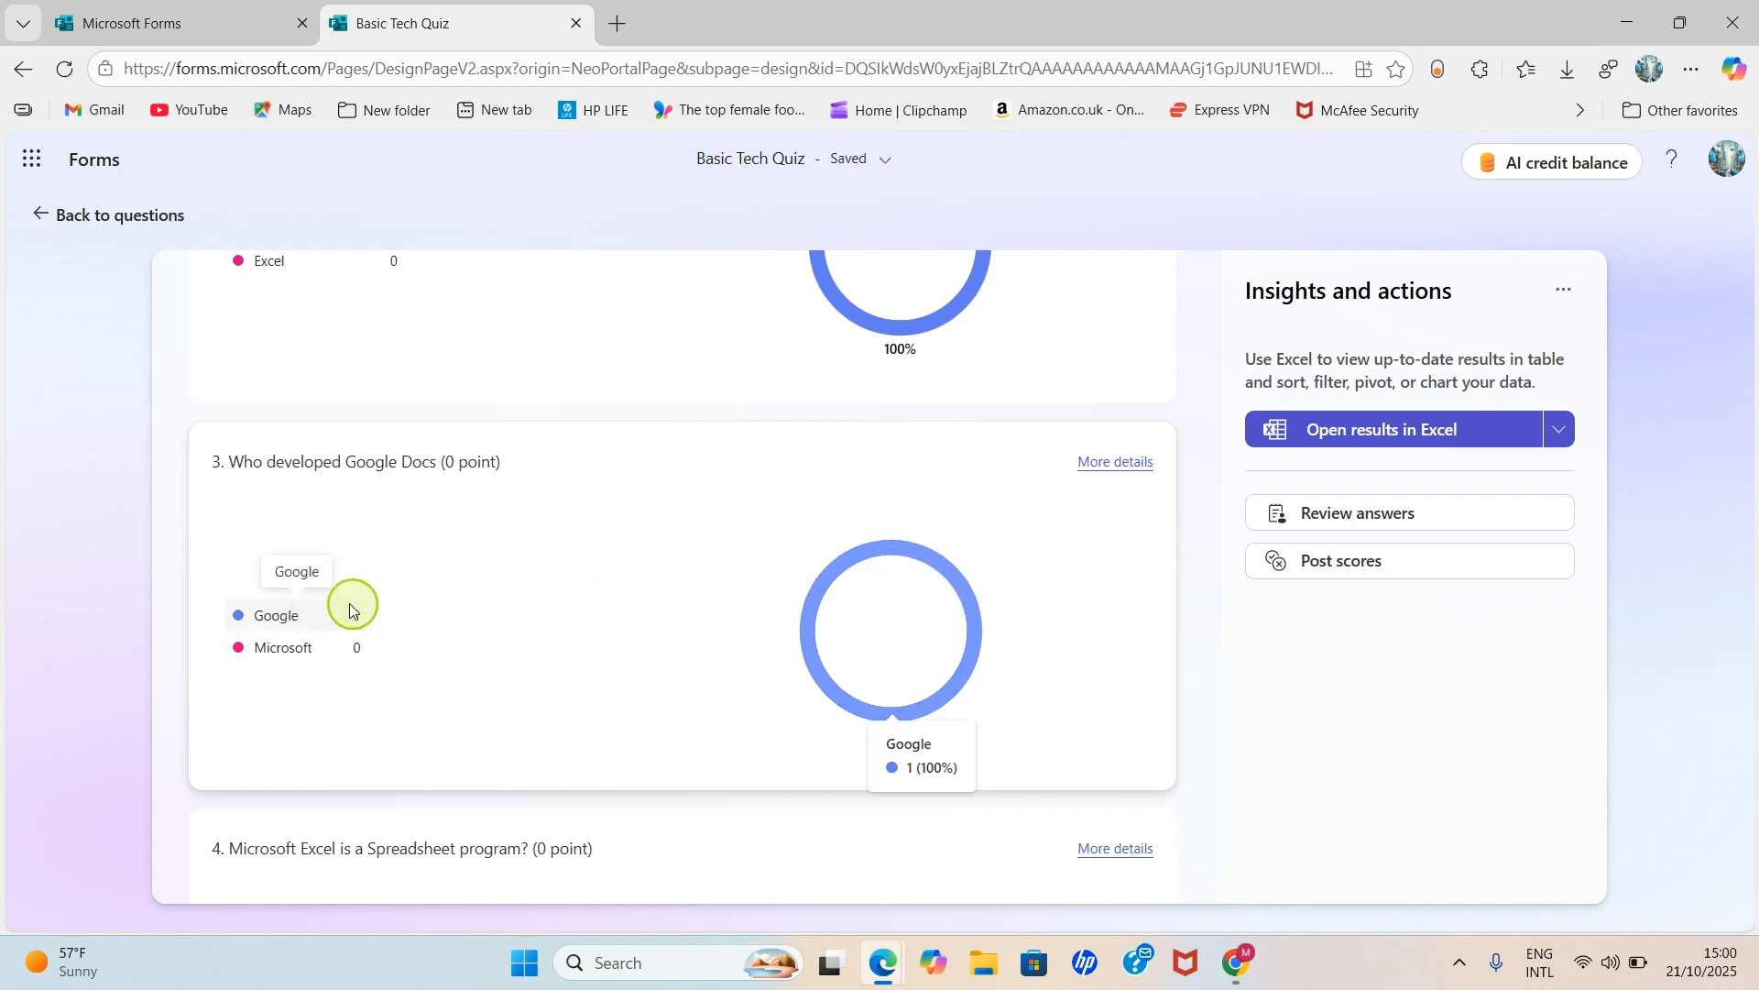
pyautogui.scroll(-2, 355, 614)
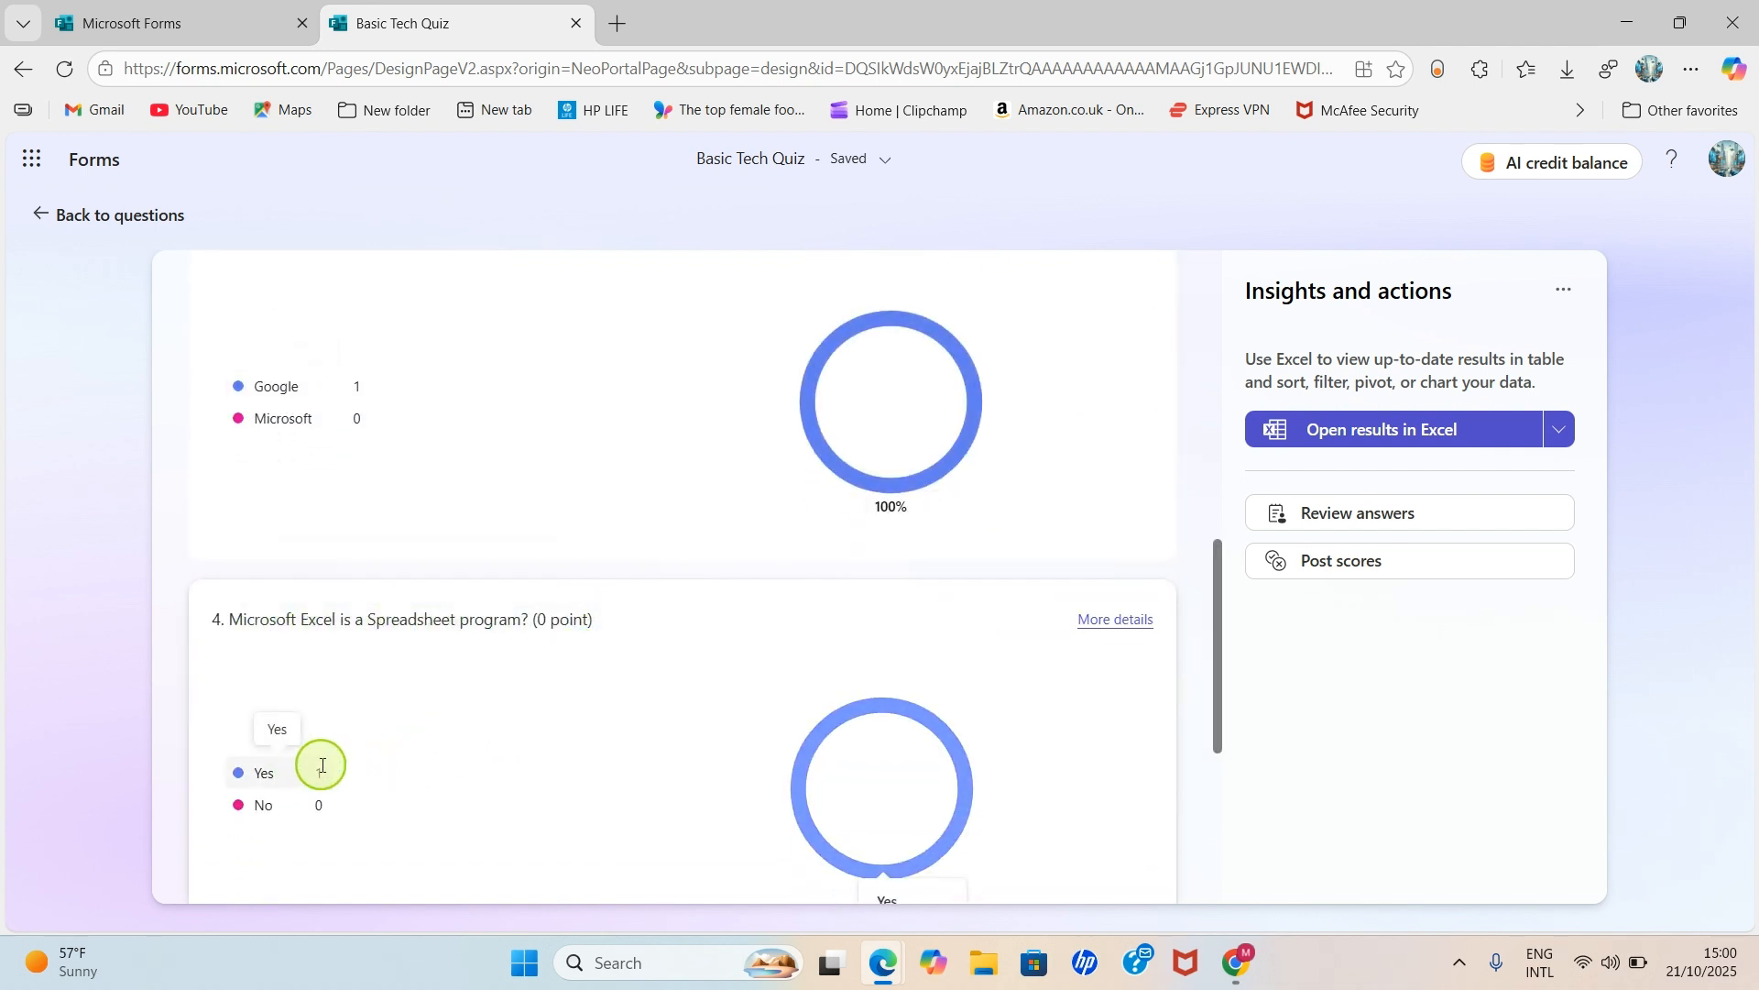
pyautogui.scroll(-3, 486, 738)
pyautogui.scroll(-1, 484, 737)
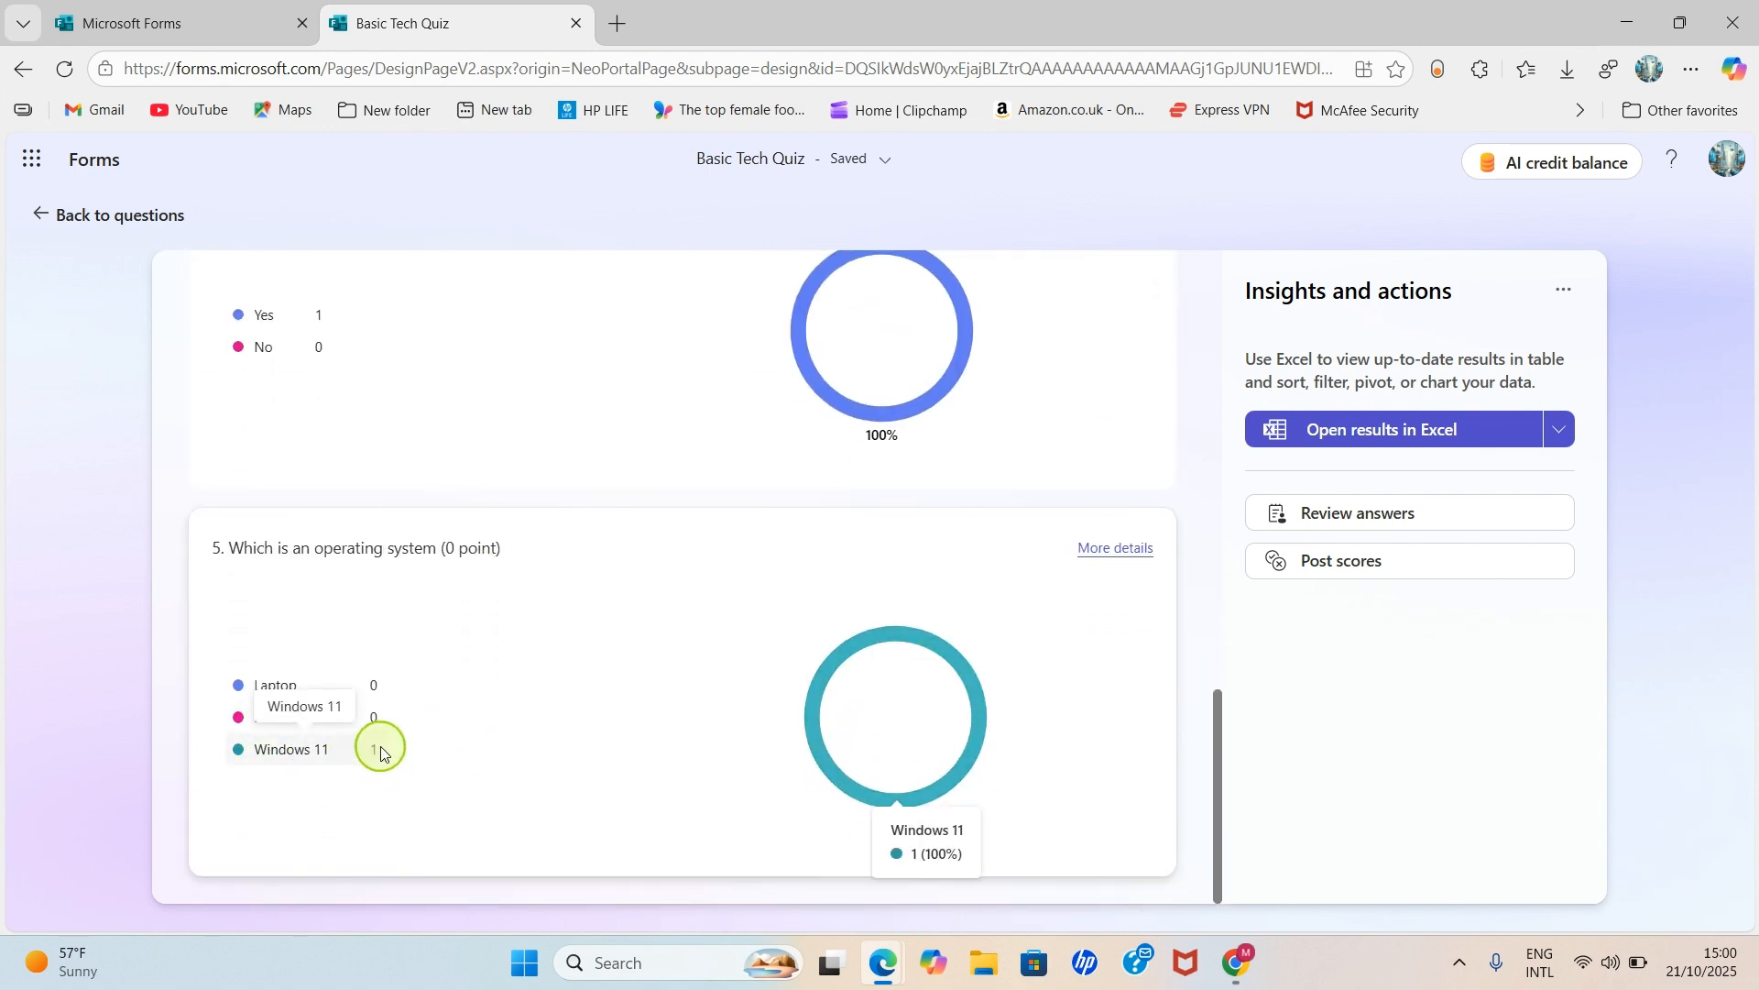
pyautogui.scroll(4, 502, 703)
pyautogui.scroll(8, 503, 702)
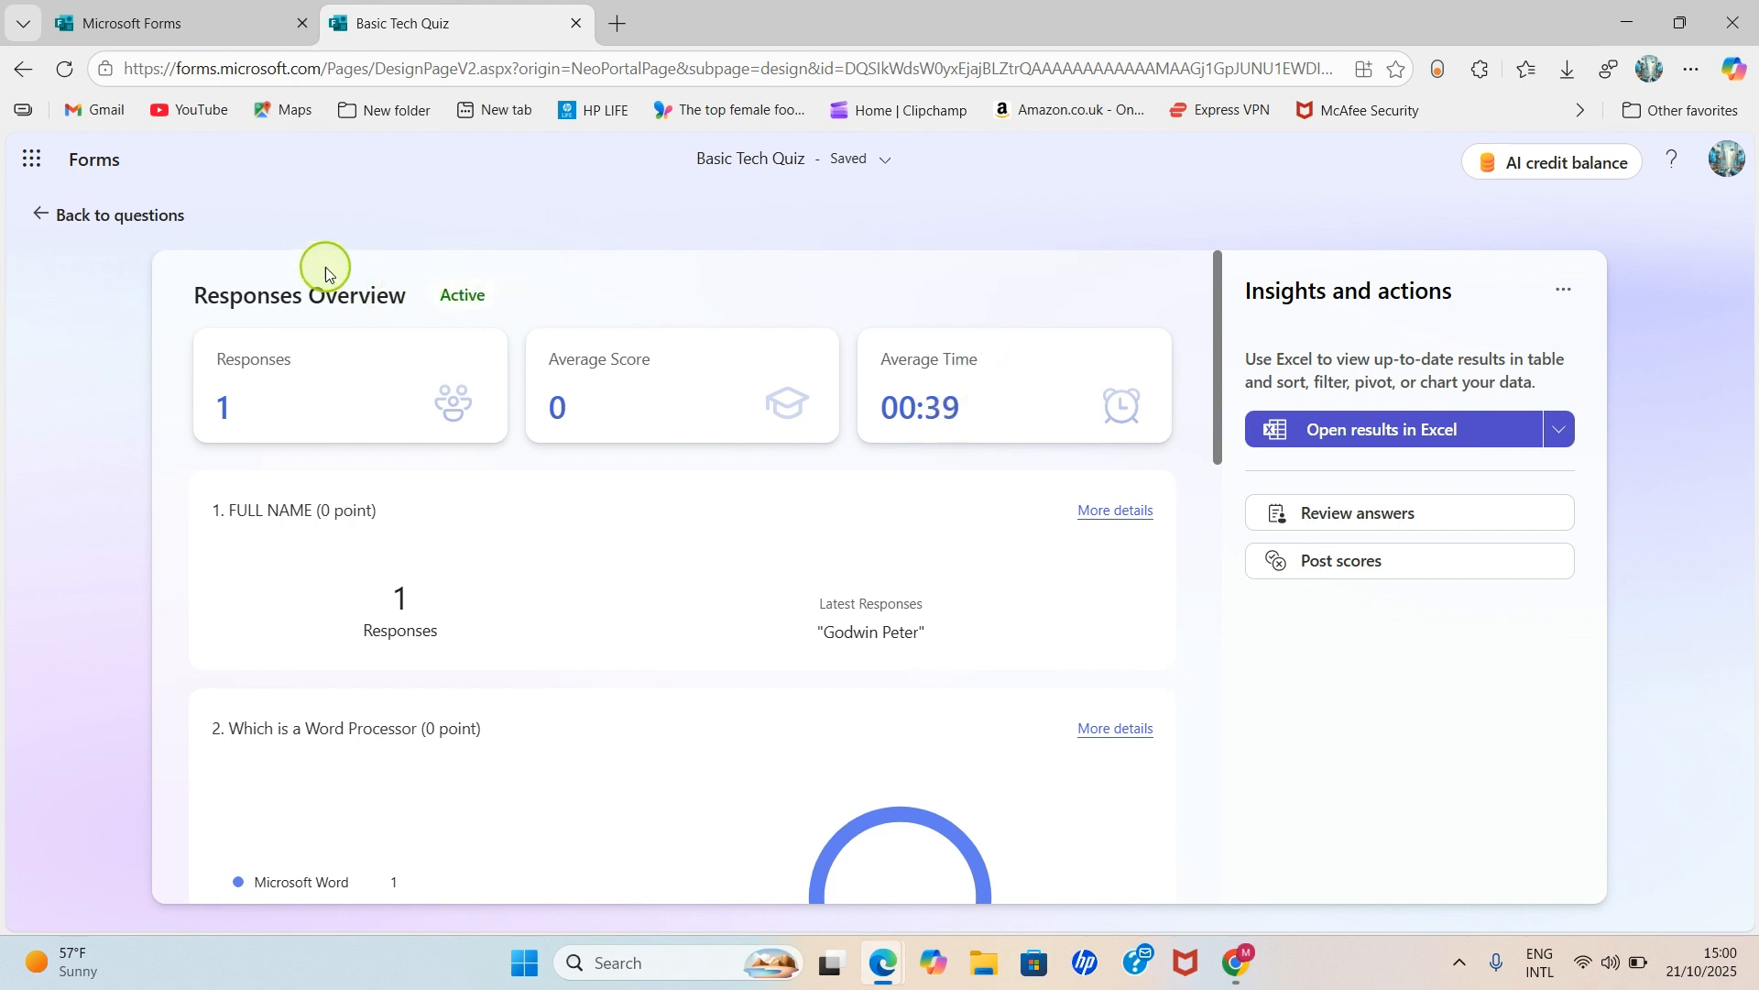
# - Go back from the Responses page to the Basic Tech Quiz question editor
pyautogui.click(52, 216)
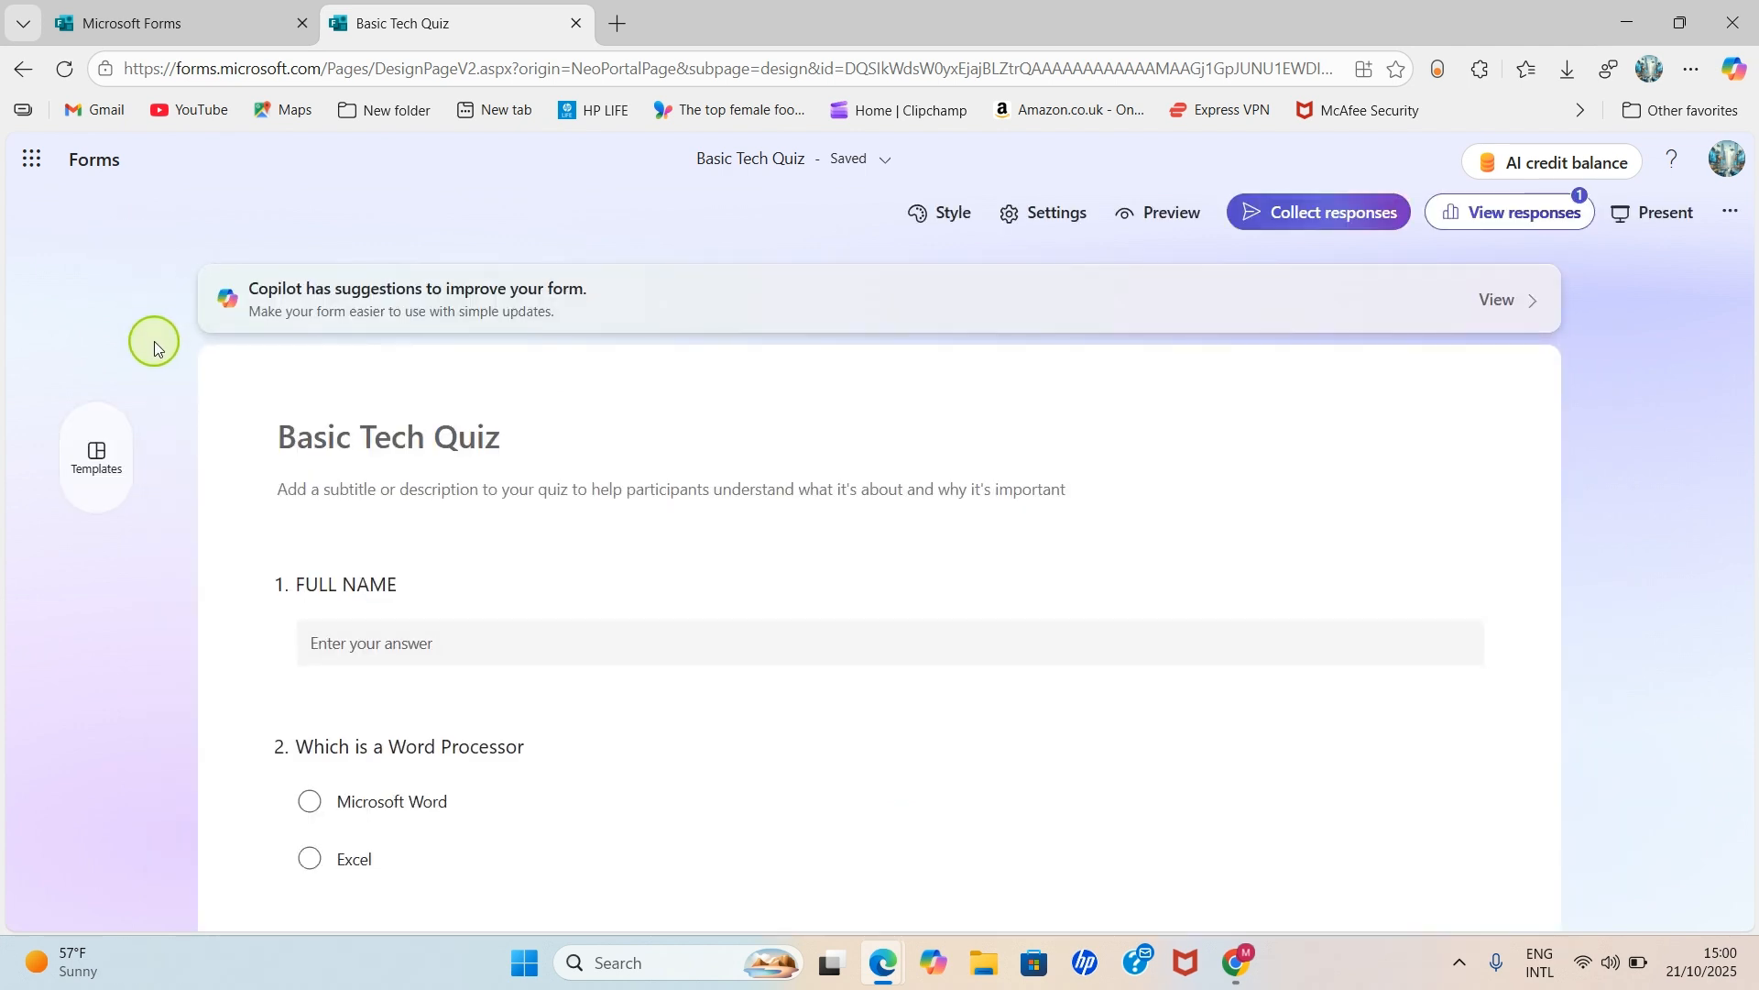
pyautogui.scroll(-1, 541, 469)
pyautogui.scroll(1, 545, 473)
# - In quiz Settings, enable Set time duration and change the limit from 30 to 4 minutes
pyautogui.click(1056, 224)
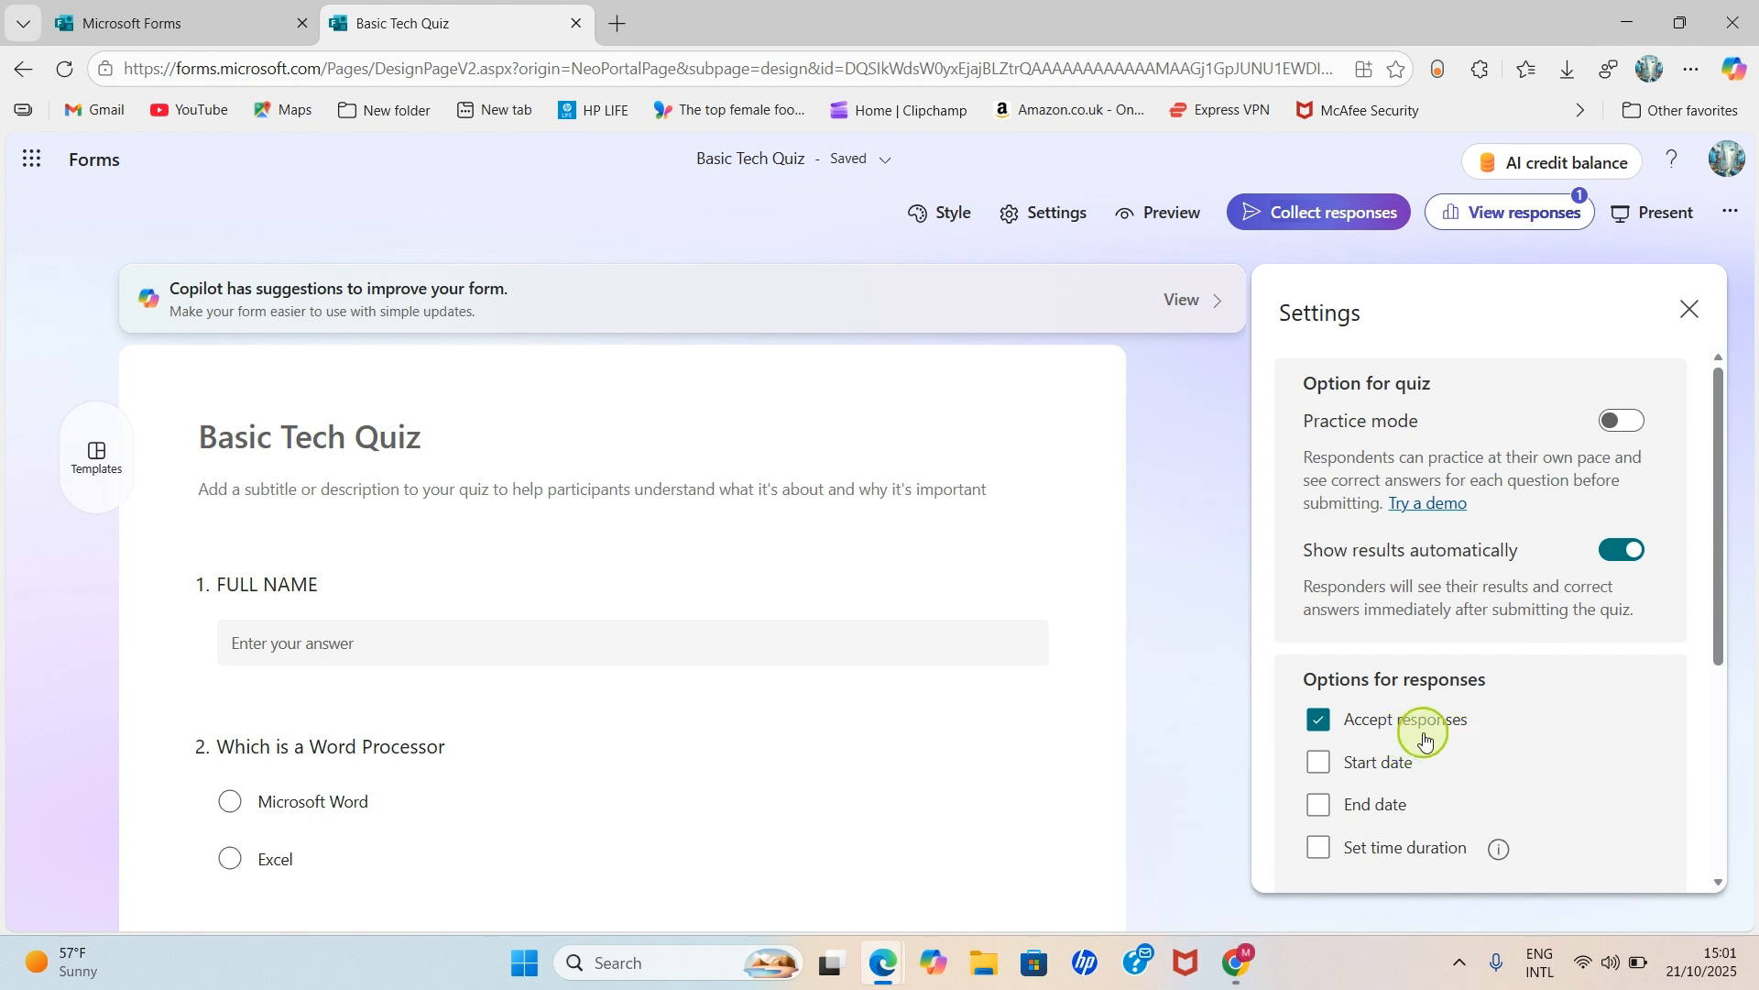
pyautogui.scroll(-3, 1426, 742)
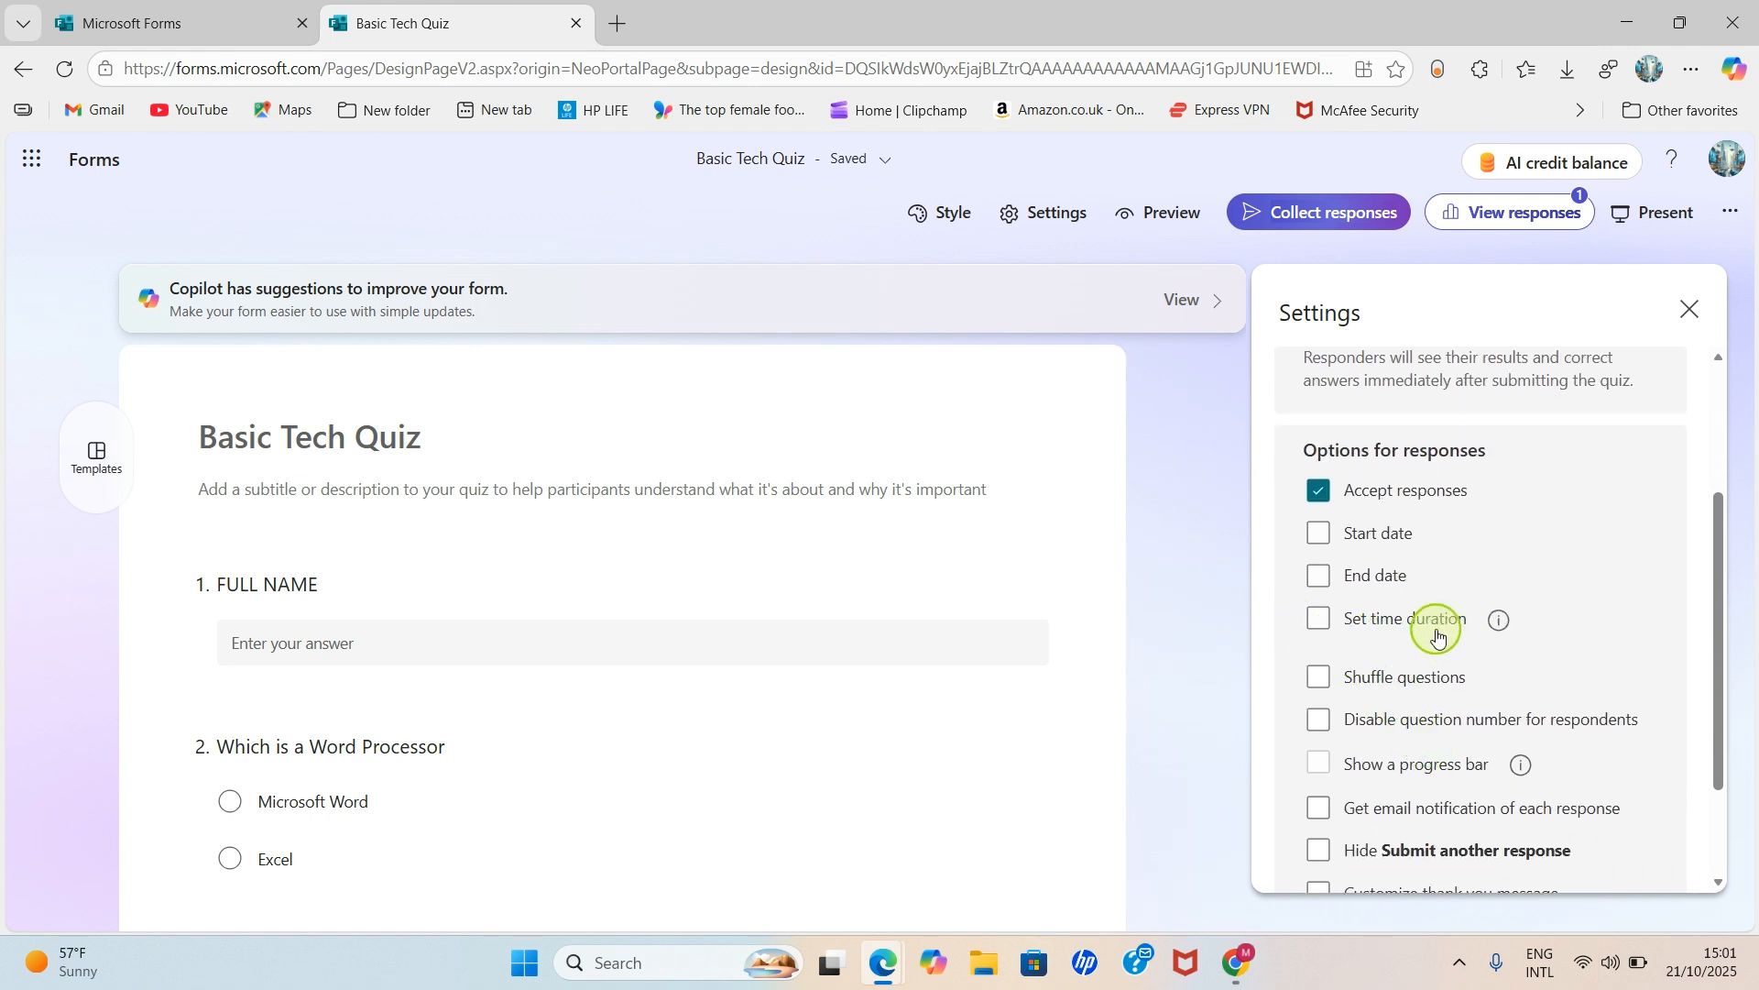
pyautogui.click(1326, 625)
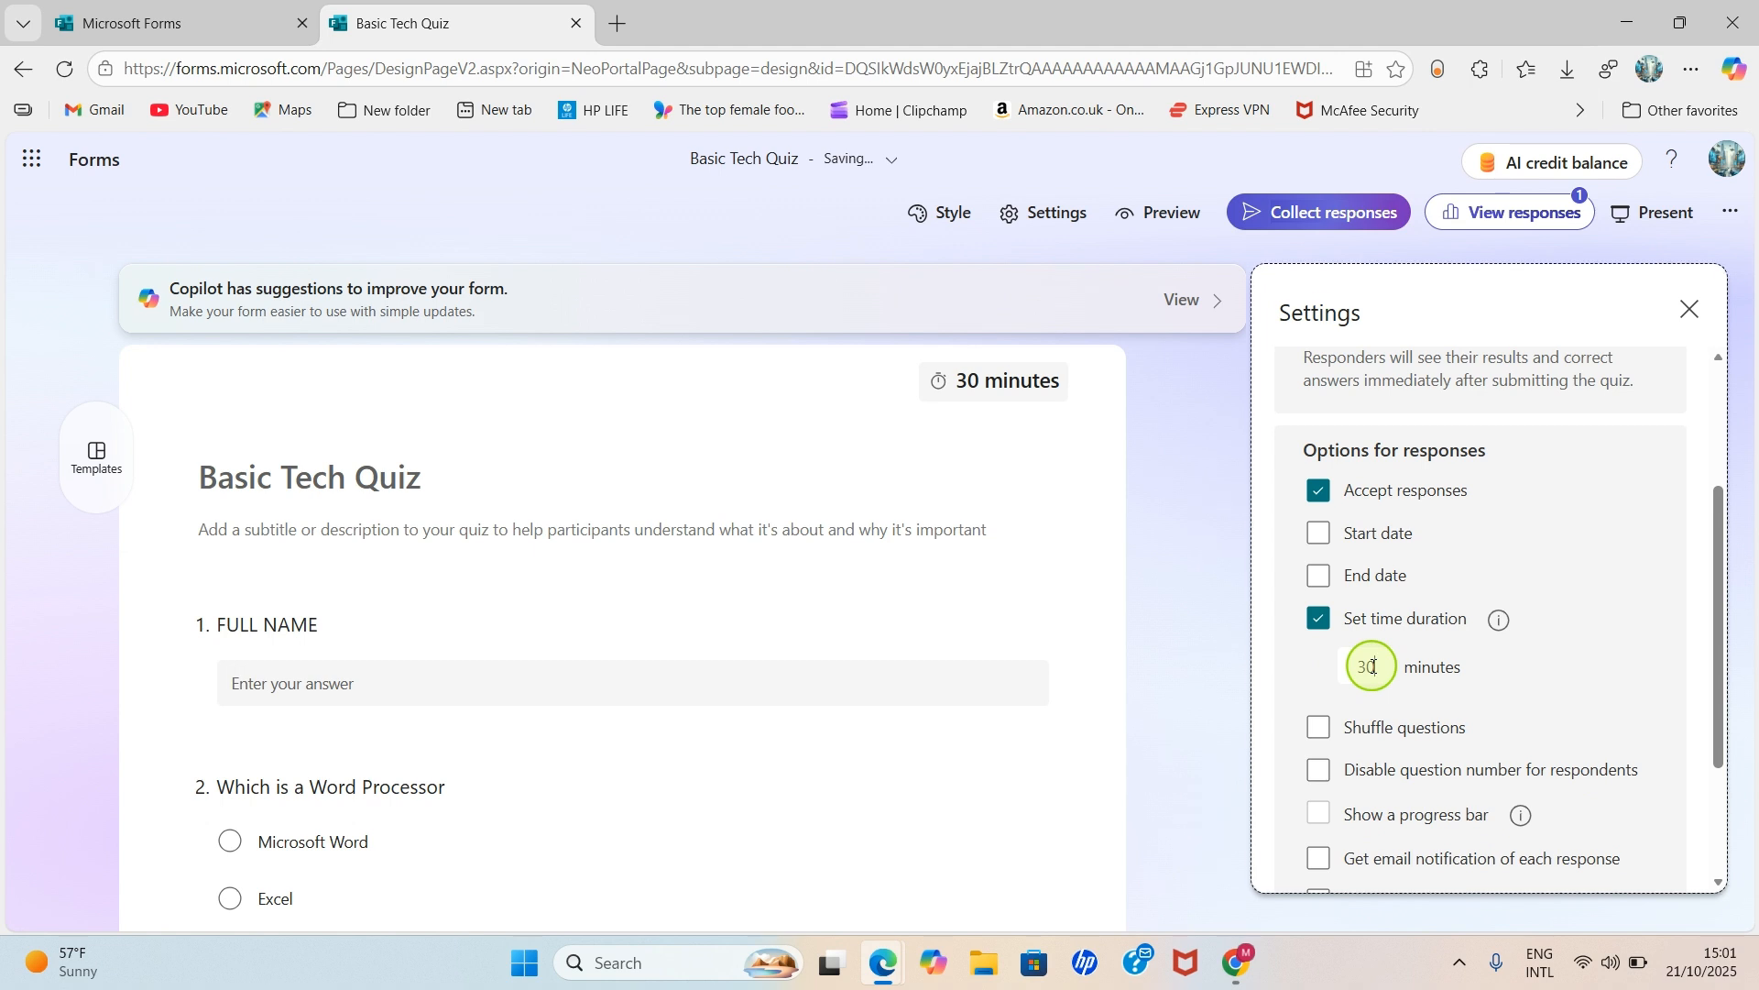
pyautogui.press('BackSpace')
pyautogui.press('BackSpace')
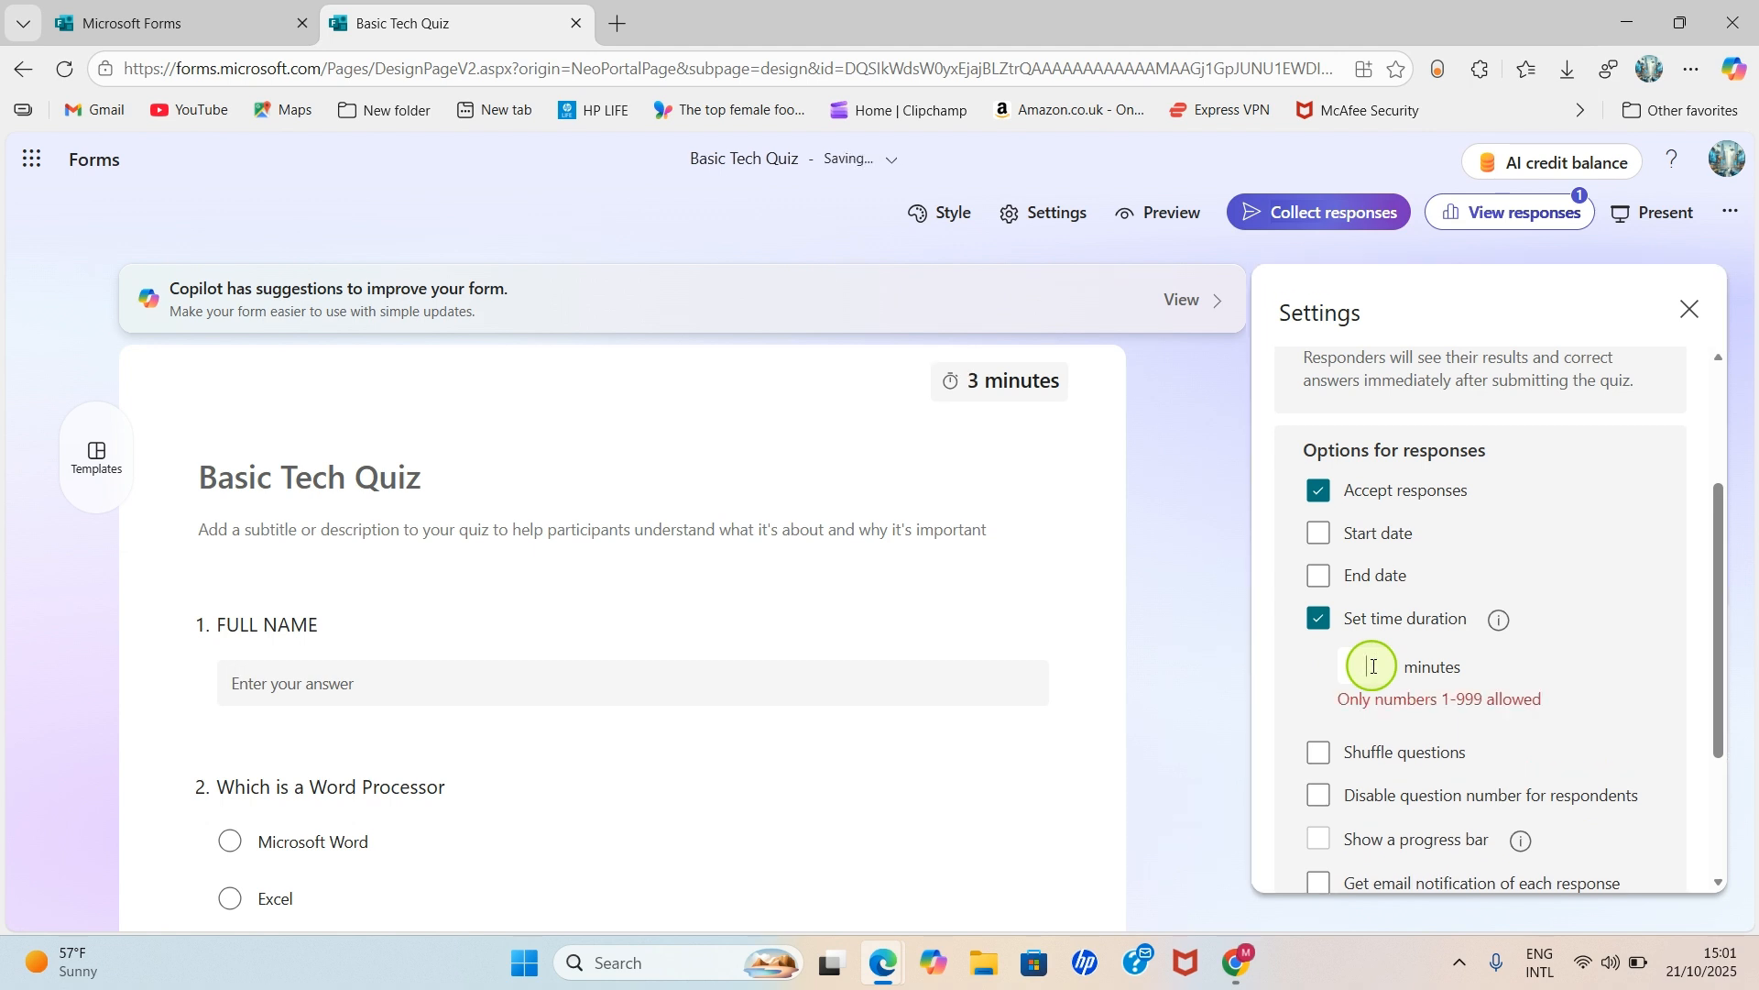
pyautogui.write('4')
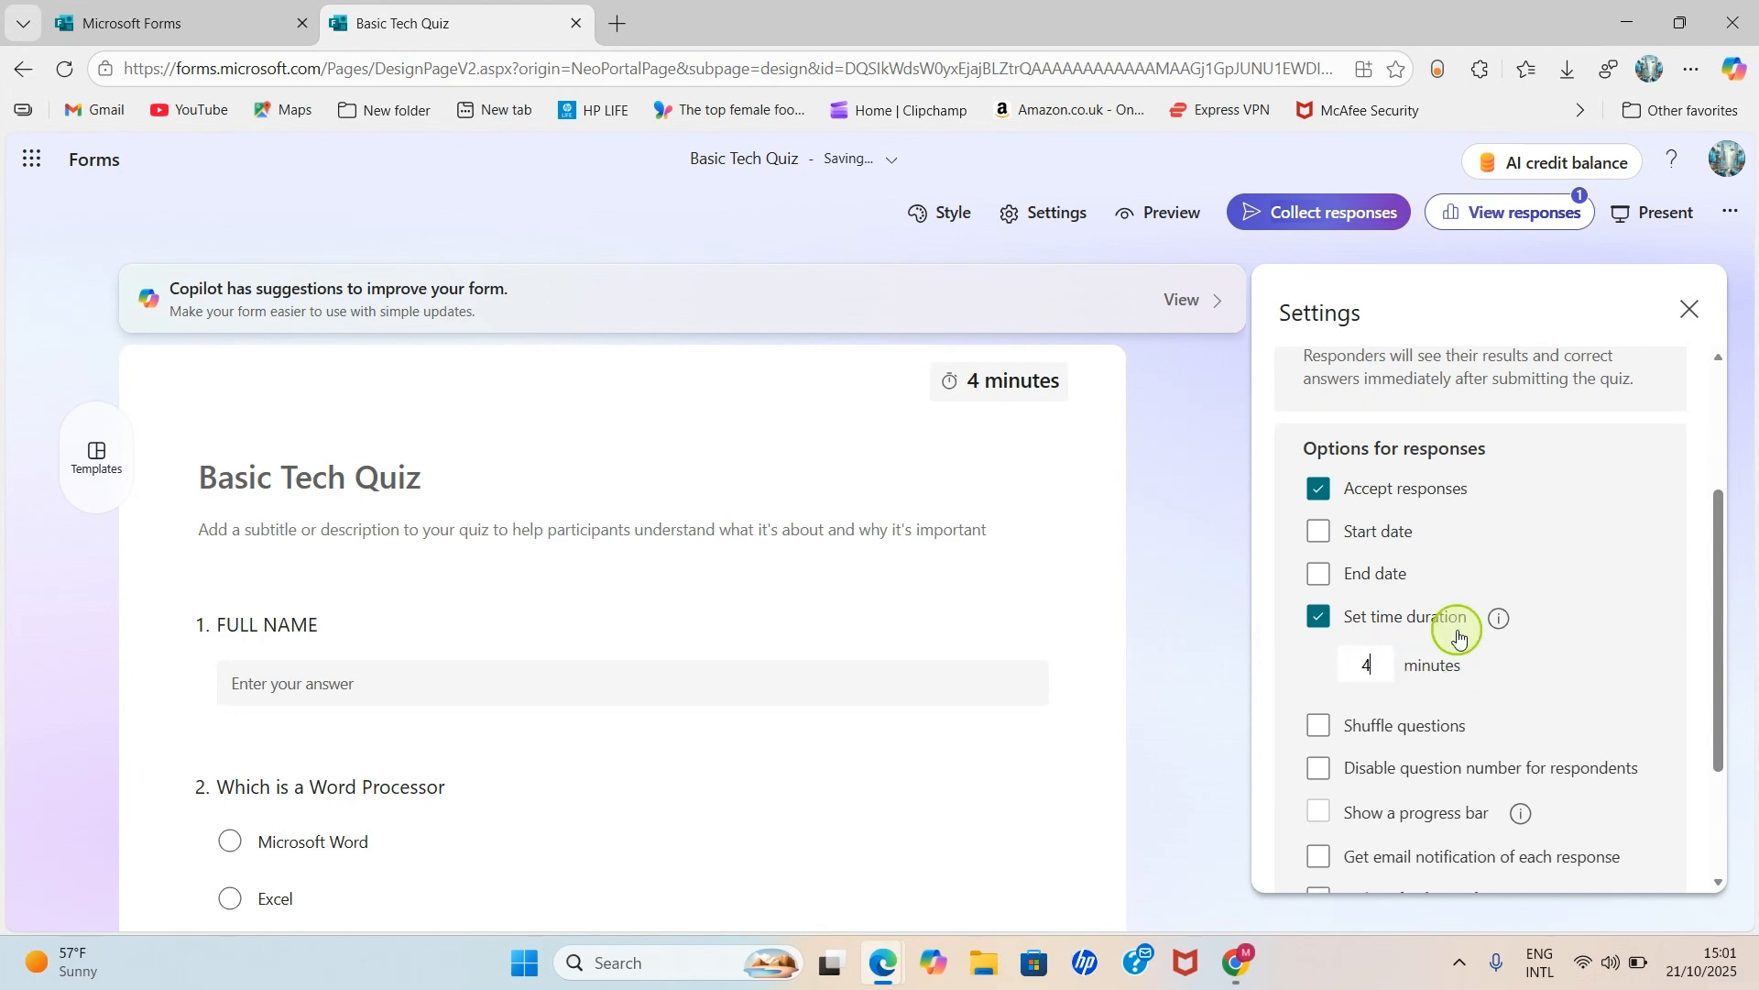
pyautogui.scroll(-1, 1462, 650)
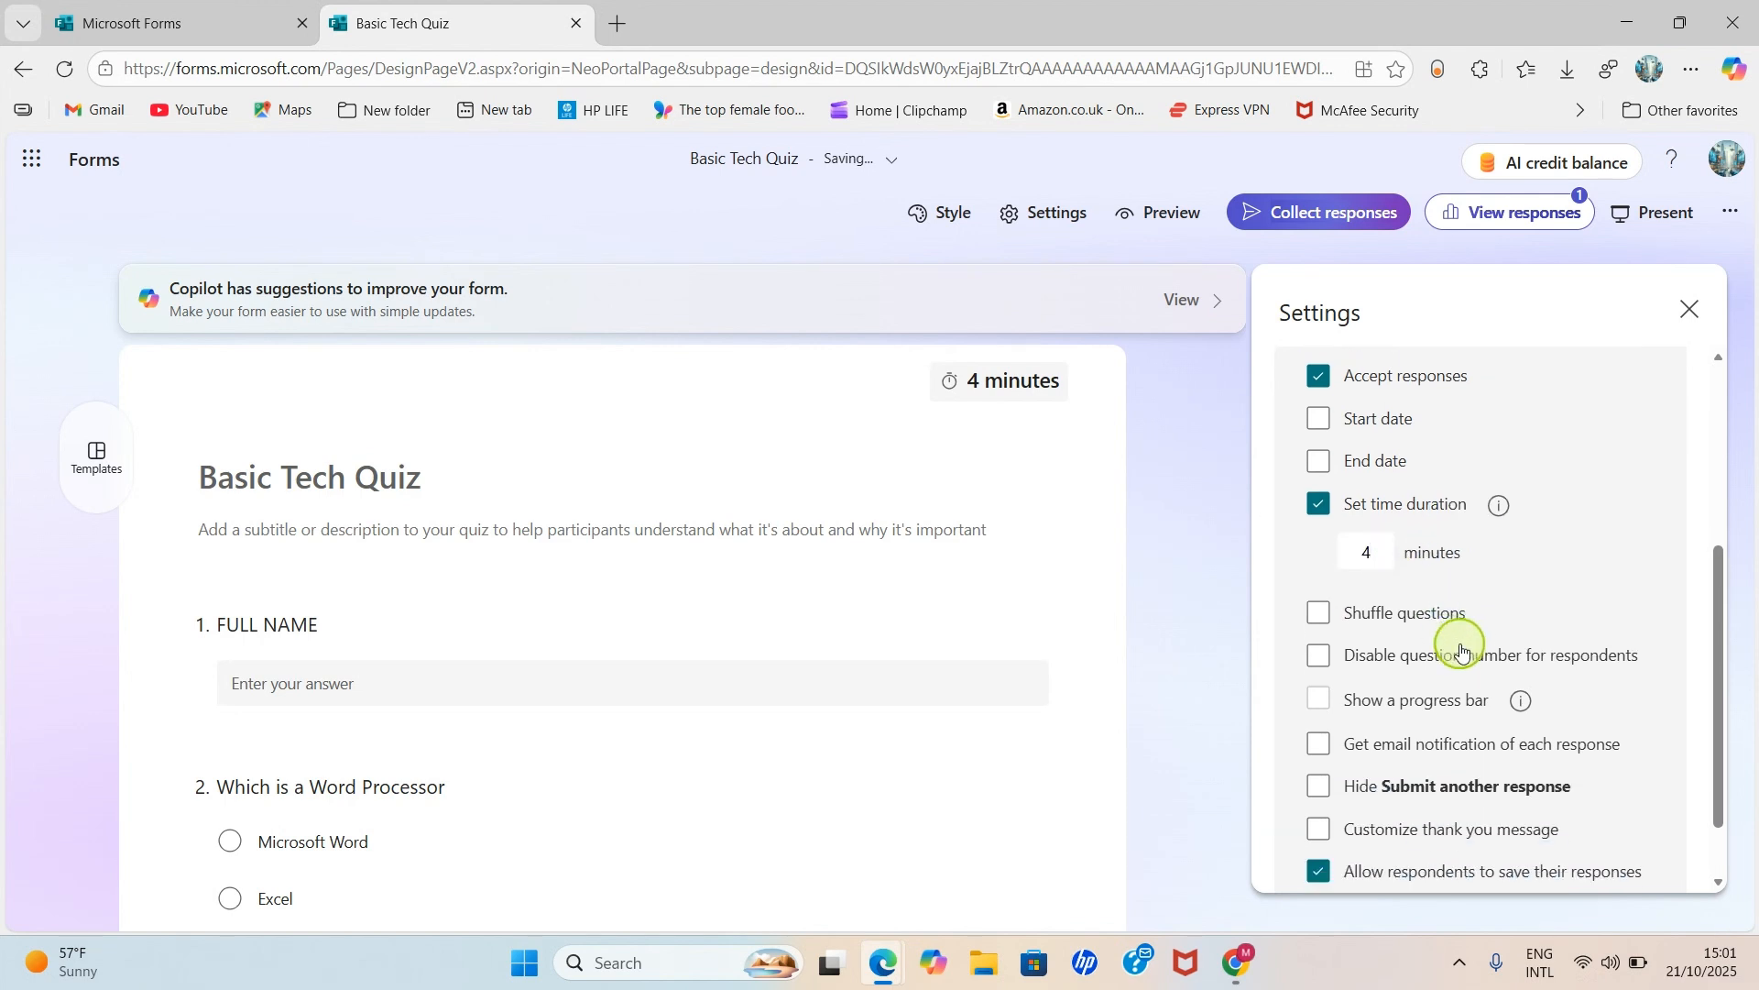
pyautogui.click(1505, 589)
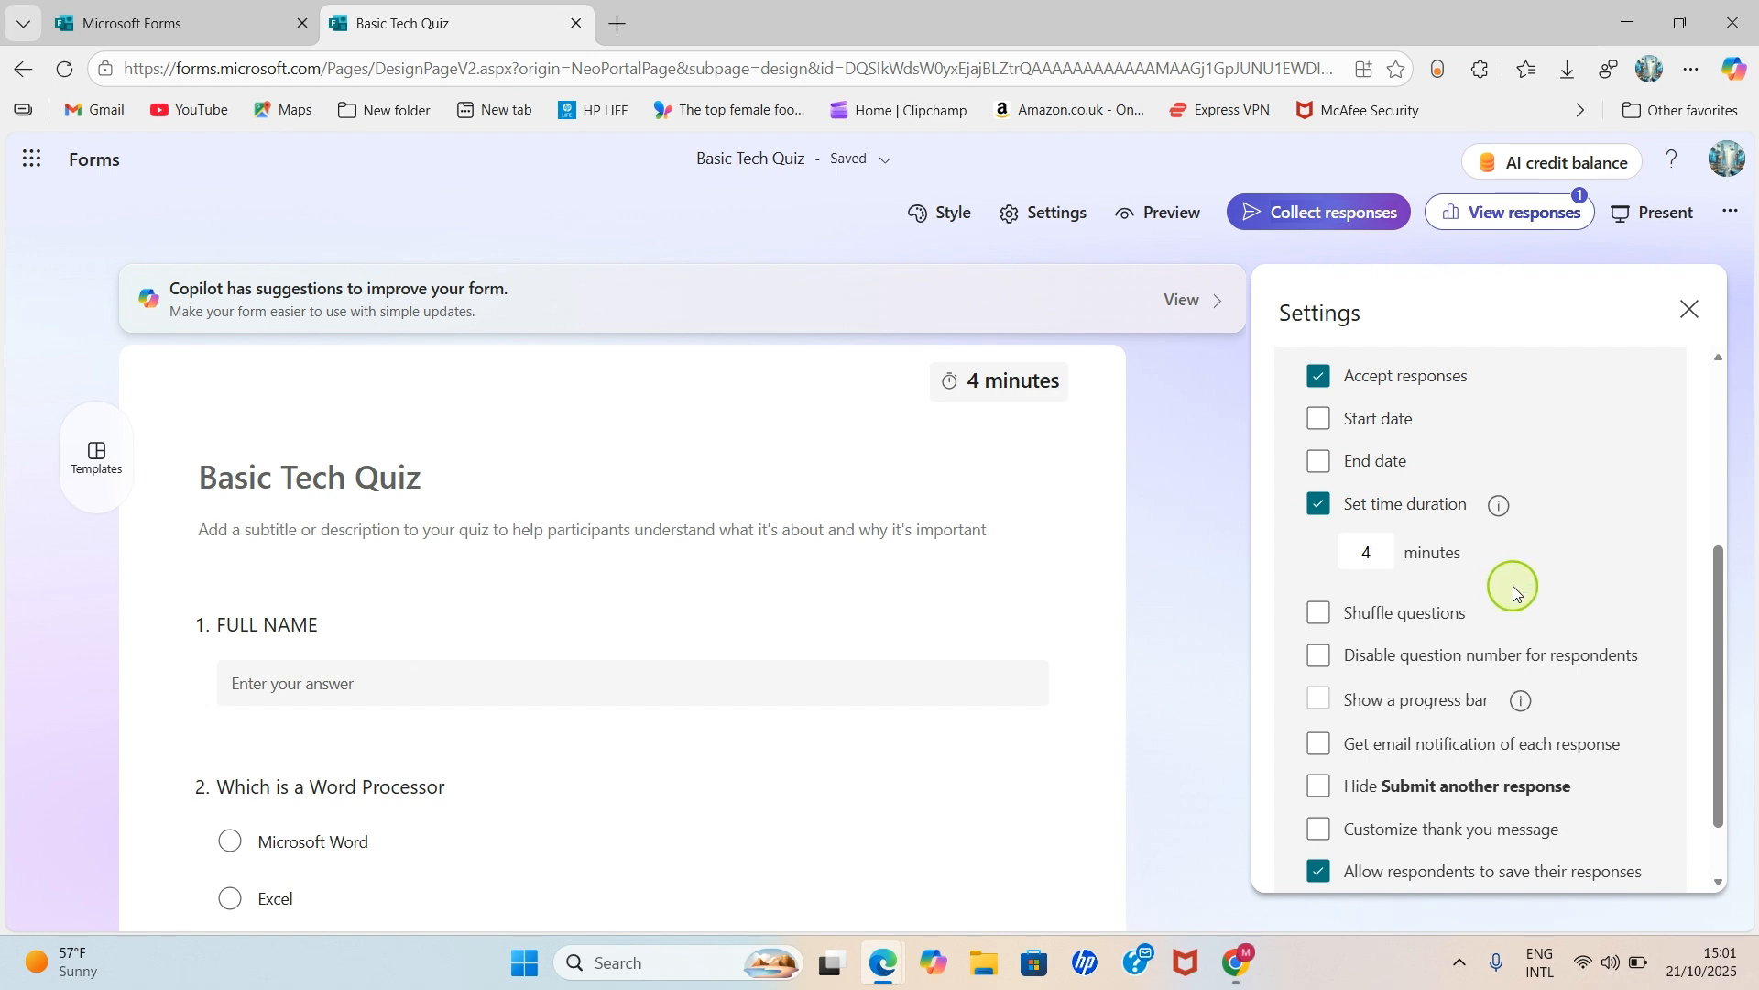
pyautogui.scroll(3, 1511, 592)
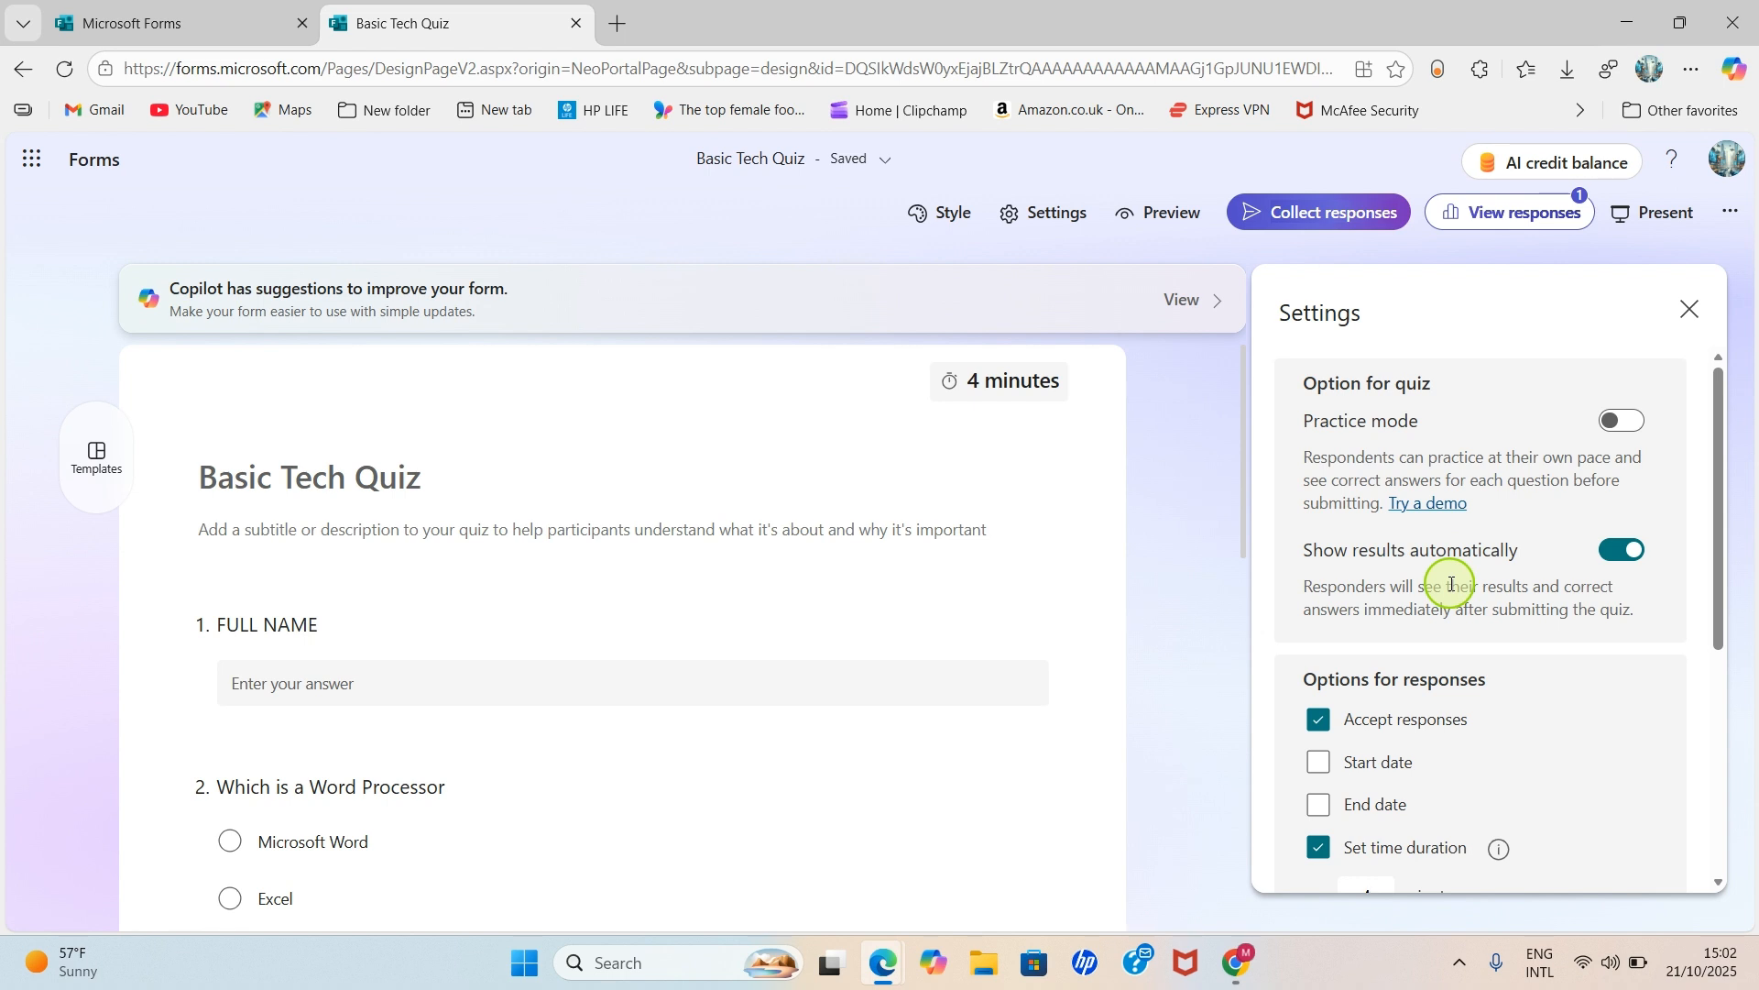
# - Close Settings and mark Microsoft Word as question 2's correct answer
pyautogui.click(472, 519)
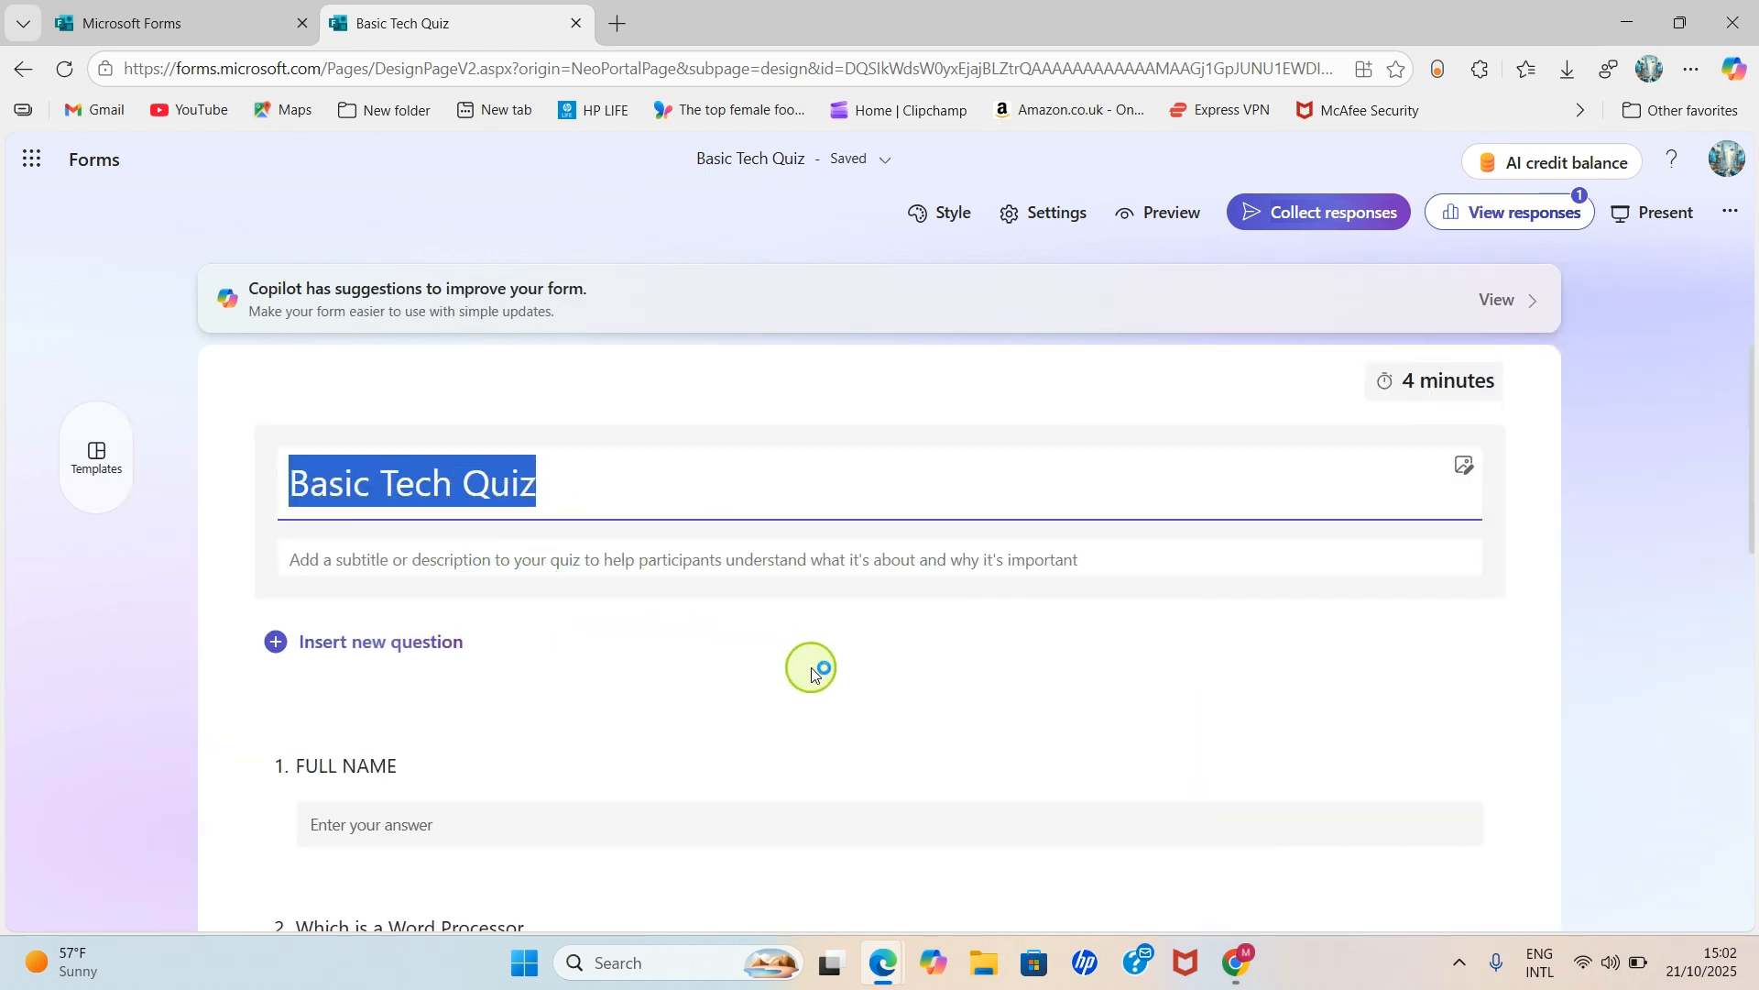
pyautogui.scroll(-1, 562, 654)
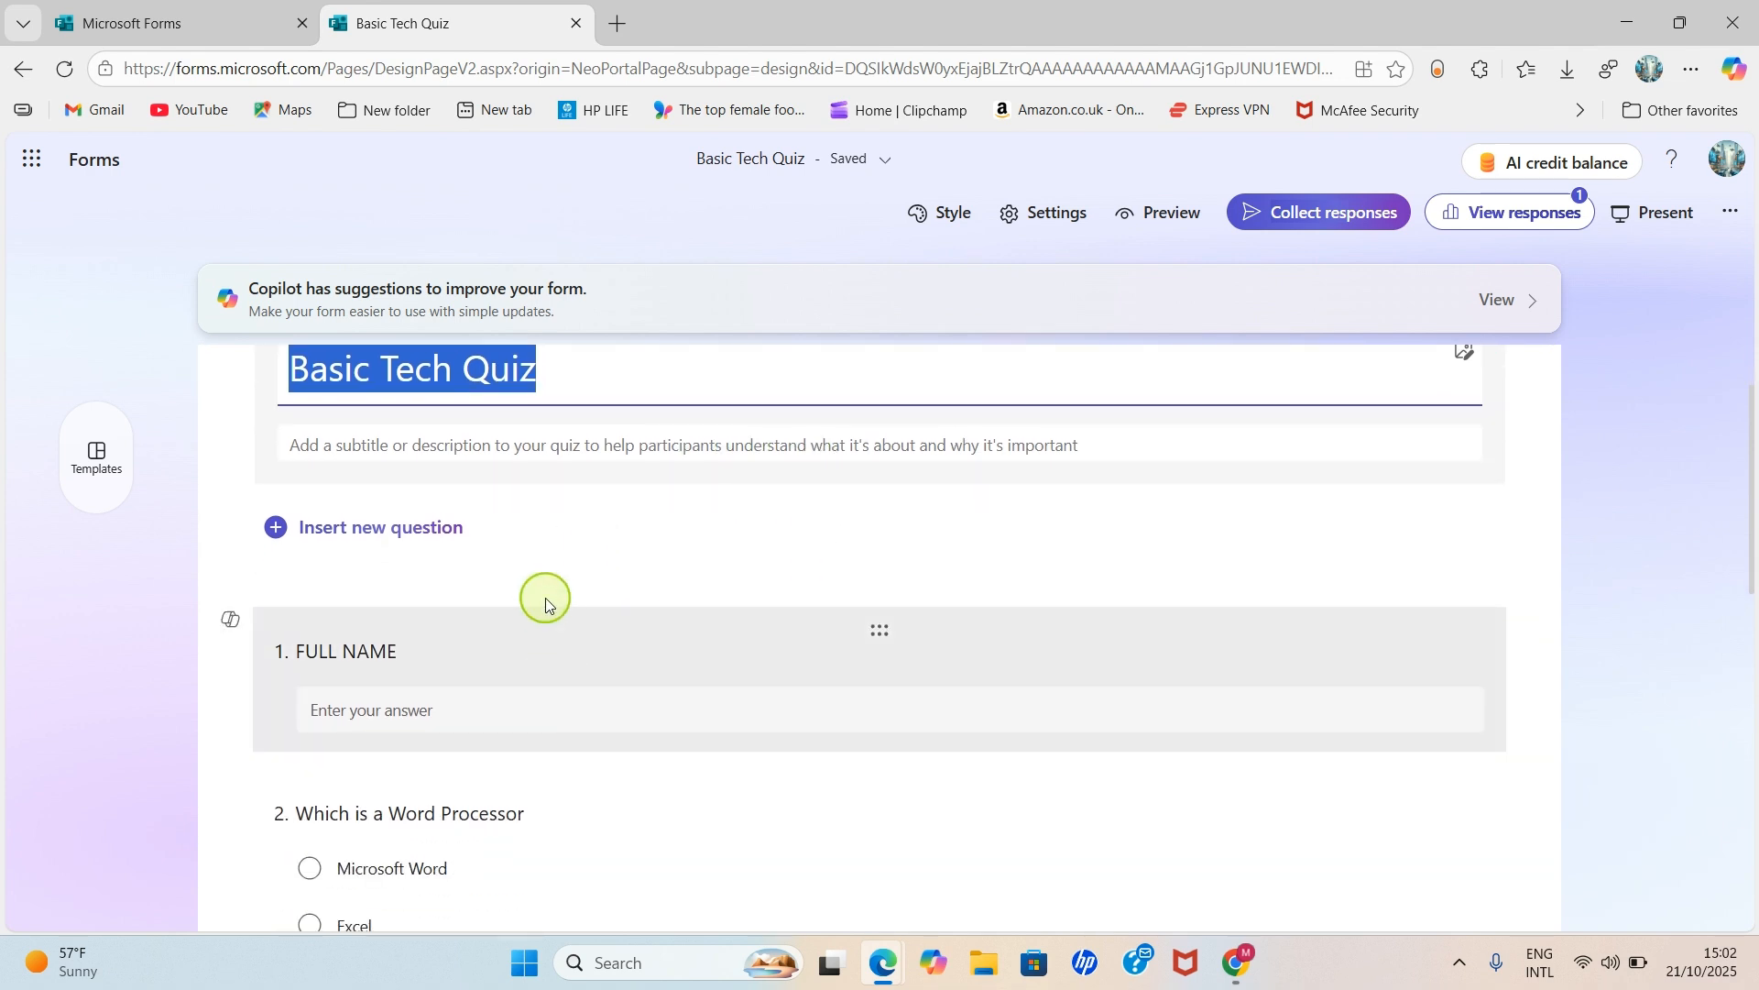
pyautogui.scroll(-1, 423, 609)
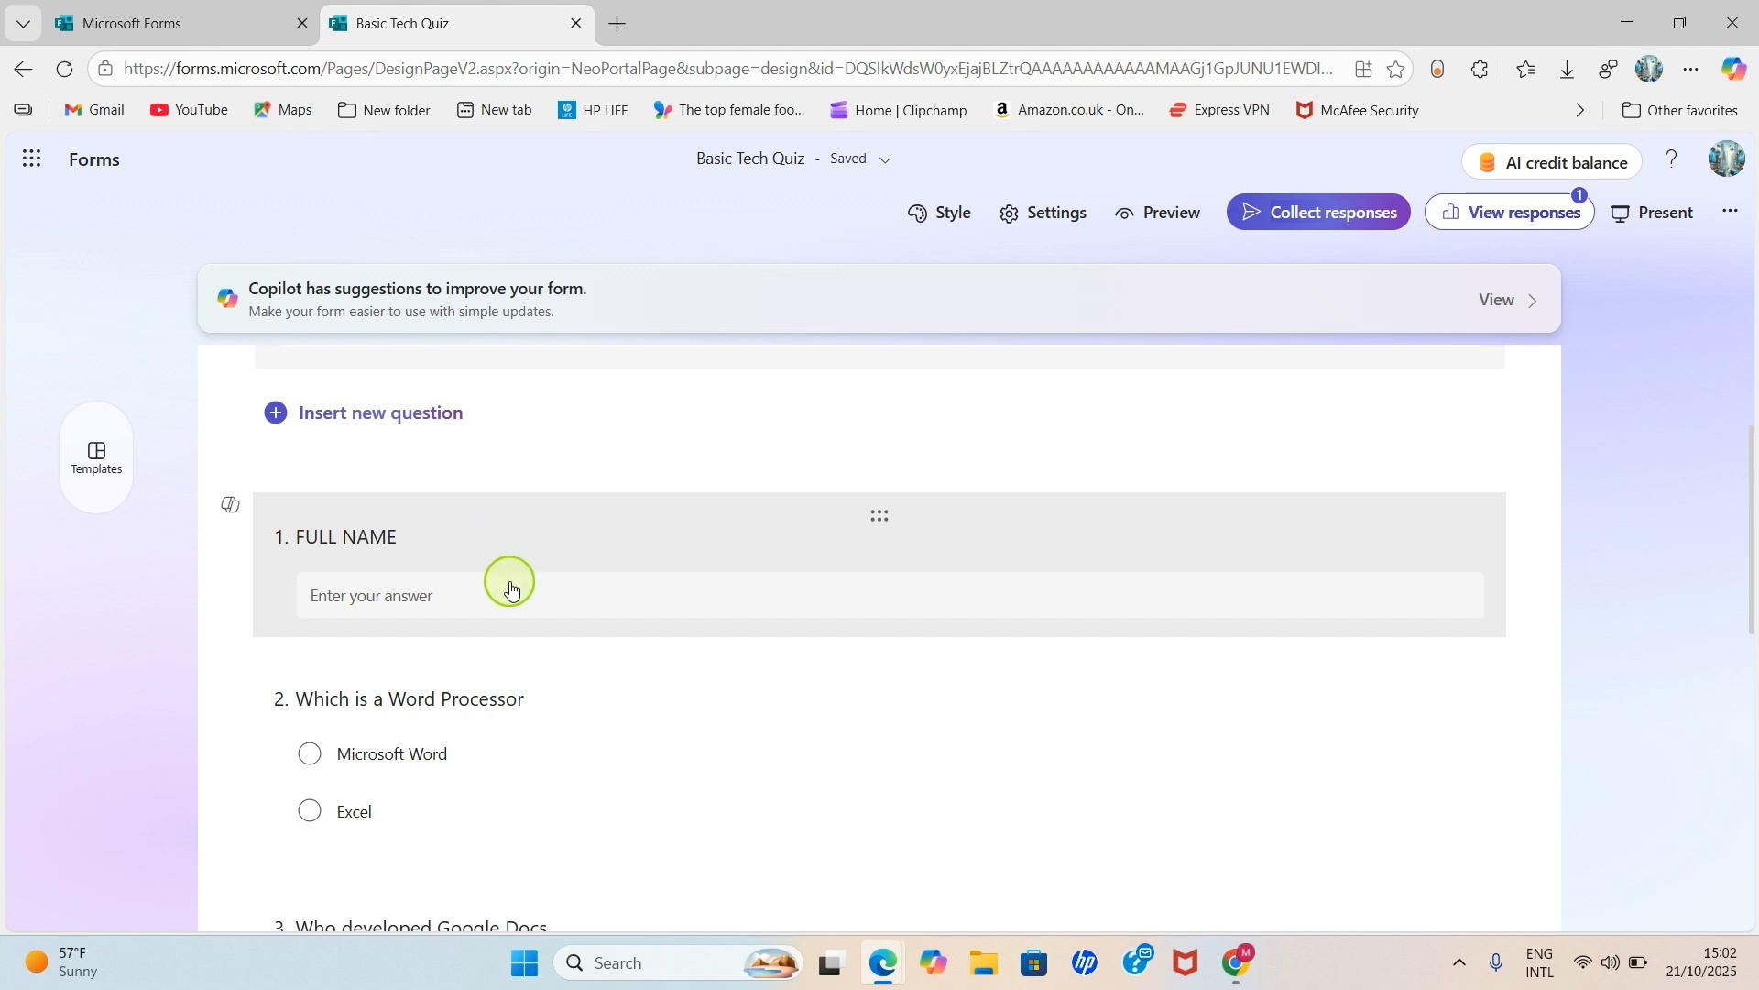
pyautogui.scroll(-1, 508, 609)
pyautogui.click(554, 696)
pyautogui.scroll(-1, 636, 699)
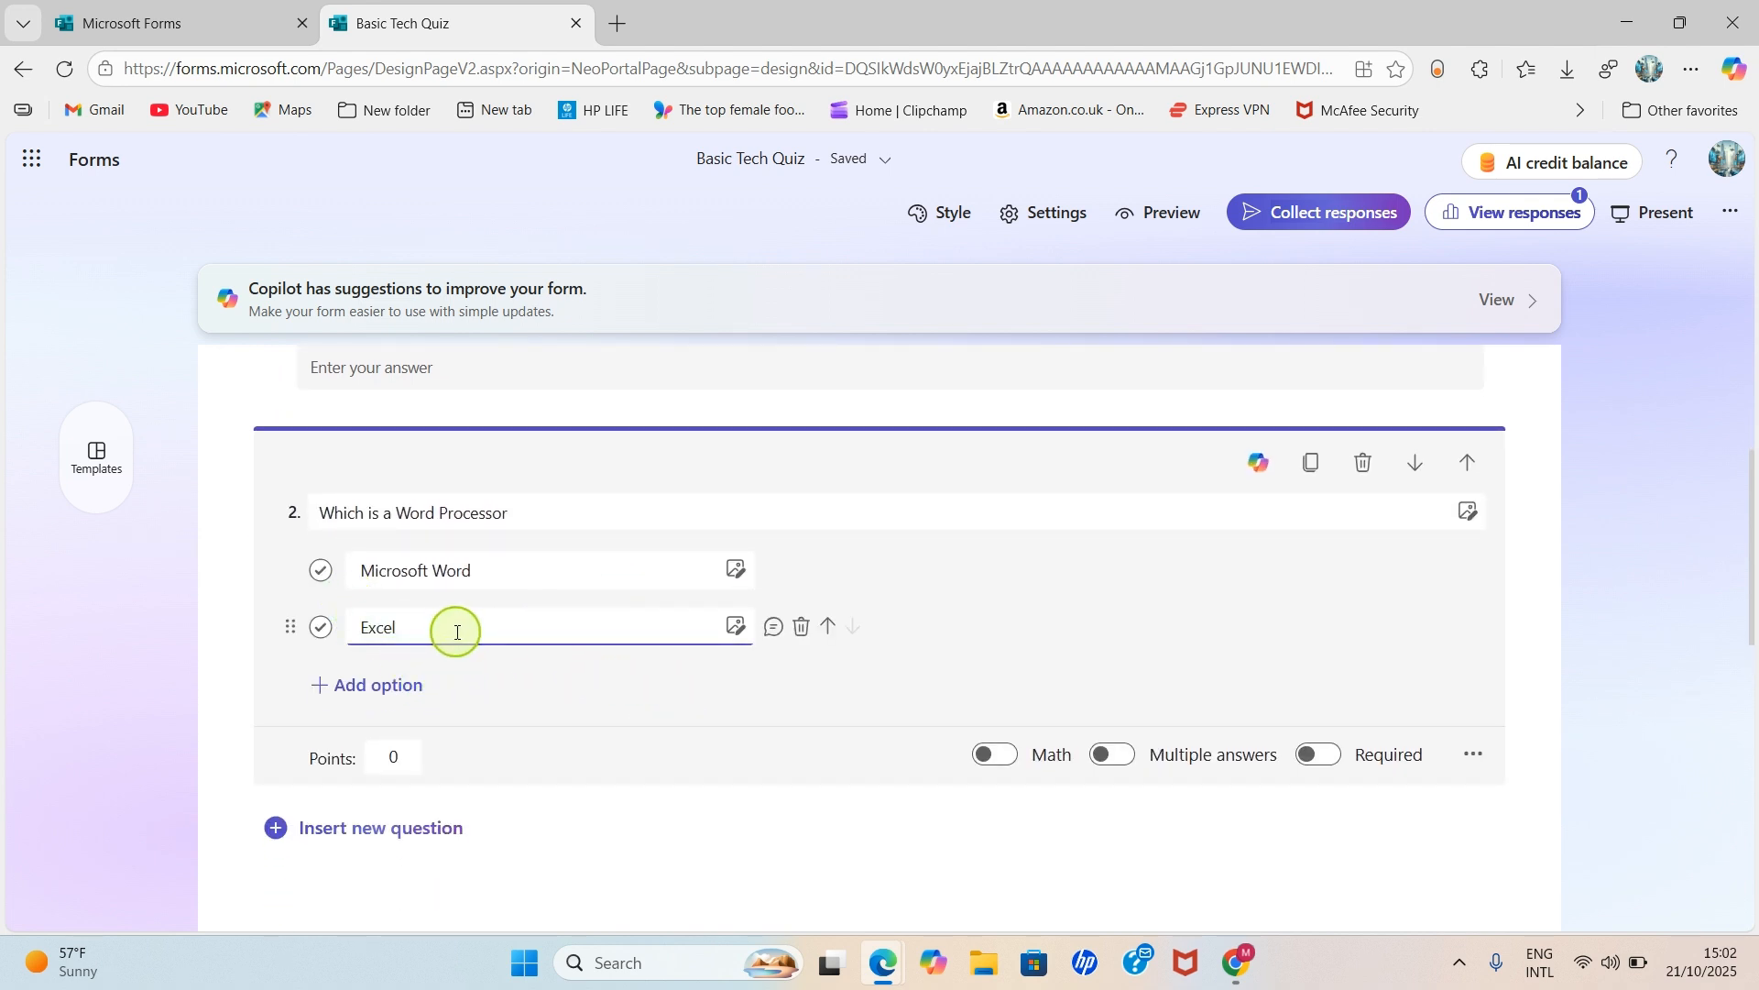
pyautogui.click(319, 574)
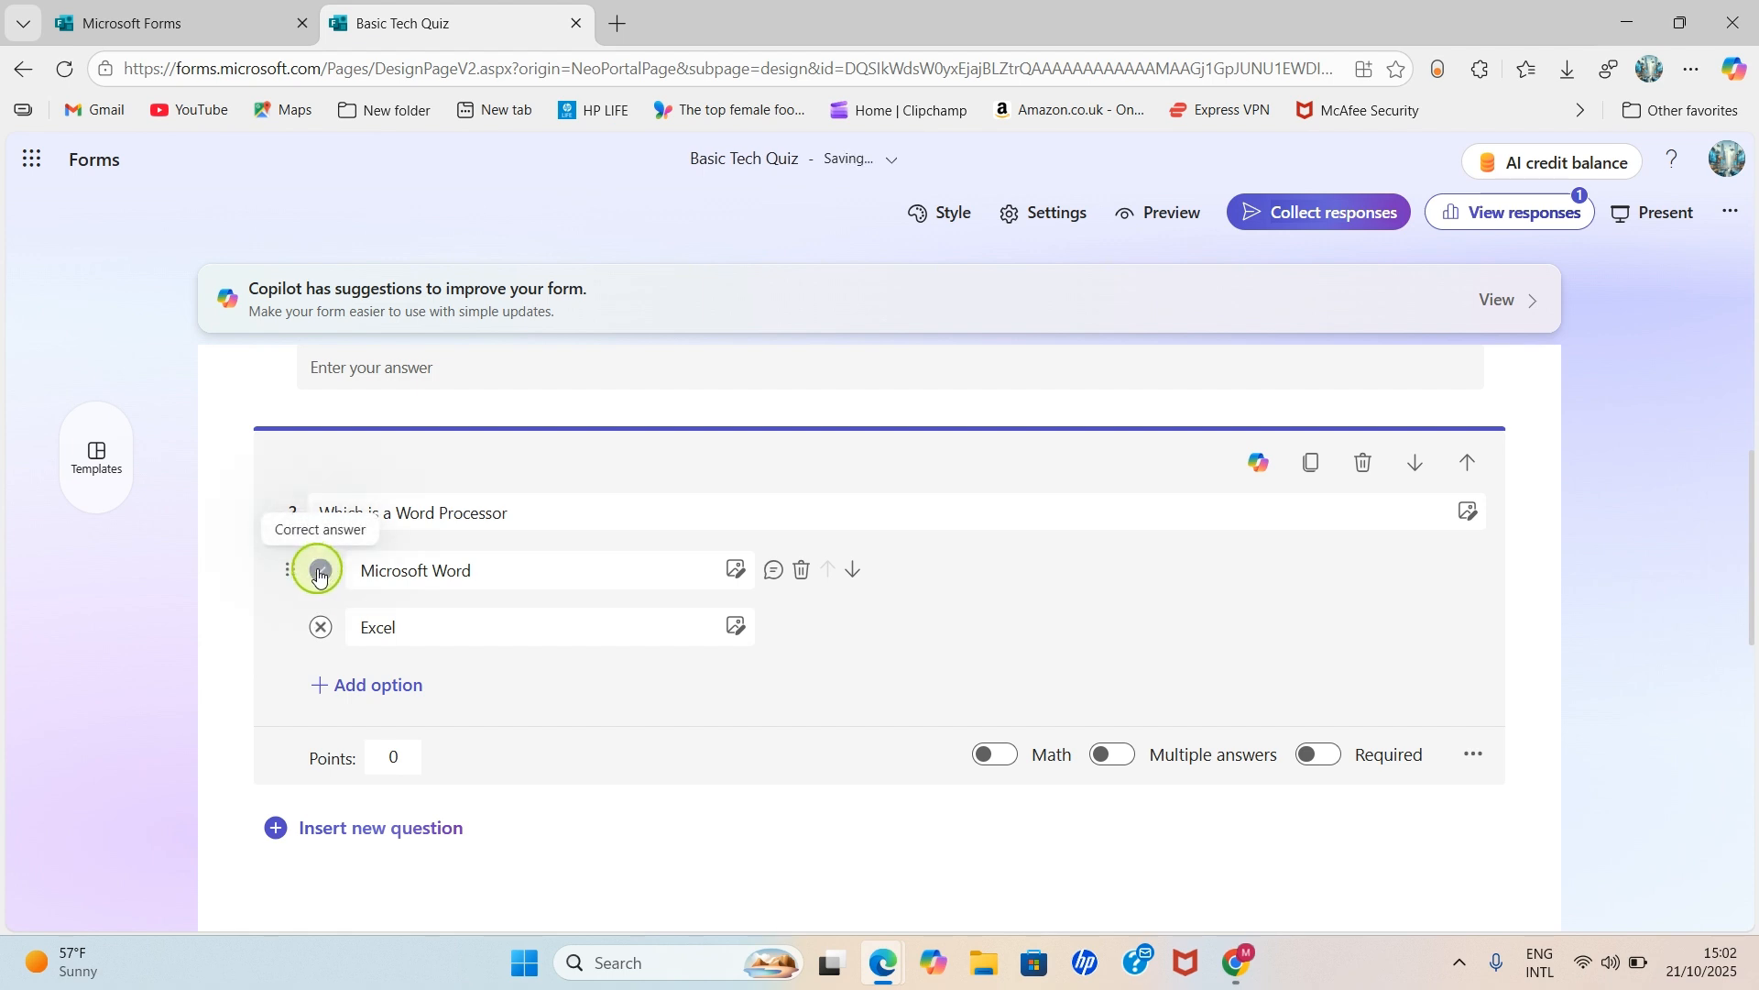
pyautogui.scroll(-1, 893, 696)
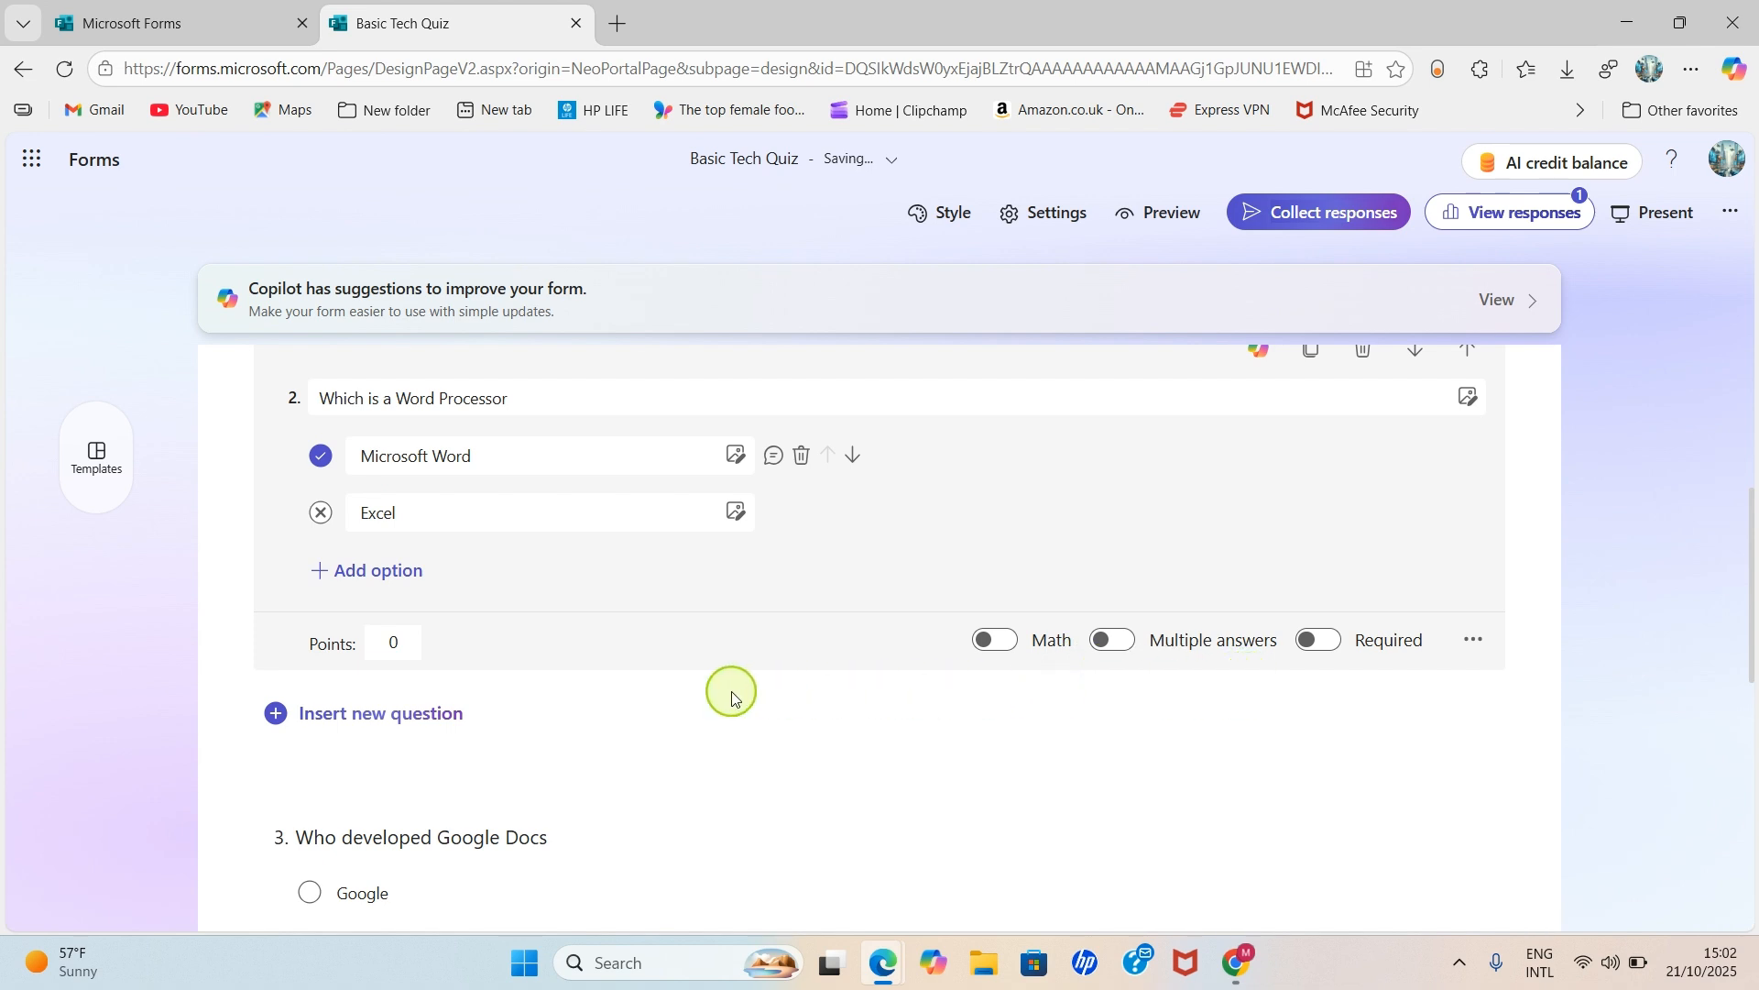
# - Set question 2 to 25 points and make it required
pyautogui.click(377, 635)
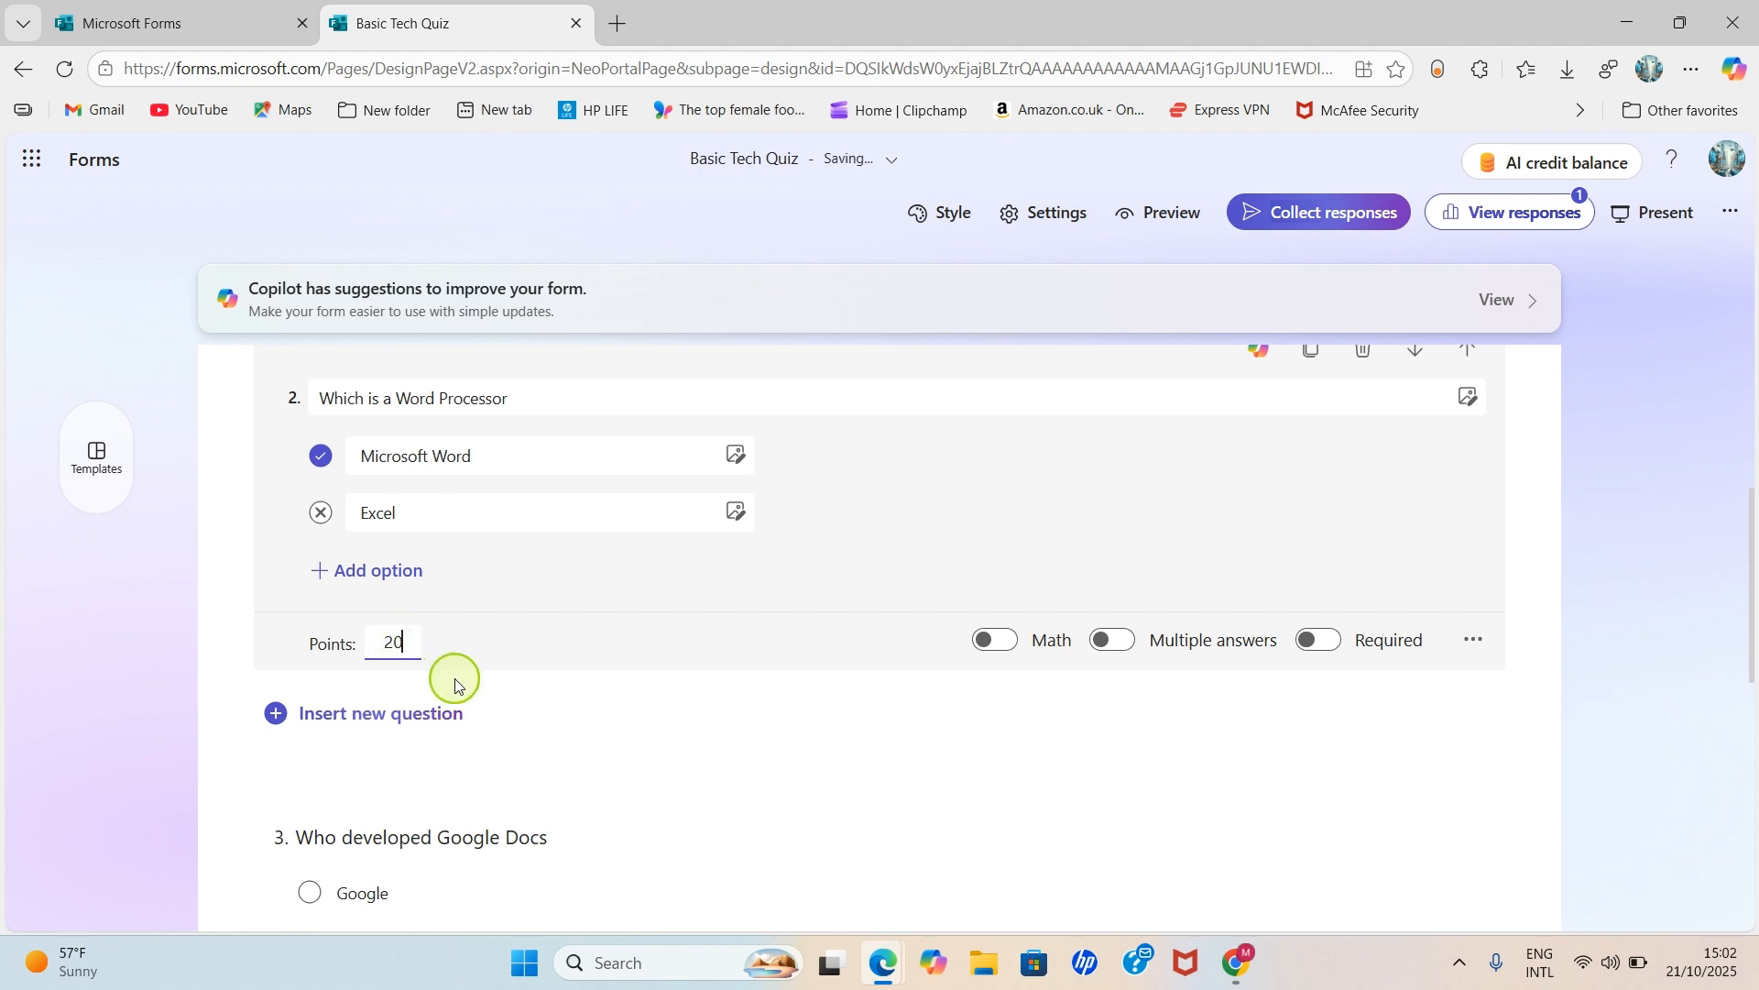
pyautogui.press('BackSpace')
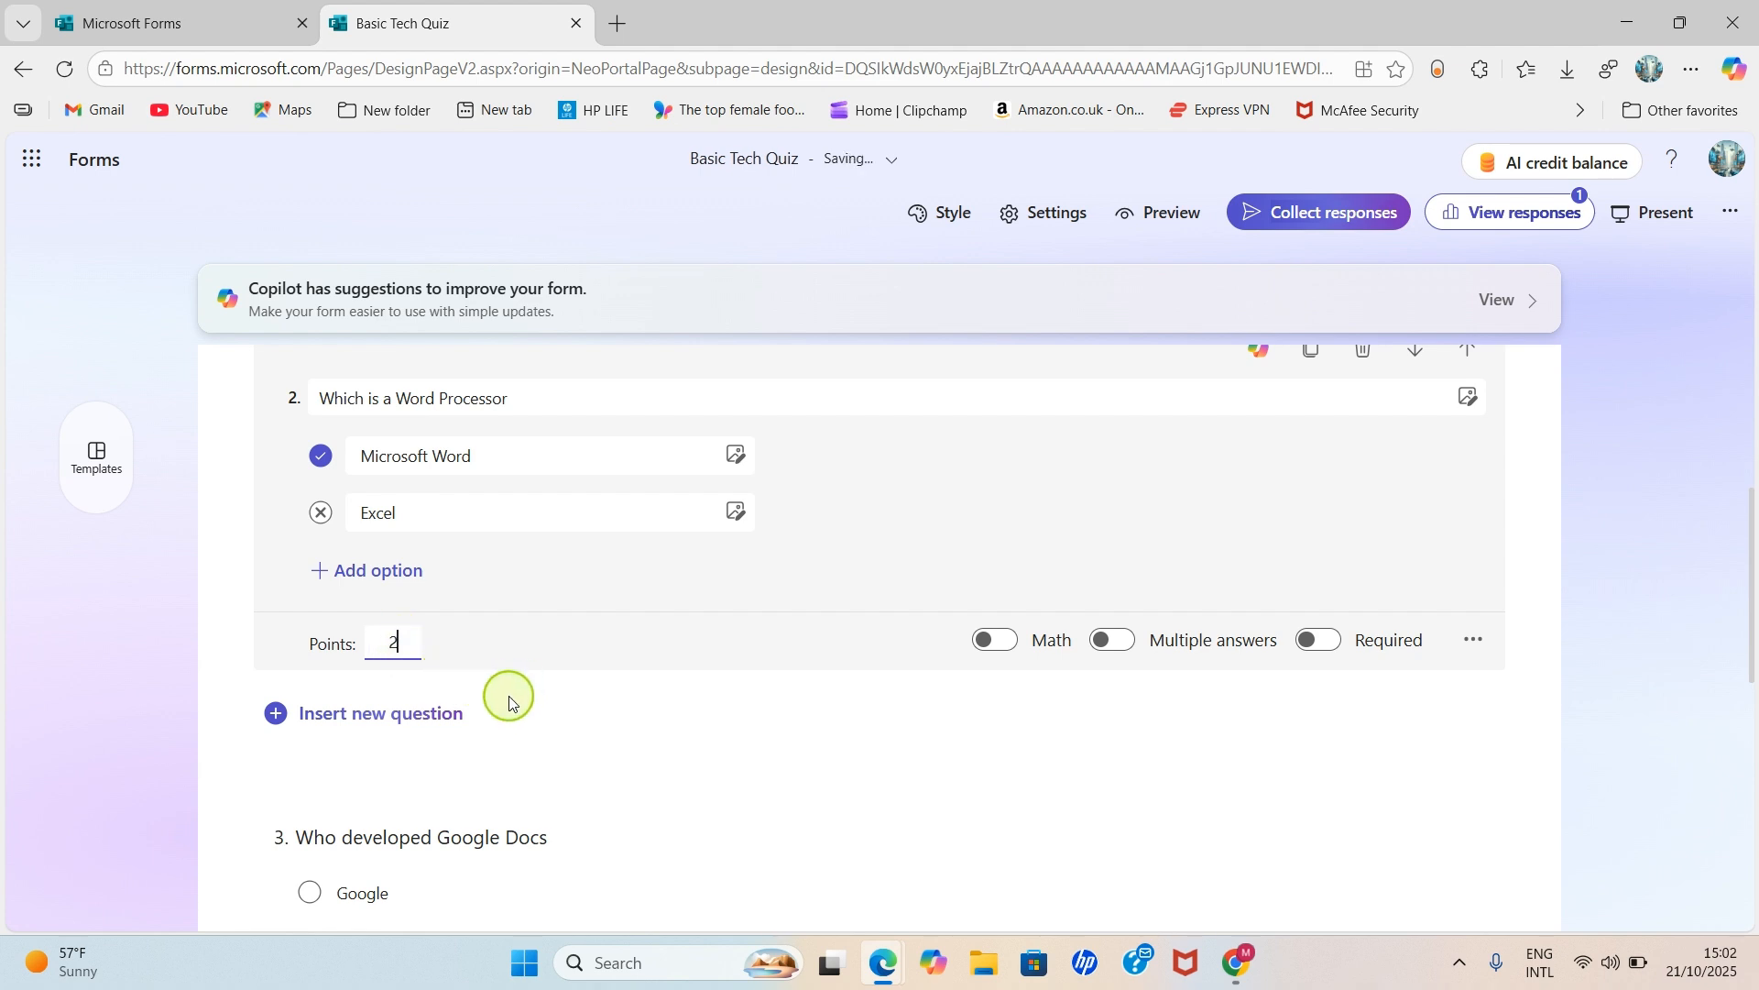
pyautogui.write('5')
pyautogui.click(1452, 721)
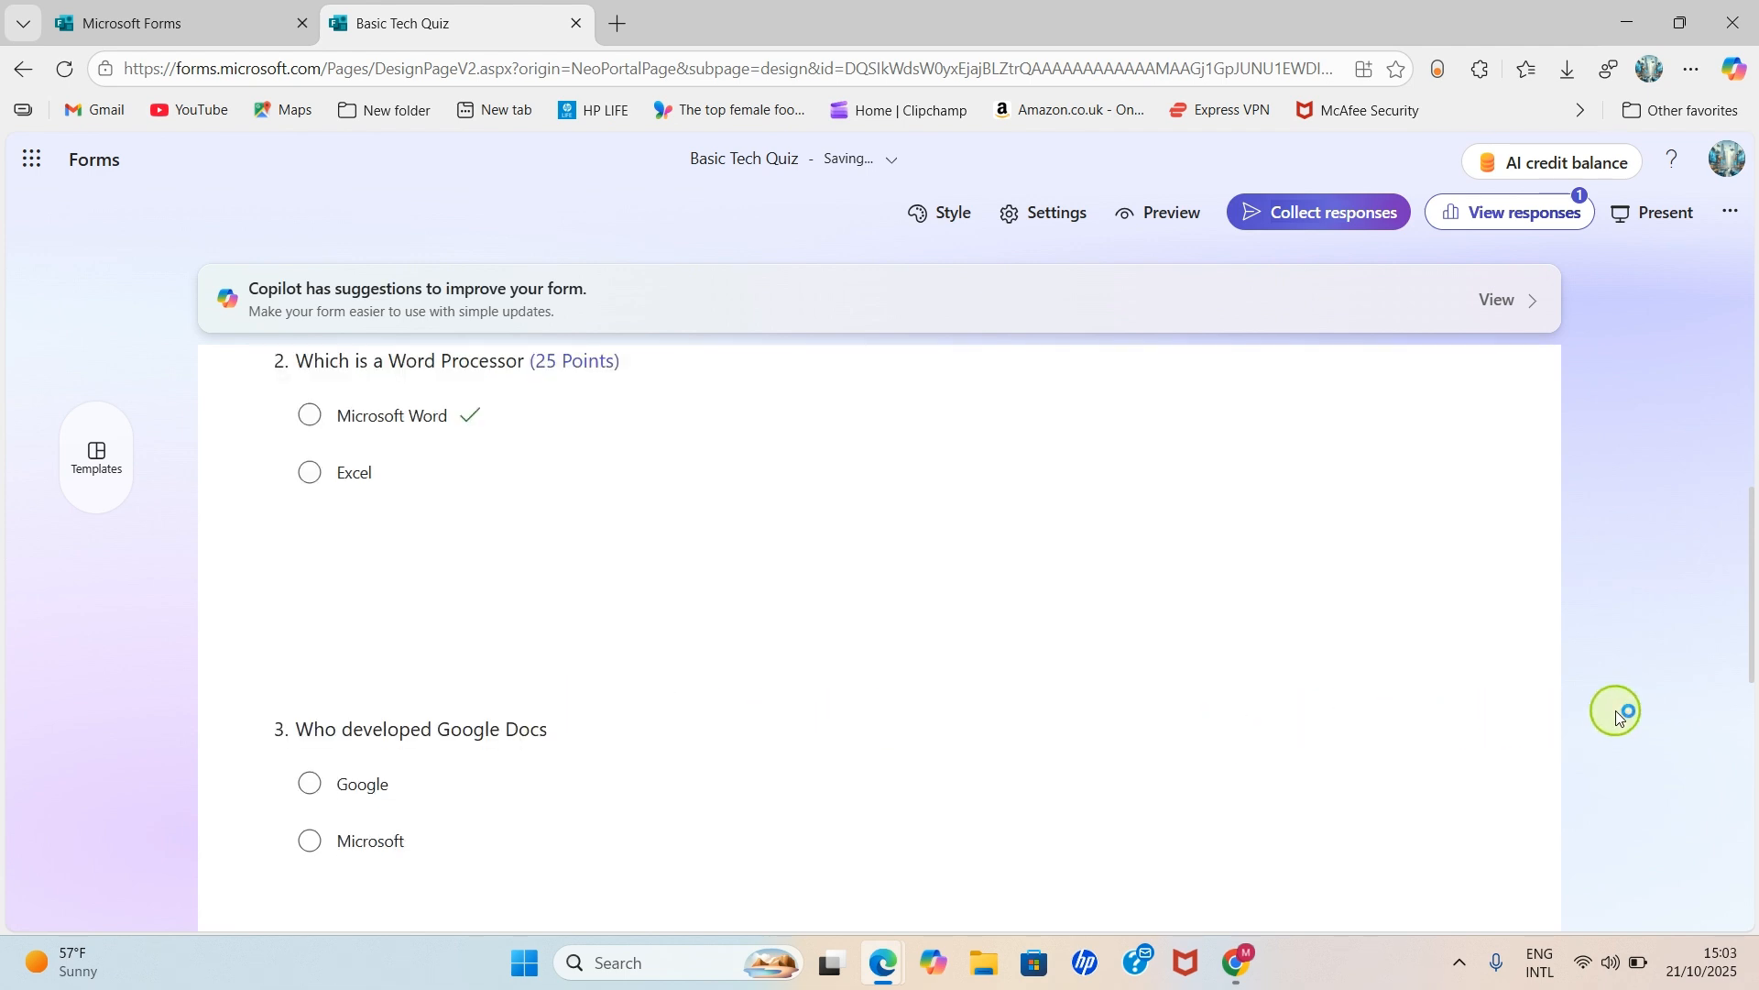
pyautogui.scroll(5, 1228, 705)
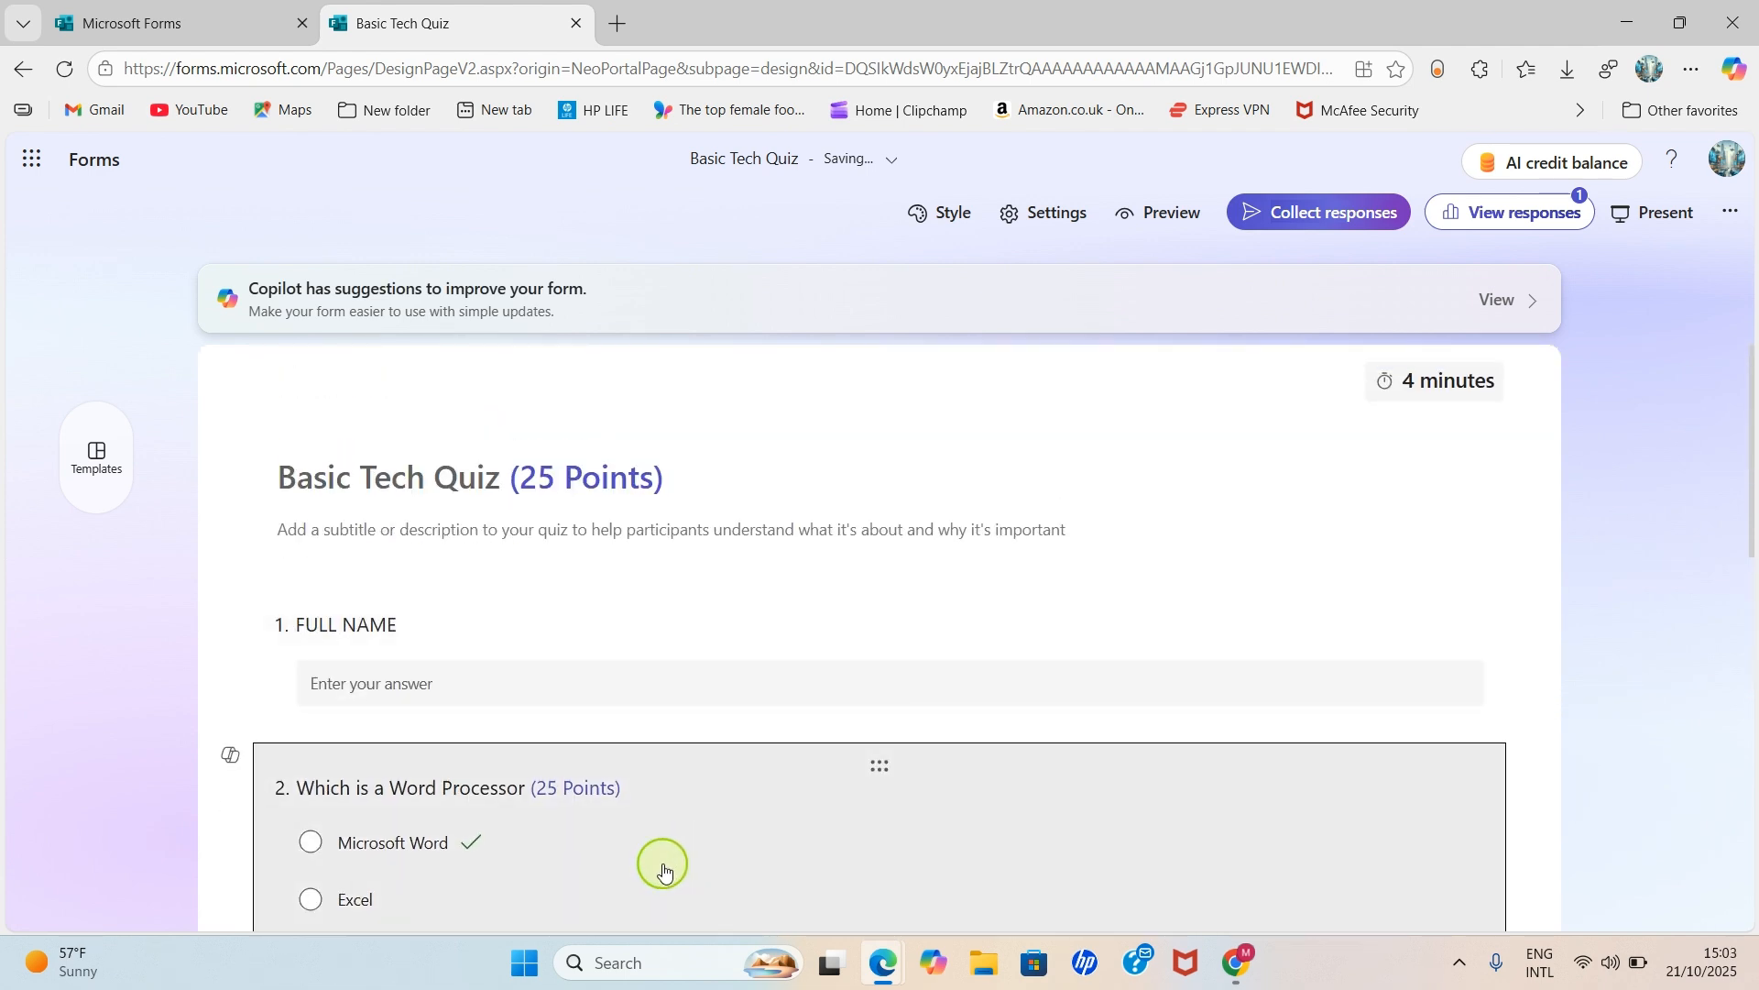
pyautogui.click(668, 871)
pyautogui.scroll(-2, 970, 828)
pyautogui.click(1324, 720)
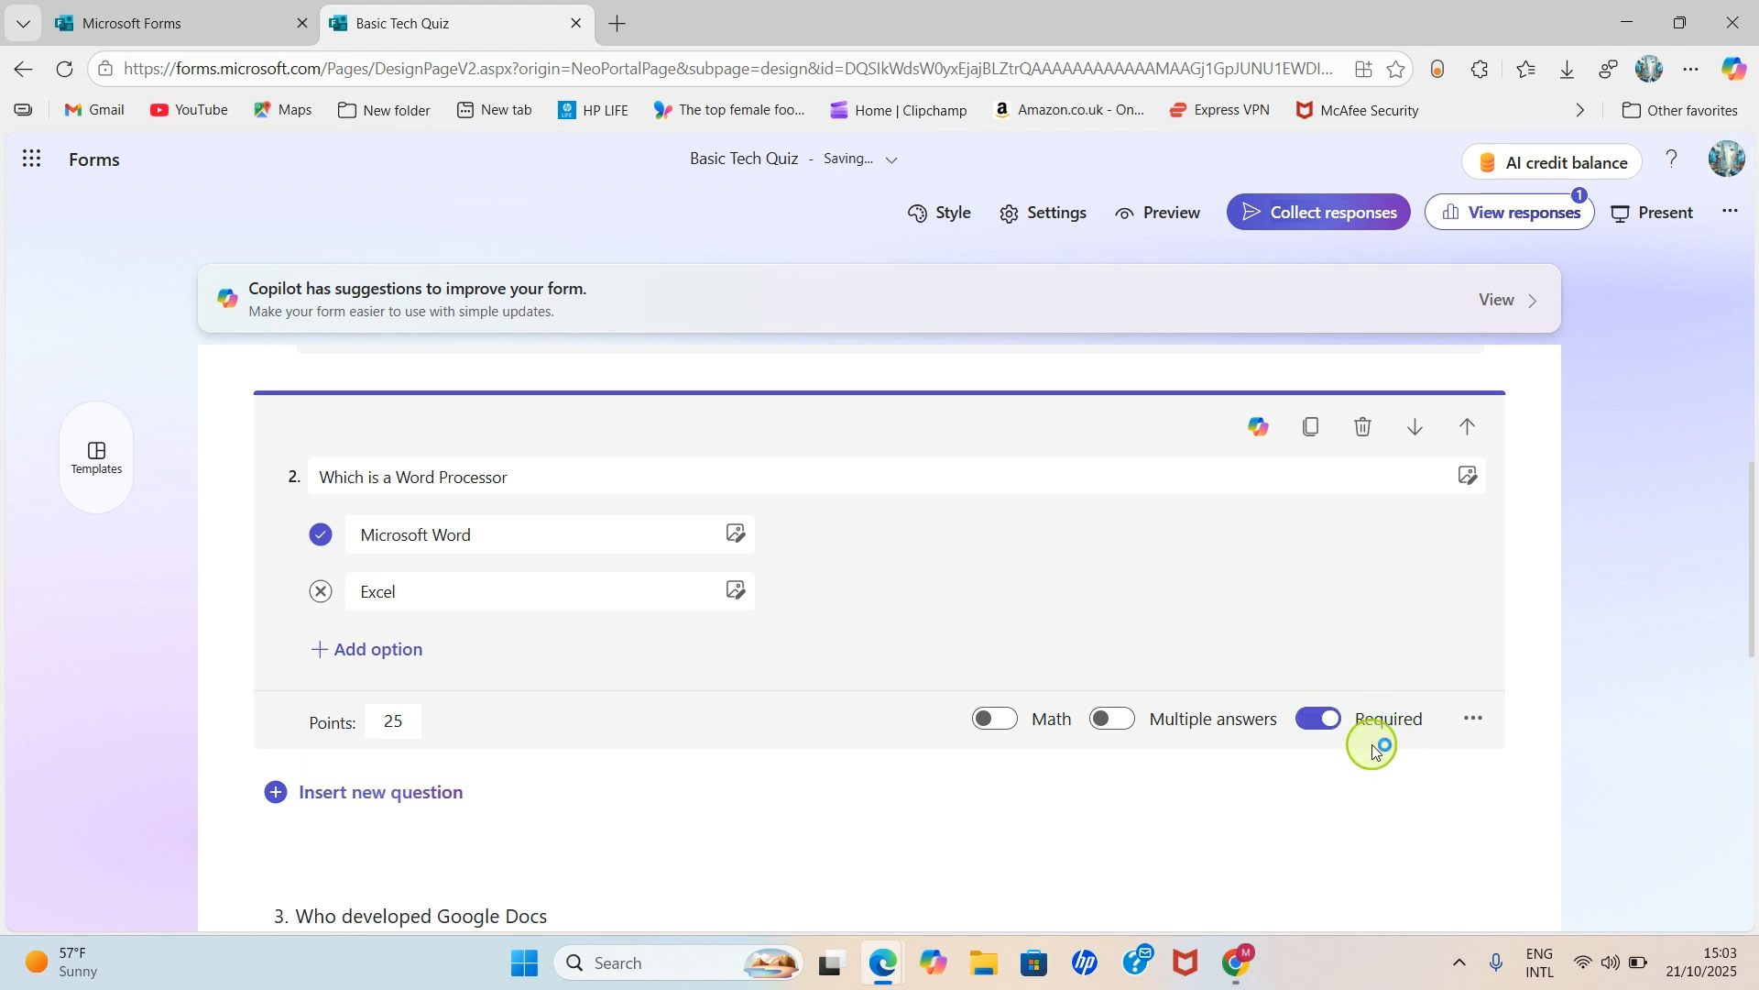
pyautogui.click(1331, 728)
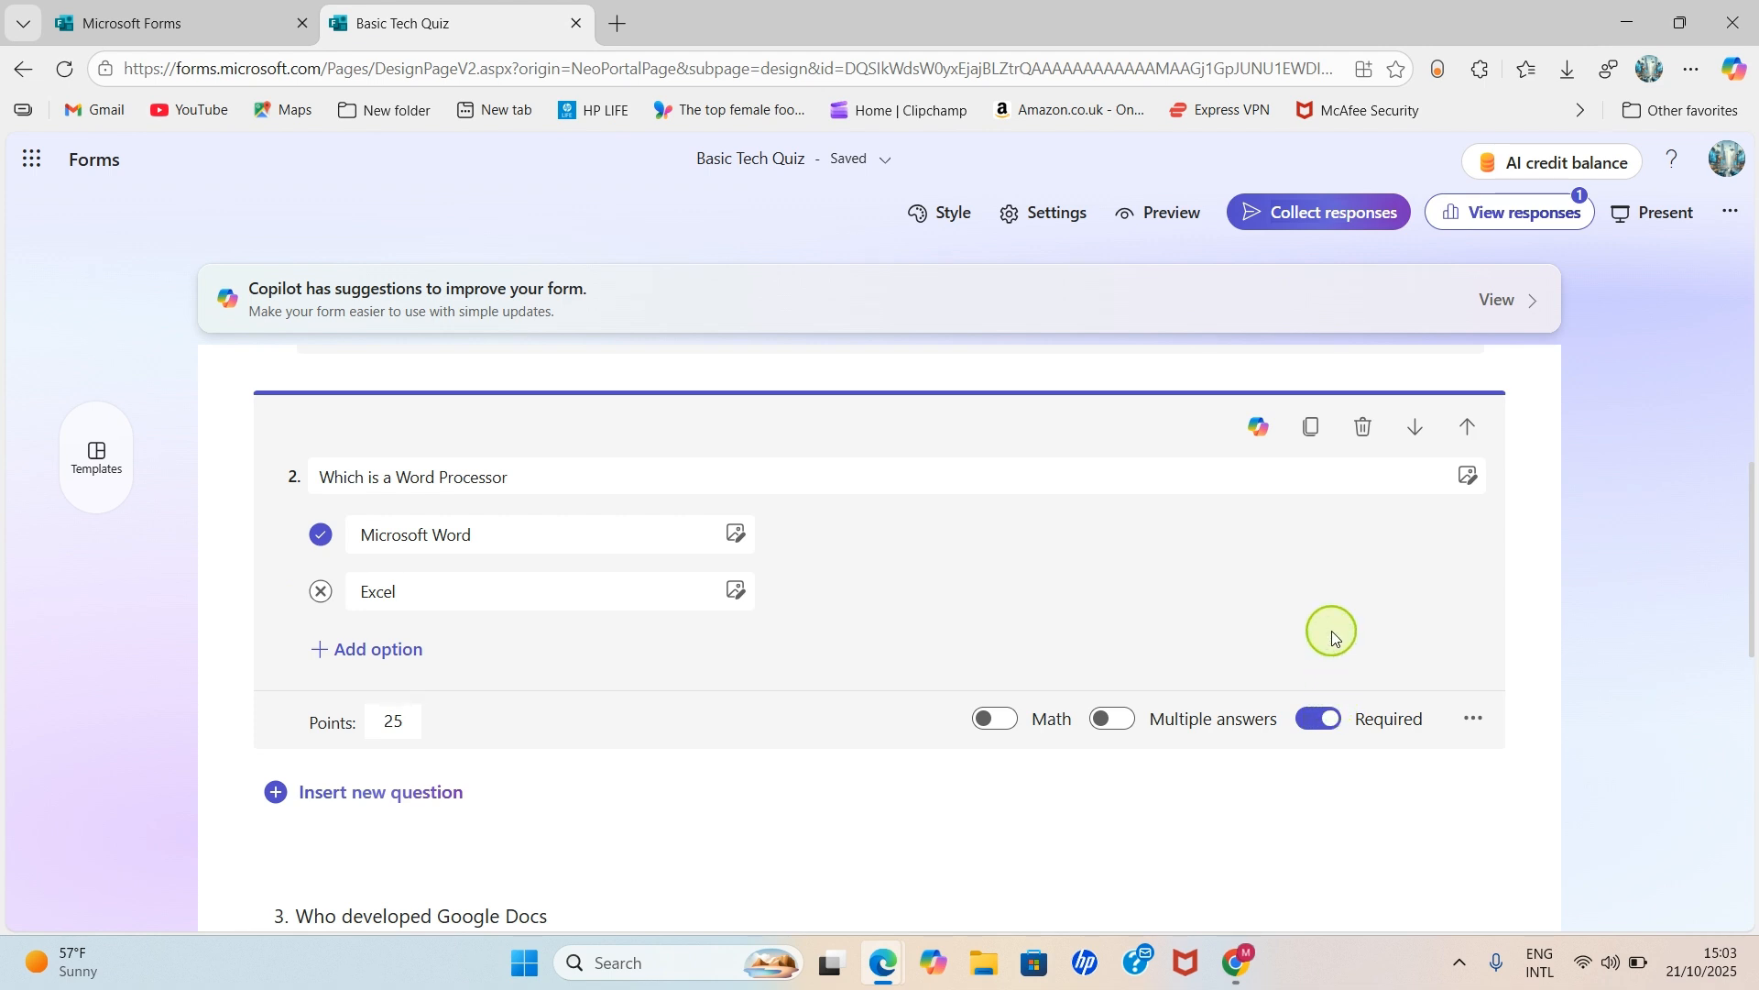
# - Mark Google as question 3's correct answer and set its points to 25
pyautogui.scroll(-3, 1334, 639)
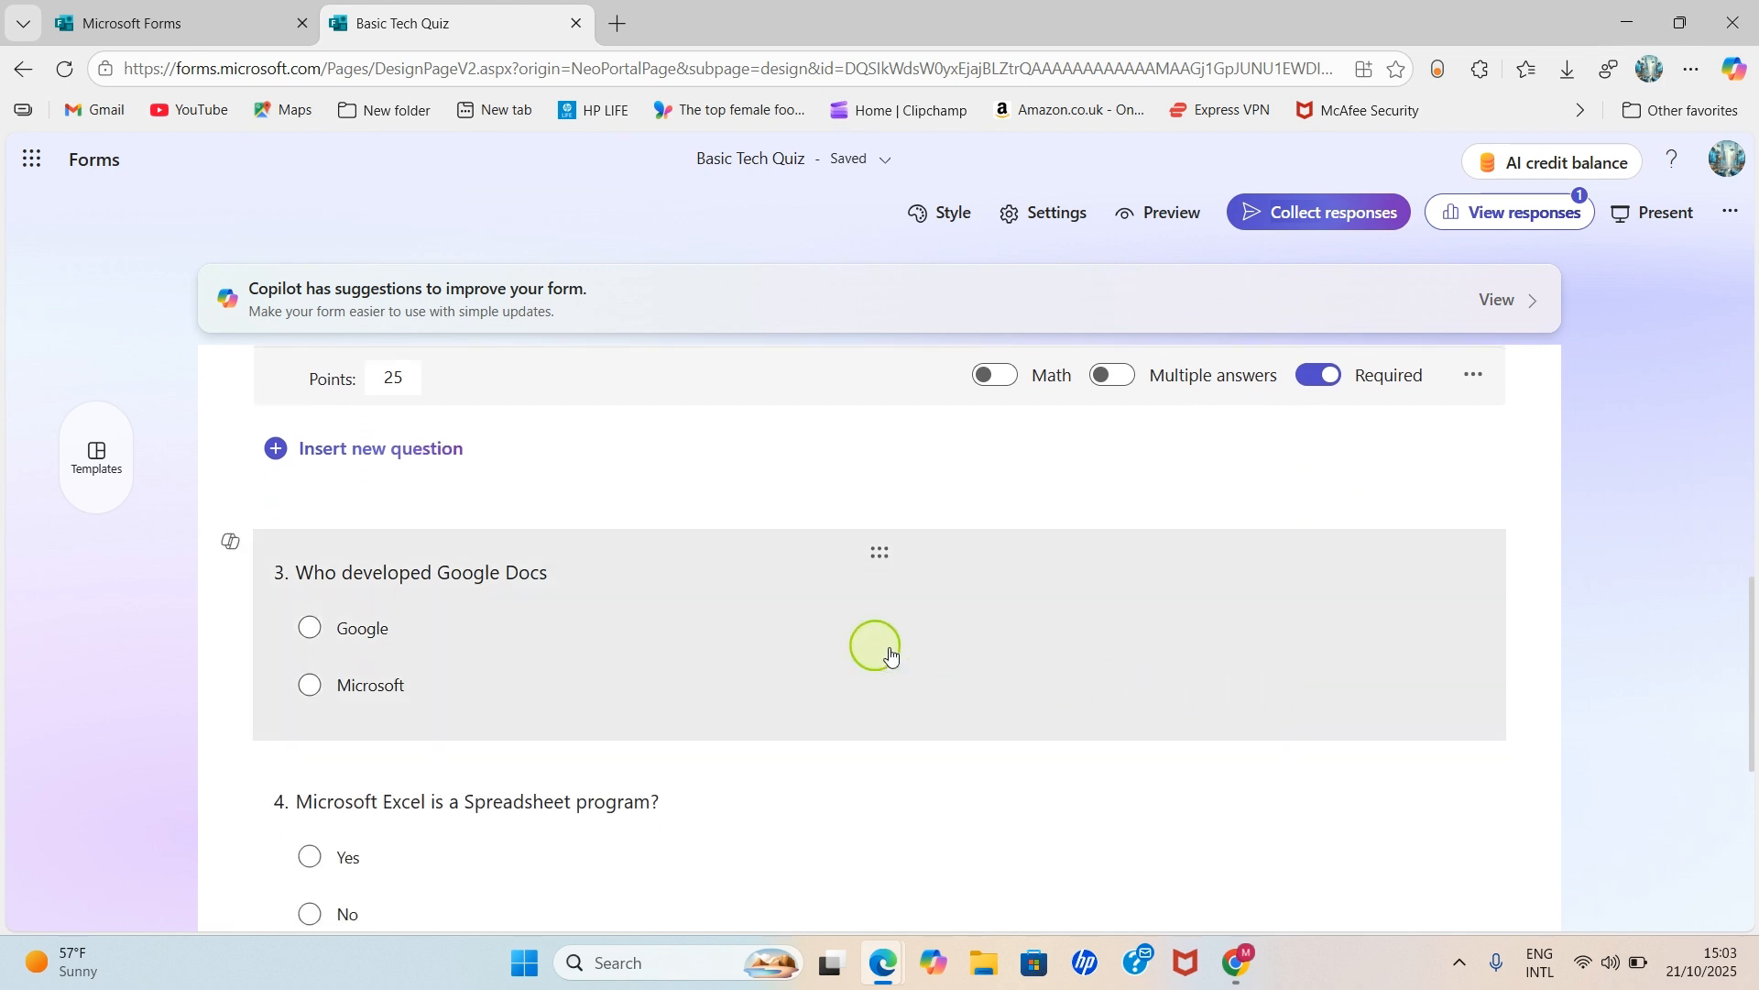
pyautogui.click(675, 640)
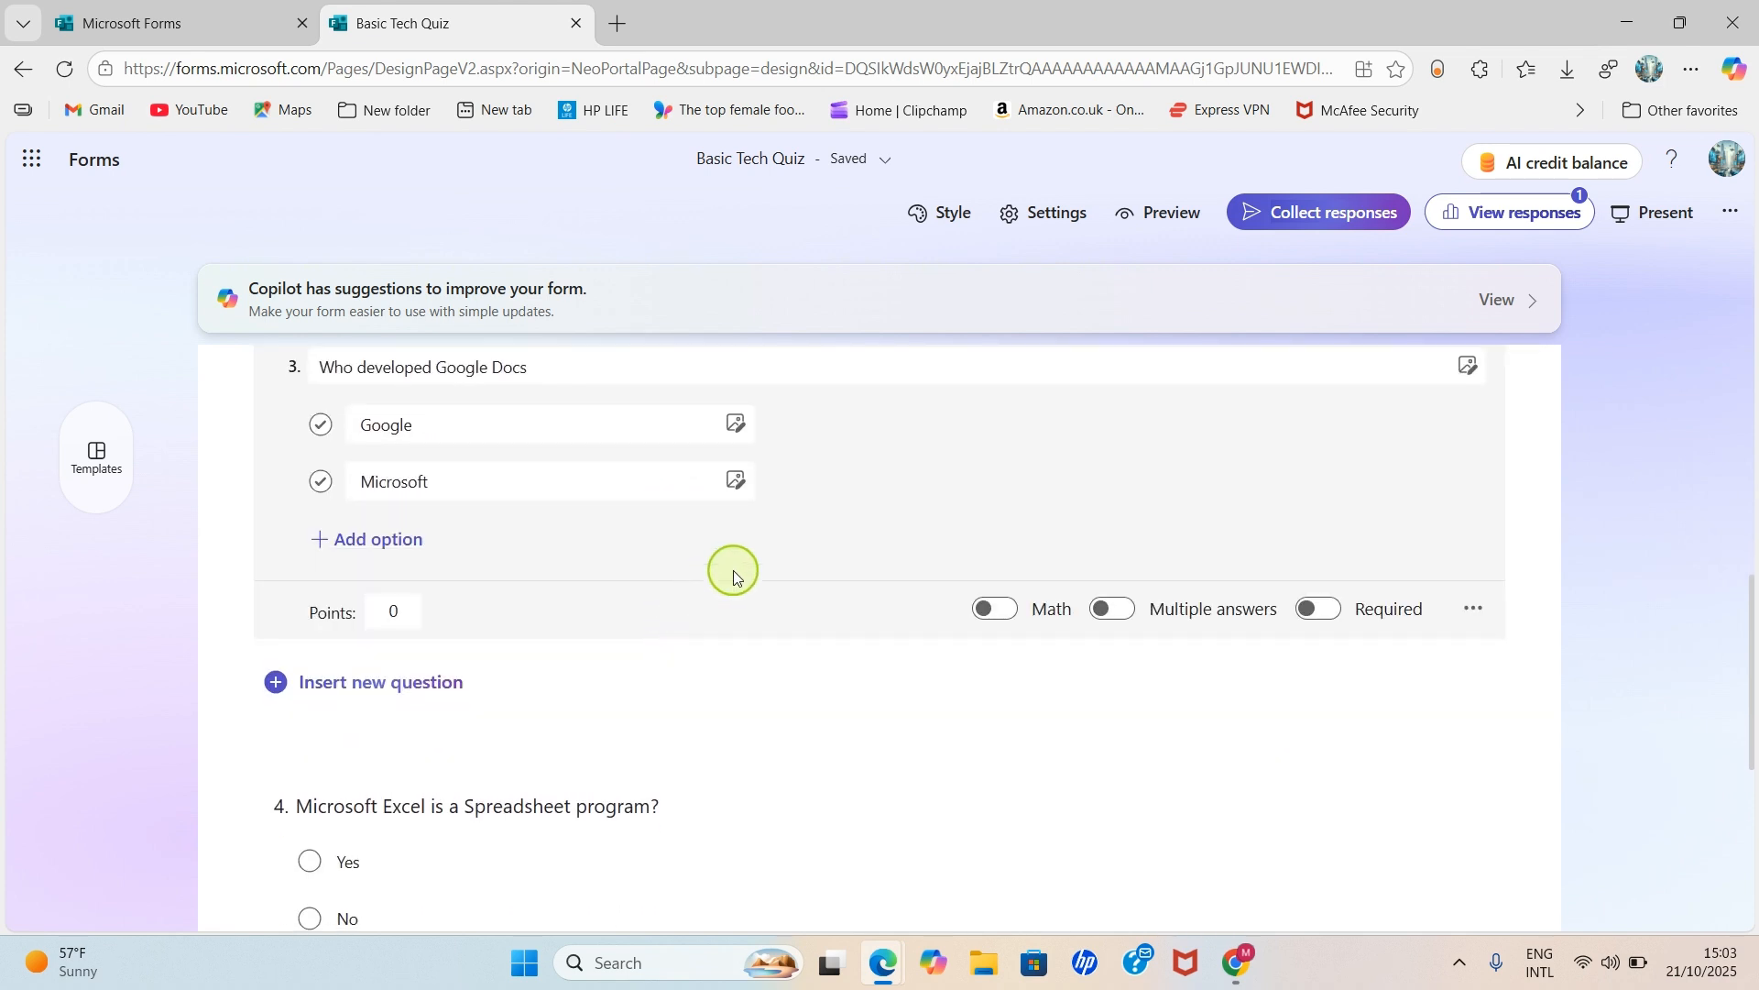
pyautogui.click(413, 724)
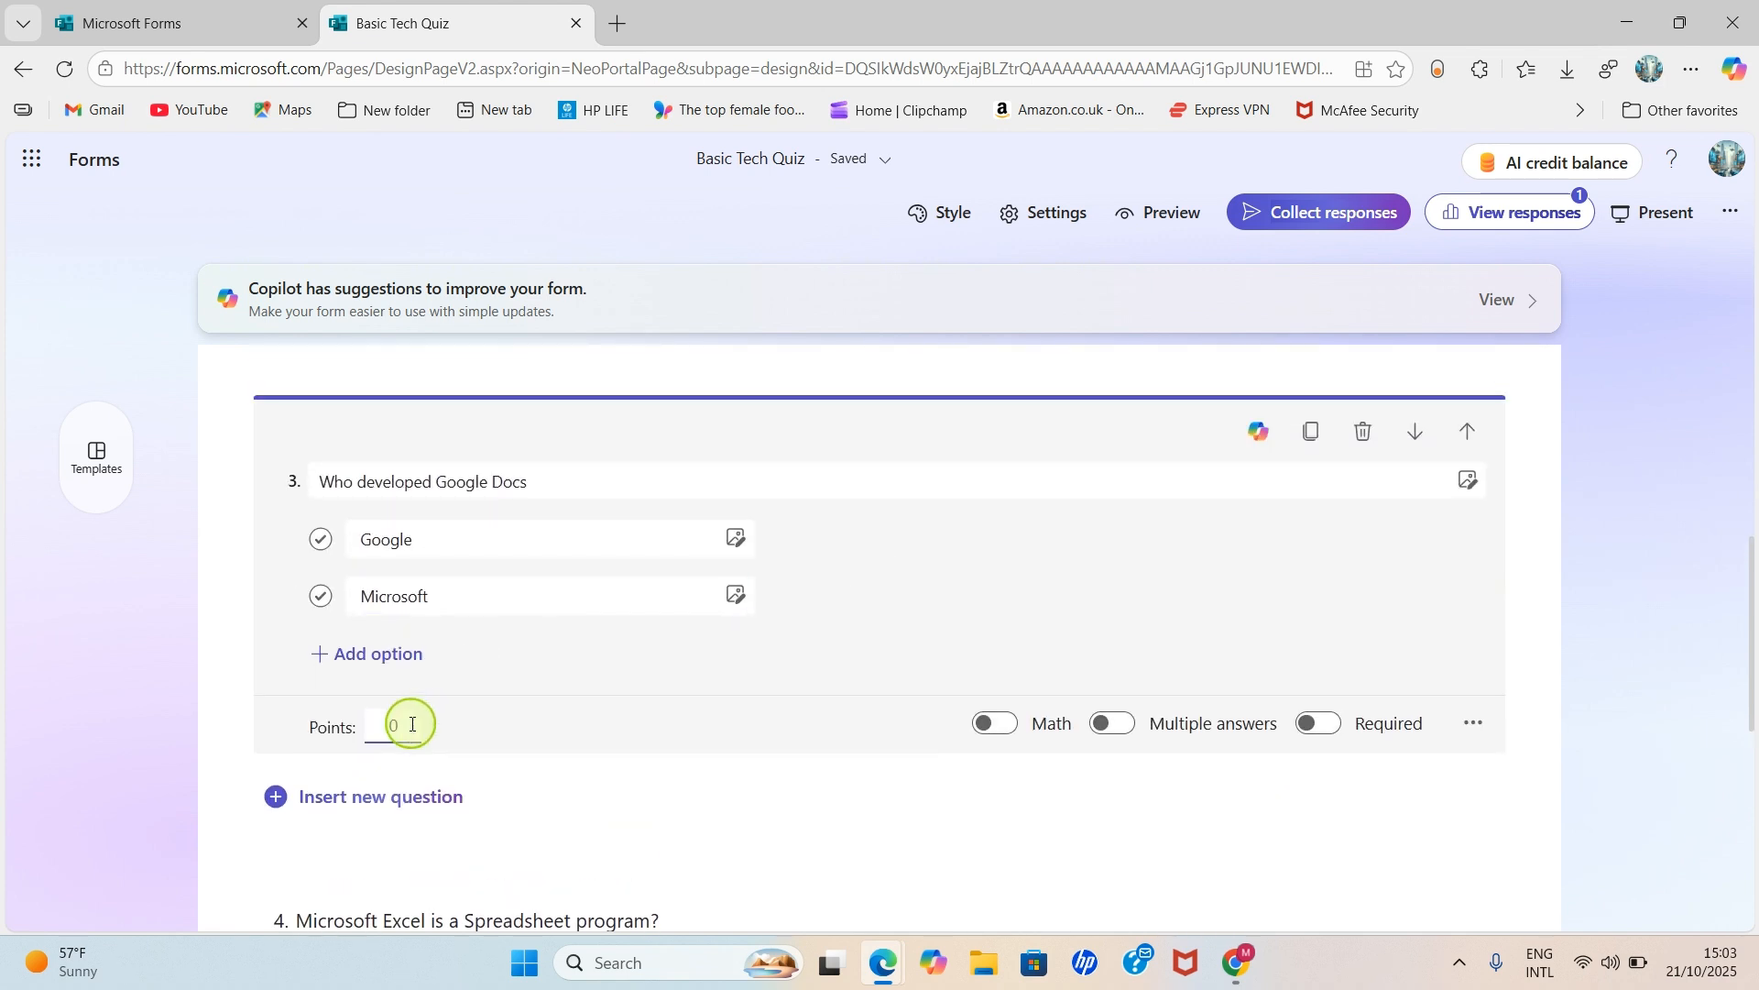
pyautogui.click(336, 539)
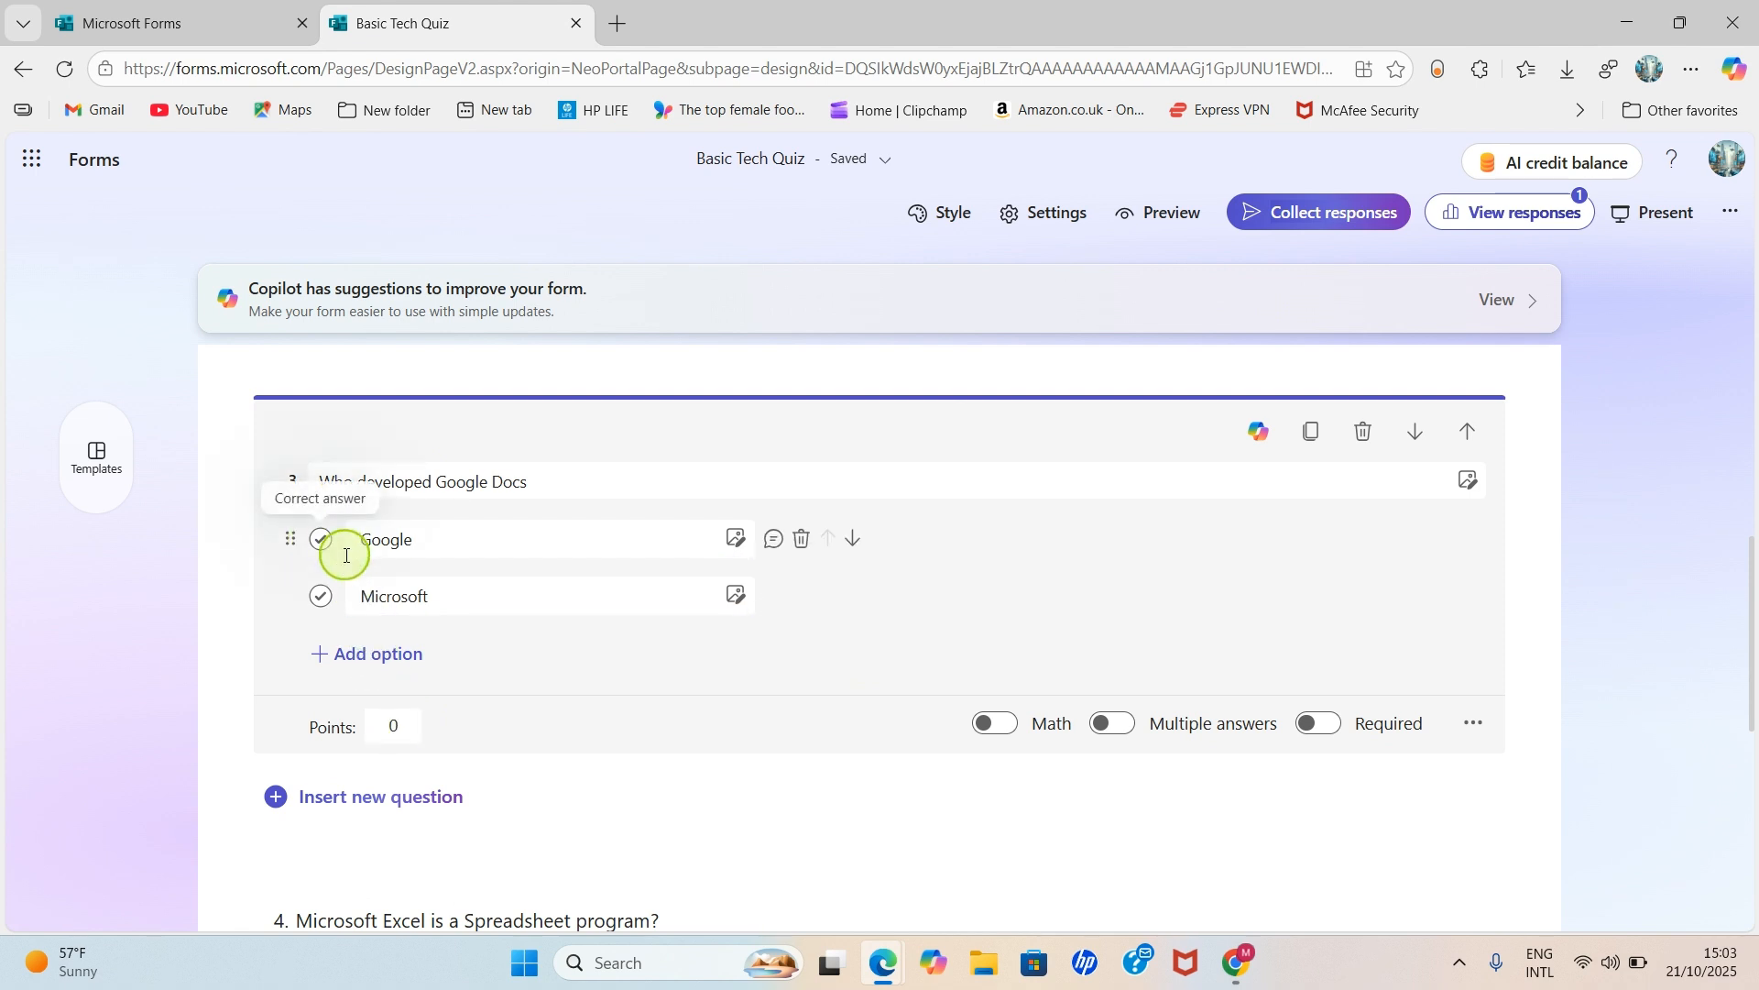
pyautogui.click(324, 546)
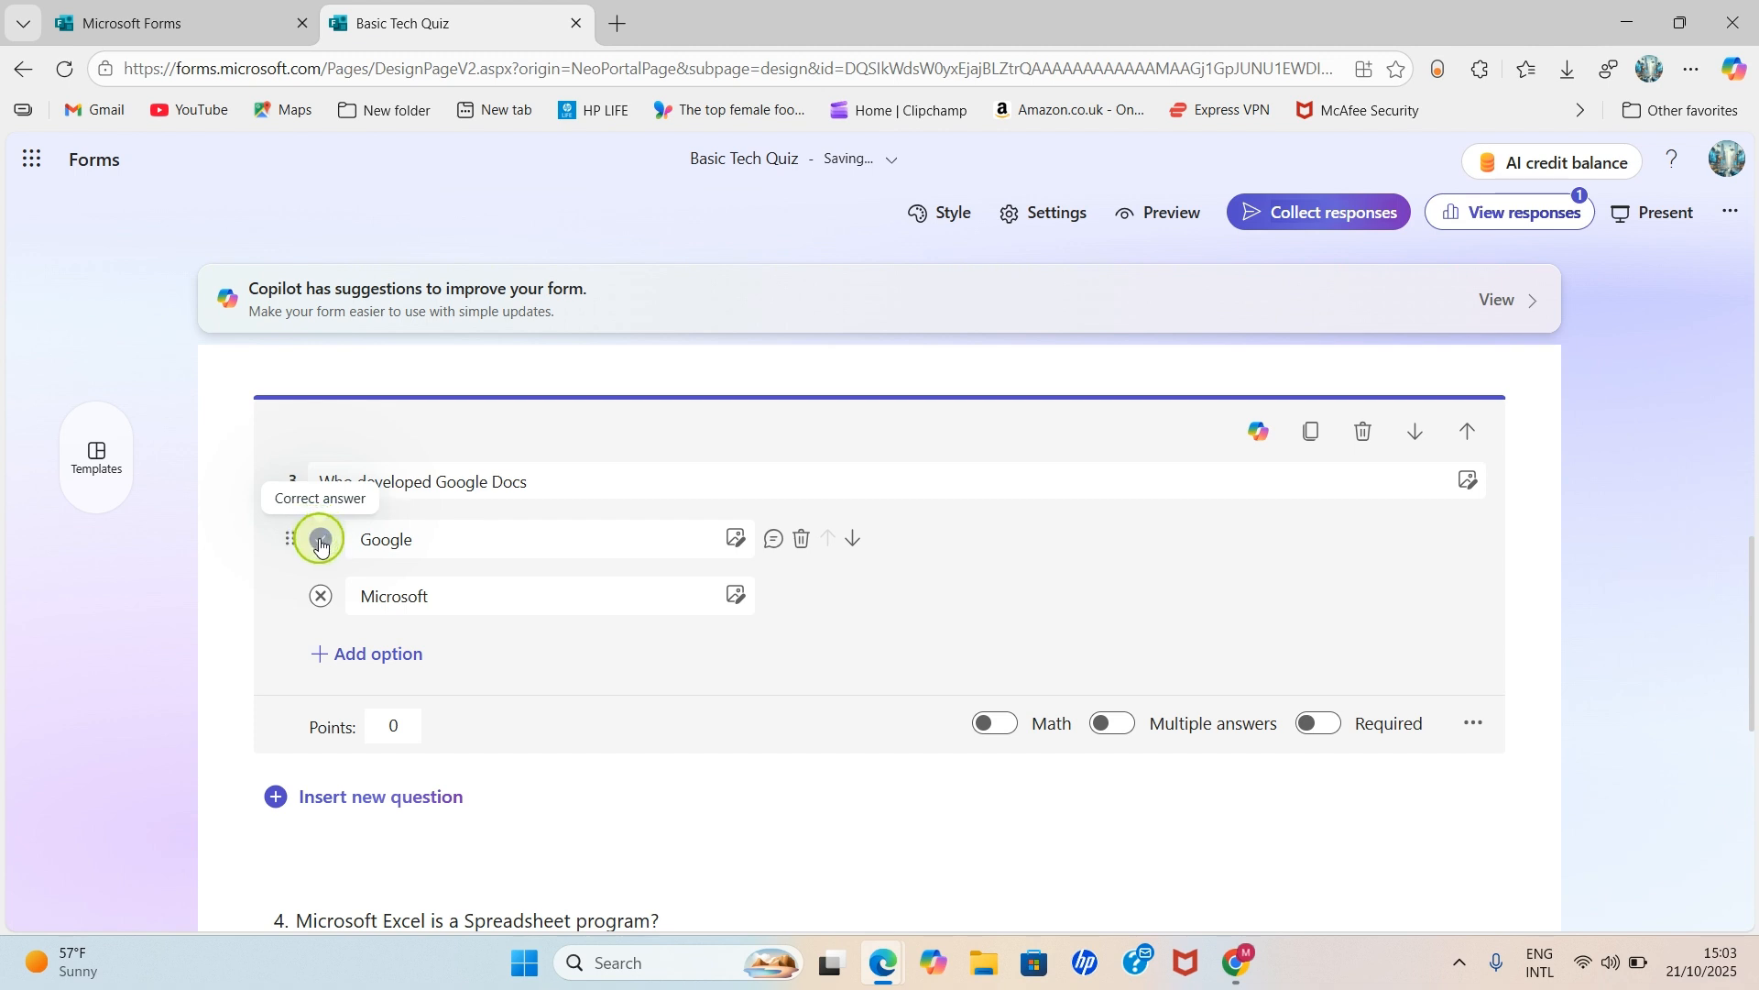
pyautogui.click(400, 730)
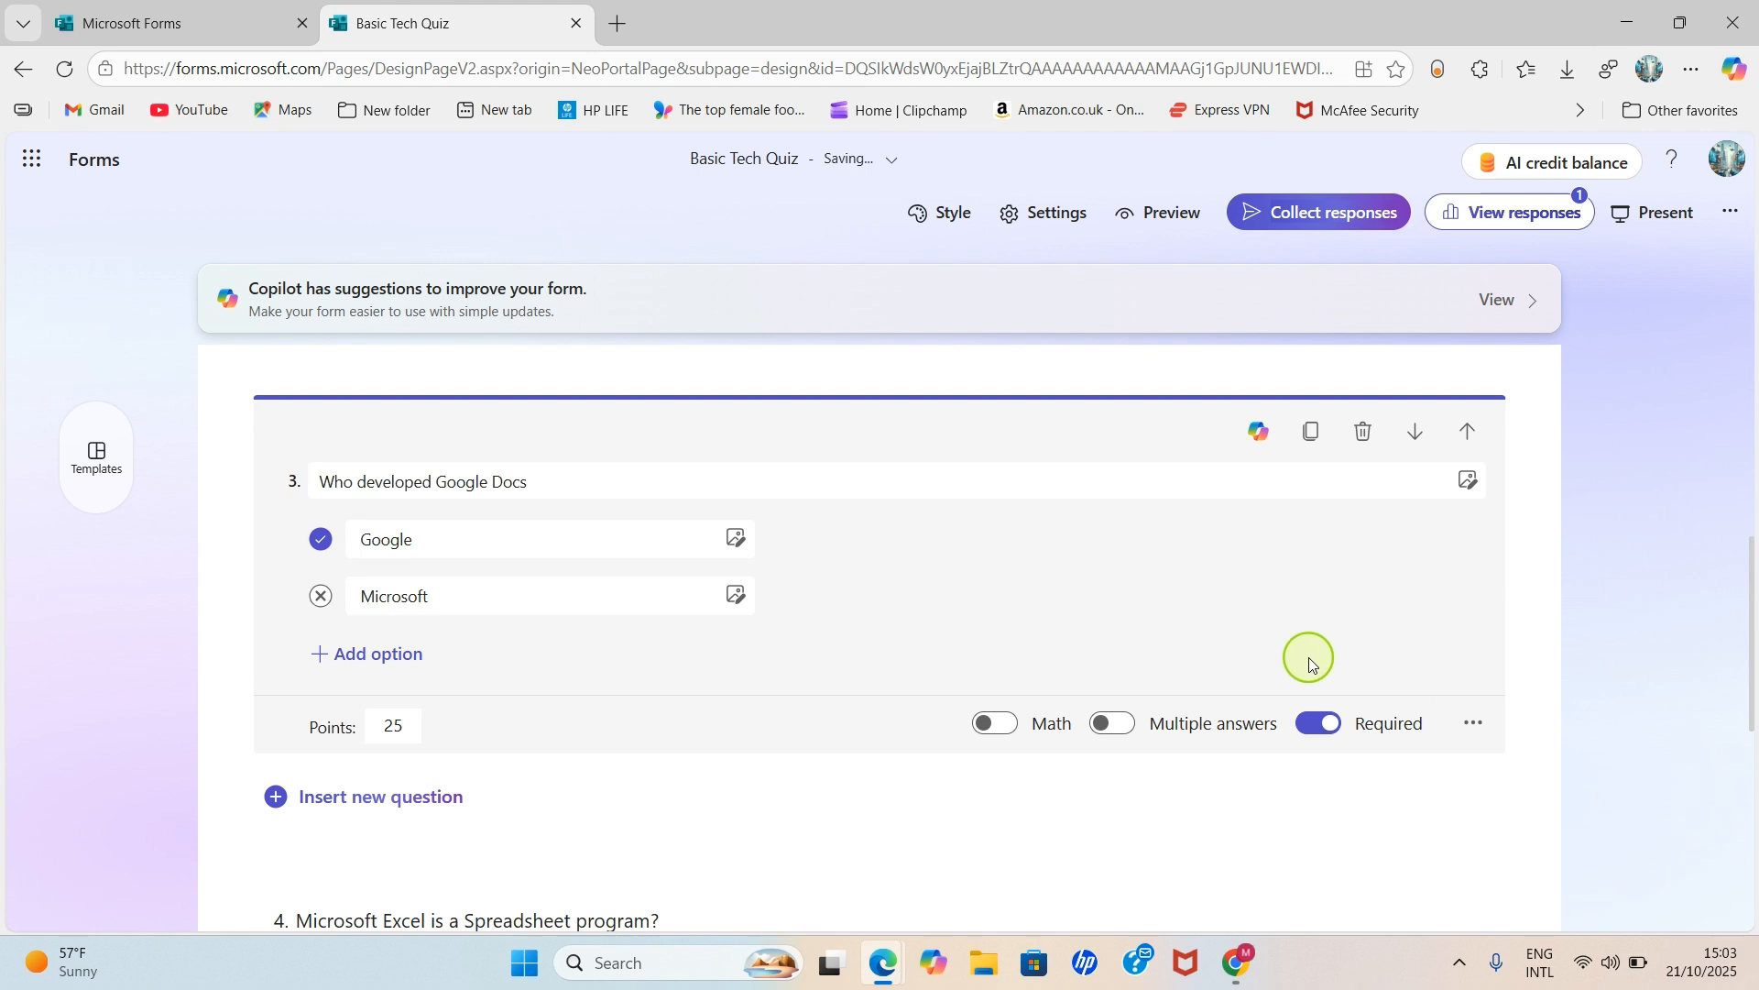
pyautogui.scroll(-3, 1291, 668)
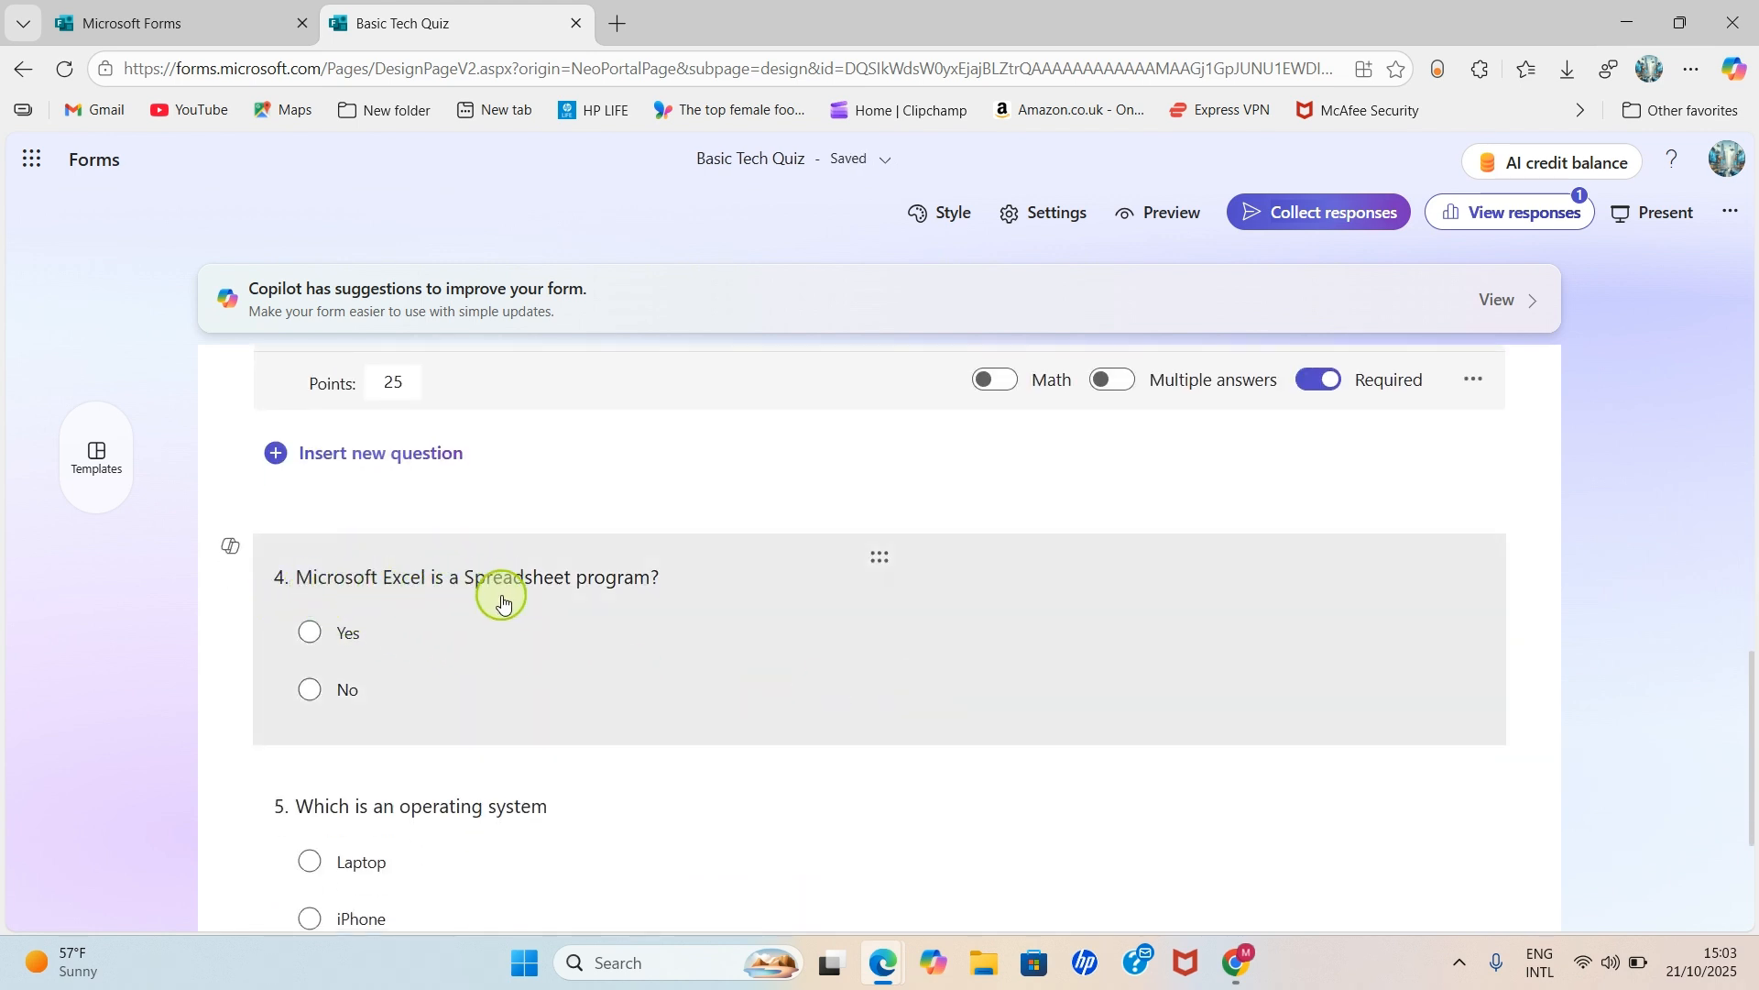
# - Mark Yes as question 4's correct answer and switch on Required
pyautogui.click(426, 656)
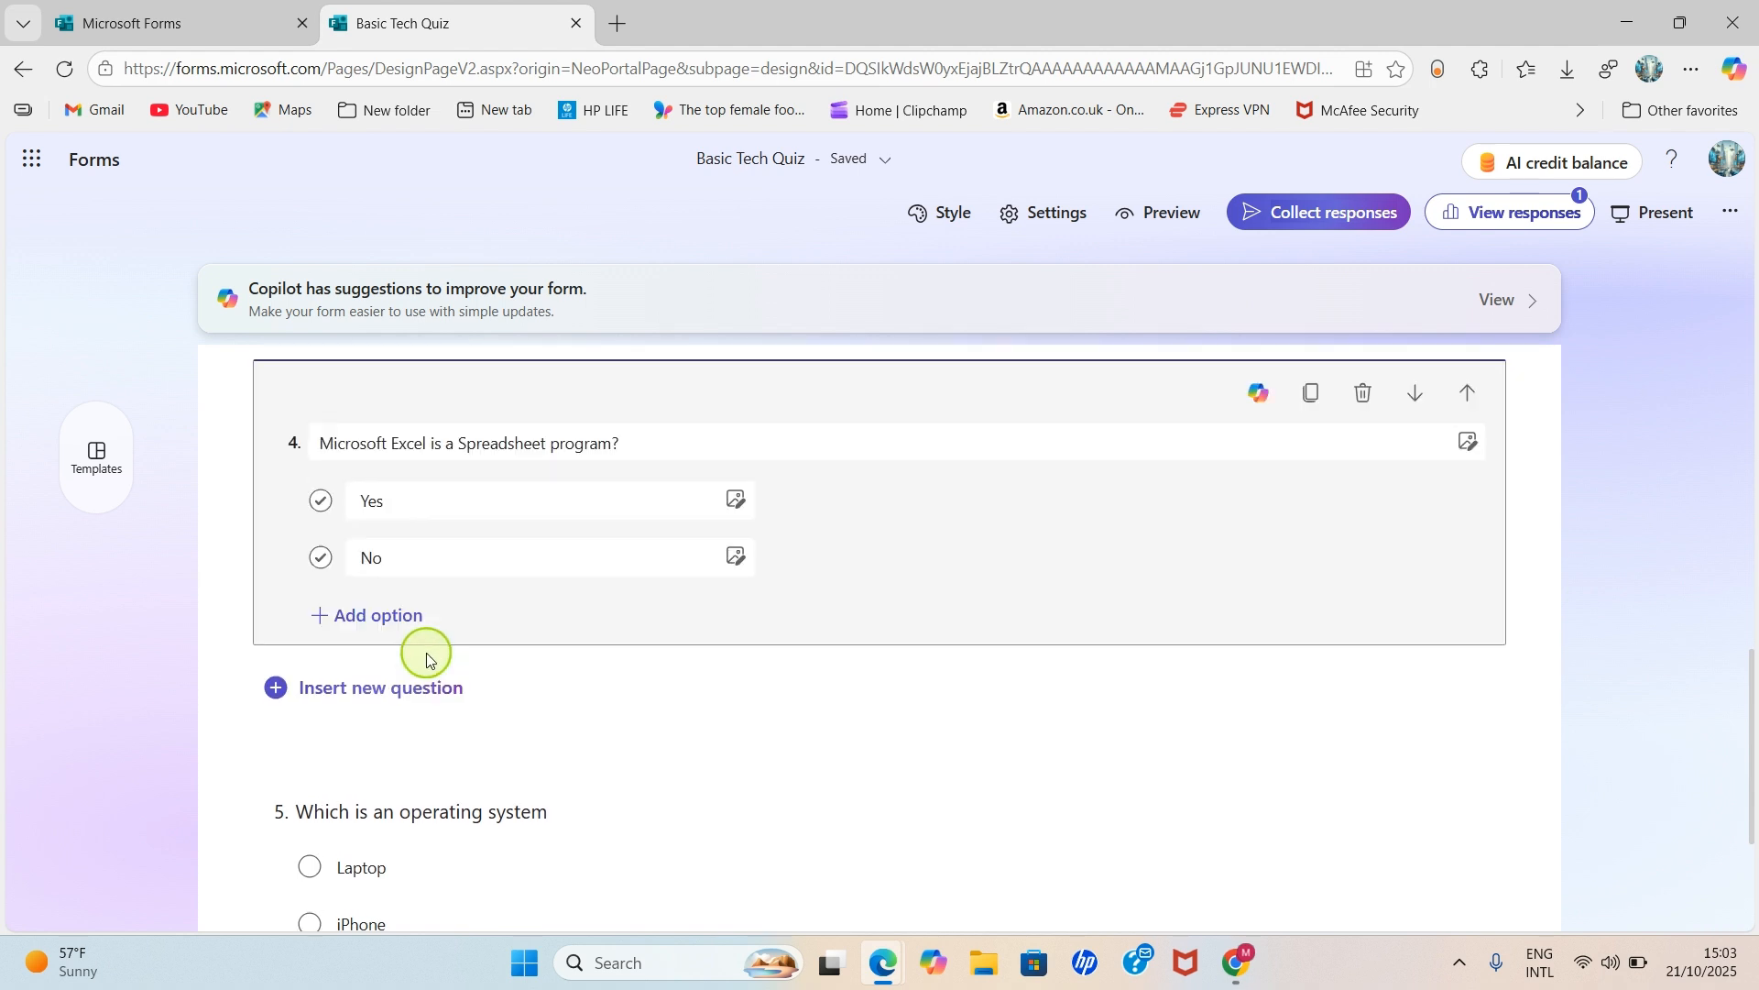
pyautogui.click(324, 518)
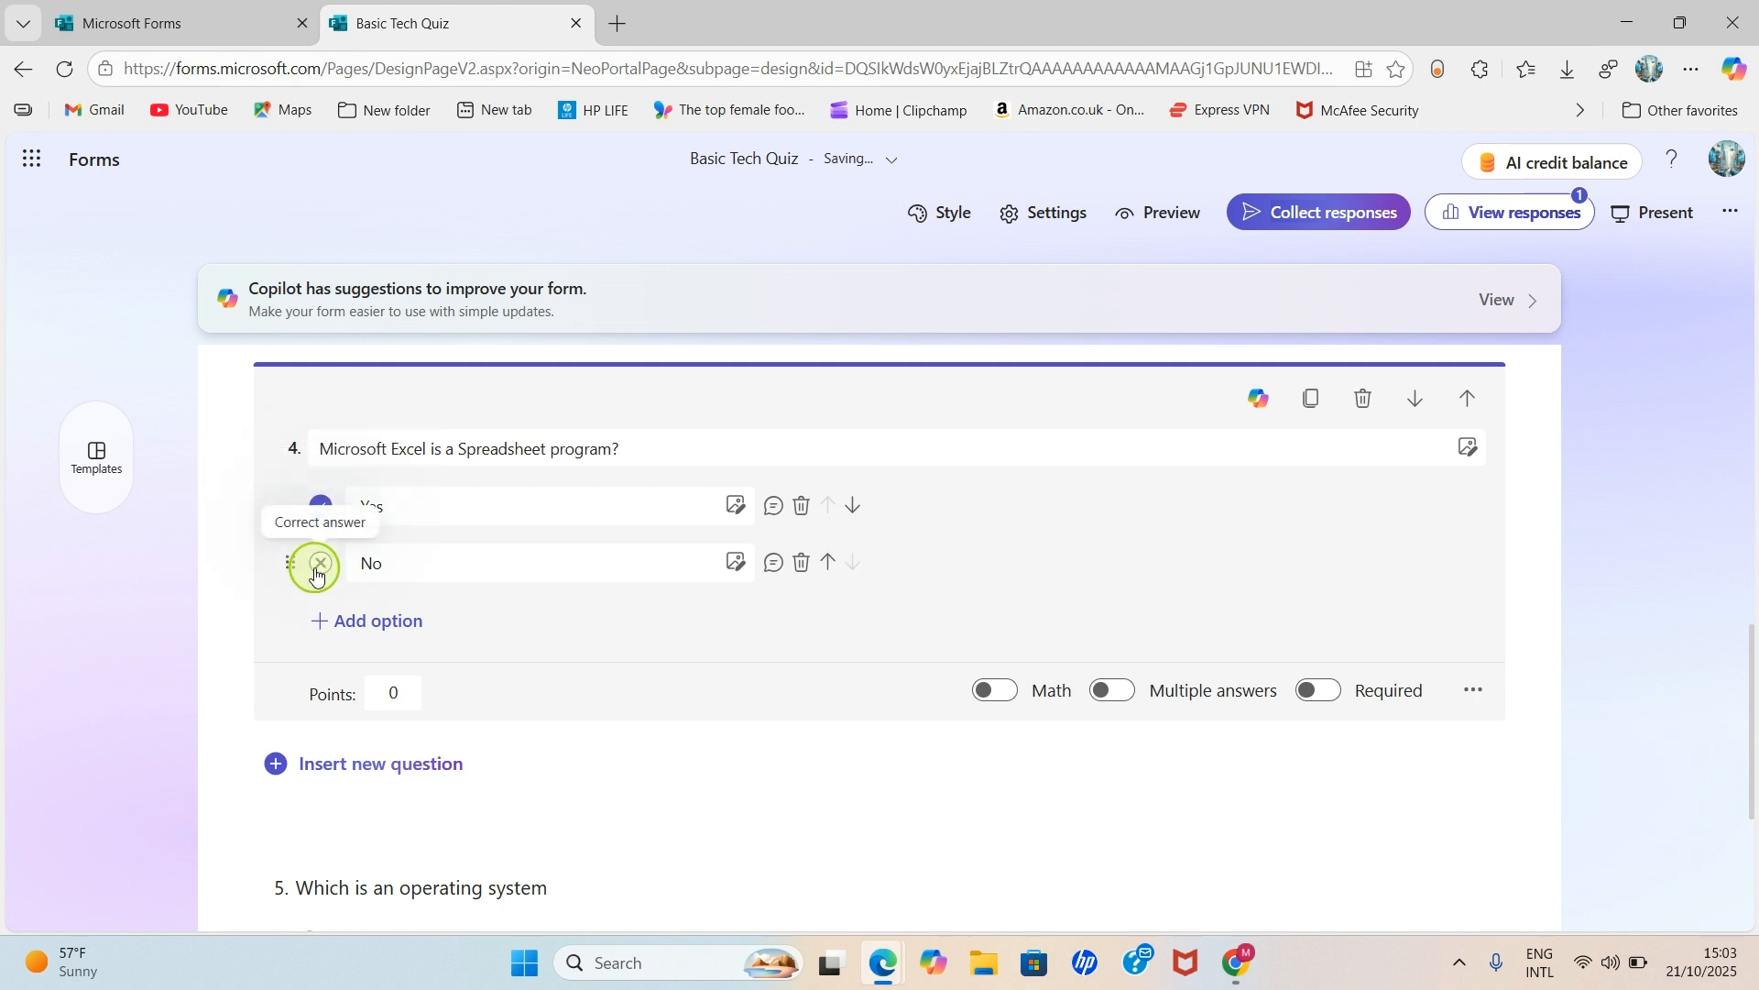
pyautogui.click(1332, 700)
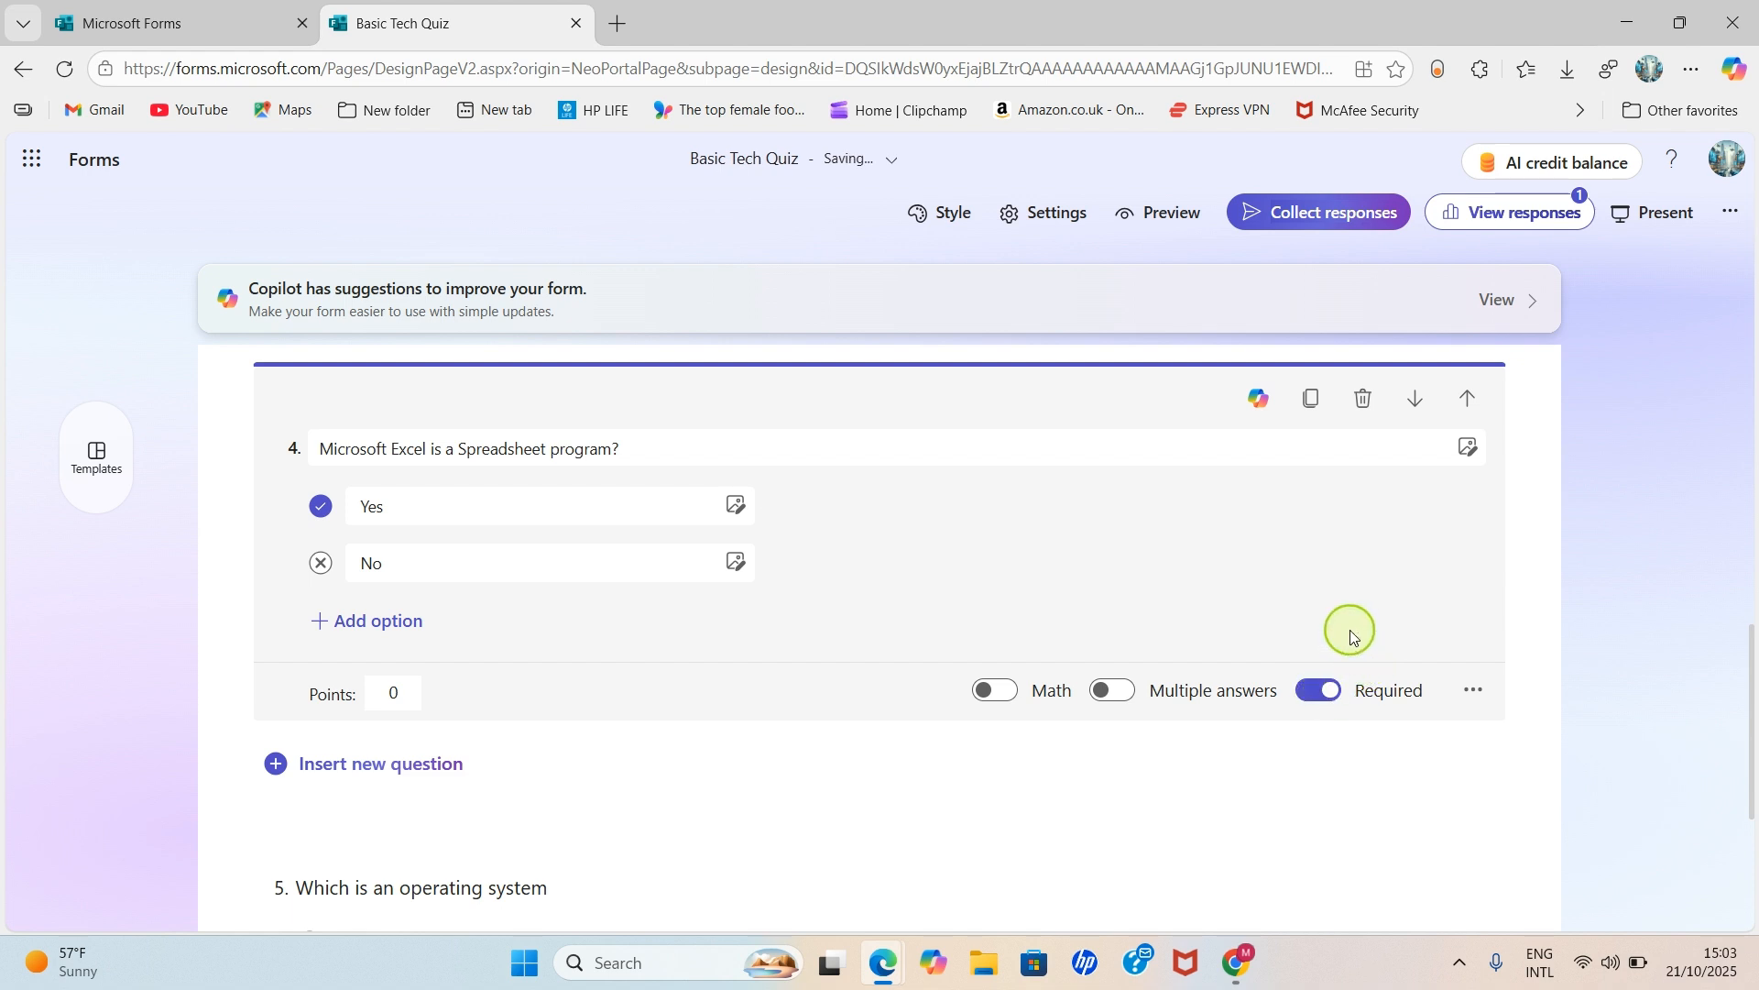
pyautogui.scroll(-2, 1191, 623)
pyautogui.scroll(-1, 743, 656)
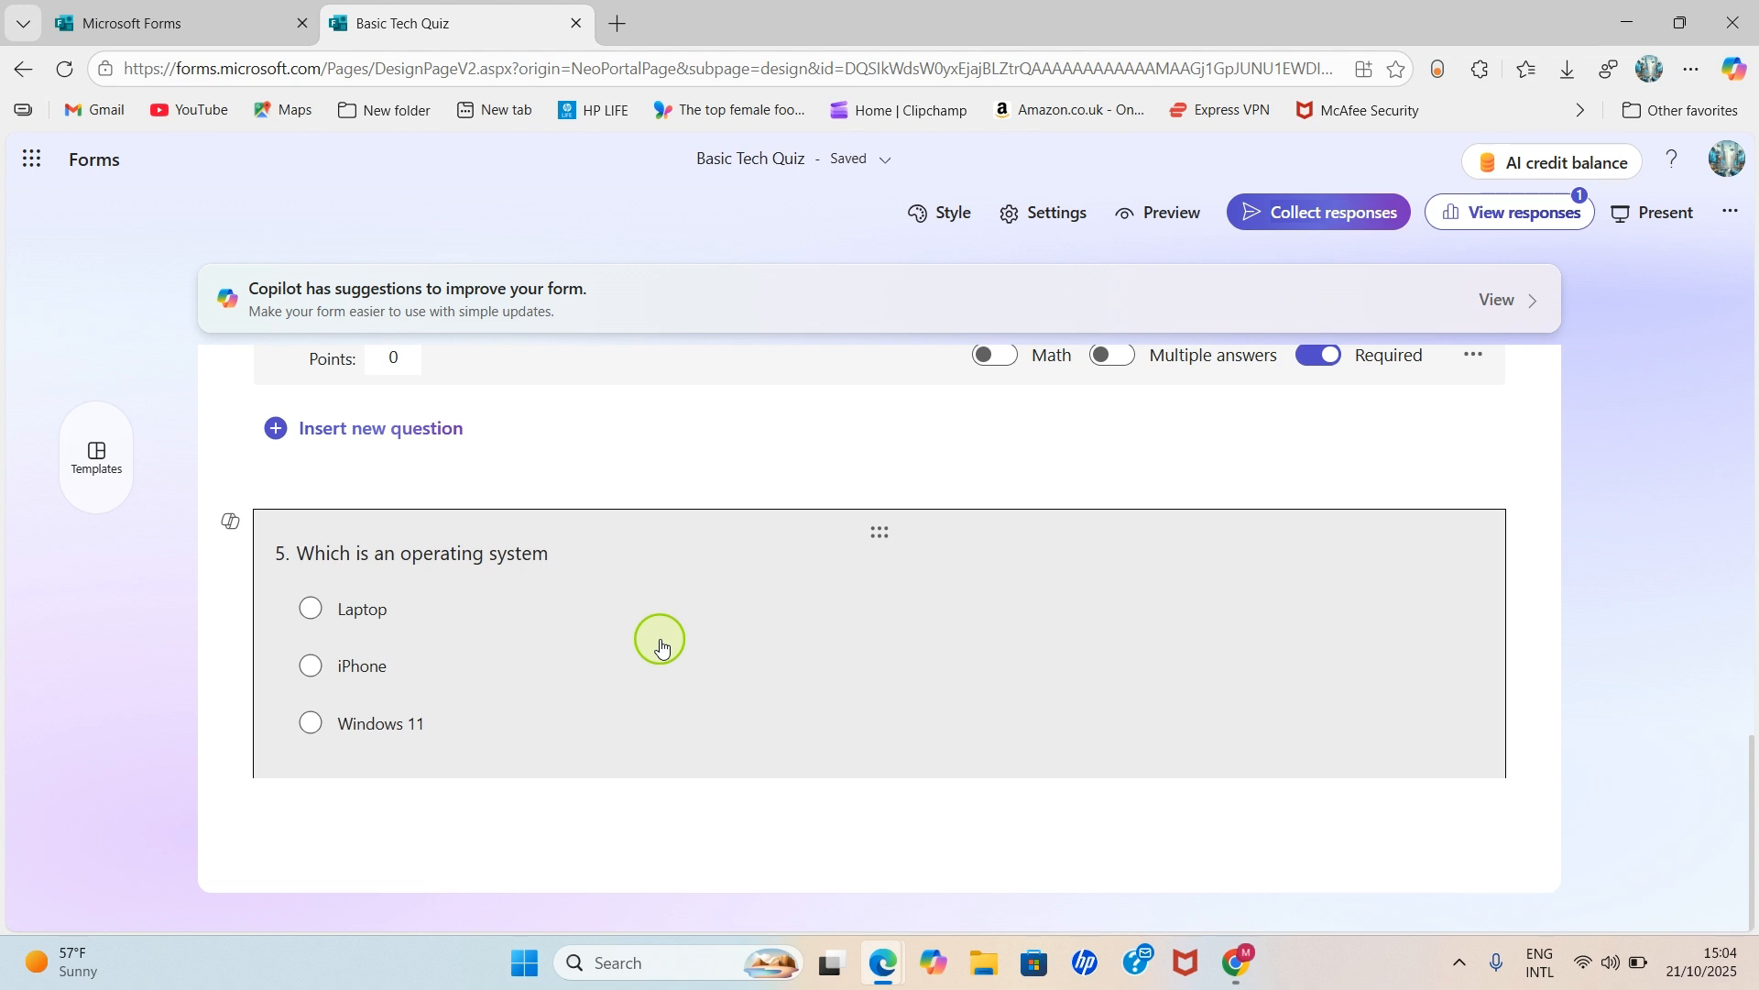
# - Mark Windows 11 as question 5's correct answer, make it required, and close the card
pyautogui.click(658, 639)
pyautogui.click(328, 626)
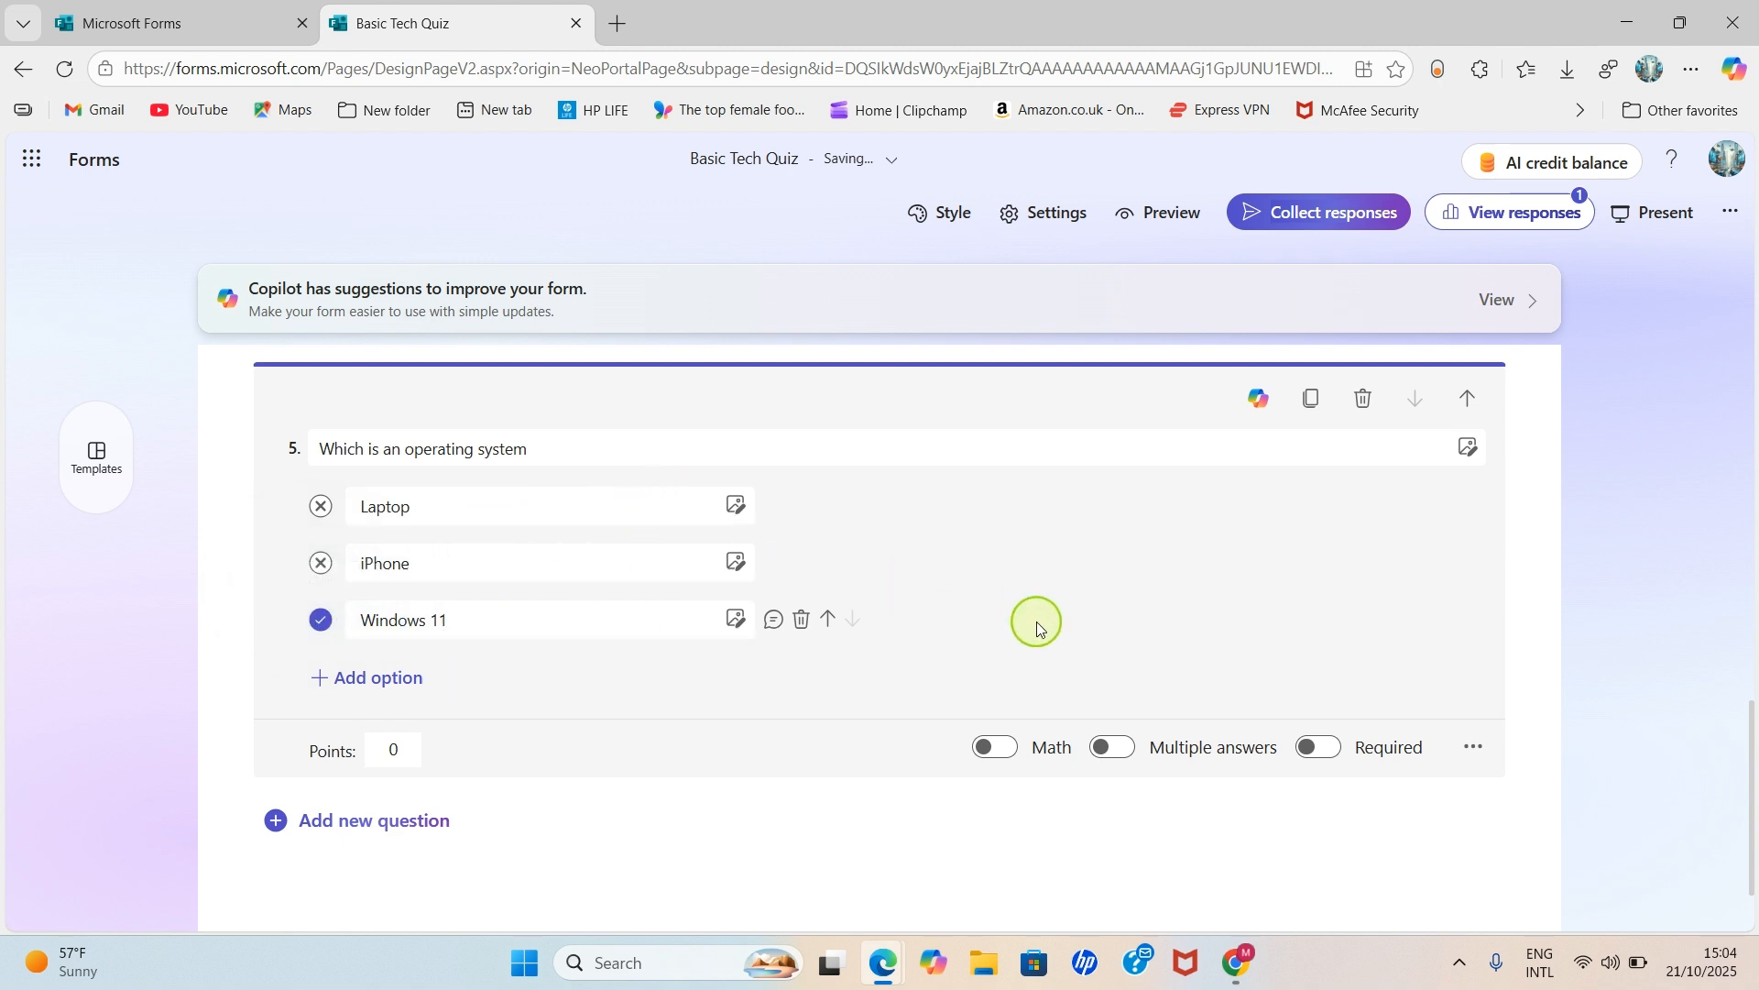
pyautogui.click(1328, 757)
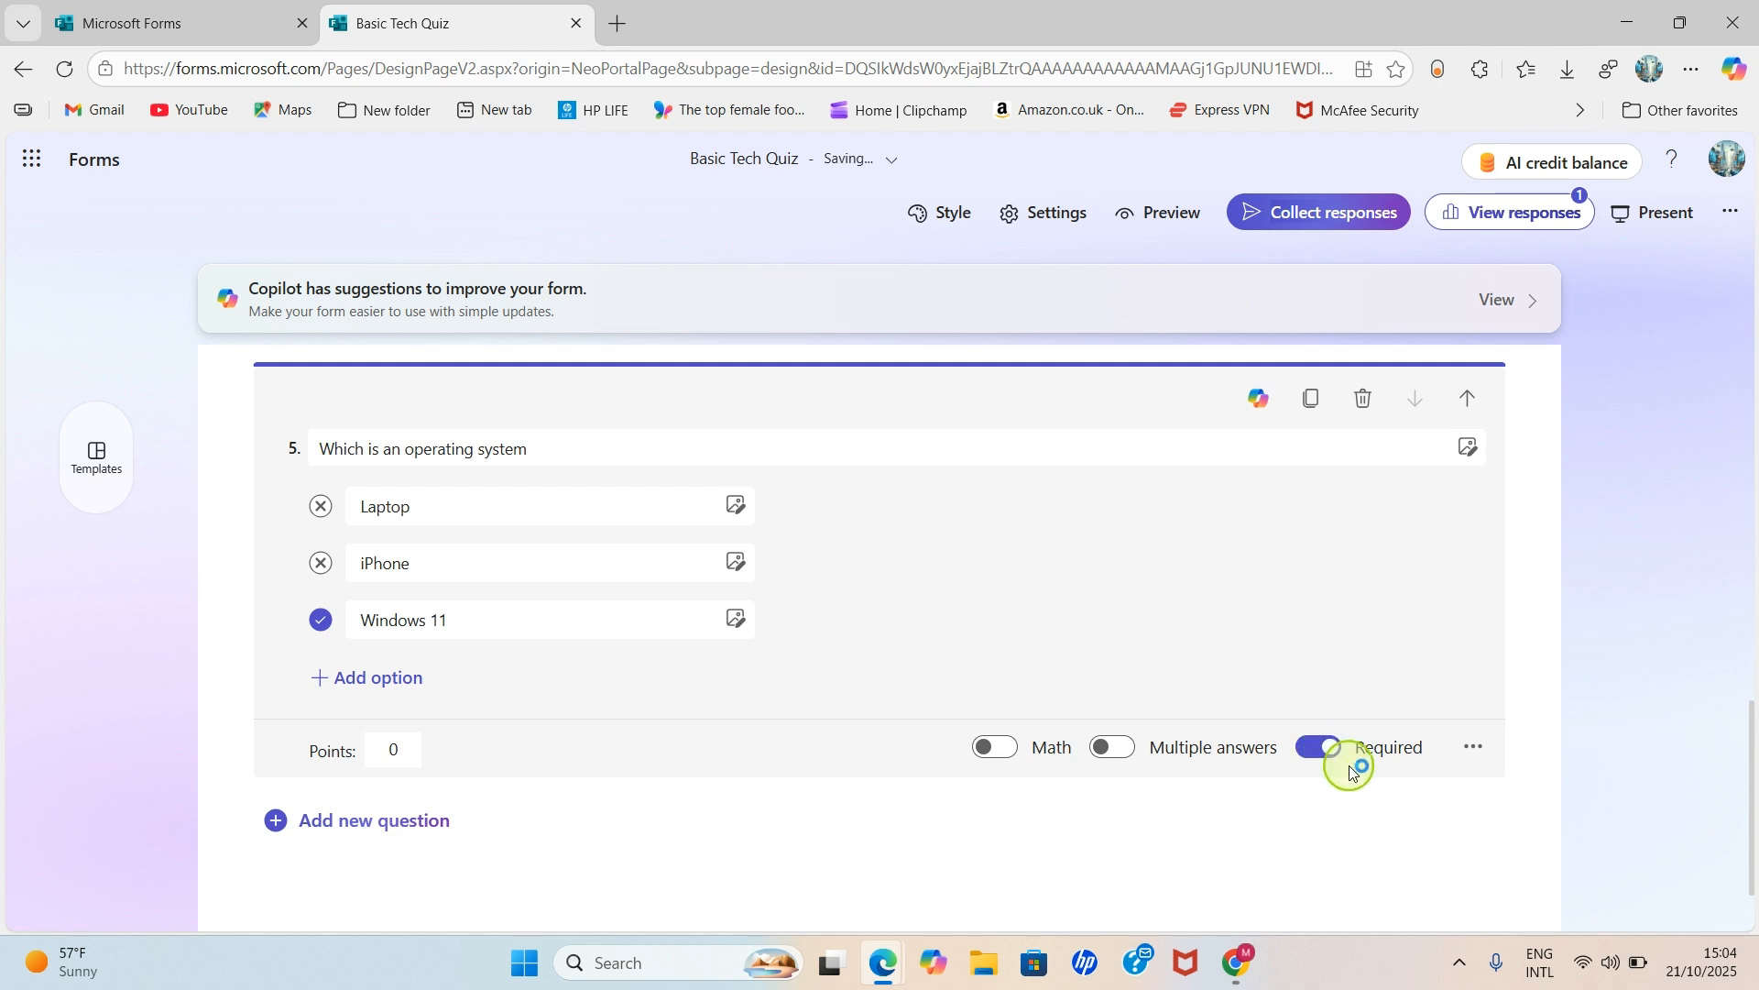
pyautogui.scroll(-1, 1338, 705)
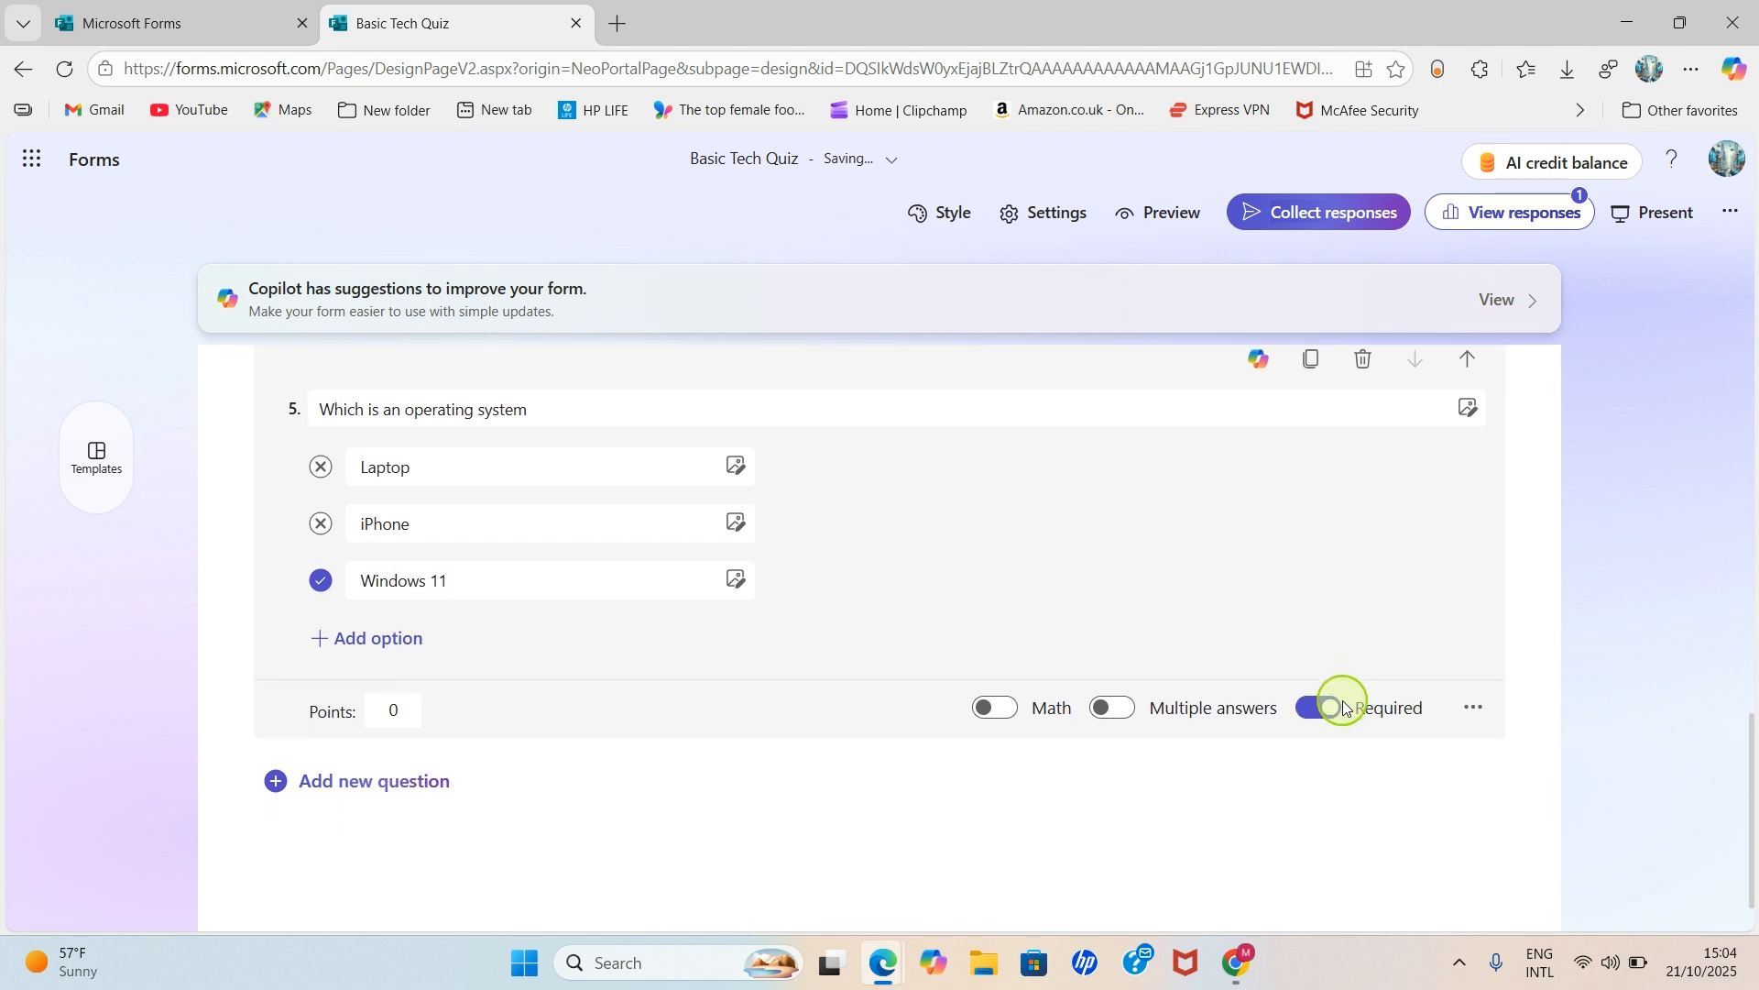
pyautogui.scroll(3, 1342, 701)
pyautogui.click(1635, 653)
# - Set question 4's points to 25
pyautogui.scroll(7, 1635, 653)
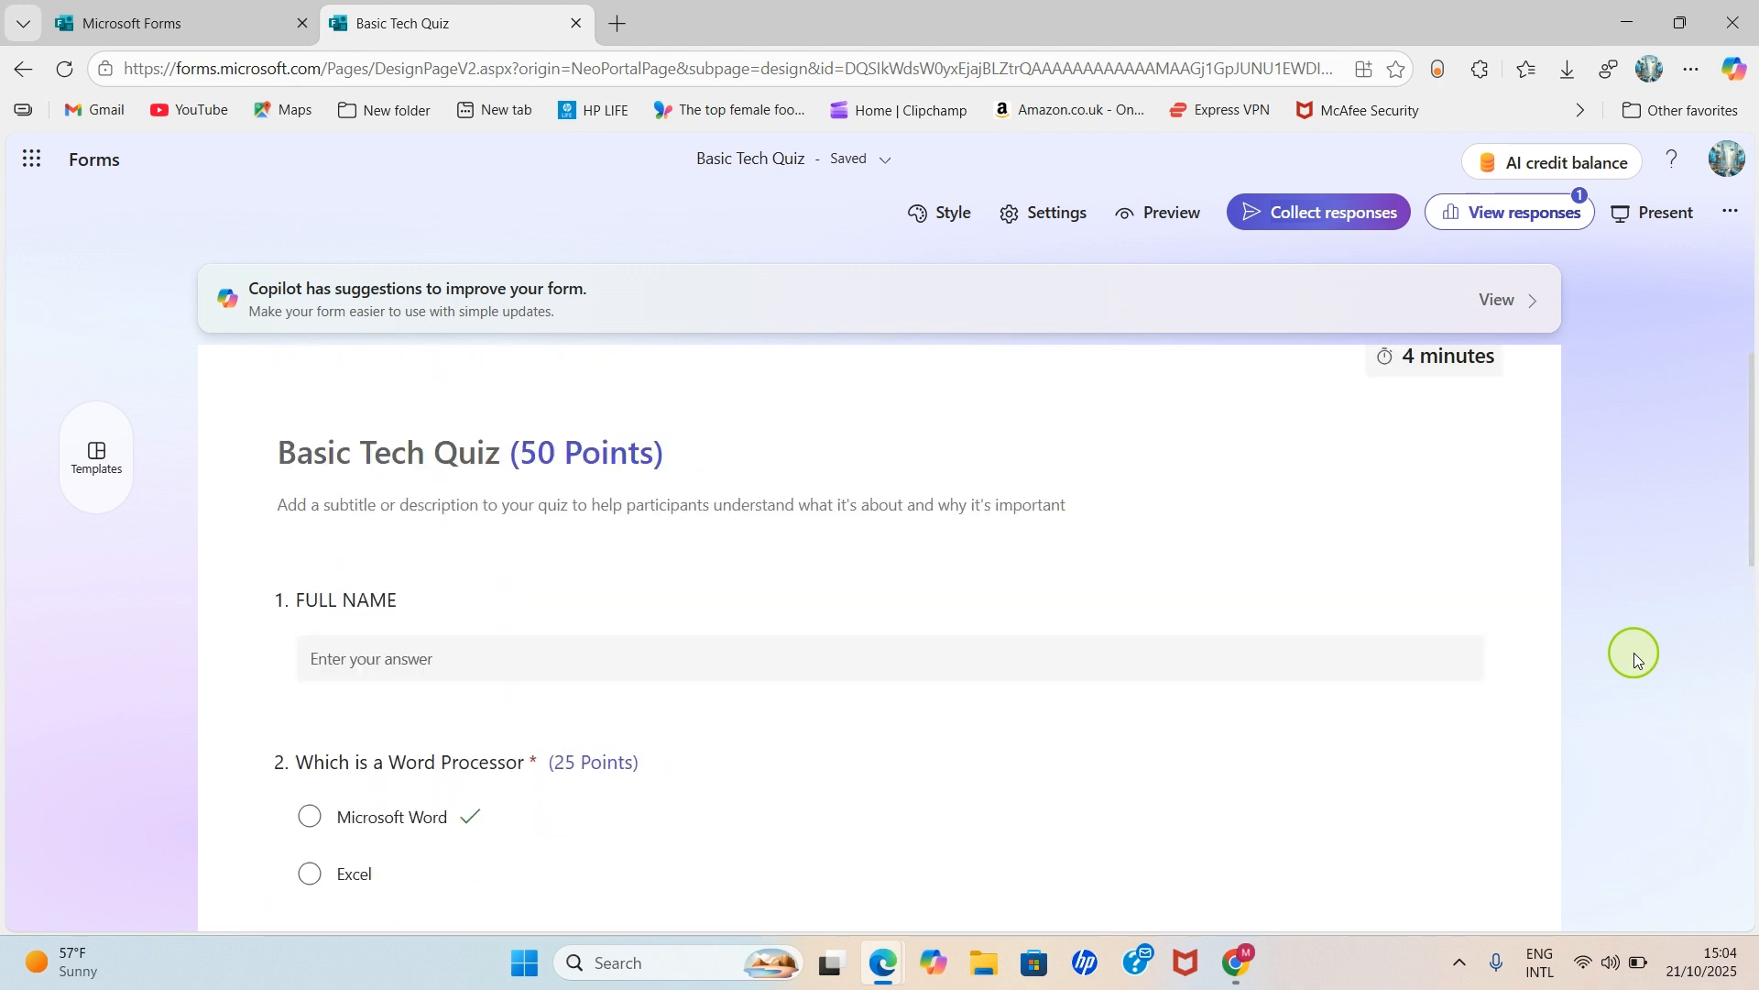
pyautogui.scroll(1, 1634, 653)
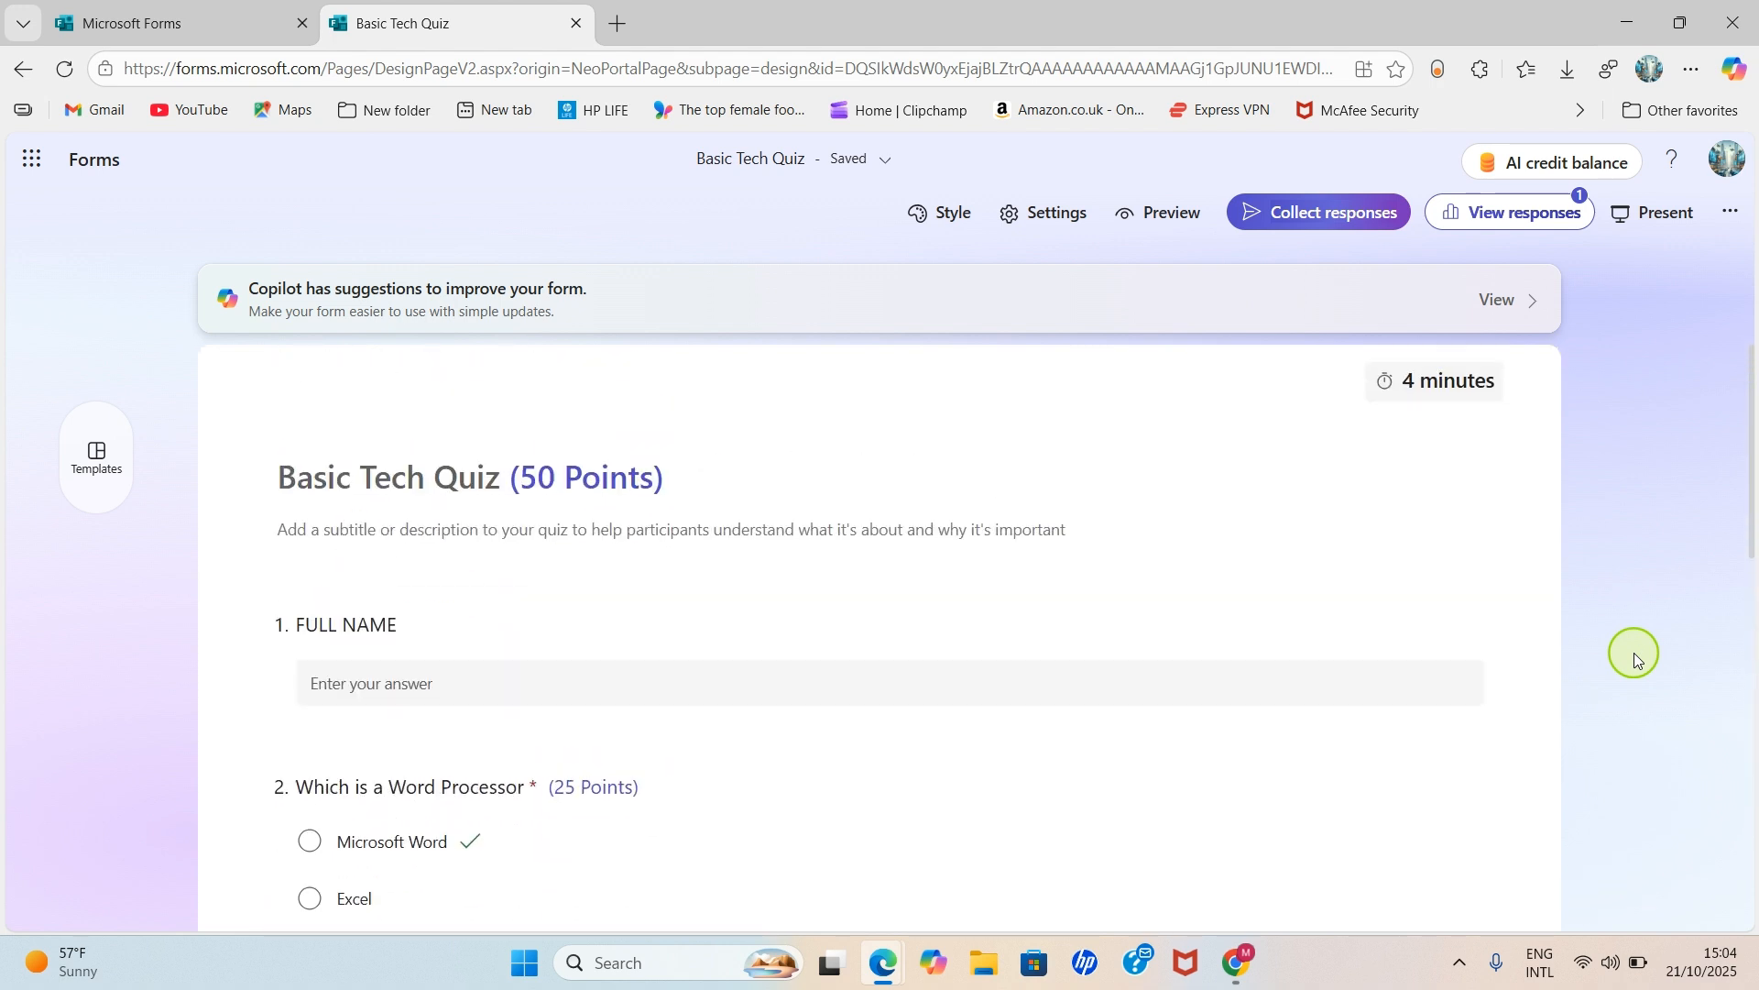
pyautogui.scroll(-5, 1635, 652)
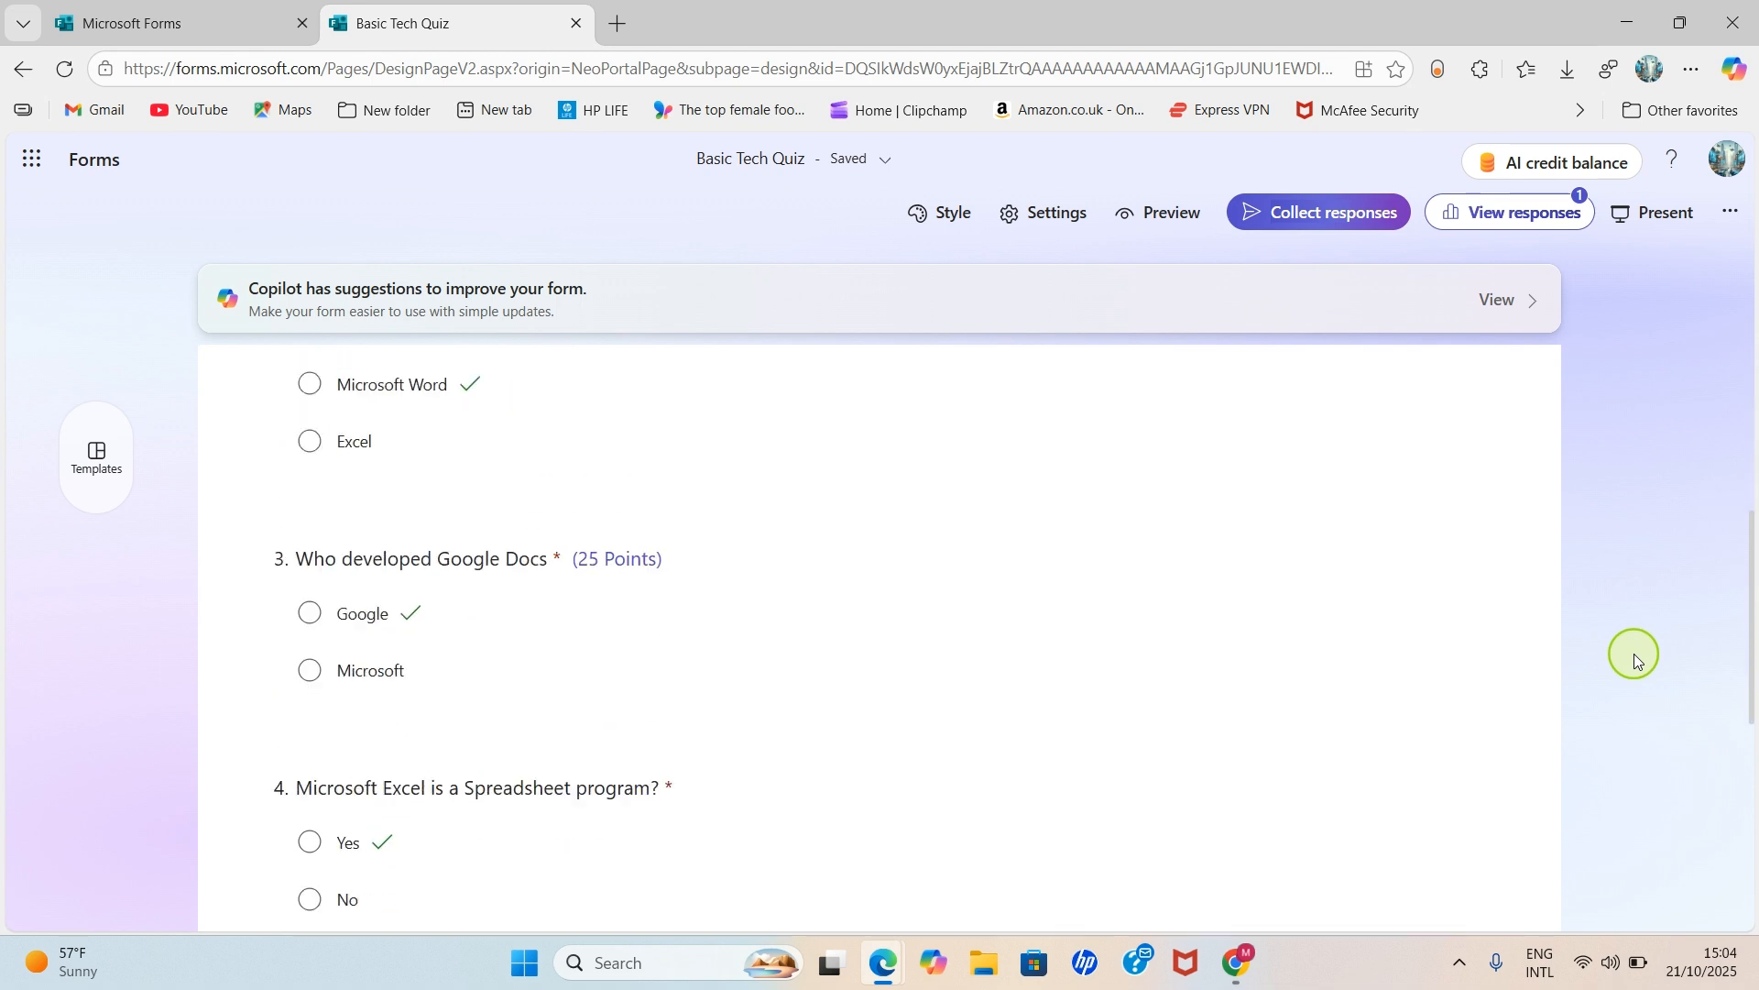
pyautogui.scroll(-2, 1545, 656)
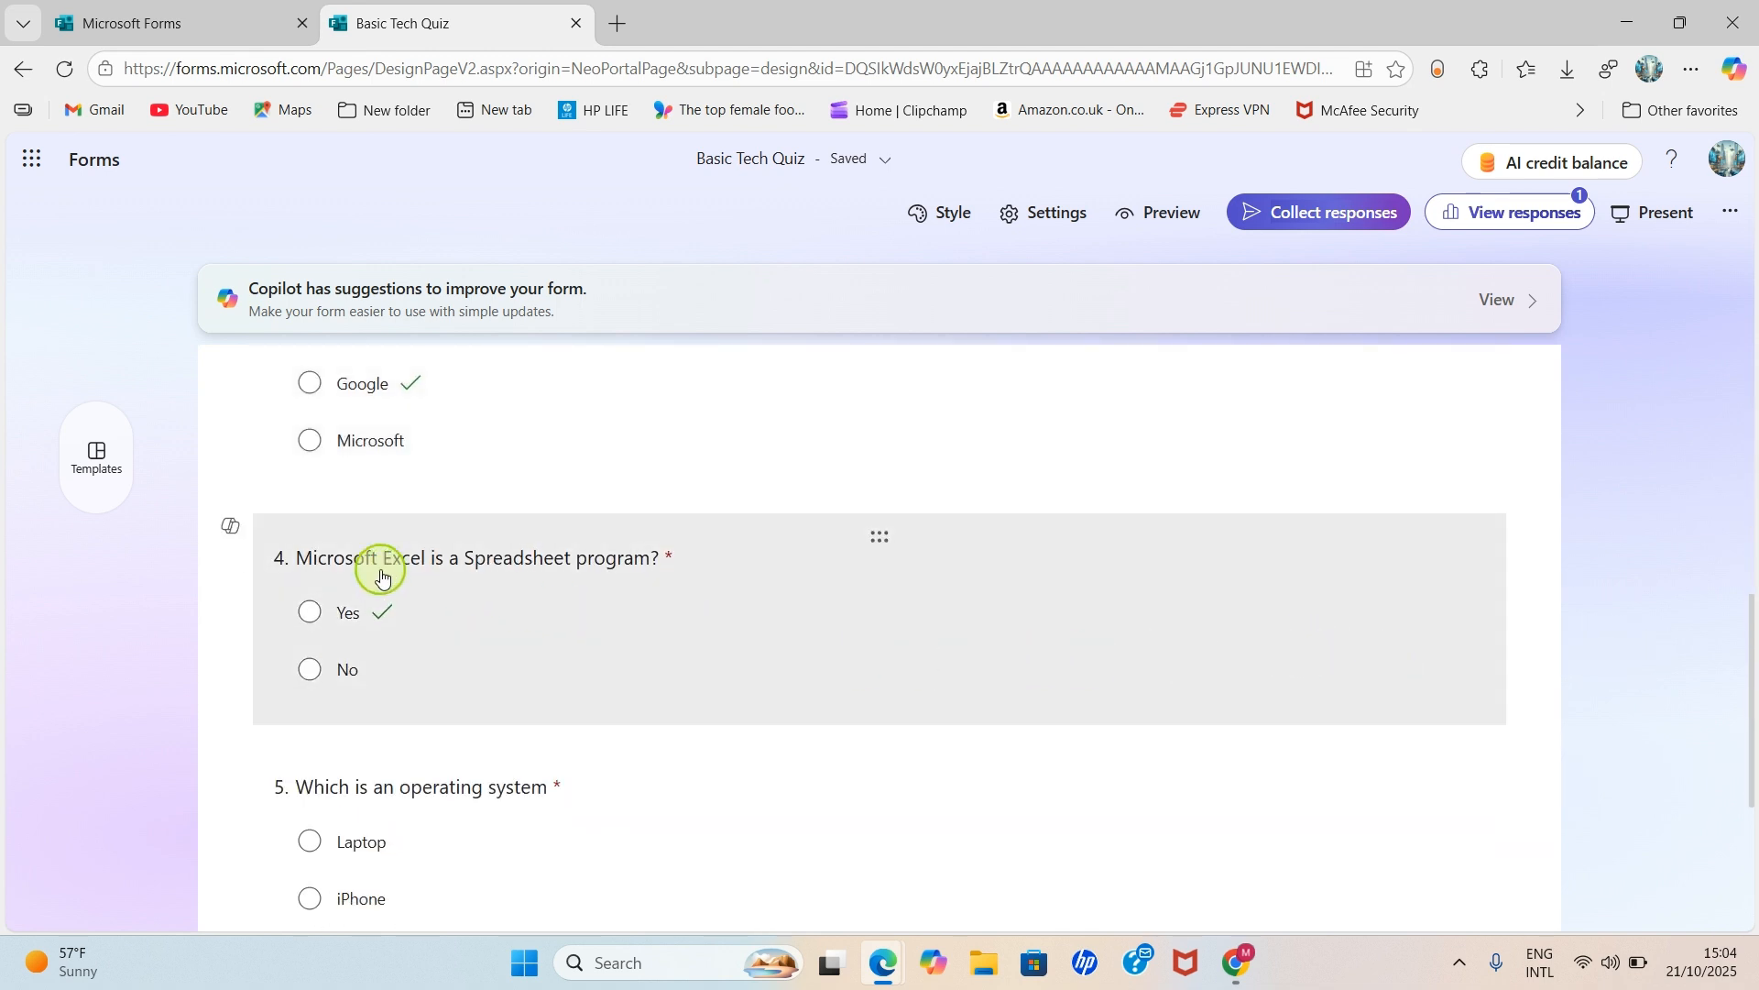
pyautogui.scroll(3, 510, 569)
pyautogui.scroll(-3, 549, 706)
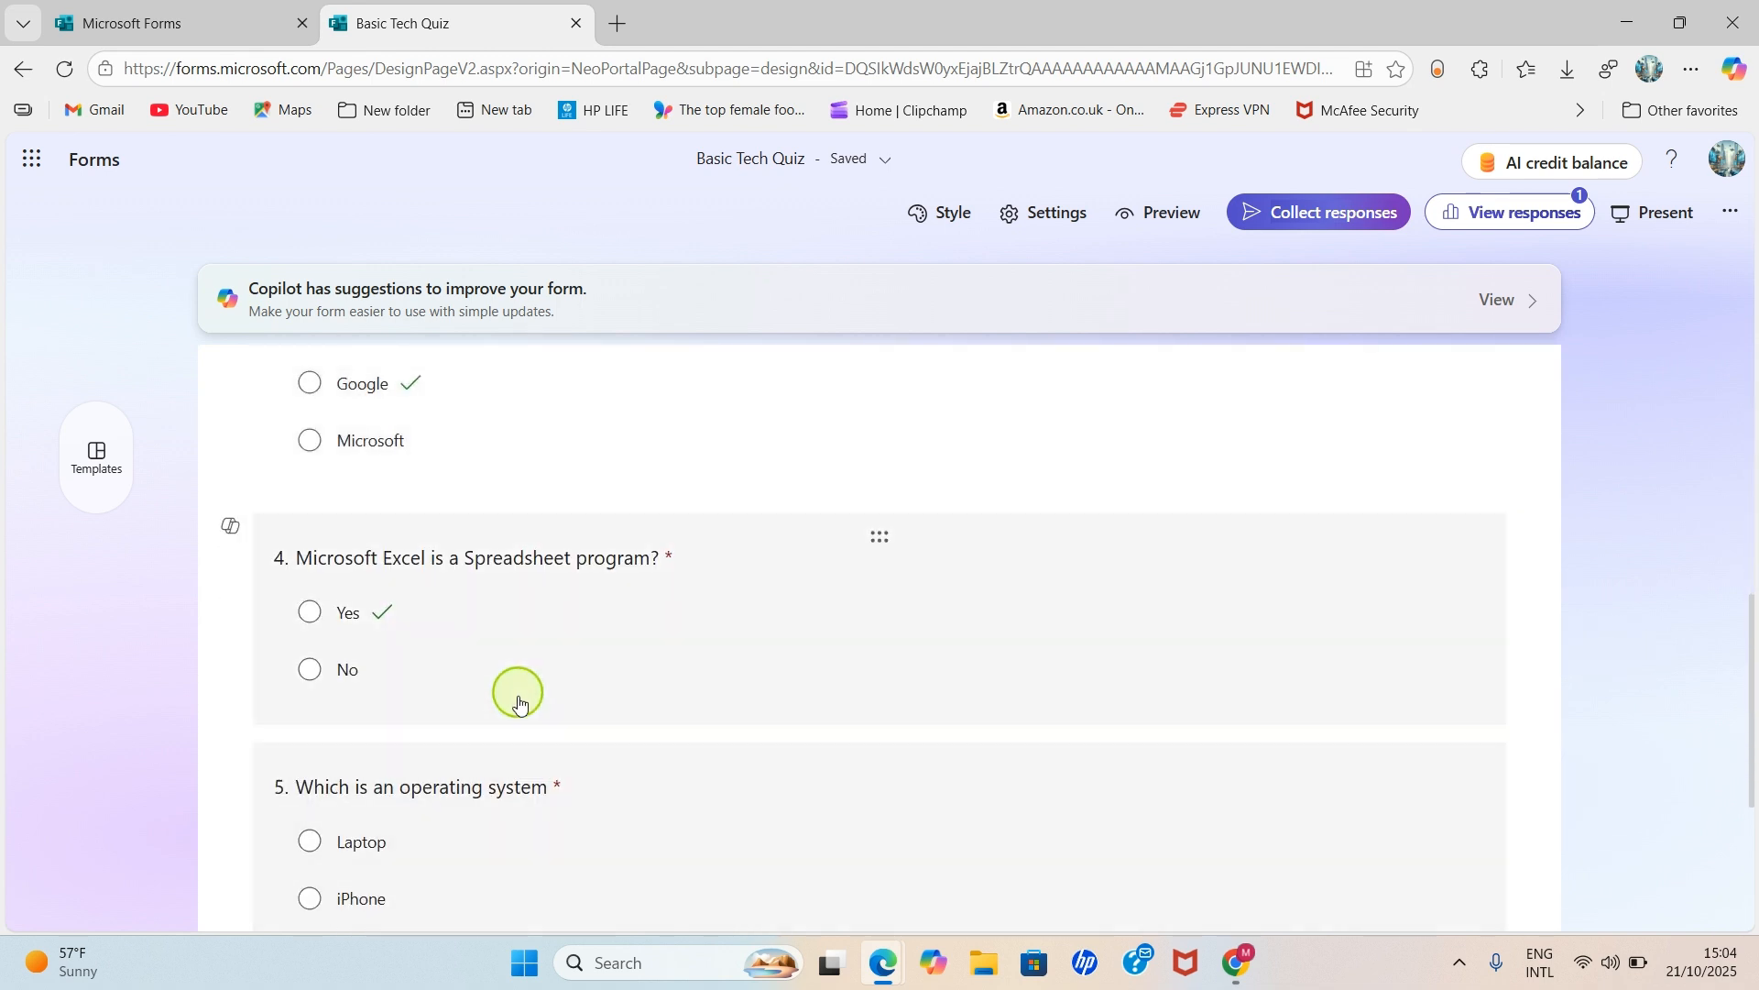
pyautogui.click(620, 651)
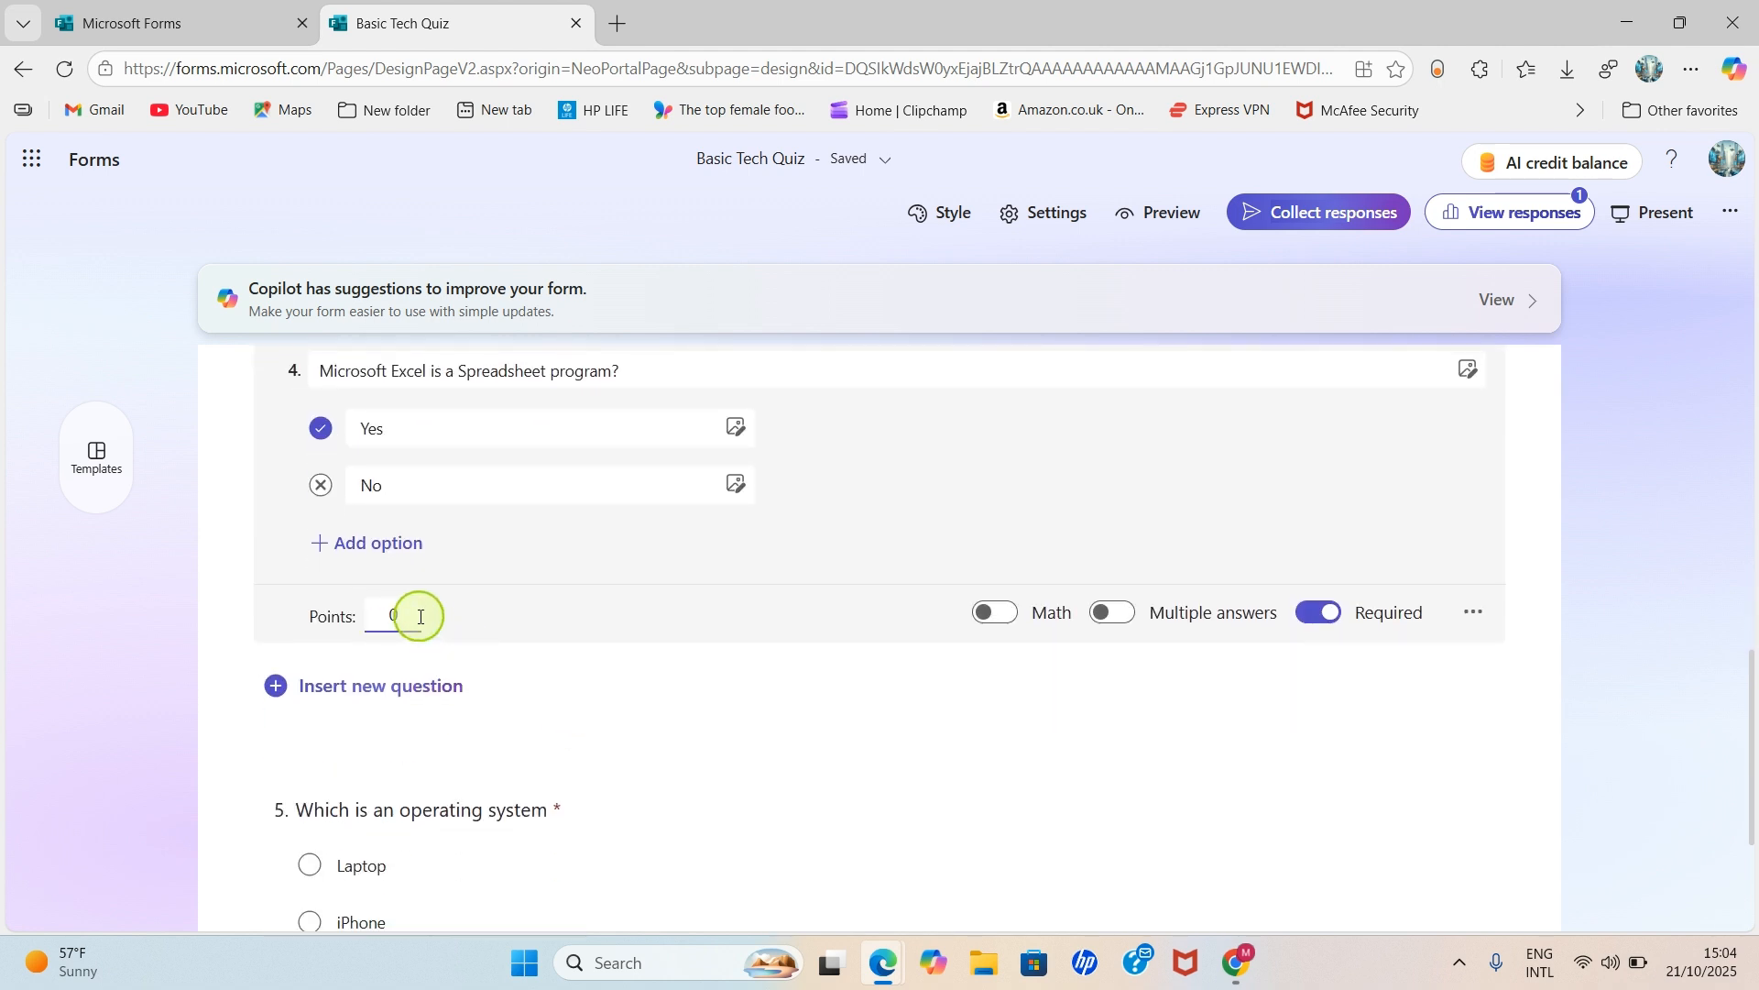
pyautogui.write('25')
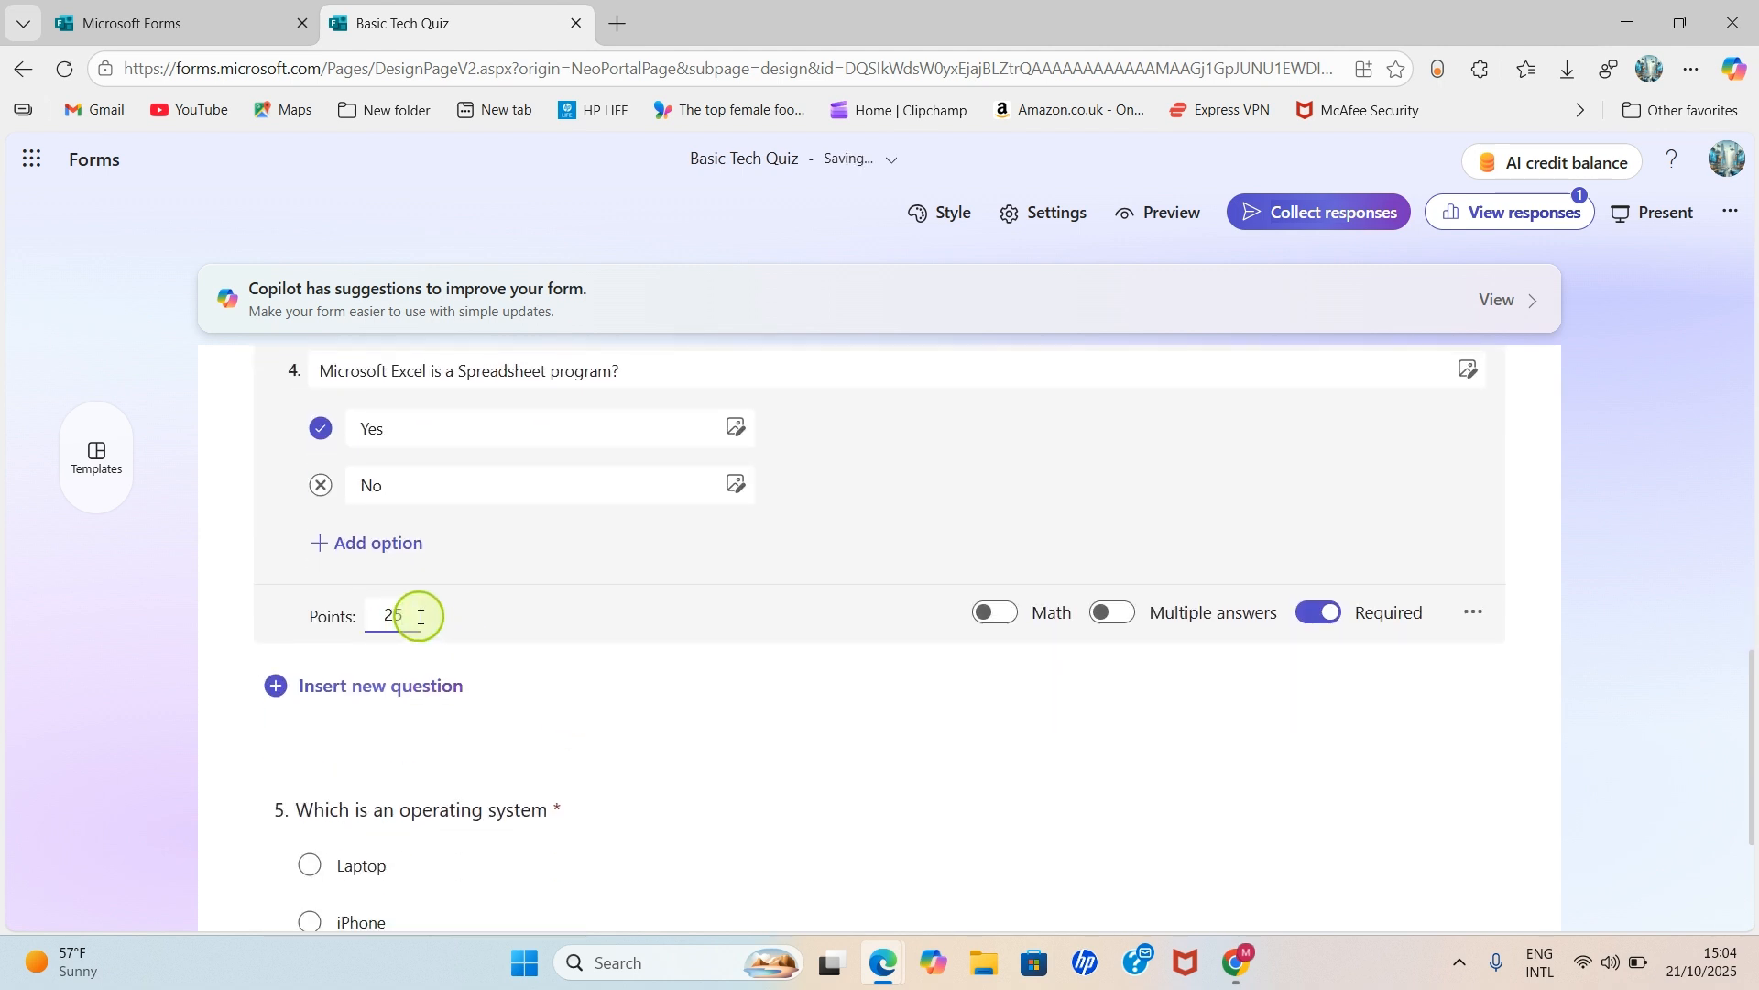
# - Set question 5's points to 25 and close the card
pyautogui.scroll(-3, 449, 660)
pyautogui.click(639, 670)
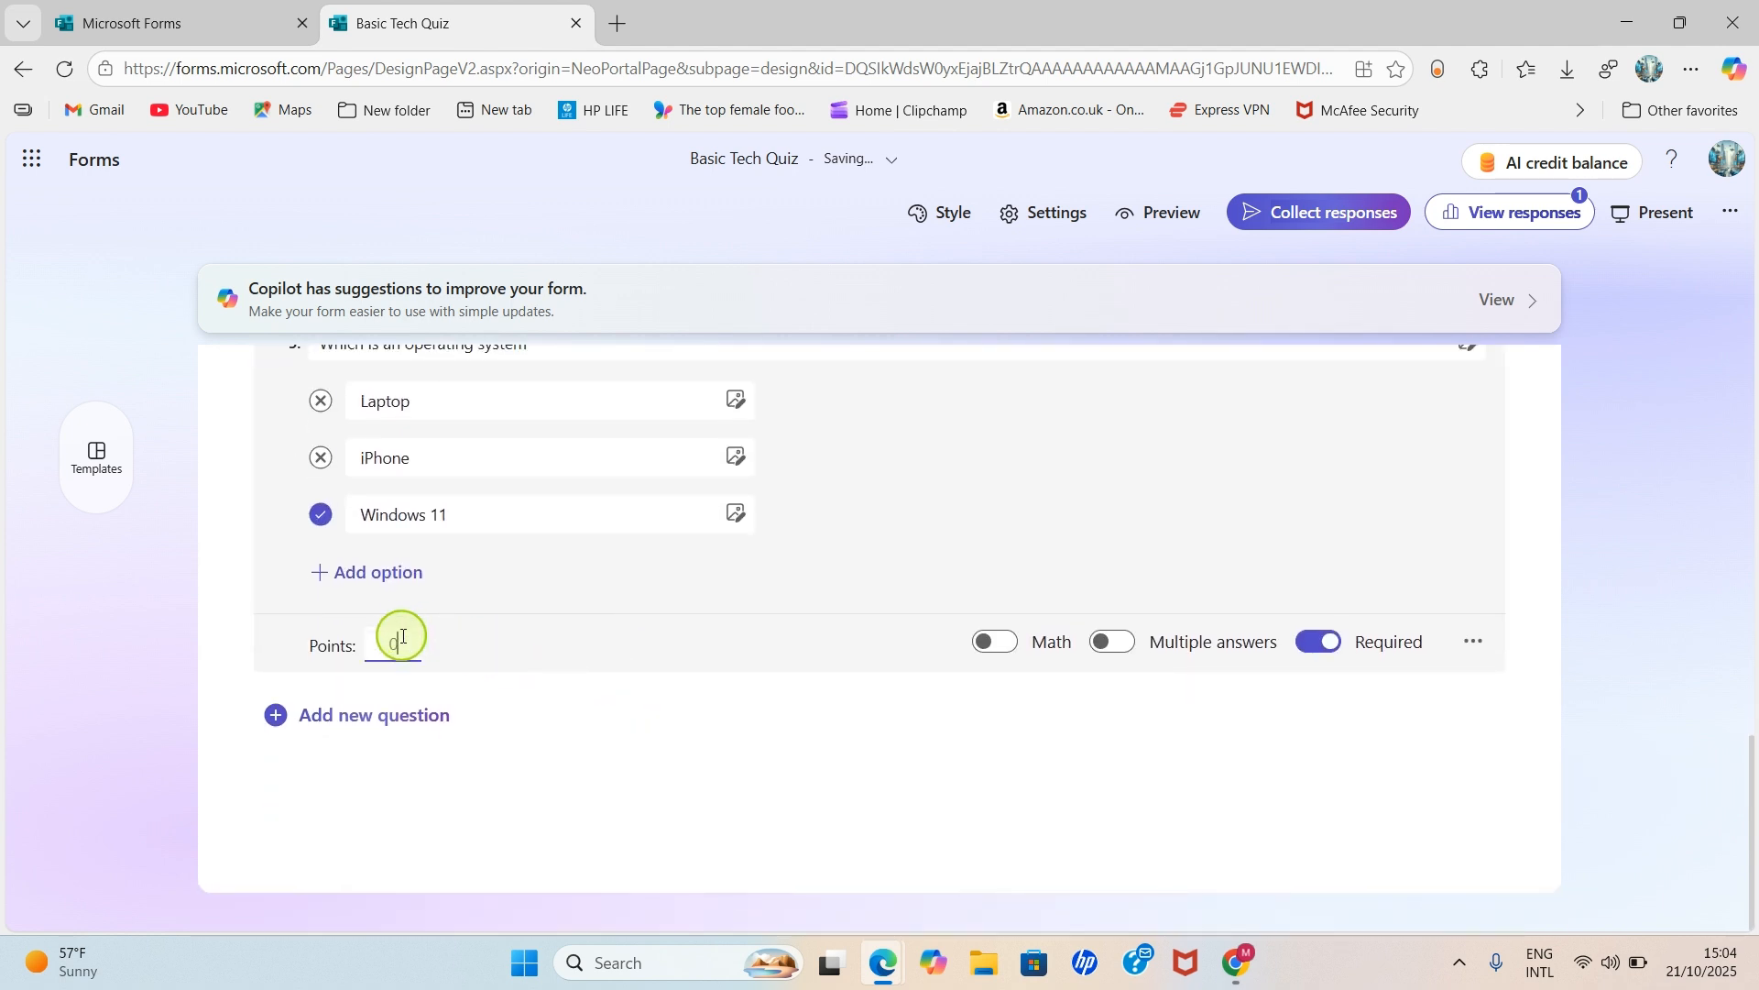
pyautogui.click(403, 641)
pyautogui.write('25')
pyautogui.click(1641, 547)
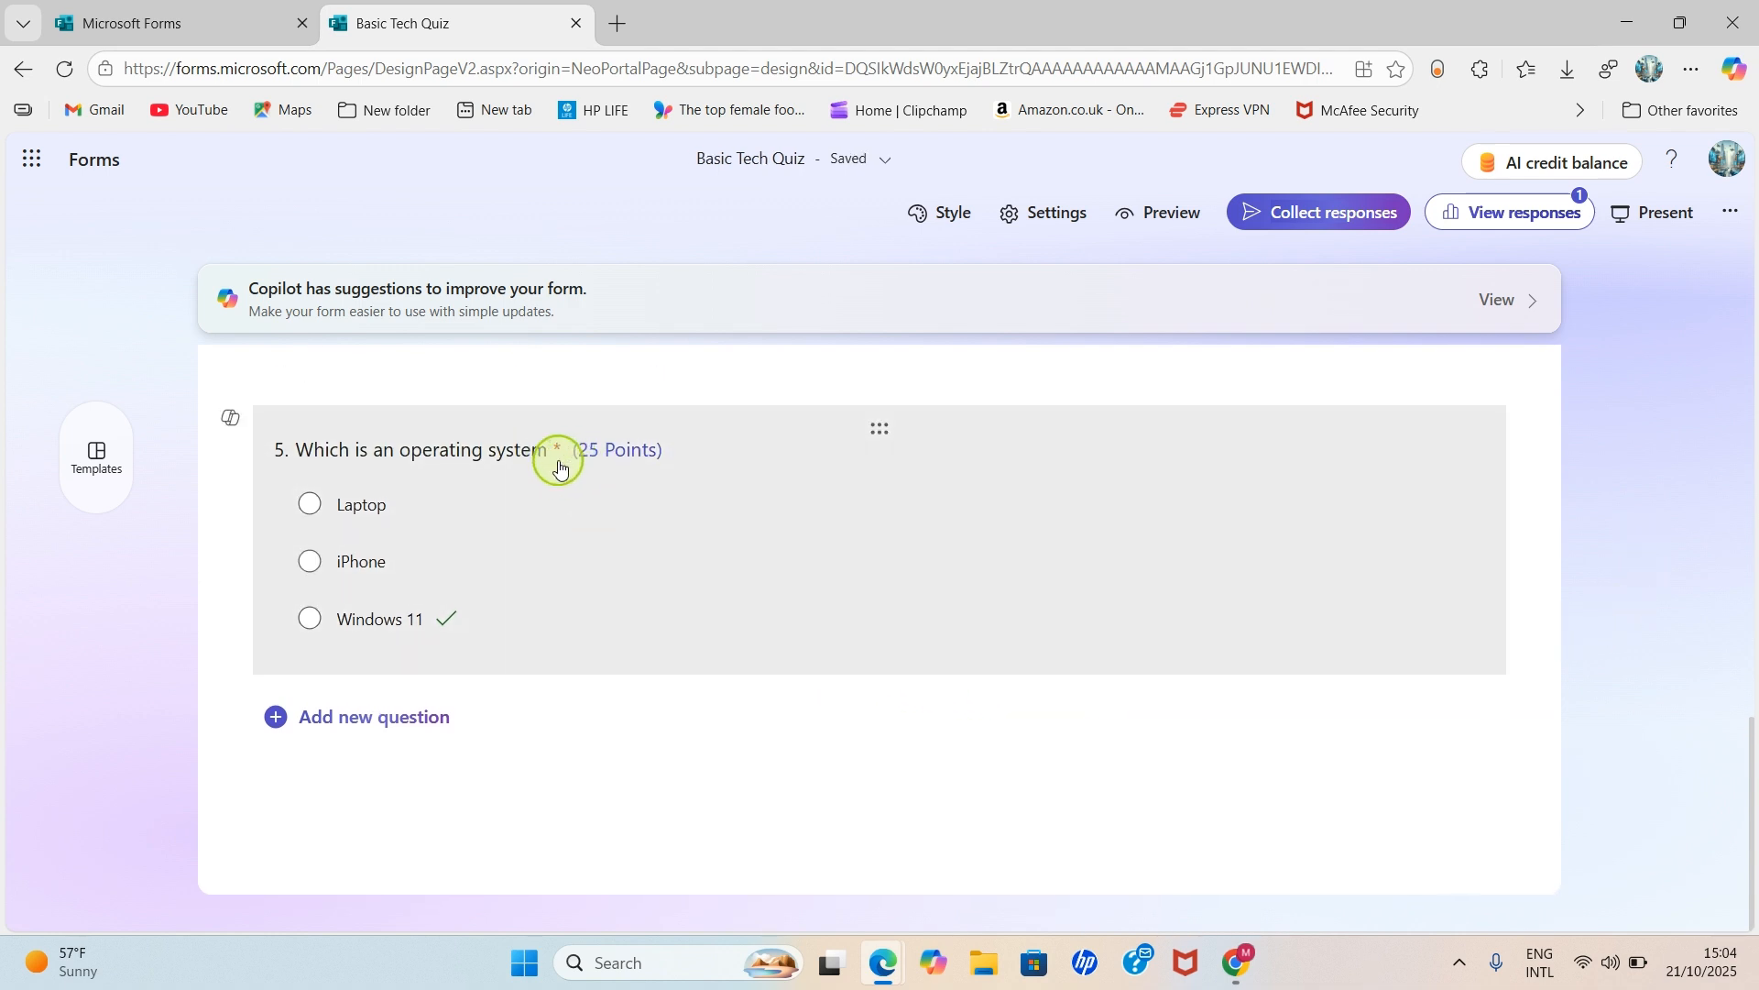
pyautogui.scroll(3, 568, 472)
pyautogui.scroll(2, 642, 577)
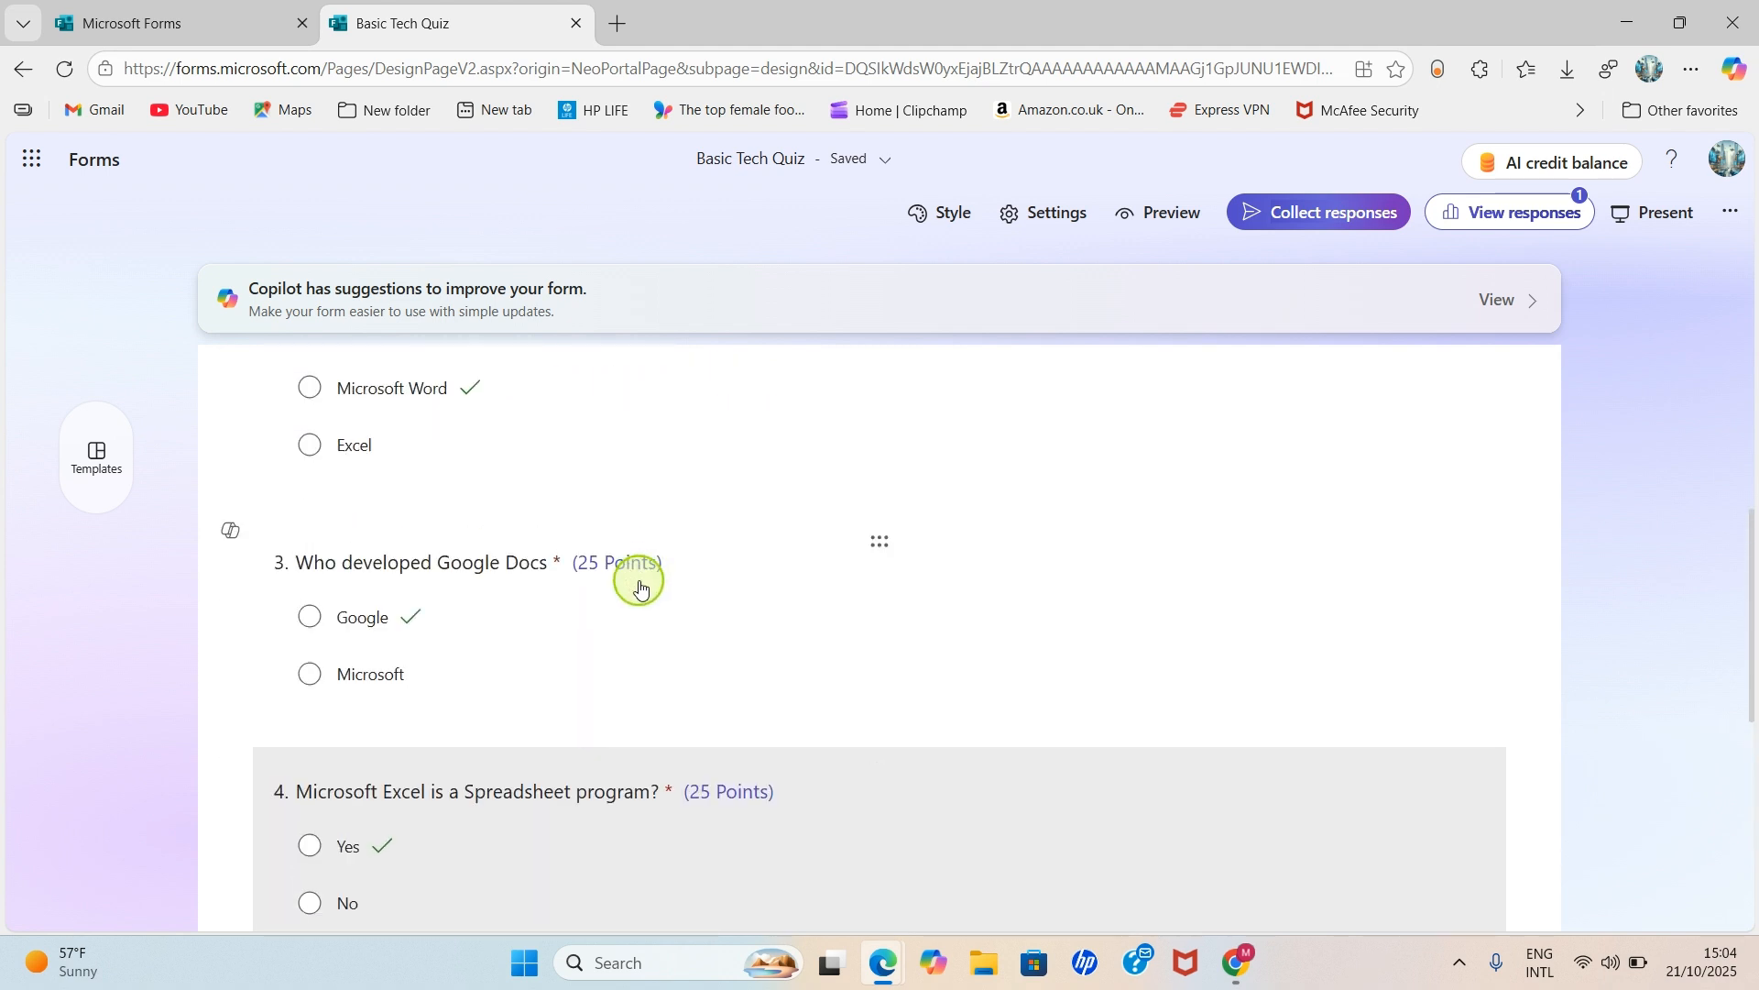
pyautogui.scroll(1, 568, 575)
pyautogui.scroll(3, 522, 554)
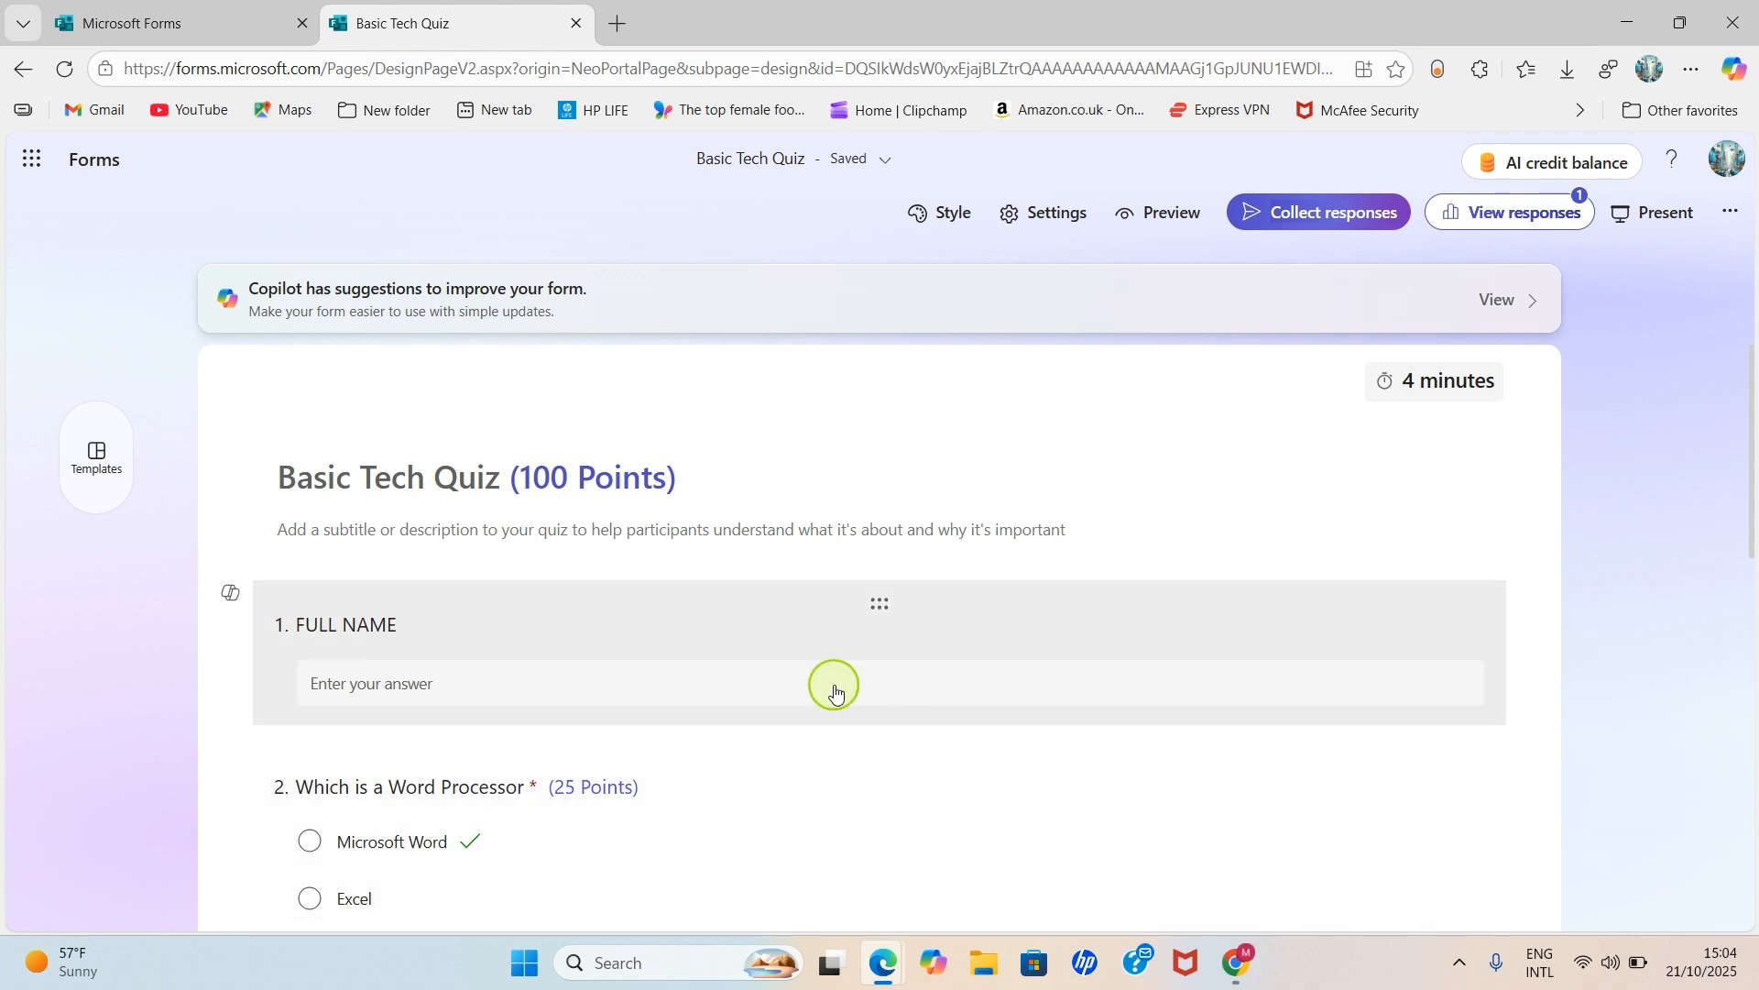
pyautogui.scroll(-1, 1153, 697)
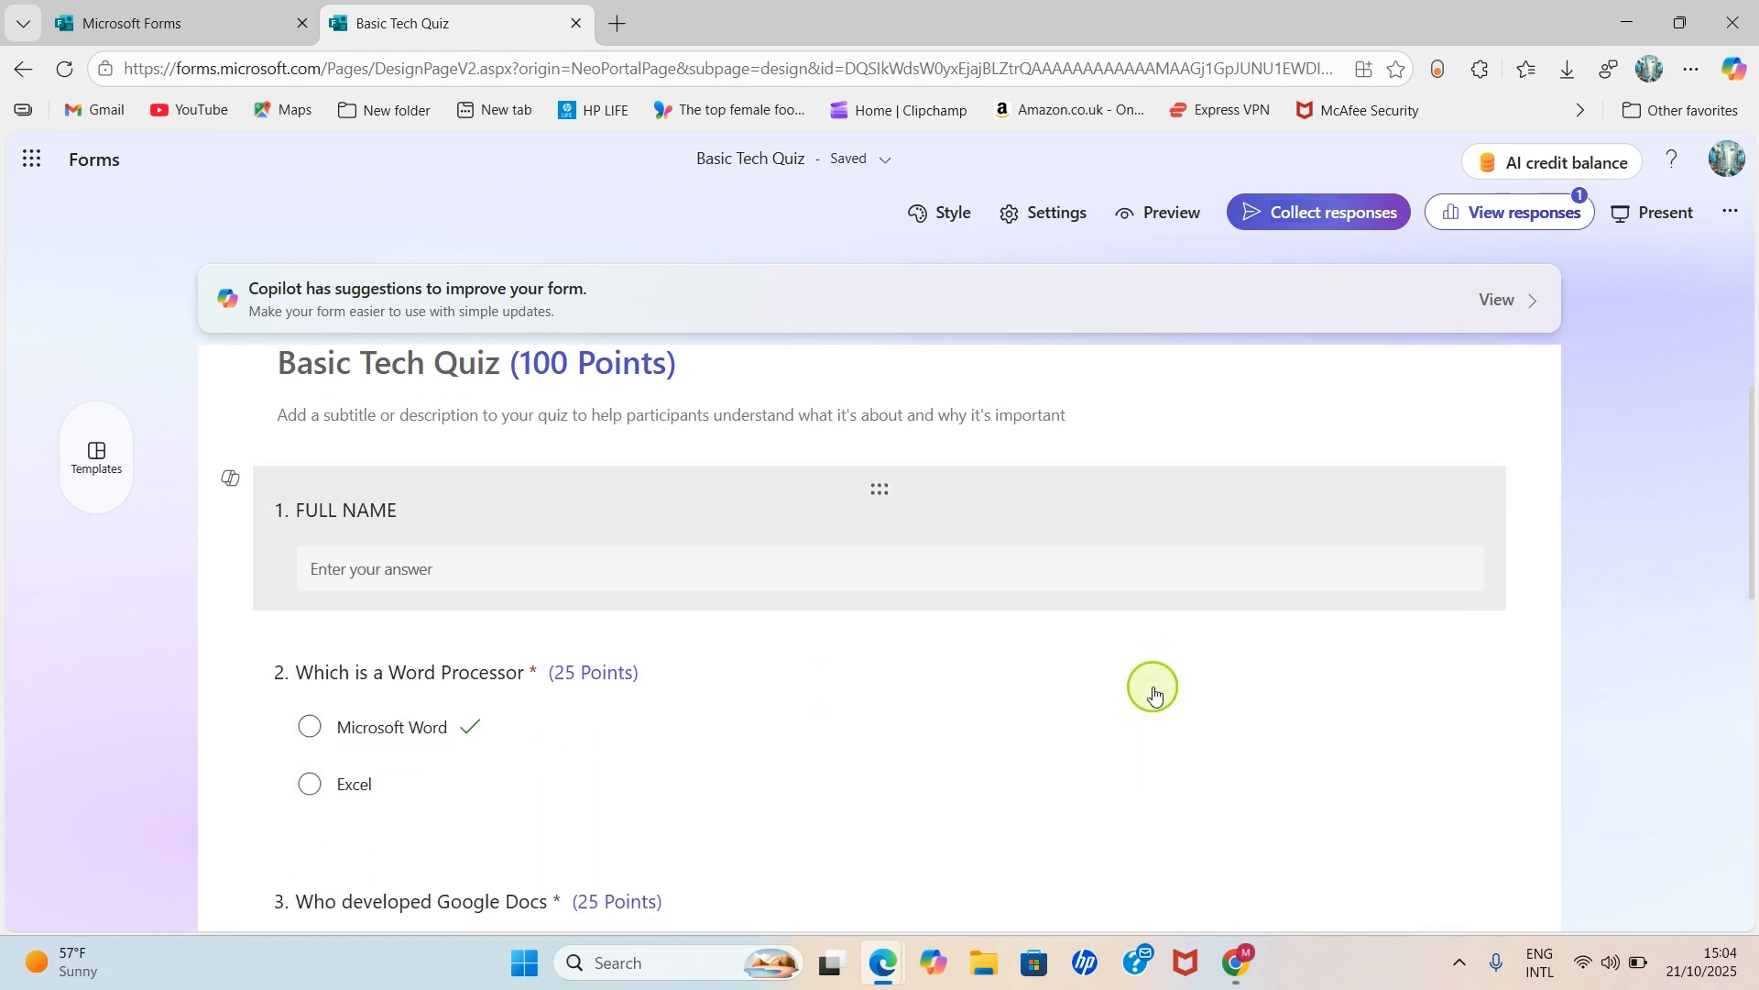
pyautogui.scroll(1, 1153, 702)
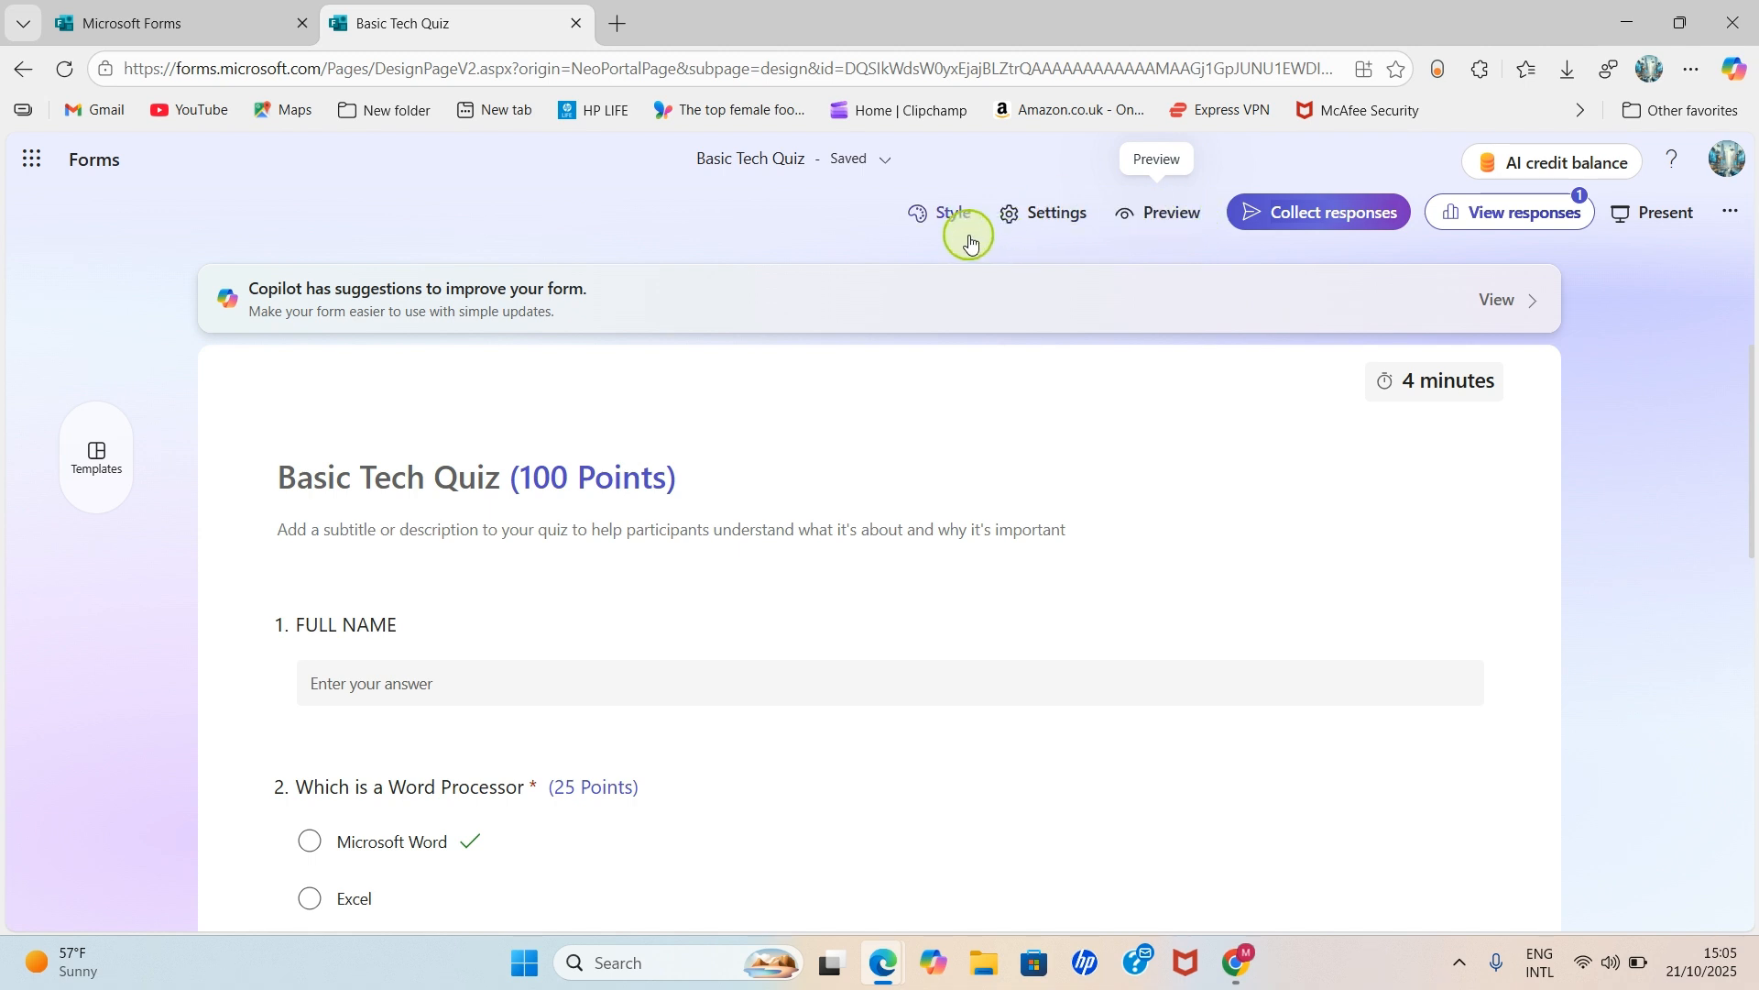
pyautogui.click(944, 210)
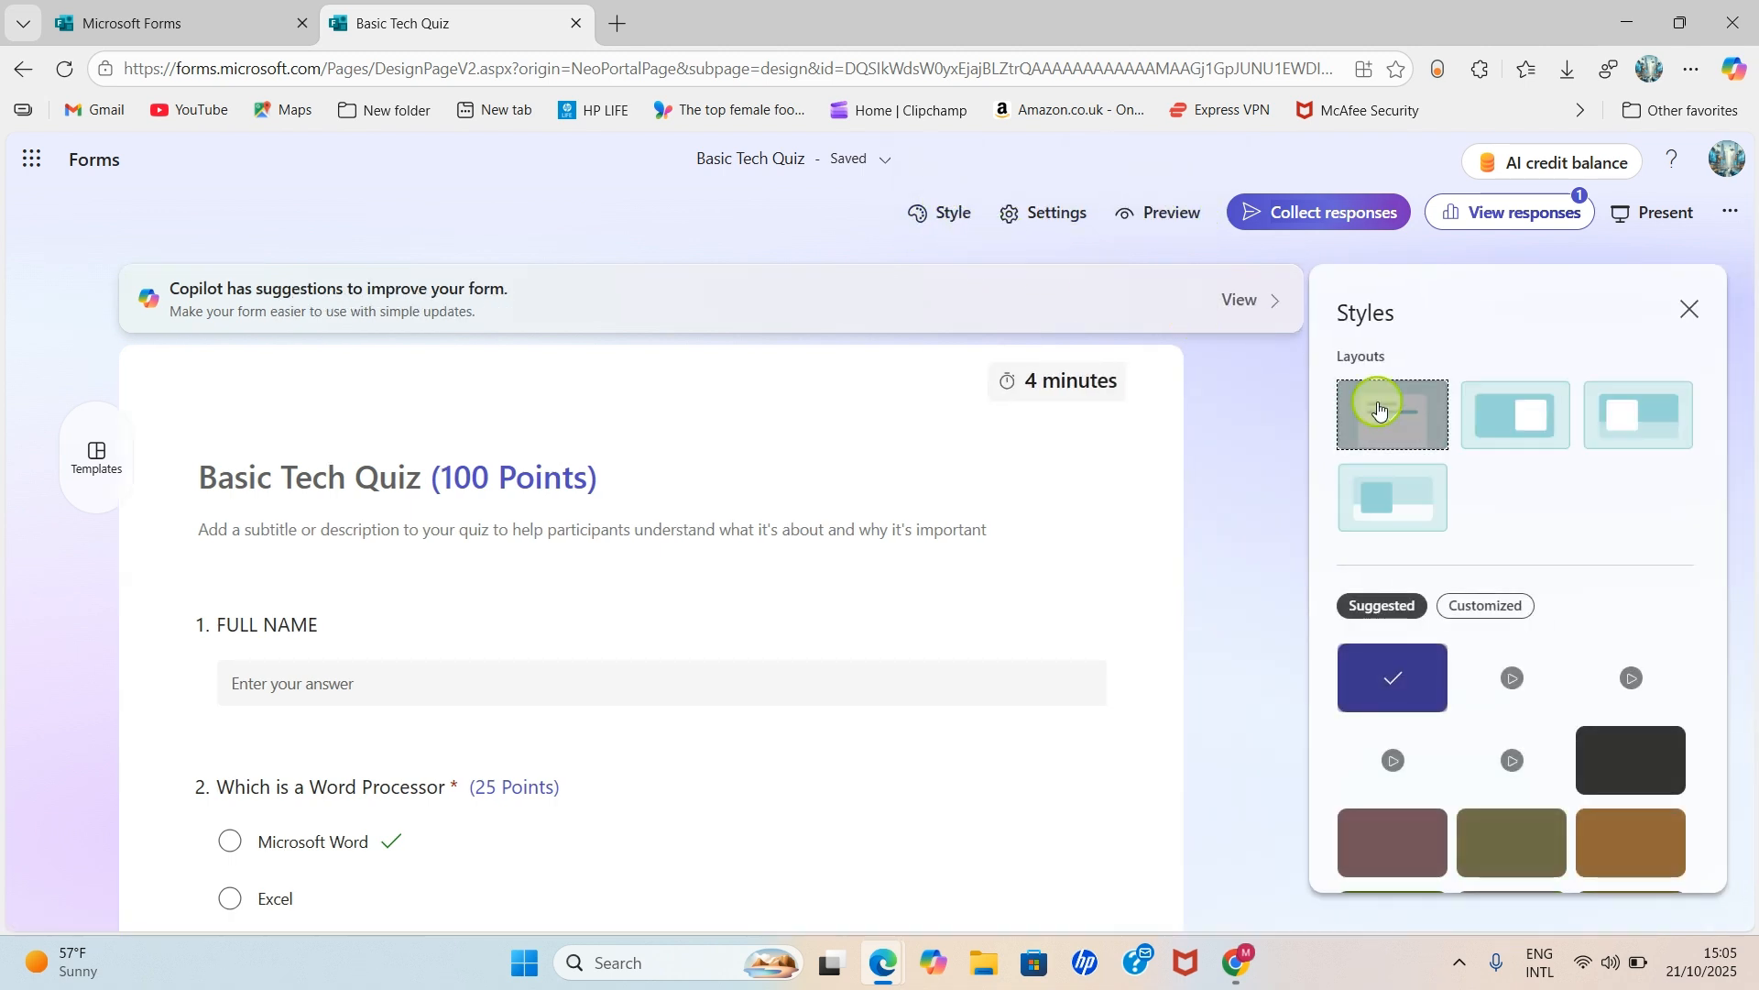
pyautogui.scroll(-2, 1535, 554)
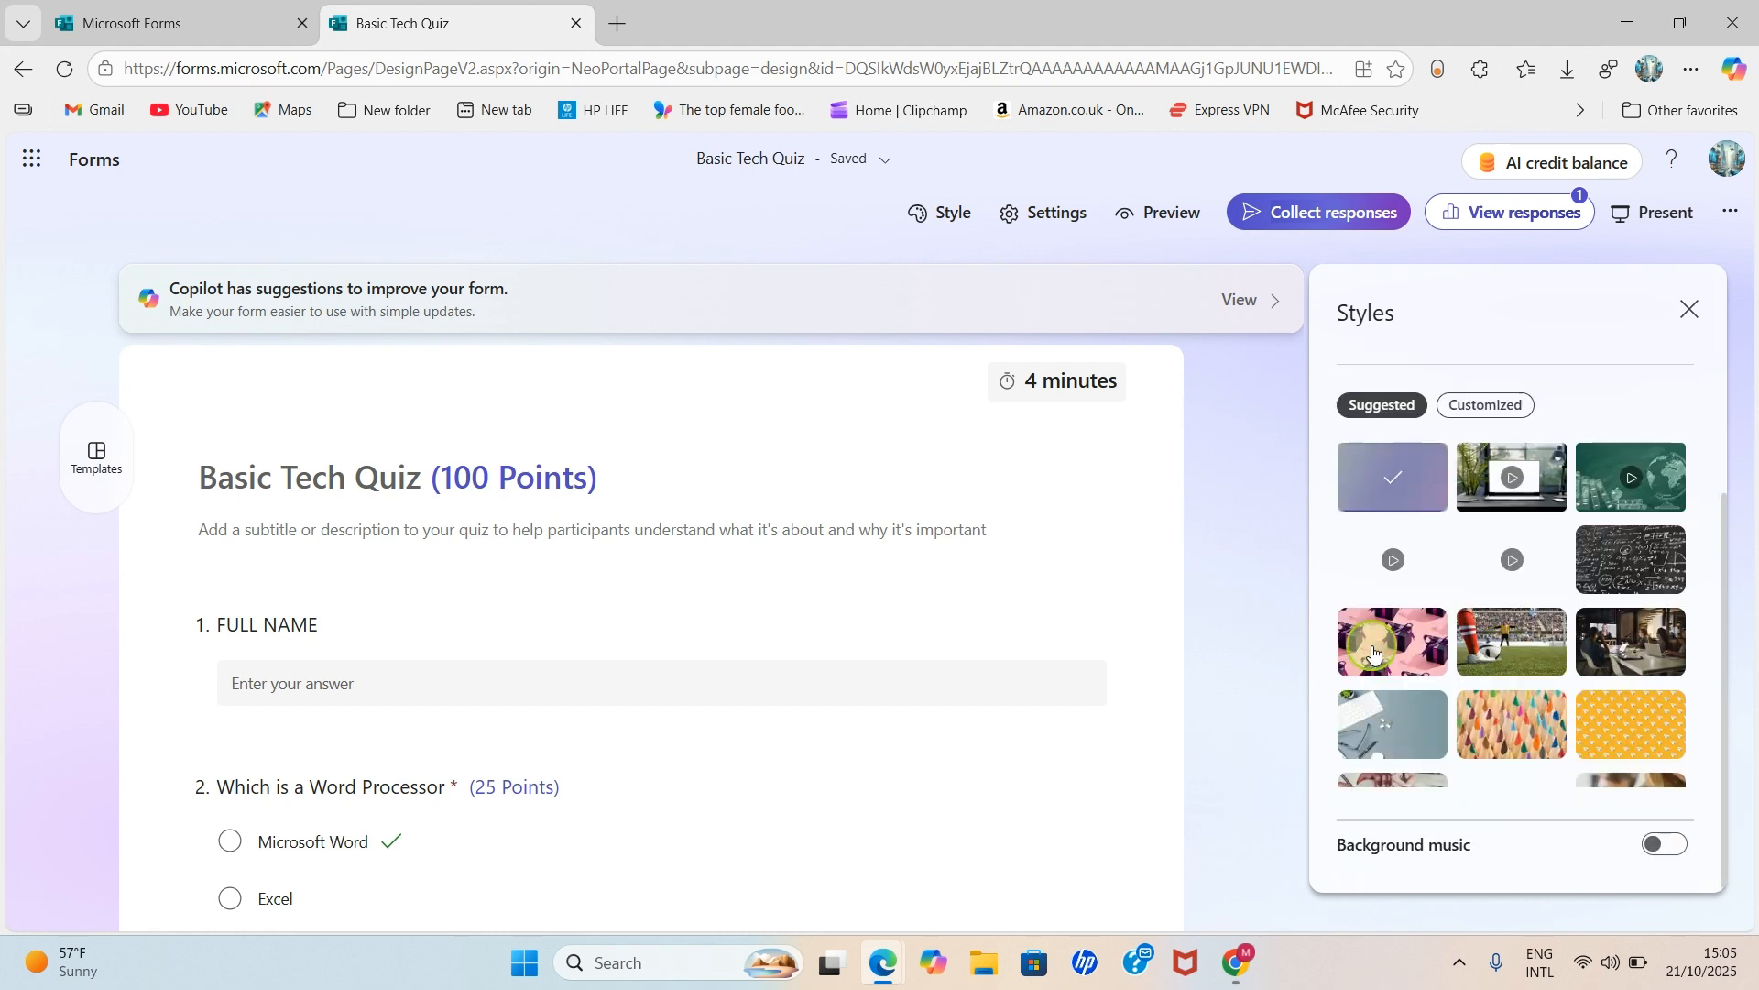
pyautogui.scroll(-1, 1584, 723)
pyautogui.scroll(-5, 1585, 723)
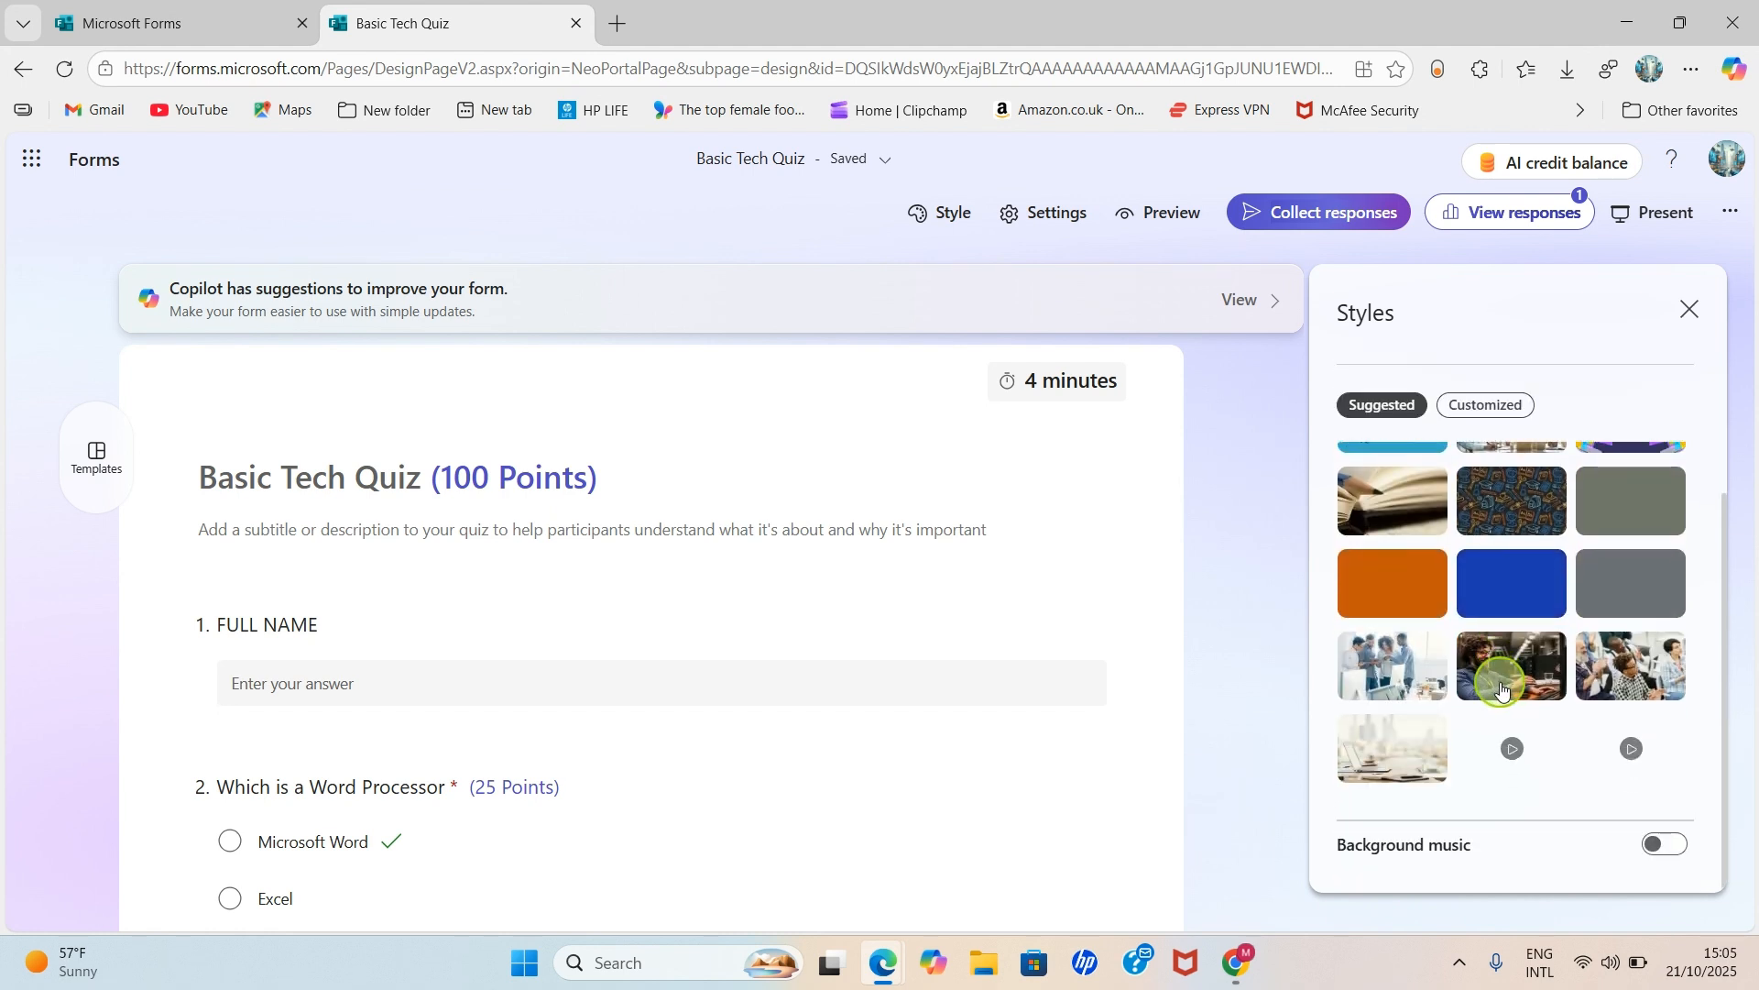
pyautogui.scroll(3, 1505, 693)
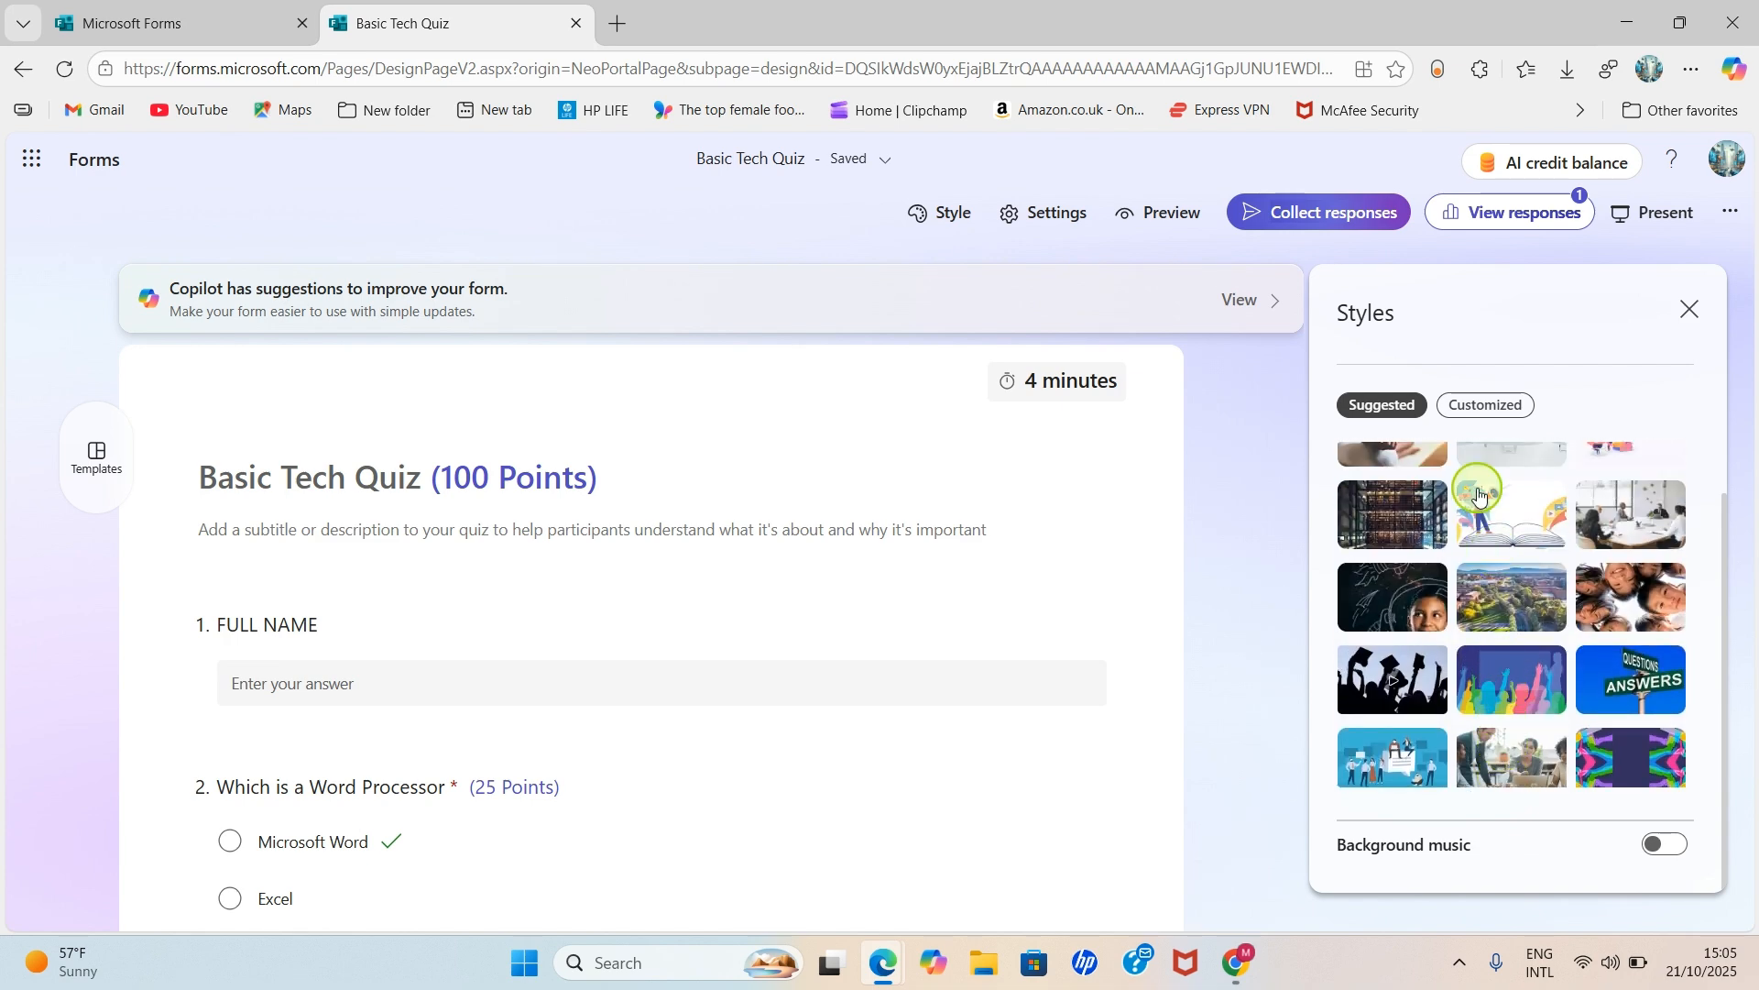
pyautogui.scroll(4, 1551, 628)
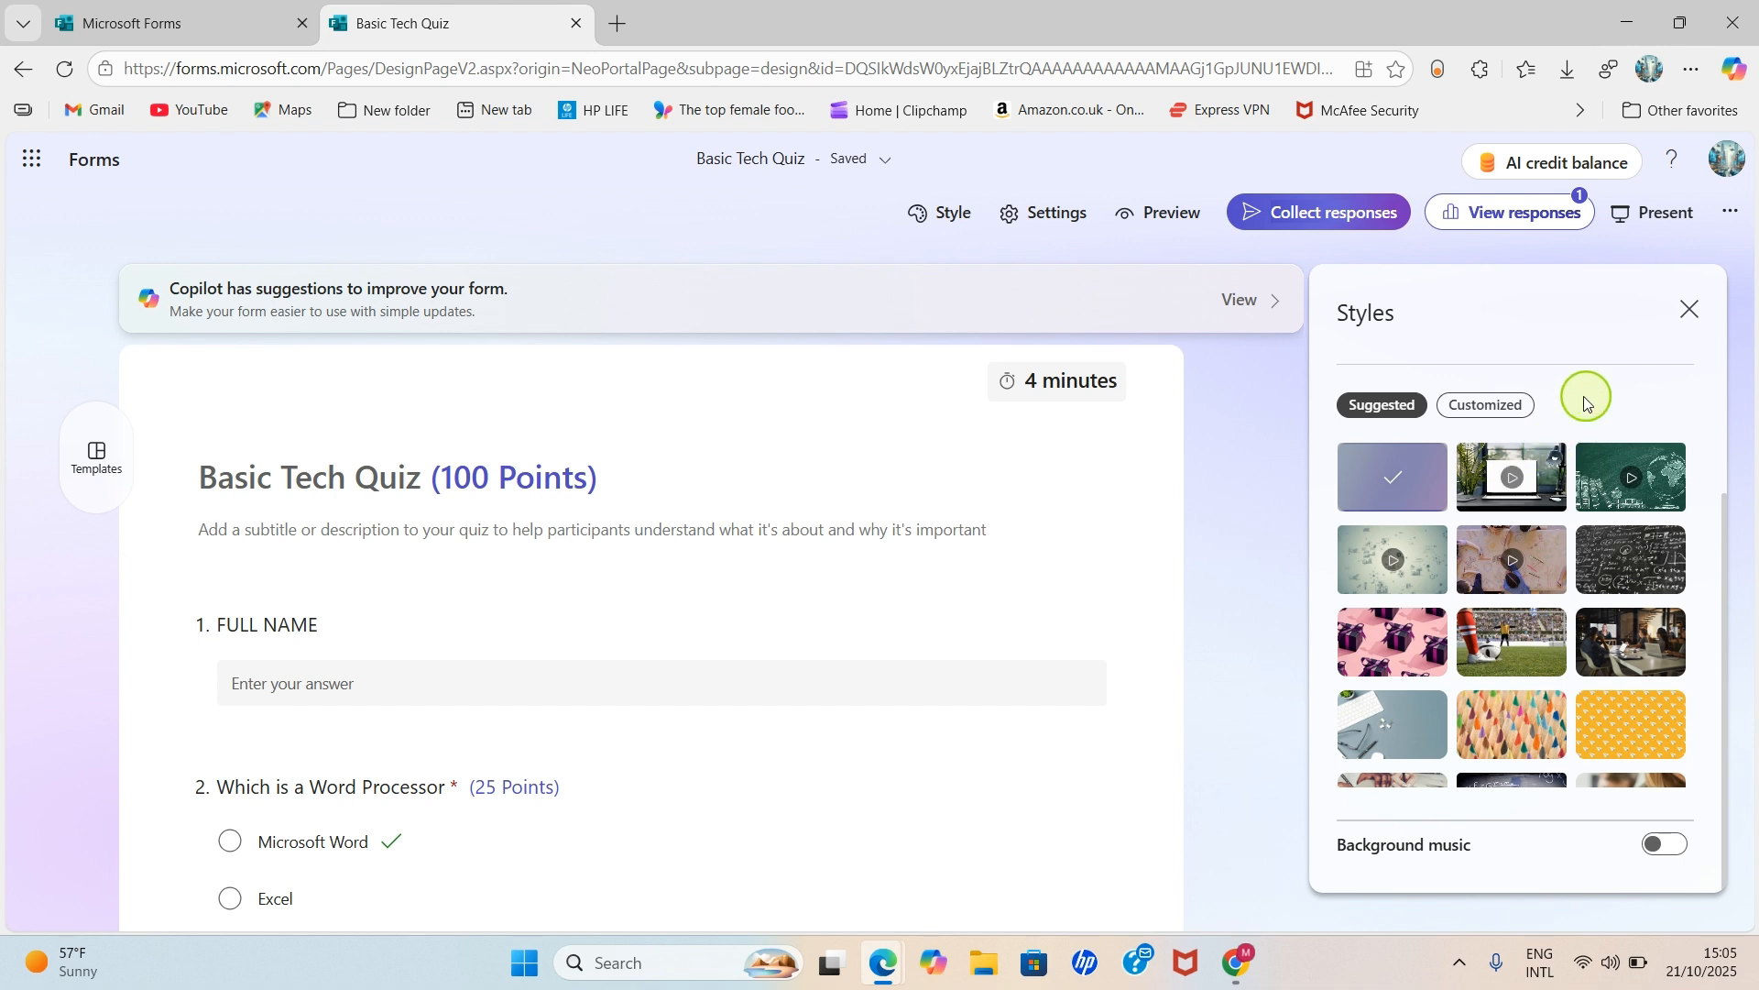
pyautogui.click(1702, 312)
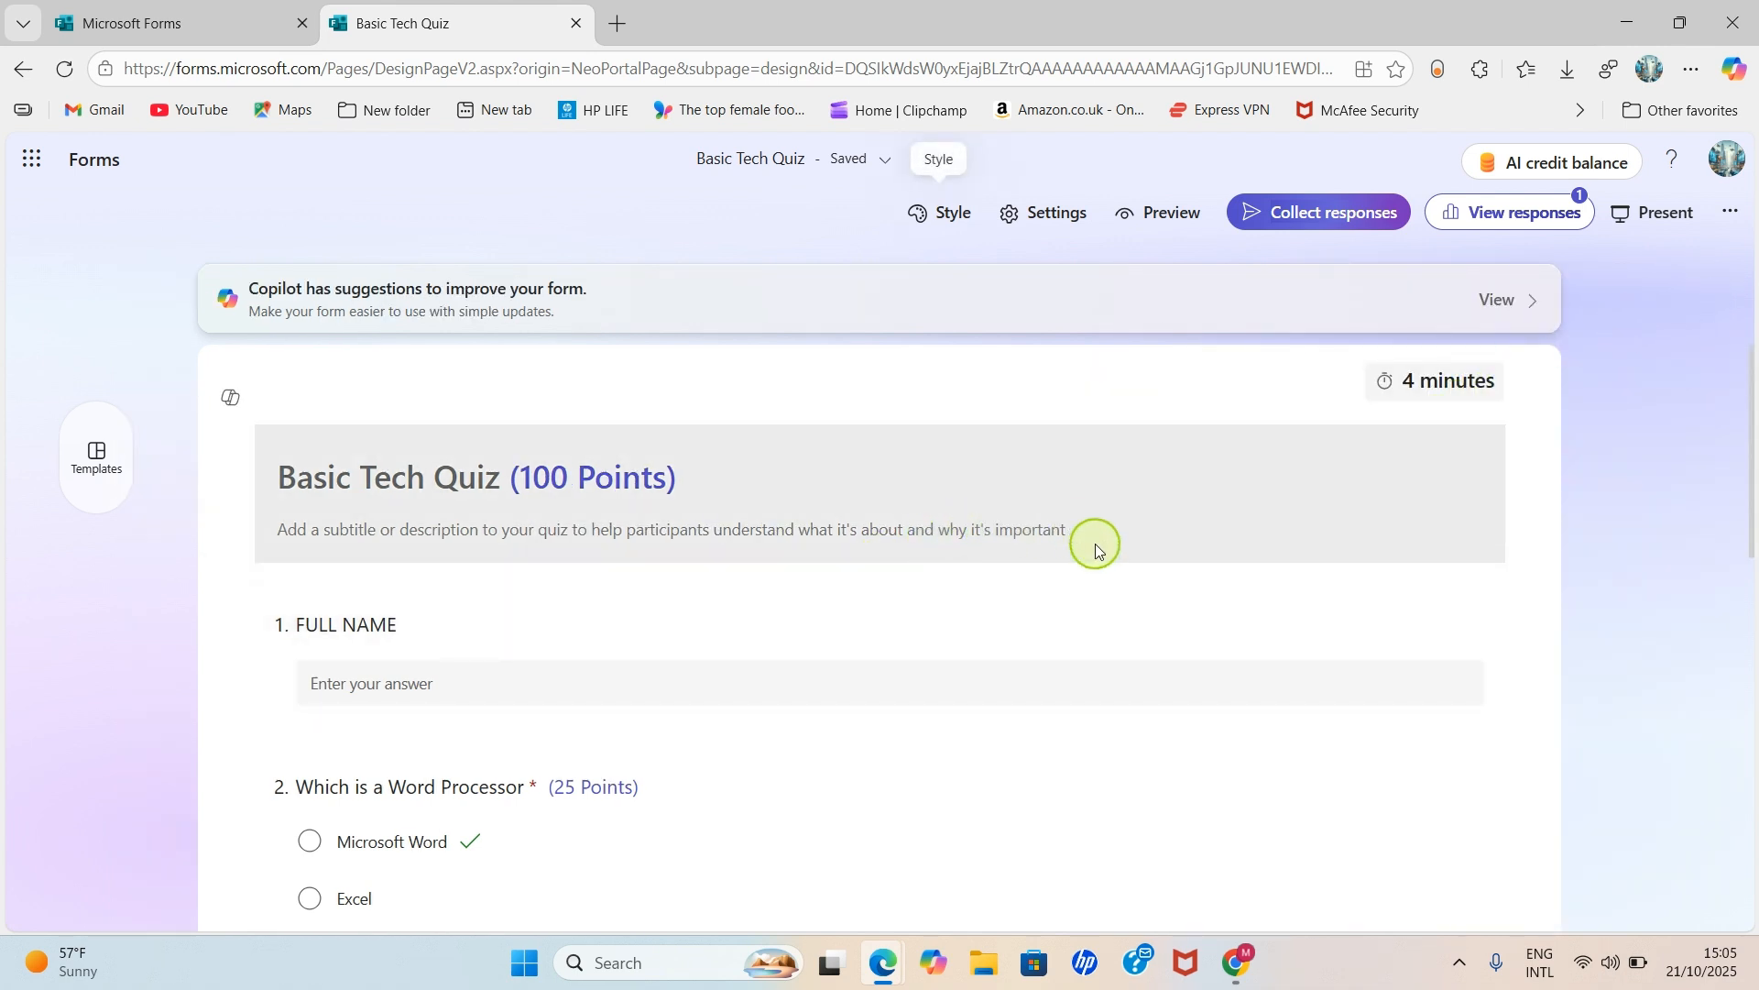
pyautogui.scroll(-10, 1109, 568)
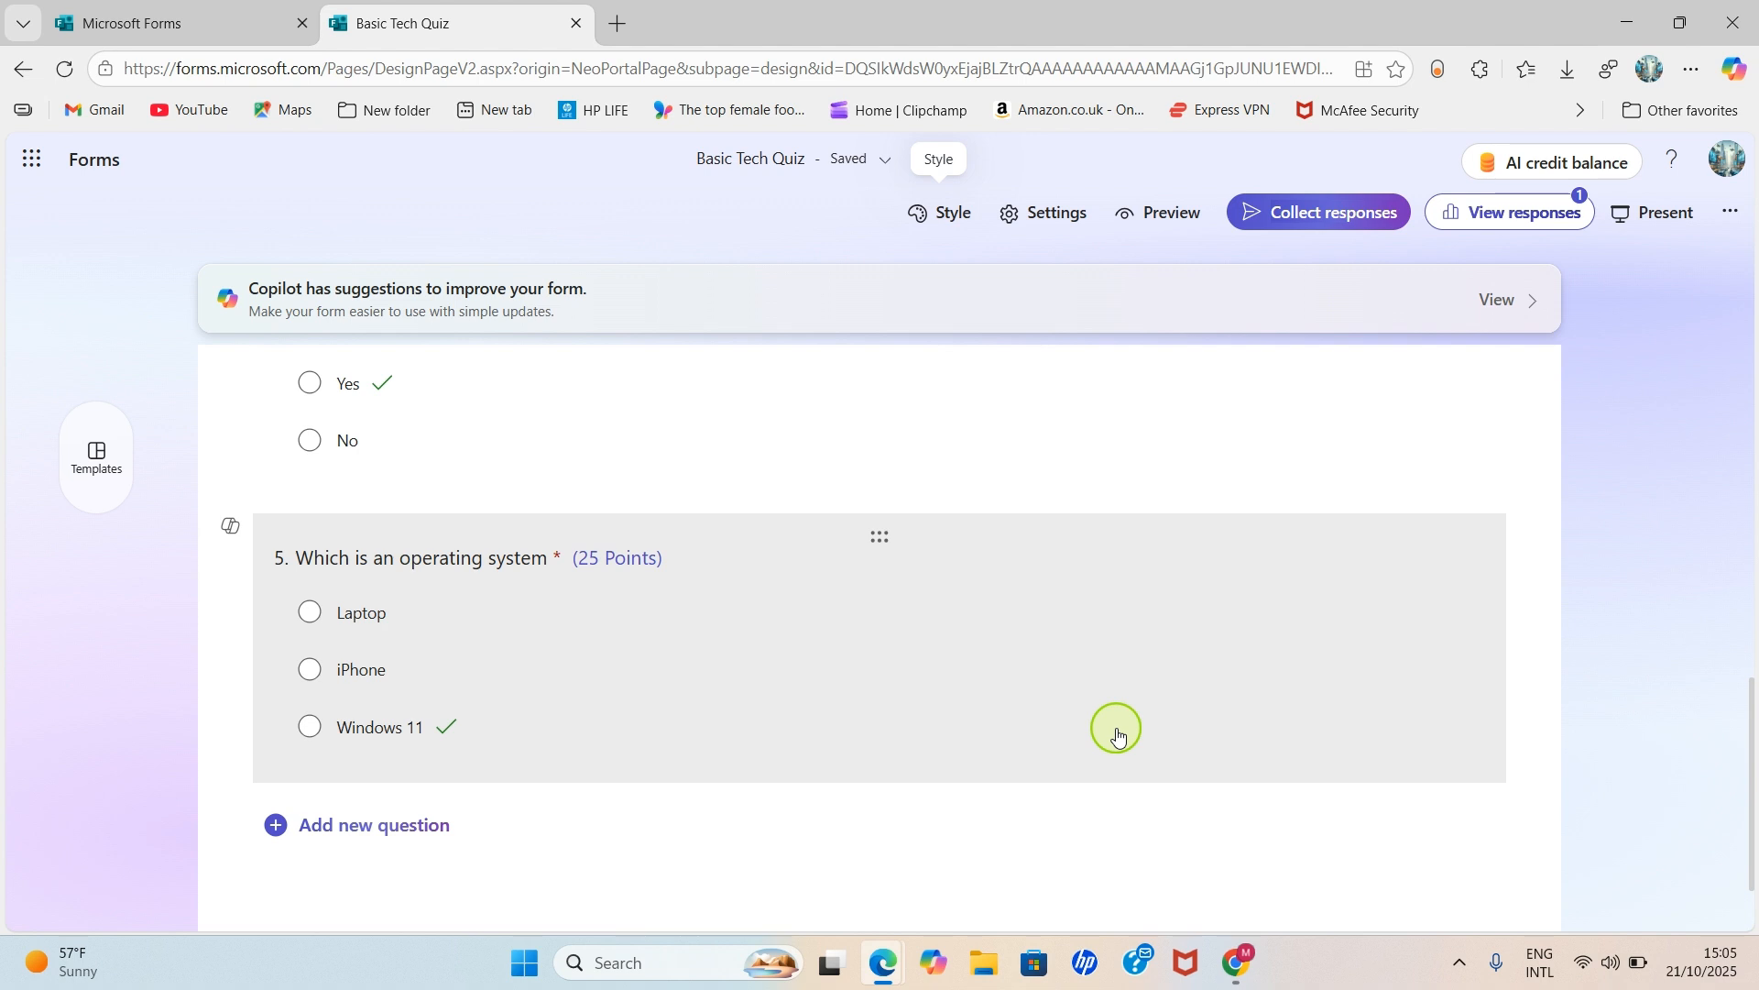
pyautogui.scroll(5, 1118, 733)
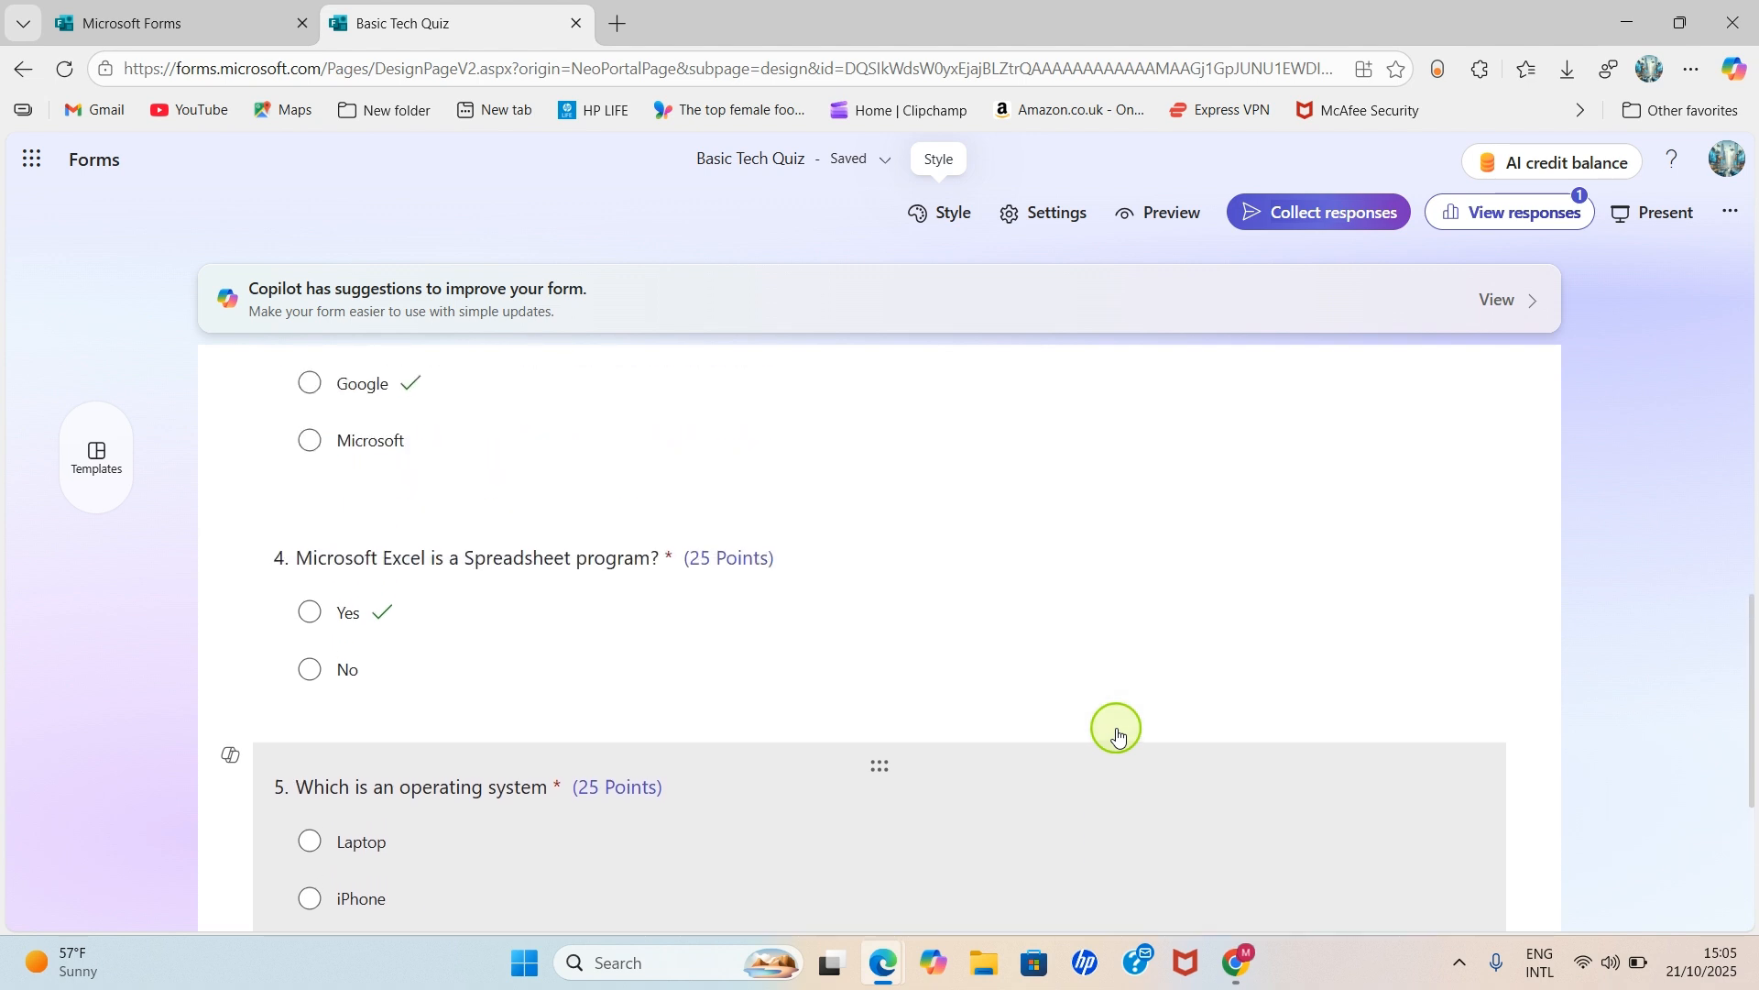
pyautogui.scroll(5, 1118, 733)
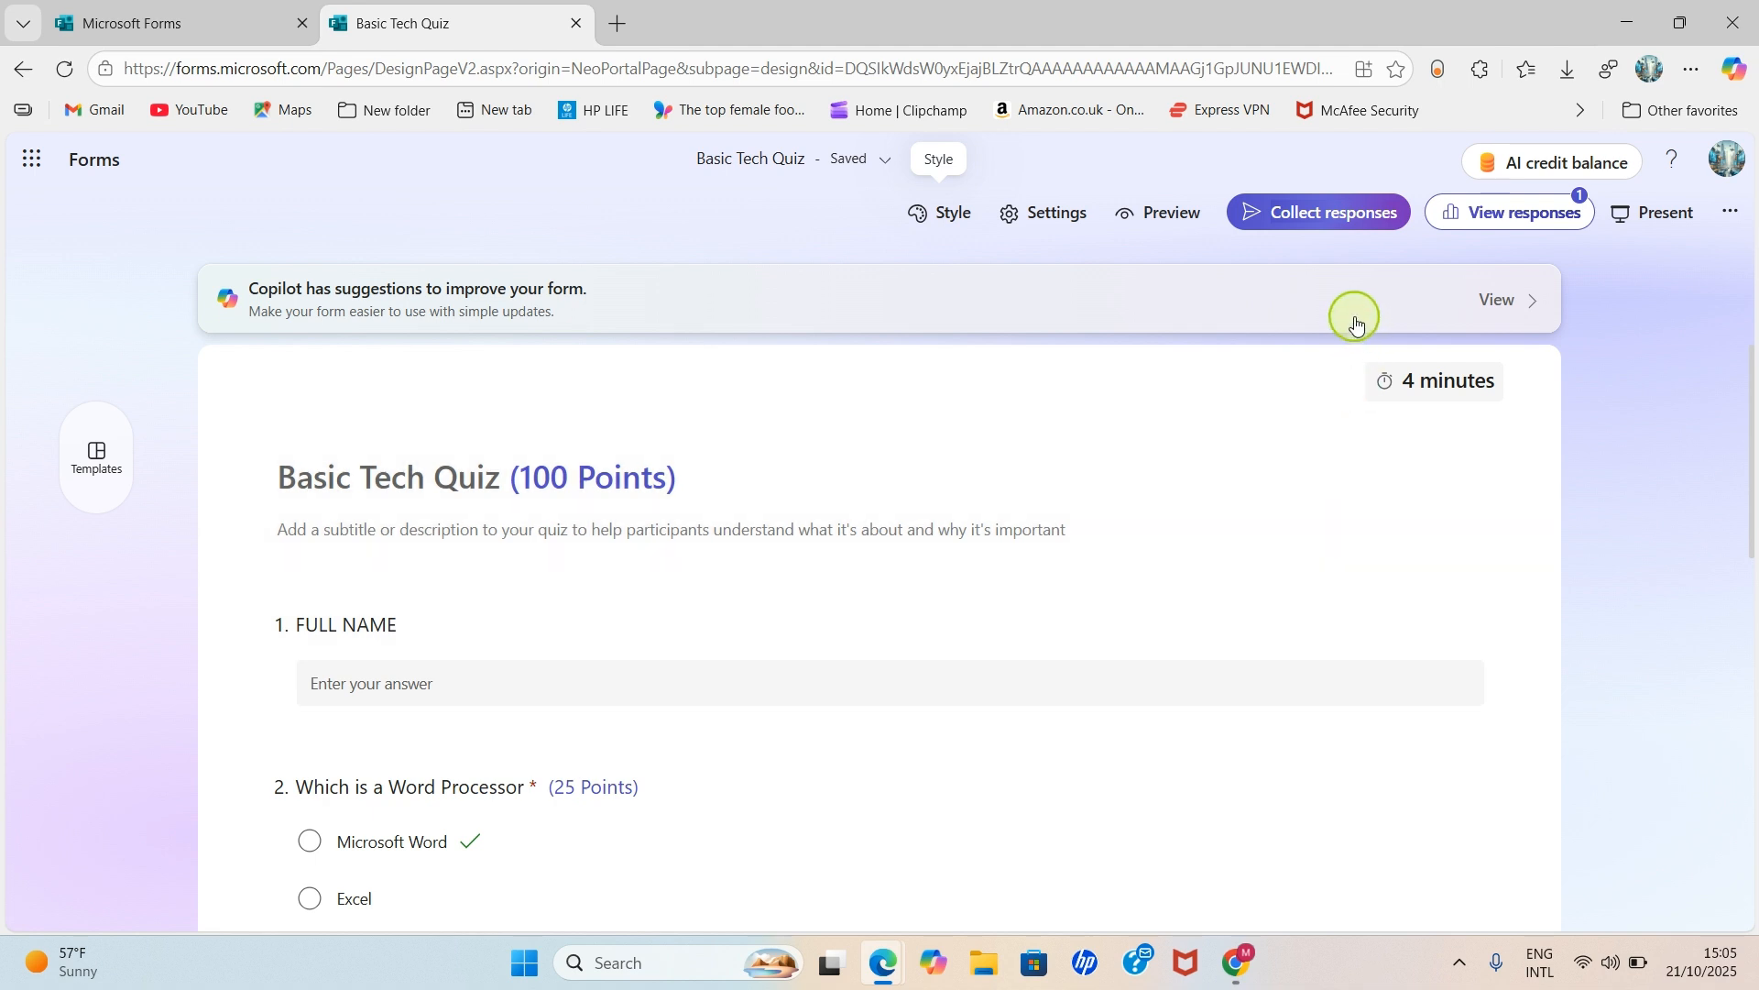
pyautogui.click(1327, 231)
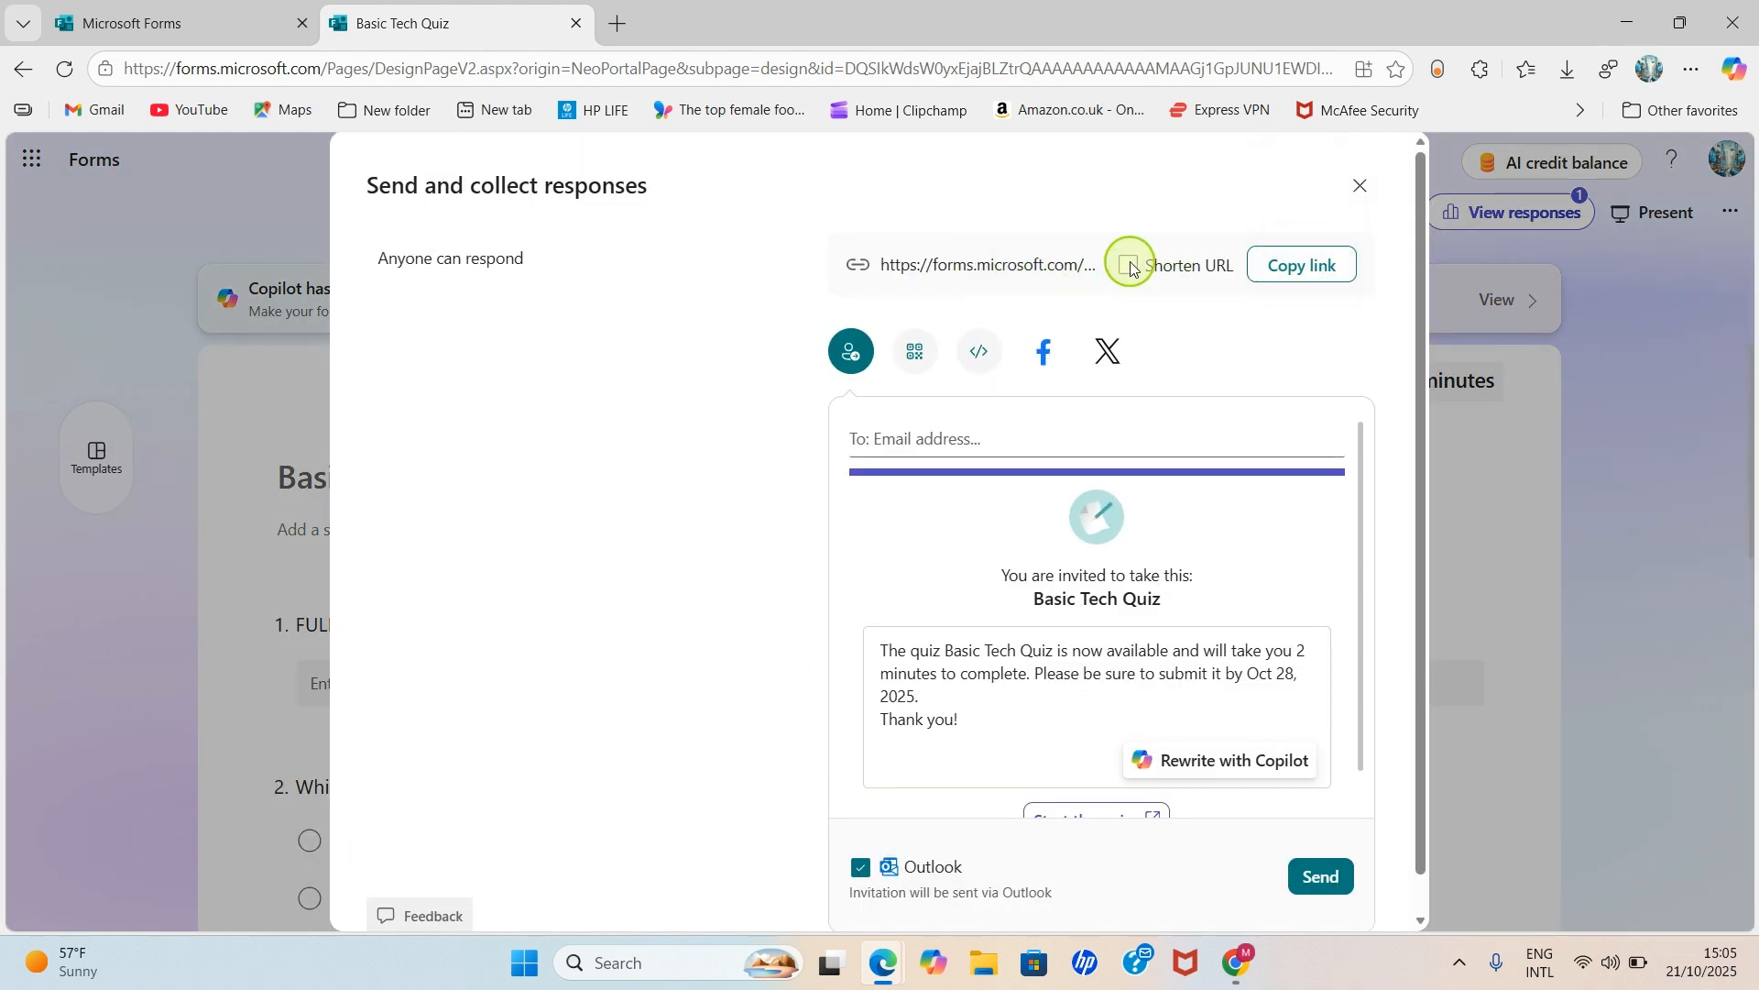
# - Enable Shorten URL and copy the quiz's shortened share link
pyautogui.click(1129, 267)
pyautogui.click(1312, 267)
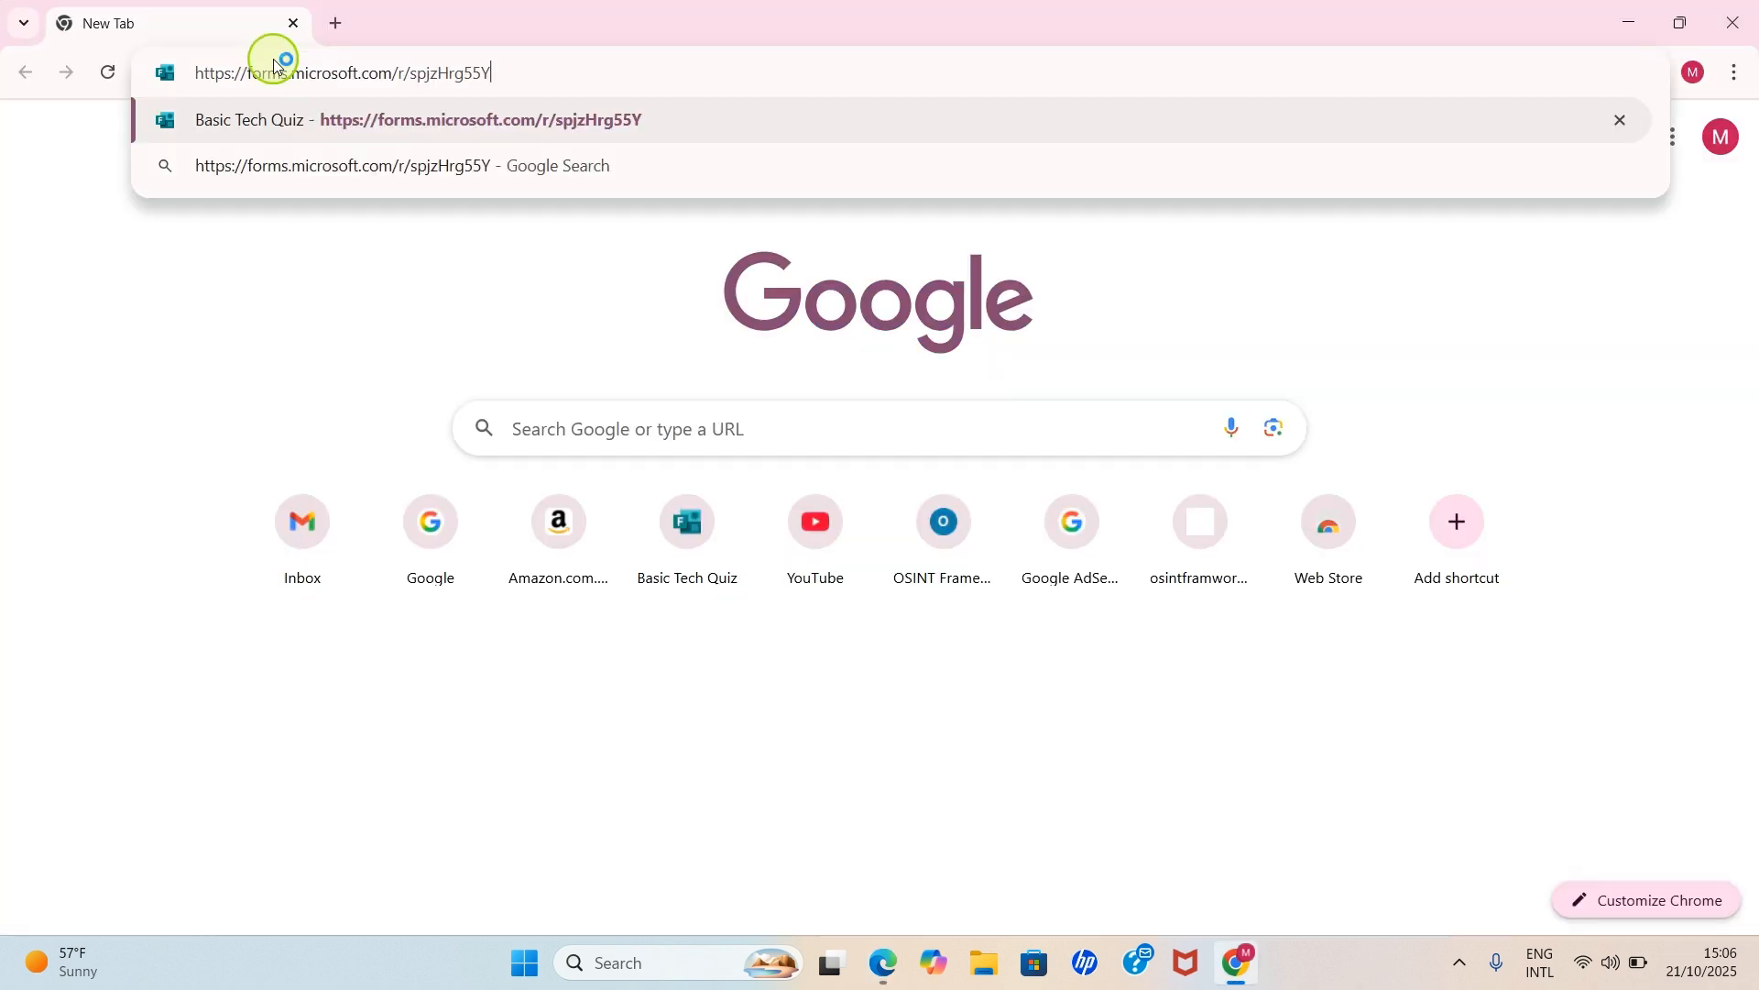
# - Load the pasted Basic Tech Quiz link in Chrome and start the 4-minute timed quiz
pyautogui.press('Return')
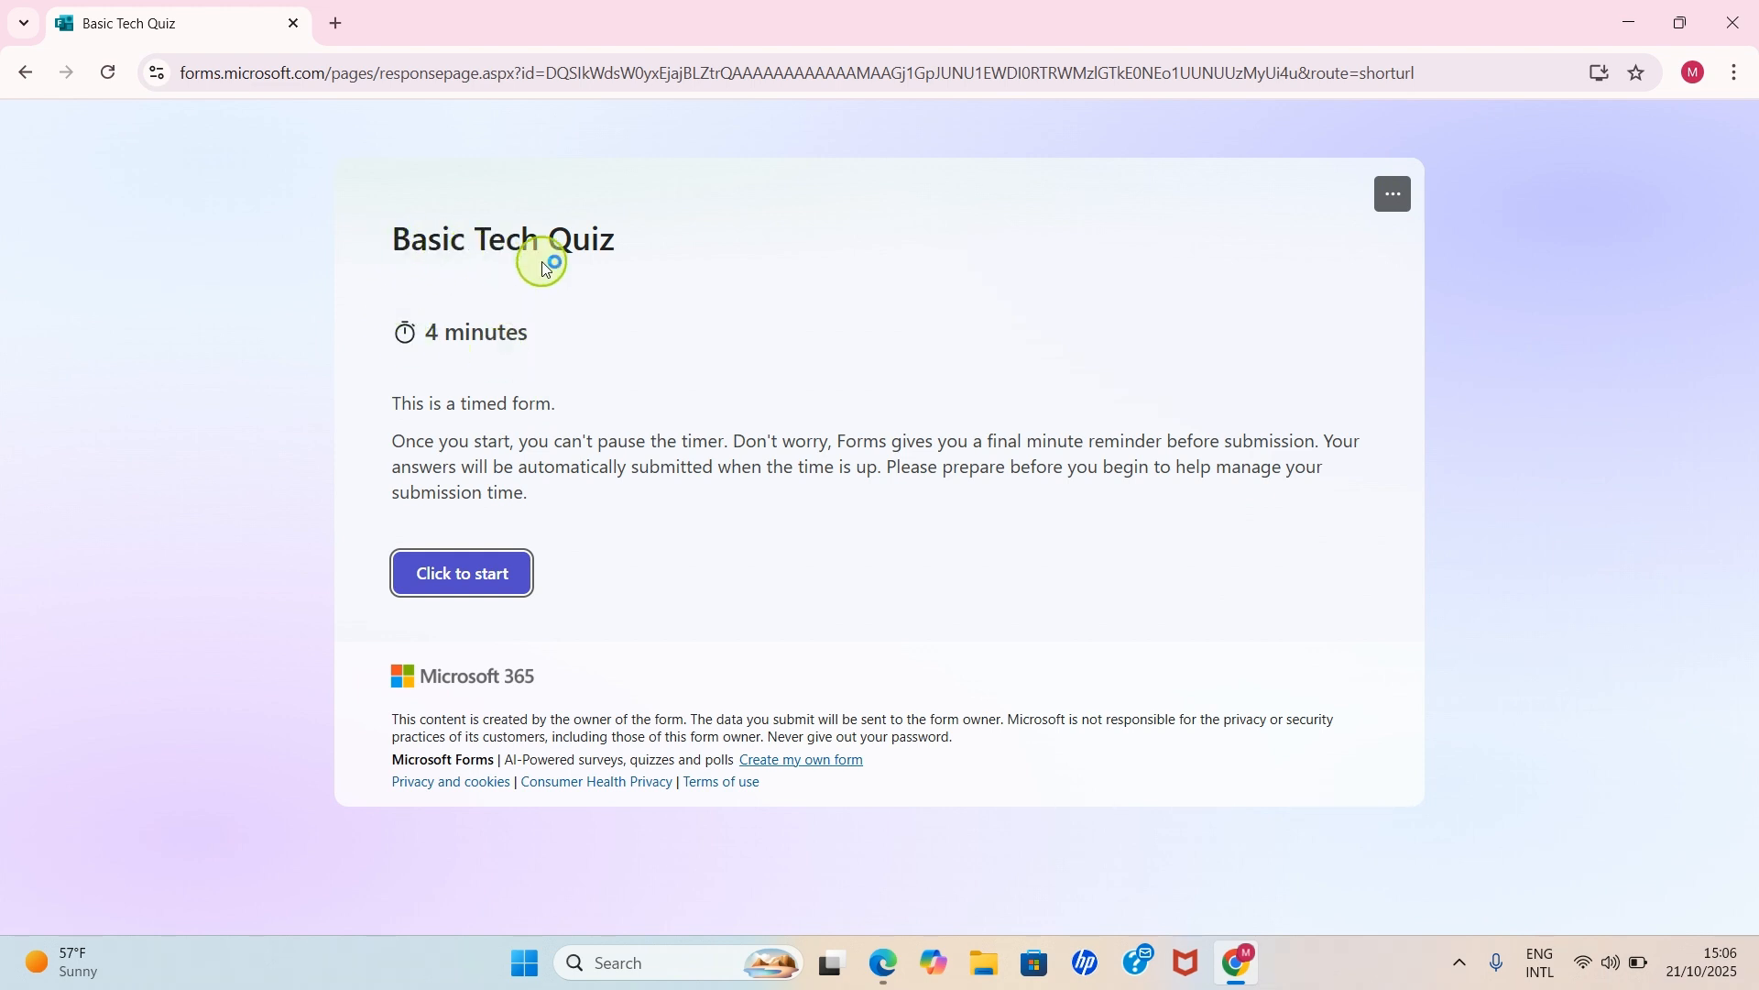
pyautogui.click(448, 588)
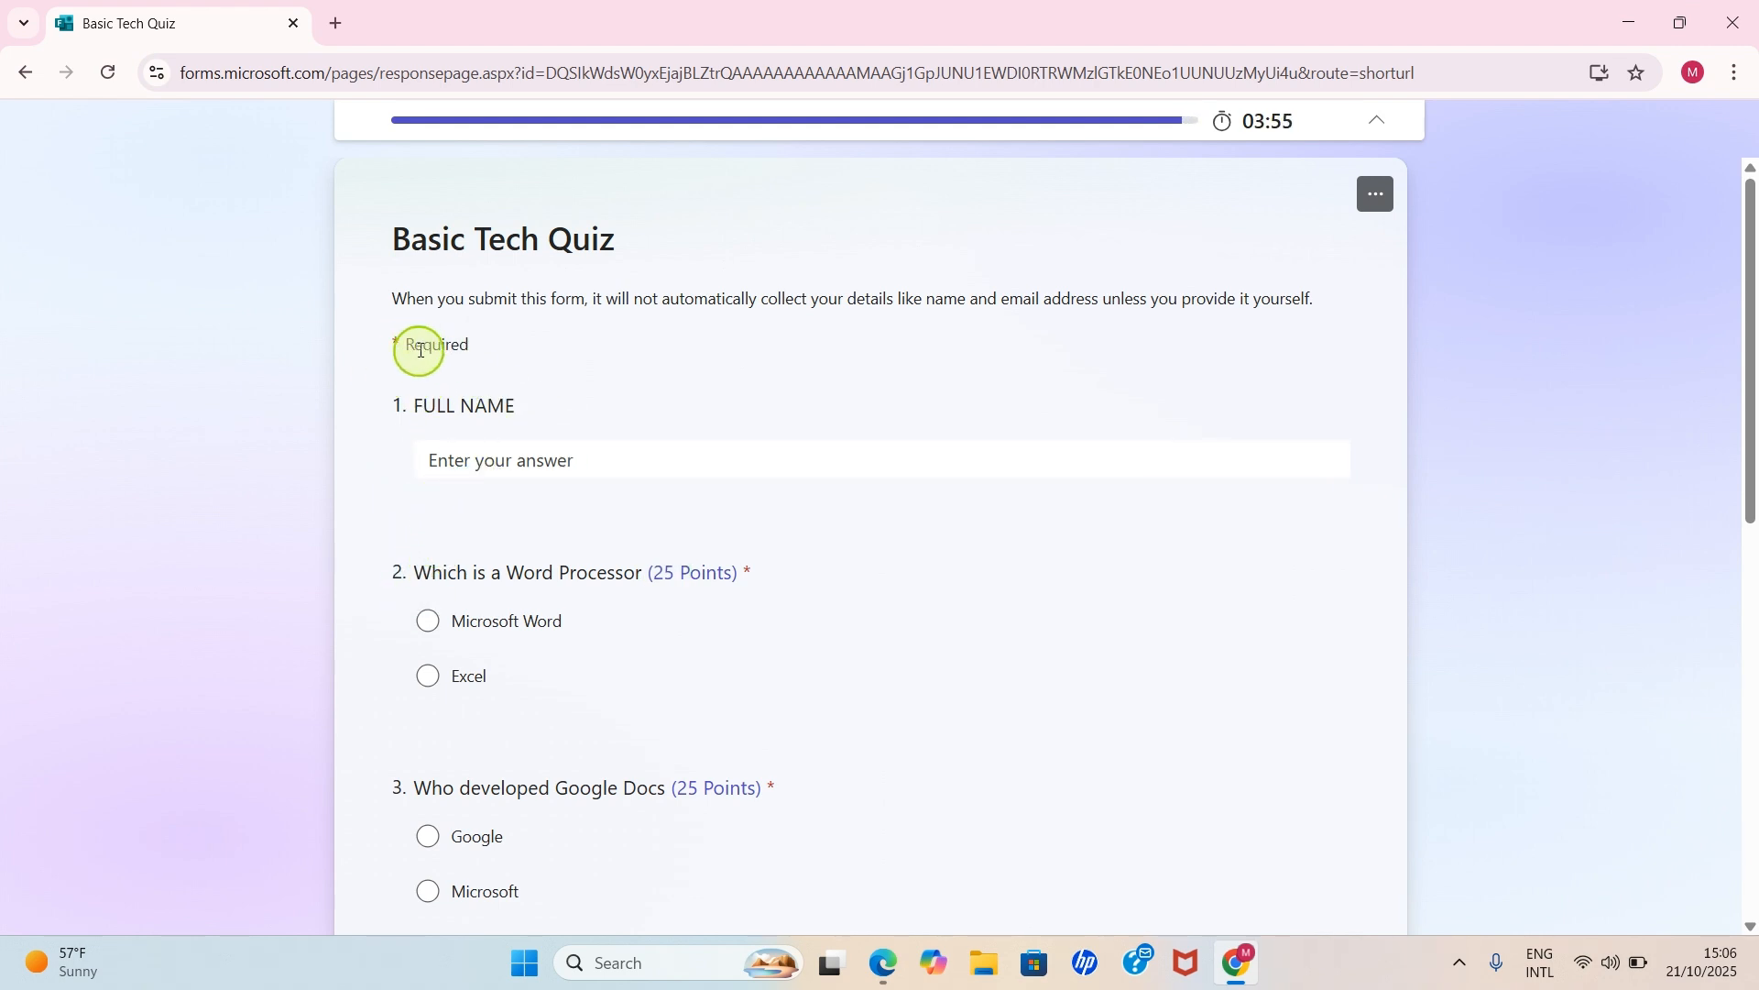
# - Enter the respondent's full name and answer questions 2 and 3 with Microsoft Word and Google
pyautogui.click(501, 454)
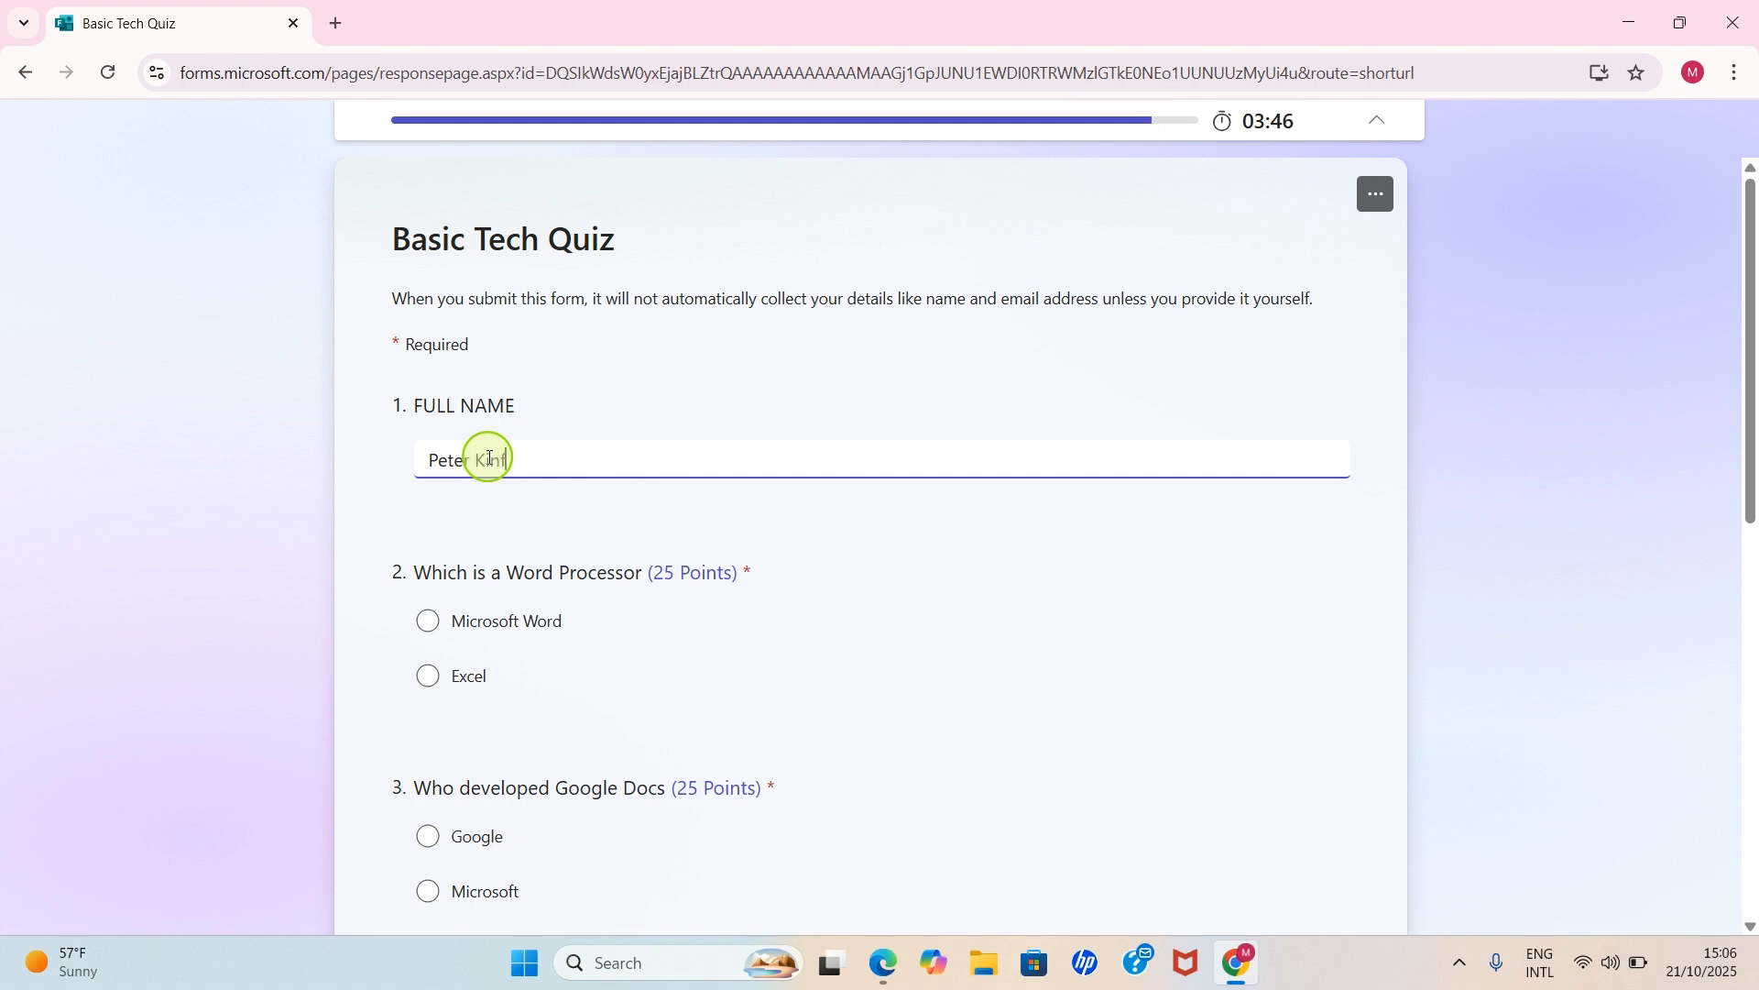
pyautogui.scroll(-2, 531, 476)
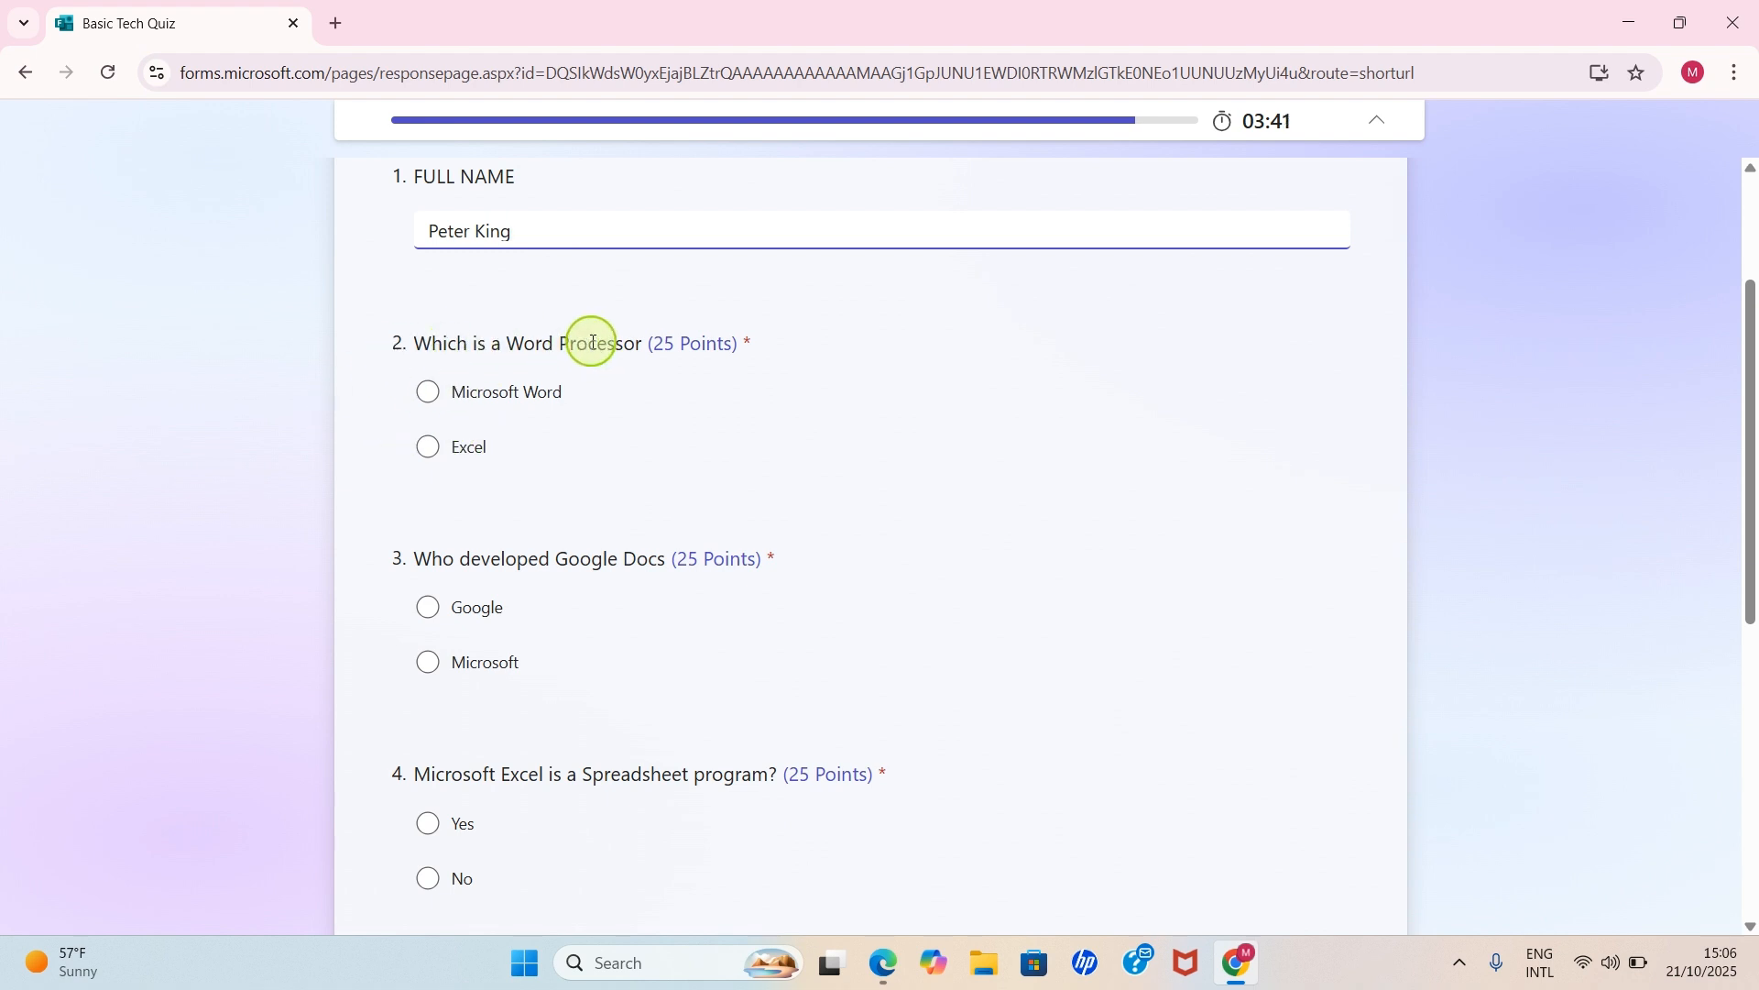
pyautogui.click(428, 394)
pyautogui.scroll(-2, 652, 449)
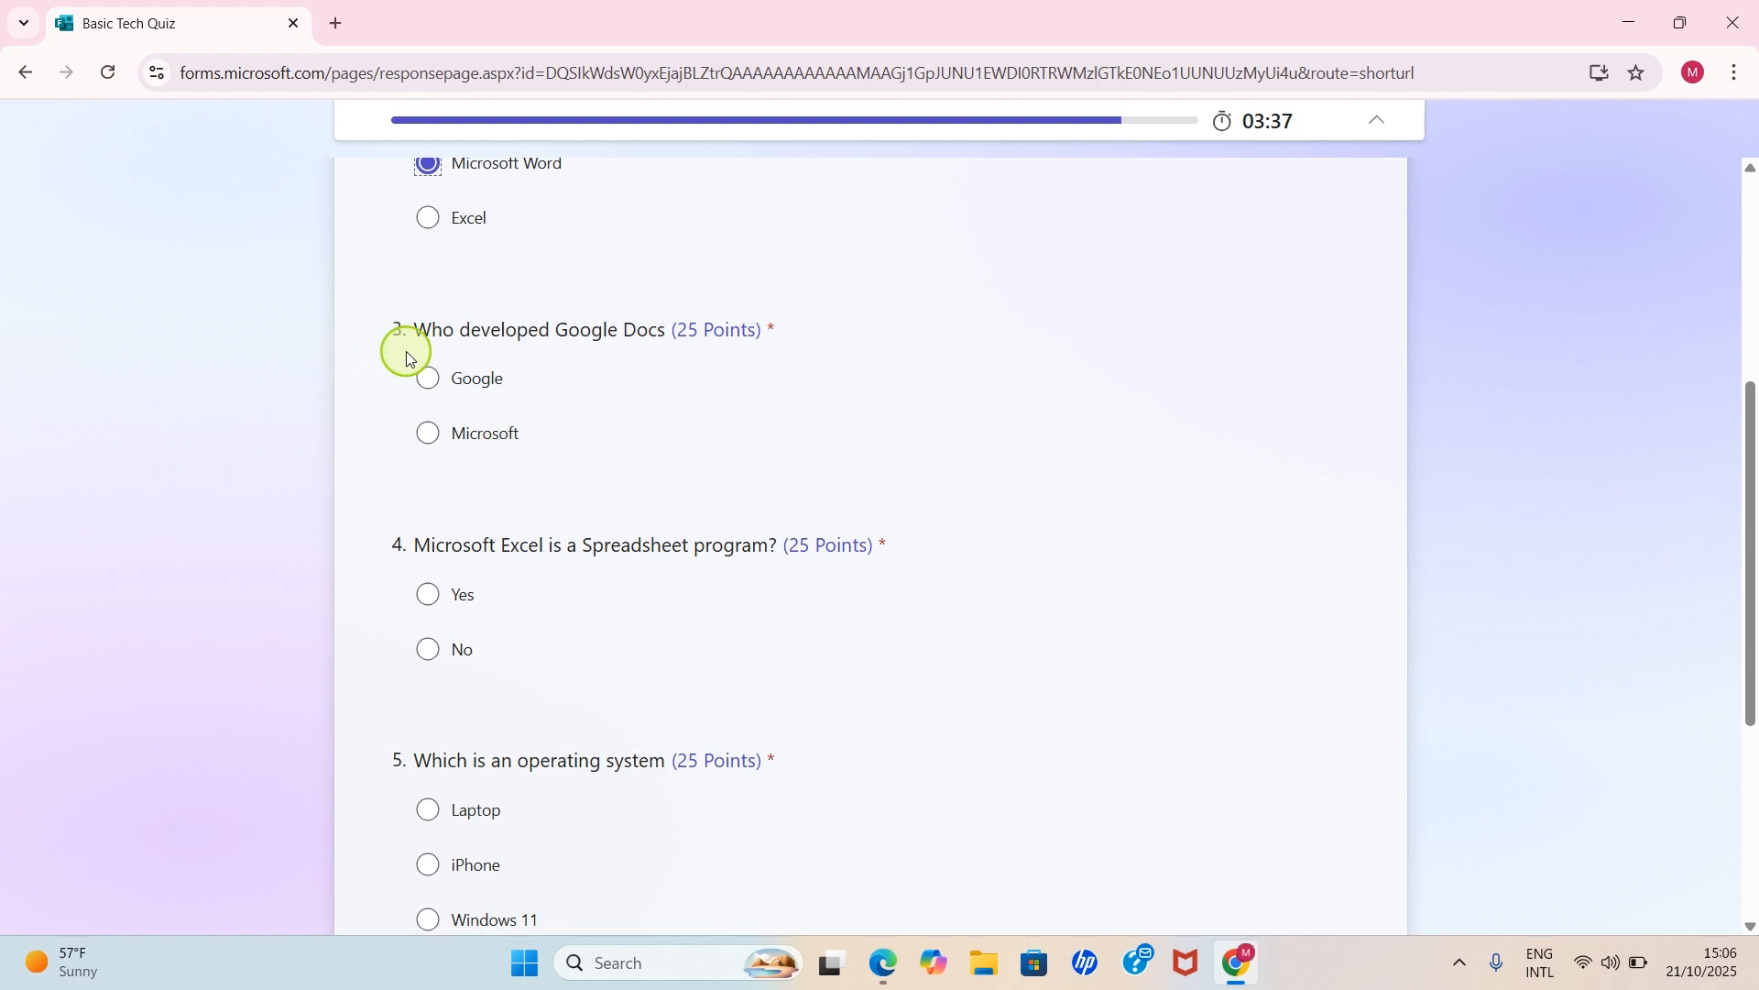
pyautogui.click(427, 378)
# - Answer questions 4 and 5 with Yes and Windows 11, then submit the quiz
pyautogui.scroll(-2, 739, 476)
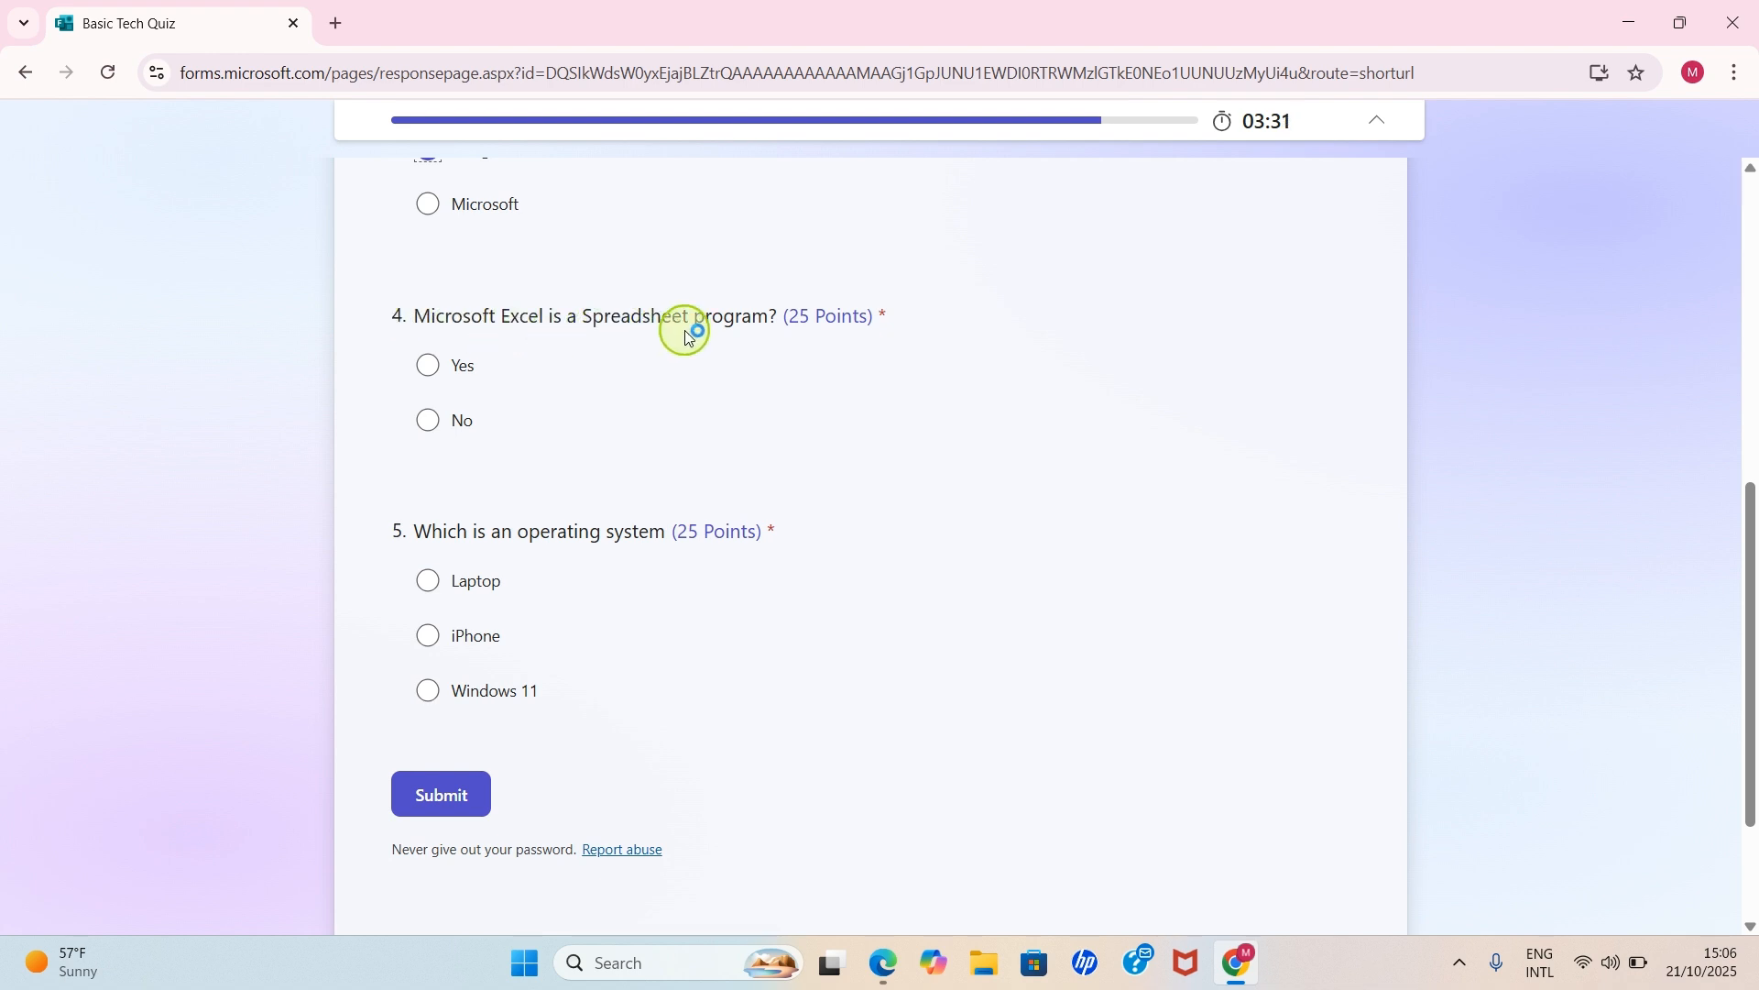
pyautogui.click(423, 364)
pyautogui.scroll(-2, 550, 412)
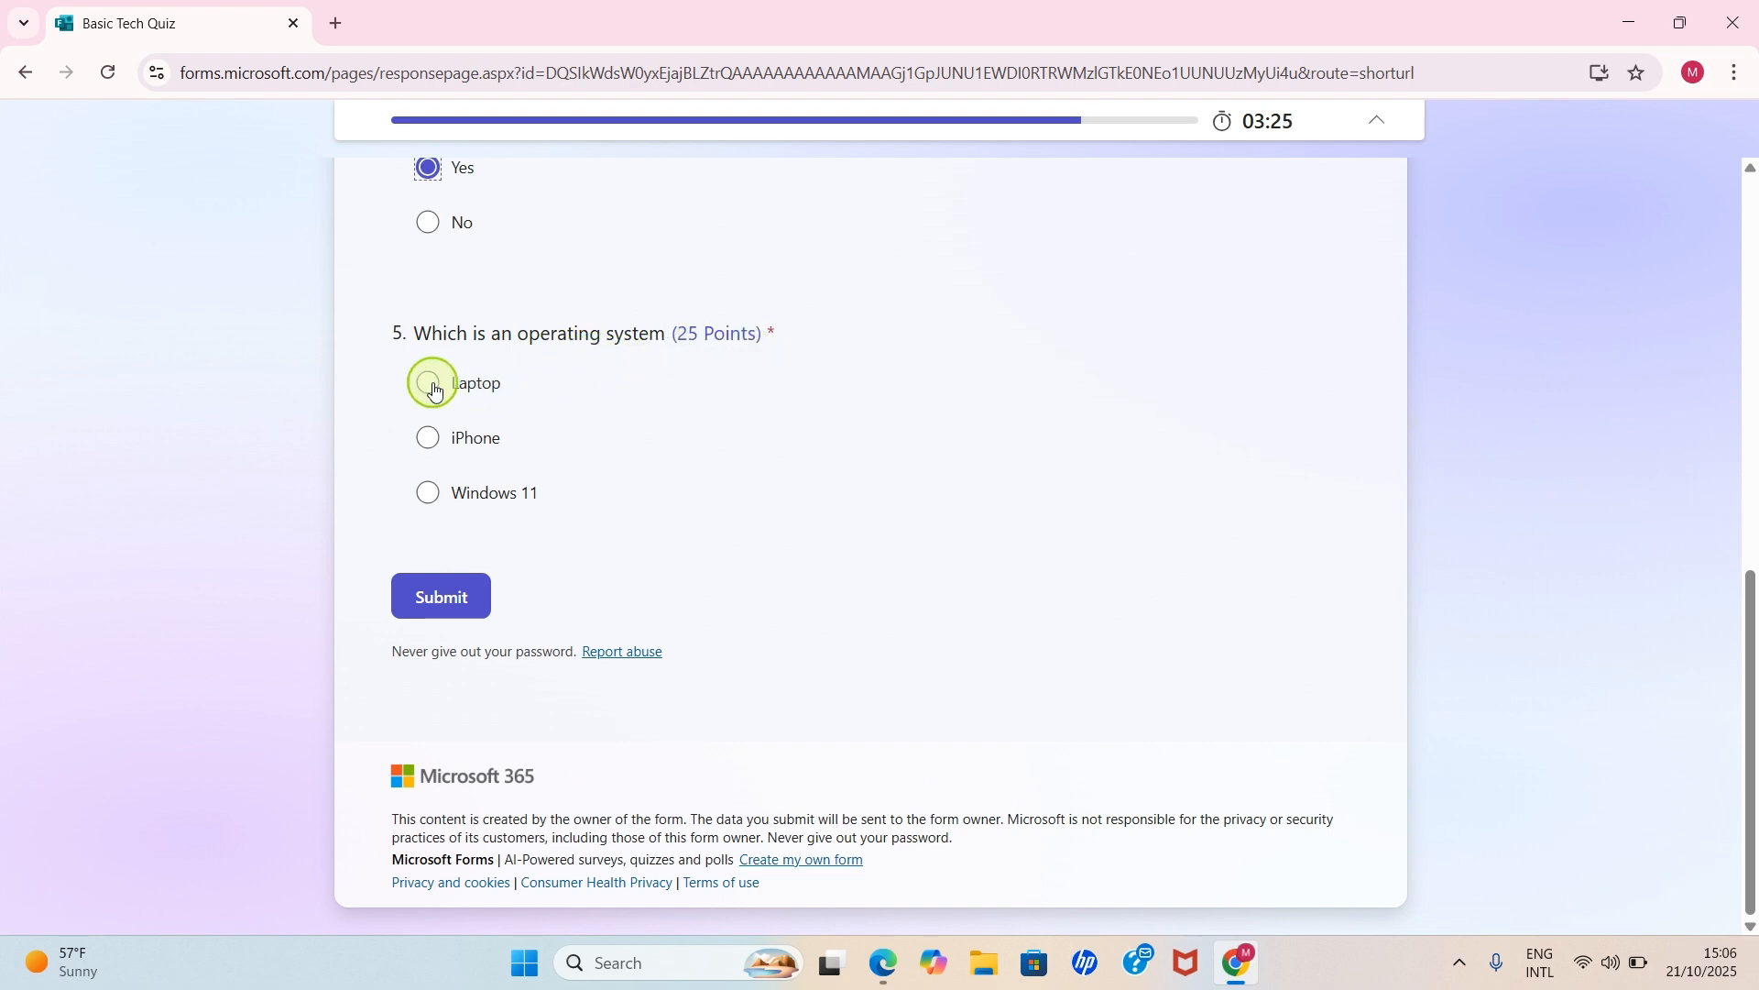
pyautogui.click(425, 510)
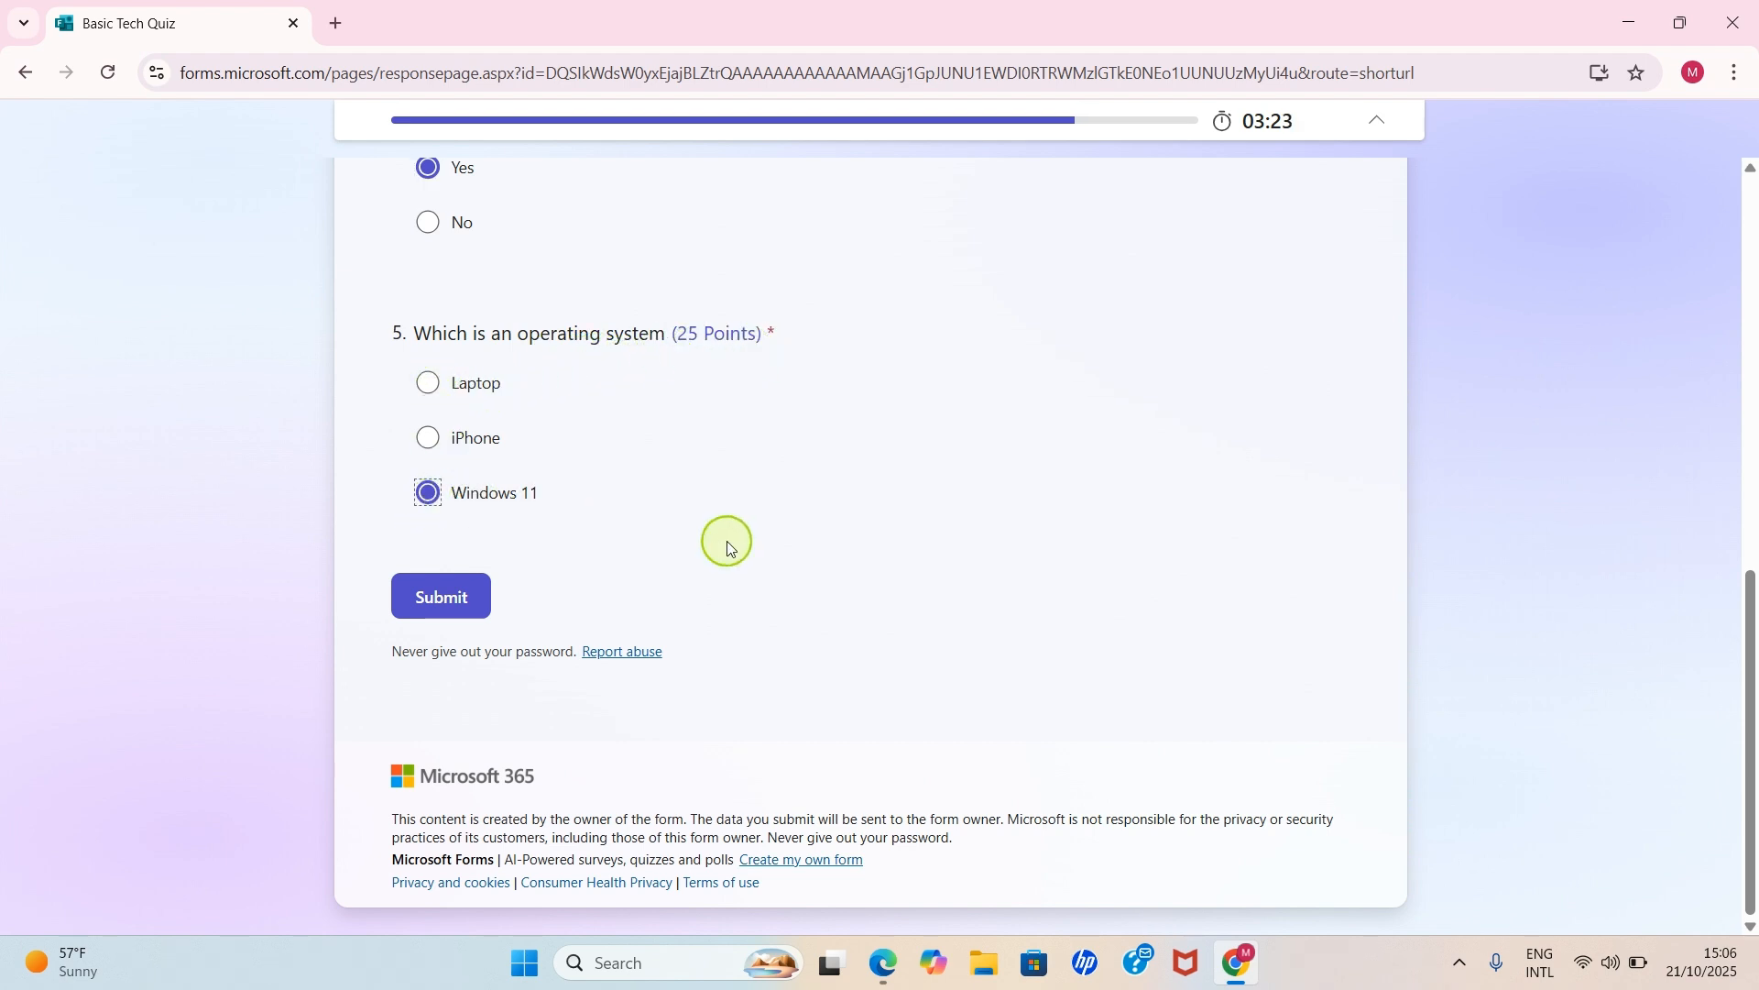
pyautogui.click(465, 612)
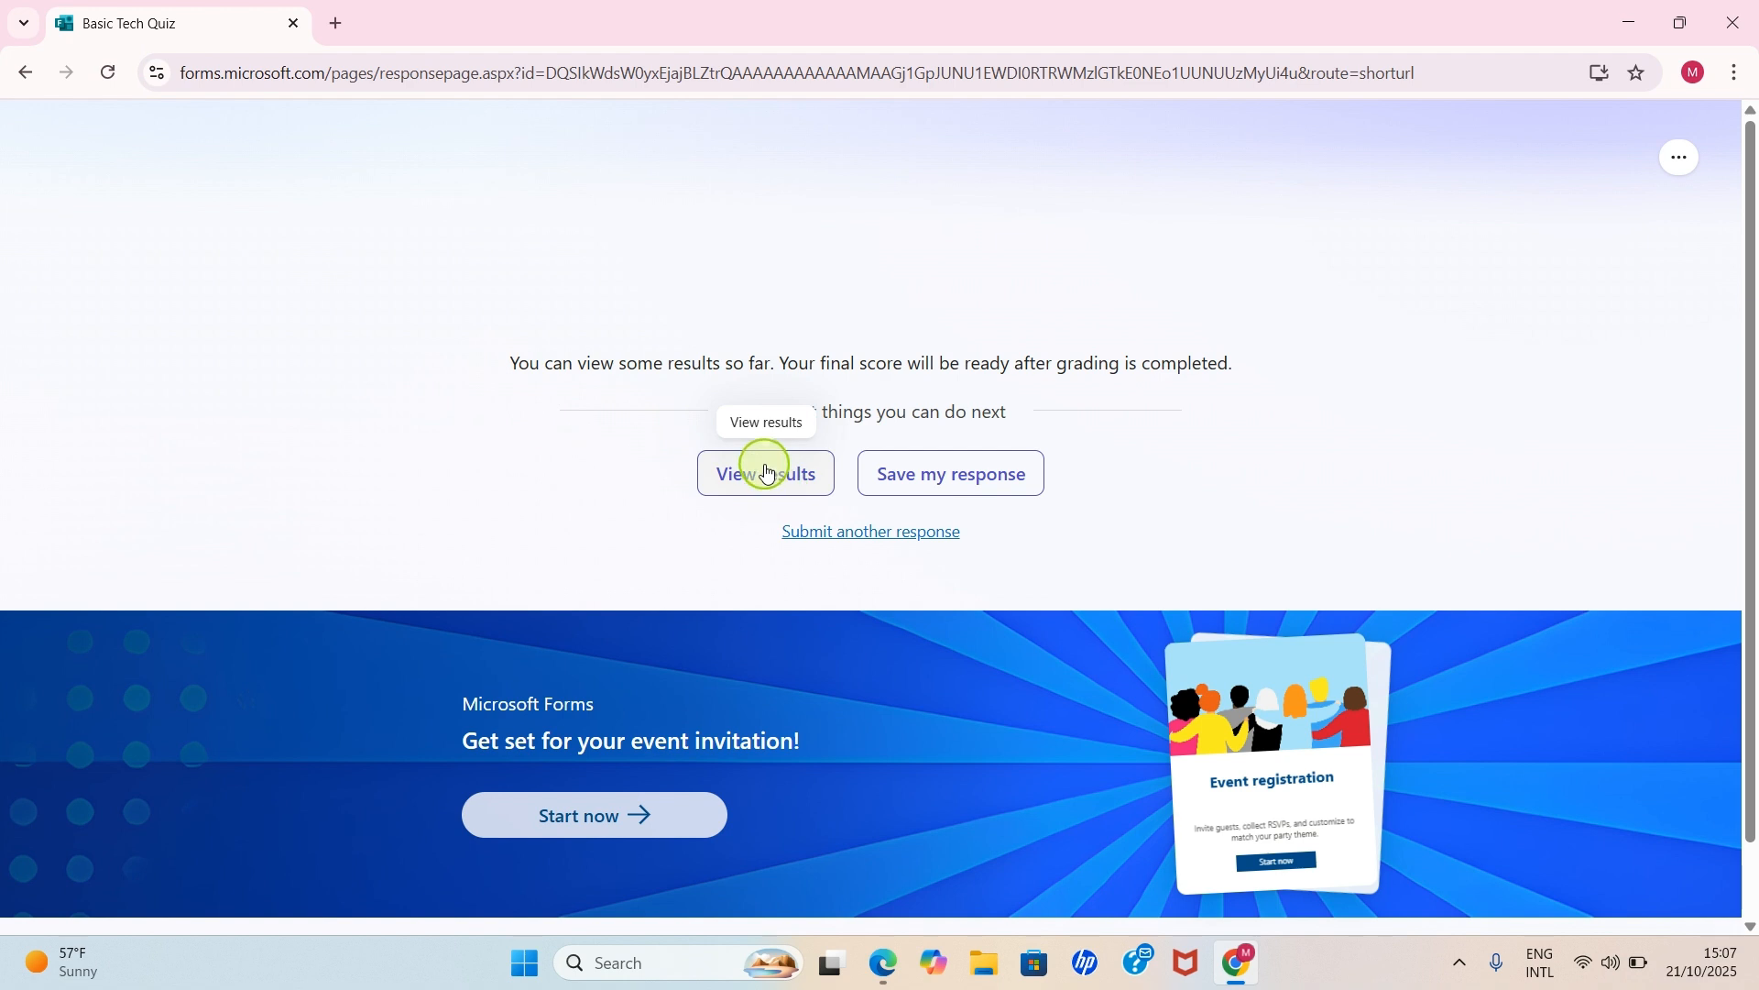
# - View the results: a 100/100 score, with every answer marked Correct at 25/25 points
pyautogui.click(764, 476)
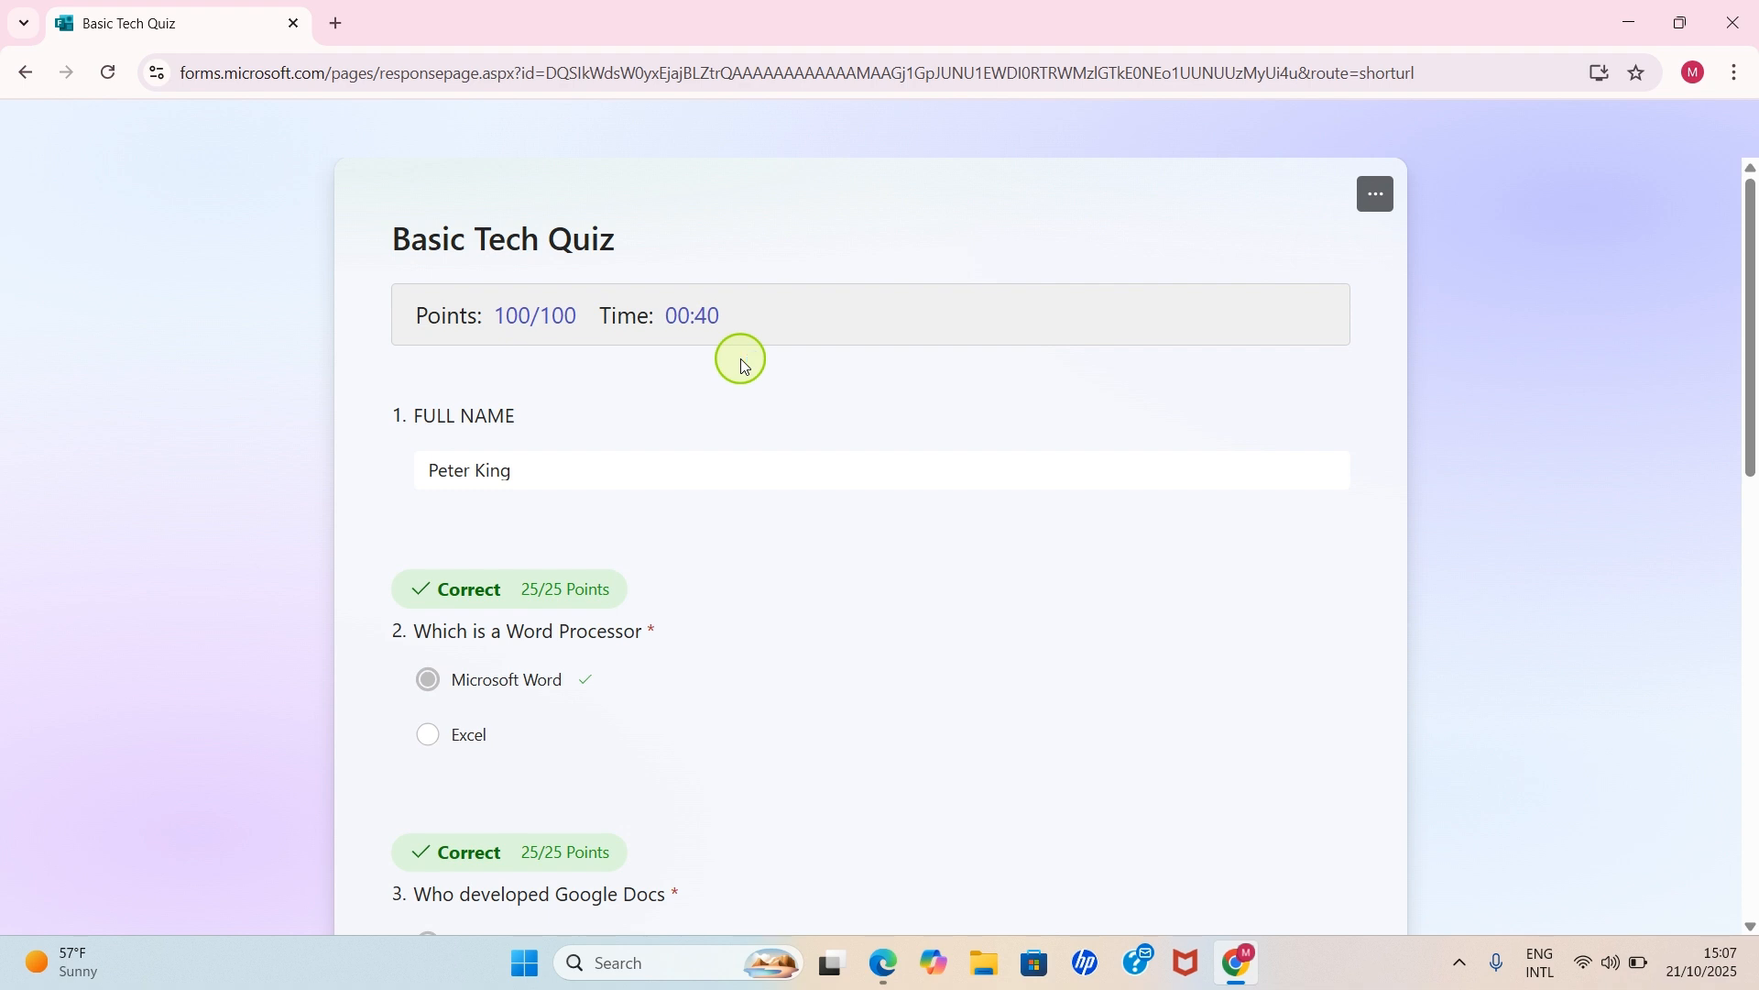
pyautogui.scroll(-2, 742, 371)
pyautogui.scroll(2, 740, 377)
pyautogui.scroll(-6, 766, 601)
pyautogui.scroll(-5, 761, 591)
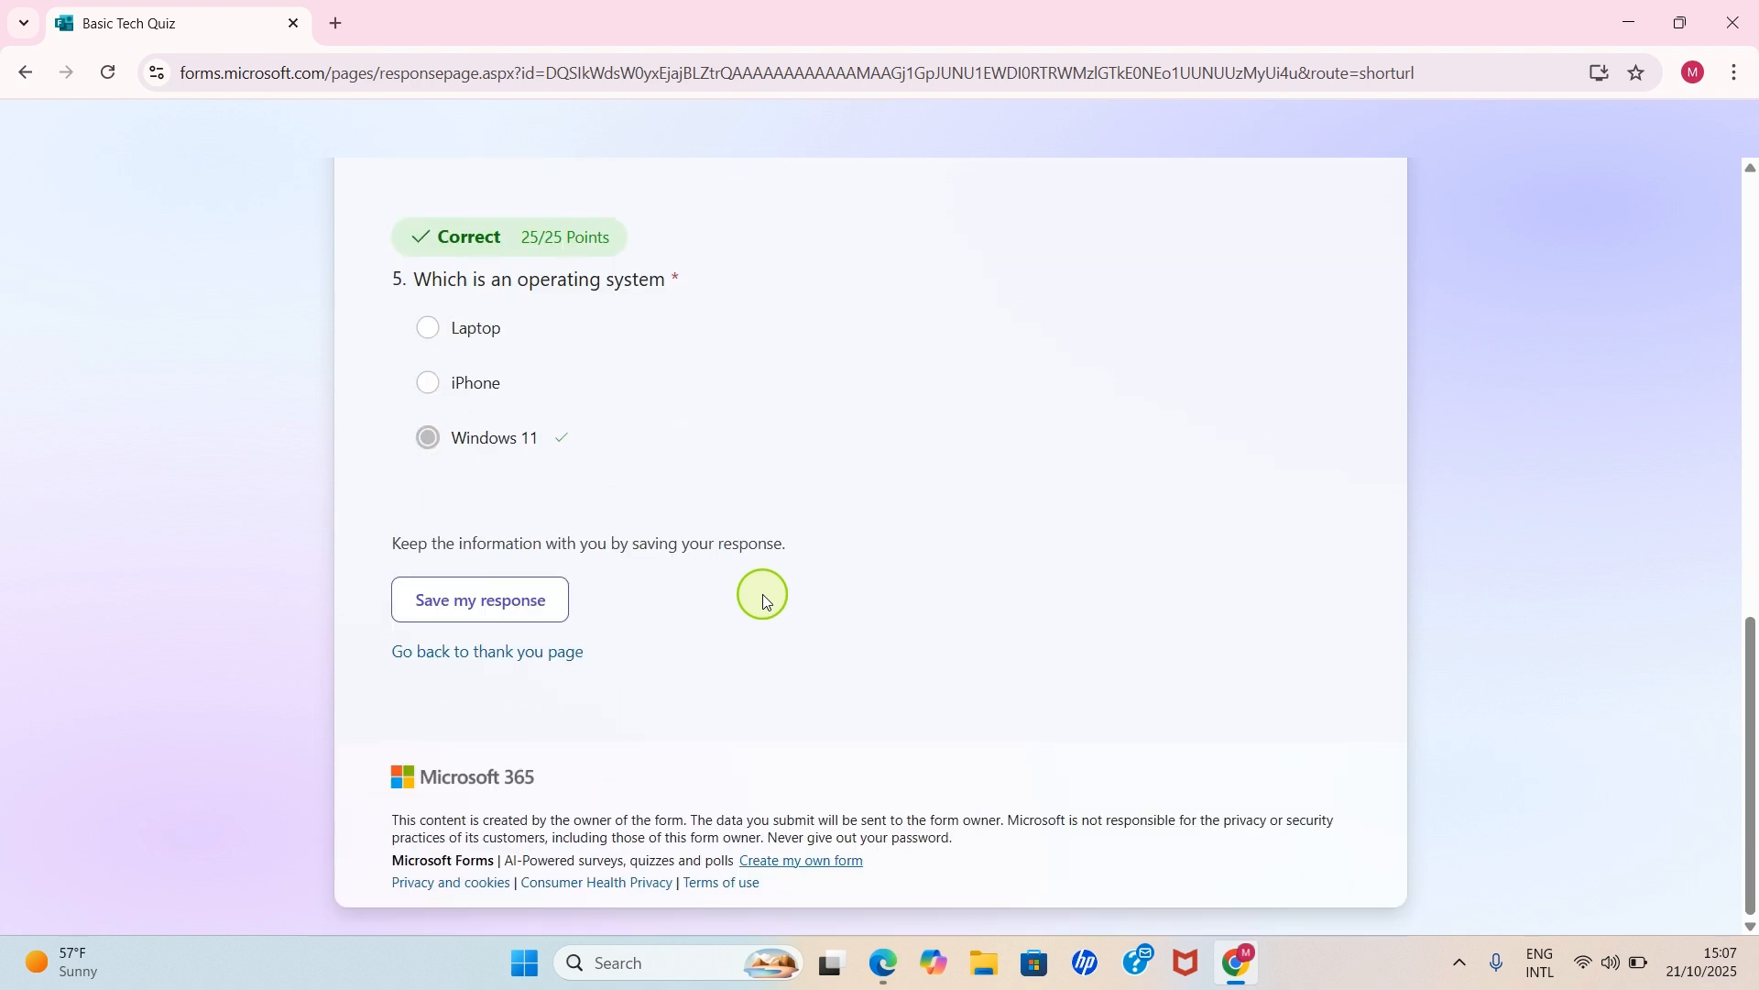